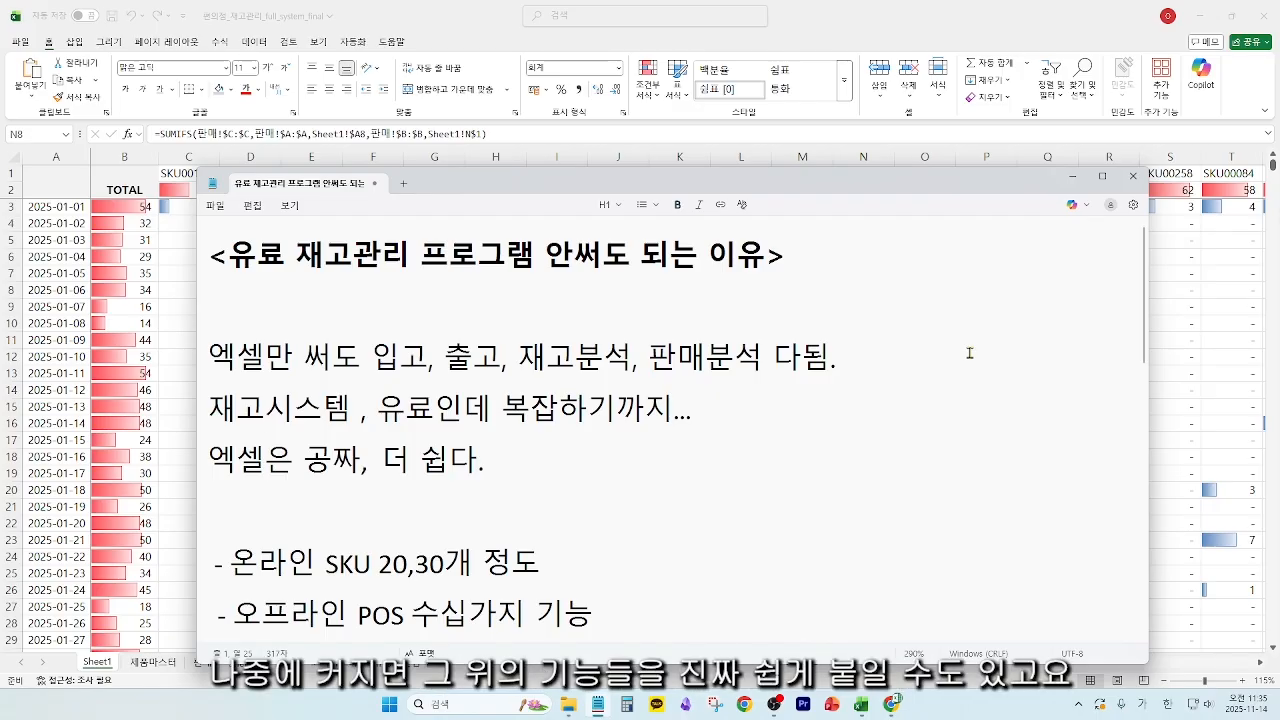
- Highlight the note's three introductory lines one after another, on Excel covering inventory work and on paid systems being complicated
drag(209, 356, 882, 358)
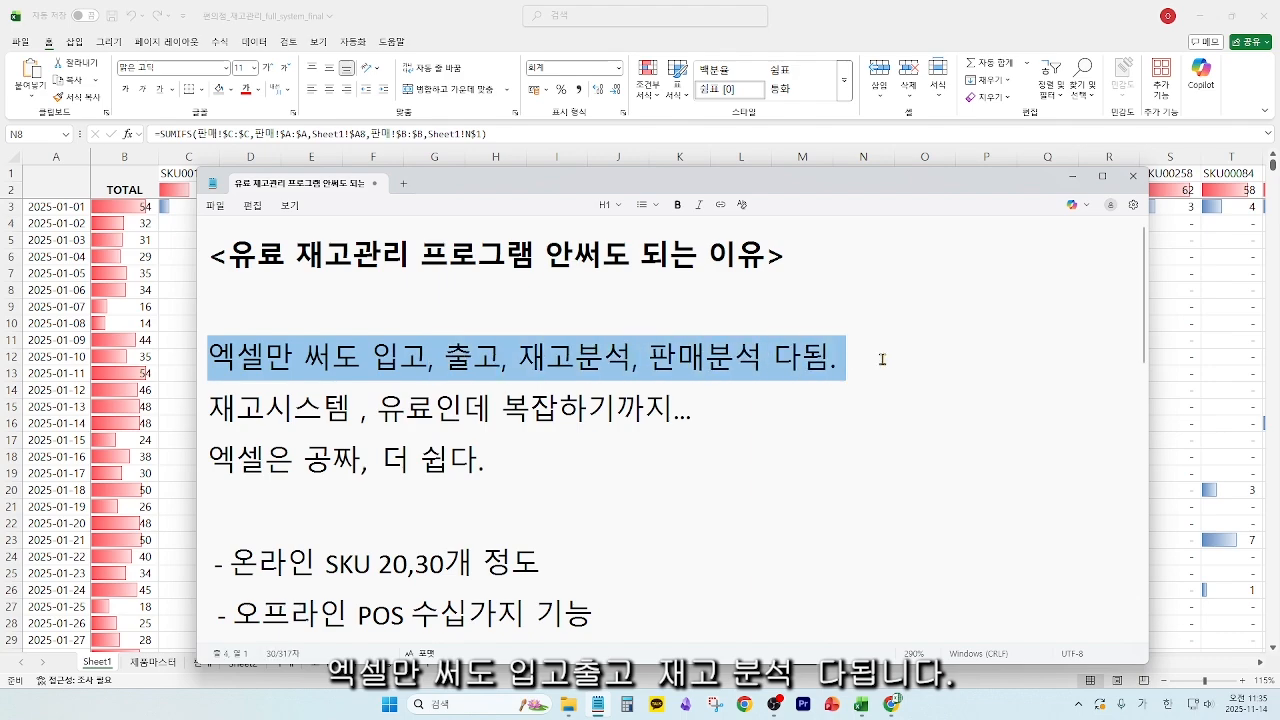
drag(351, 402, 200, 405)
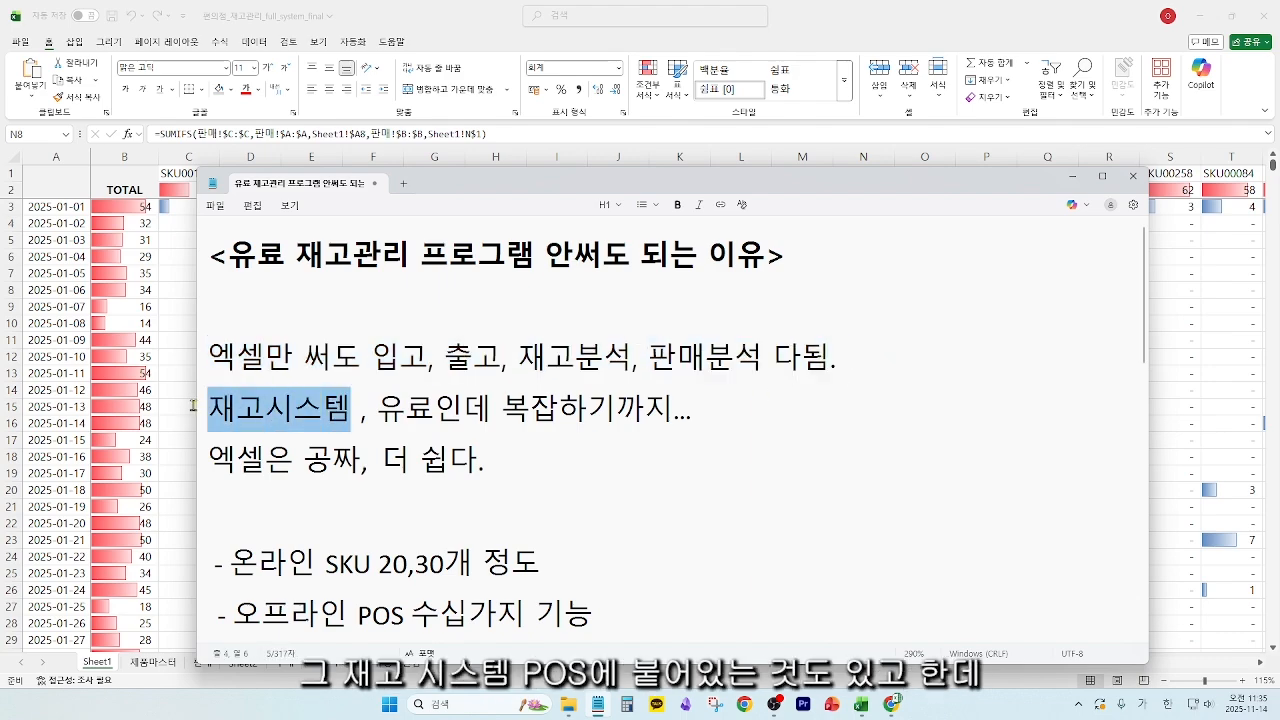
drag(378, 405, 668, 405)
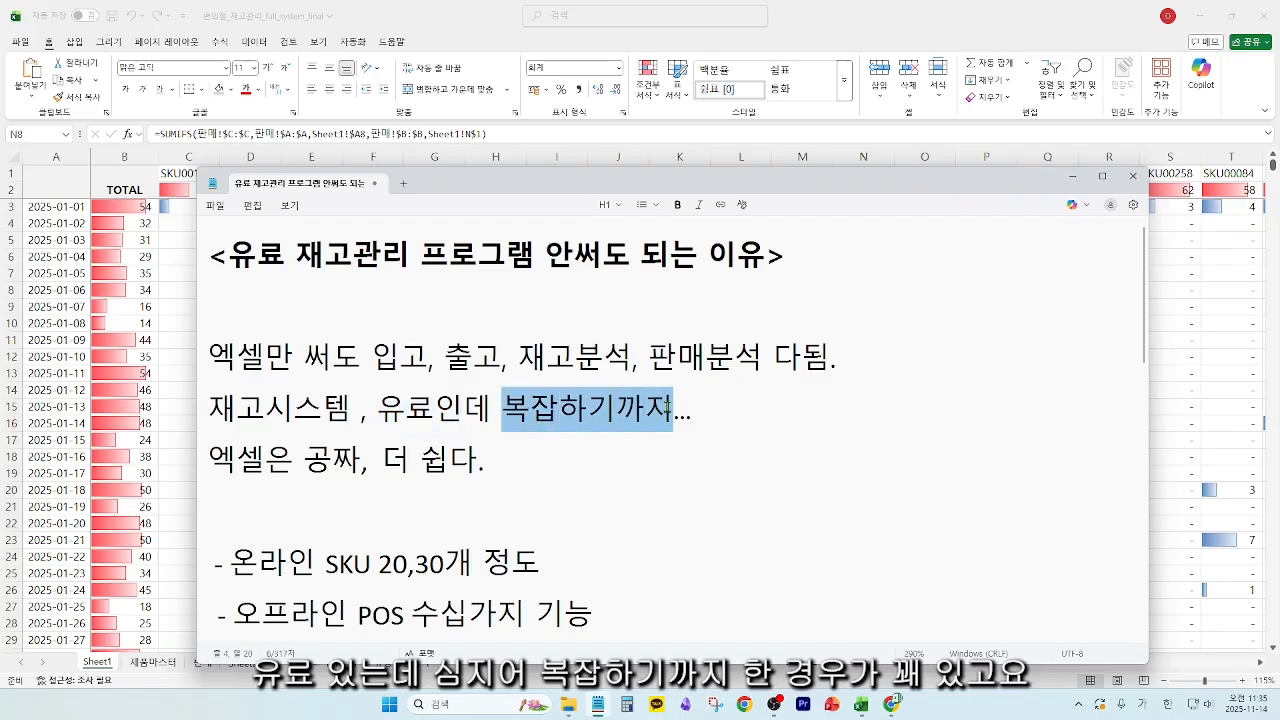
drag(485, 460, 190, 457)
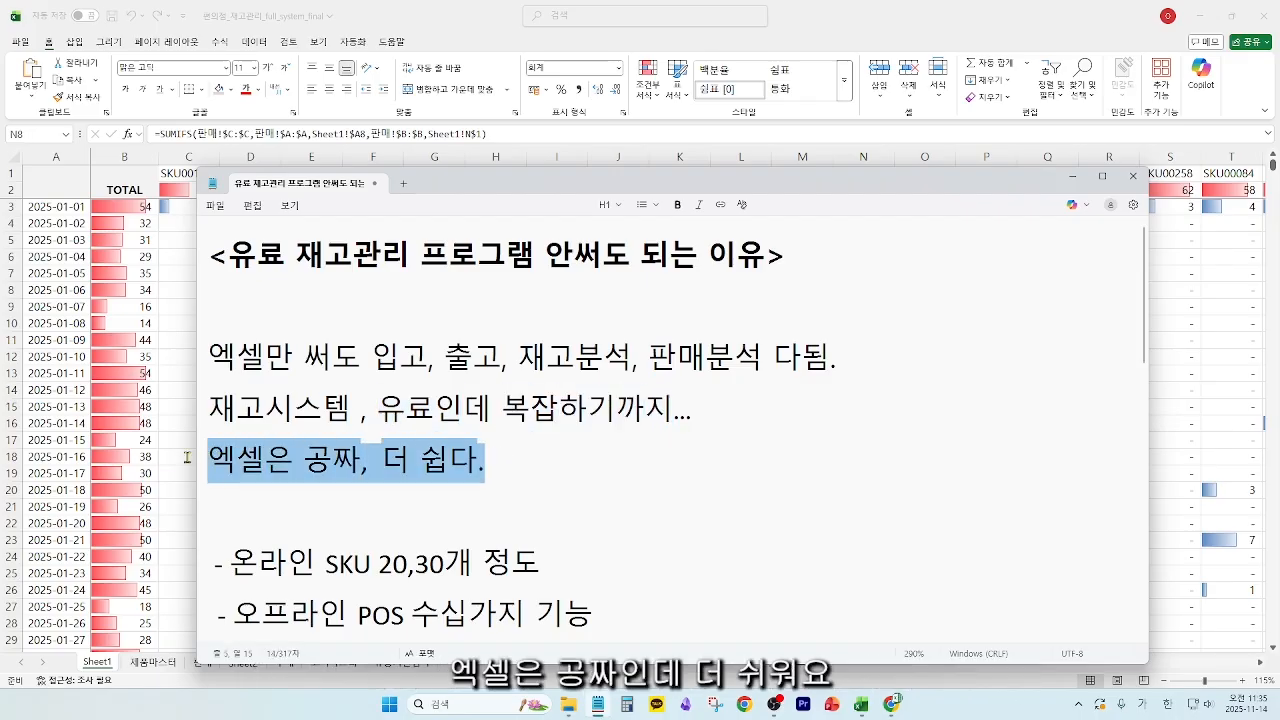
click(367, 461)
click(490, 460)
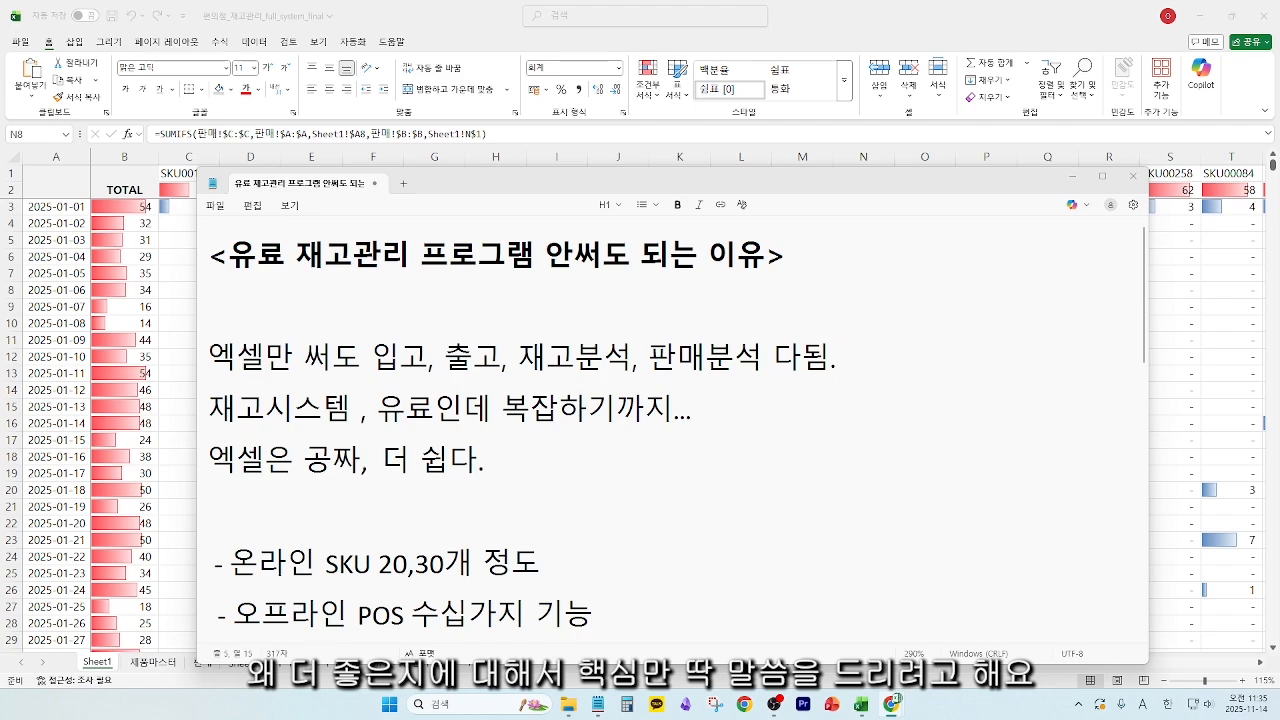
- Review the online-seller bullet in the note, highlighting the whole line, the word SKU and the figure 20,30
scroll(593, 423, down, 1)
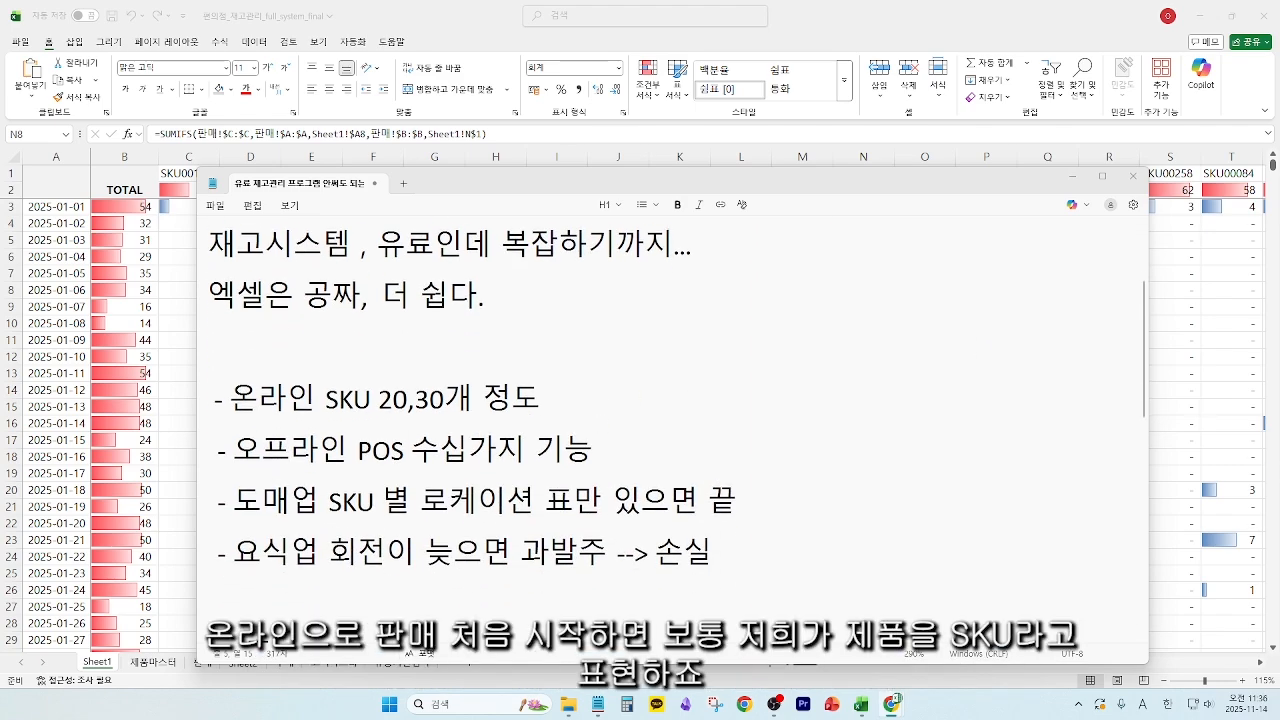
triple_click(430, 404)
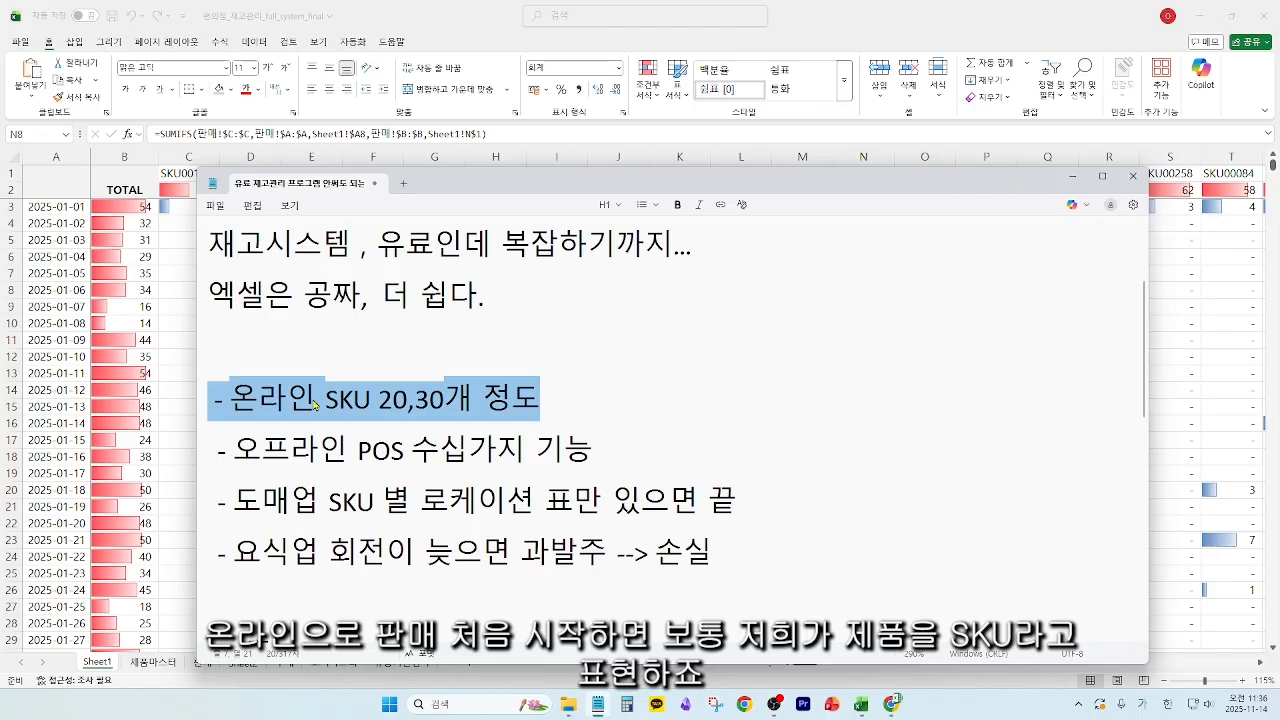
click(372, 398)
drag(372, 398, 326, 400)
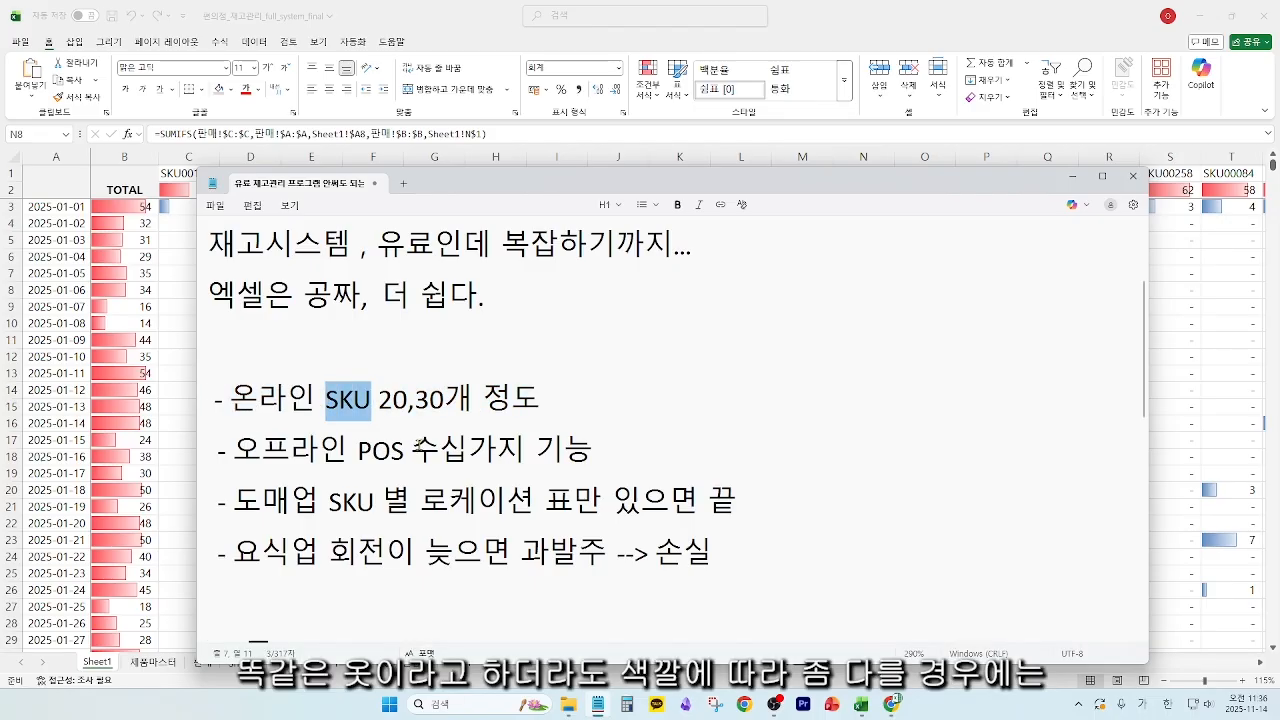
click(419, 446)
drag(378, 405, 329, 401)
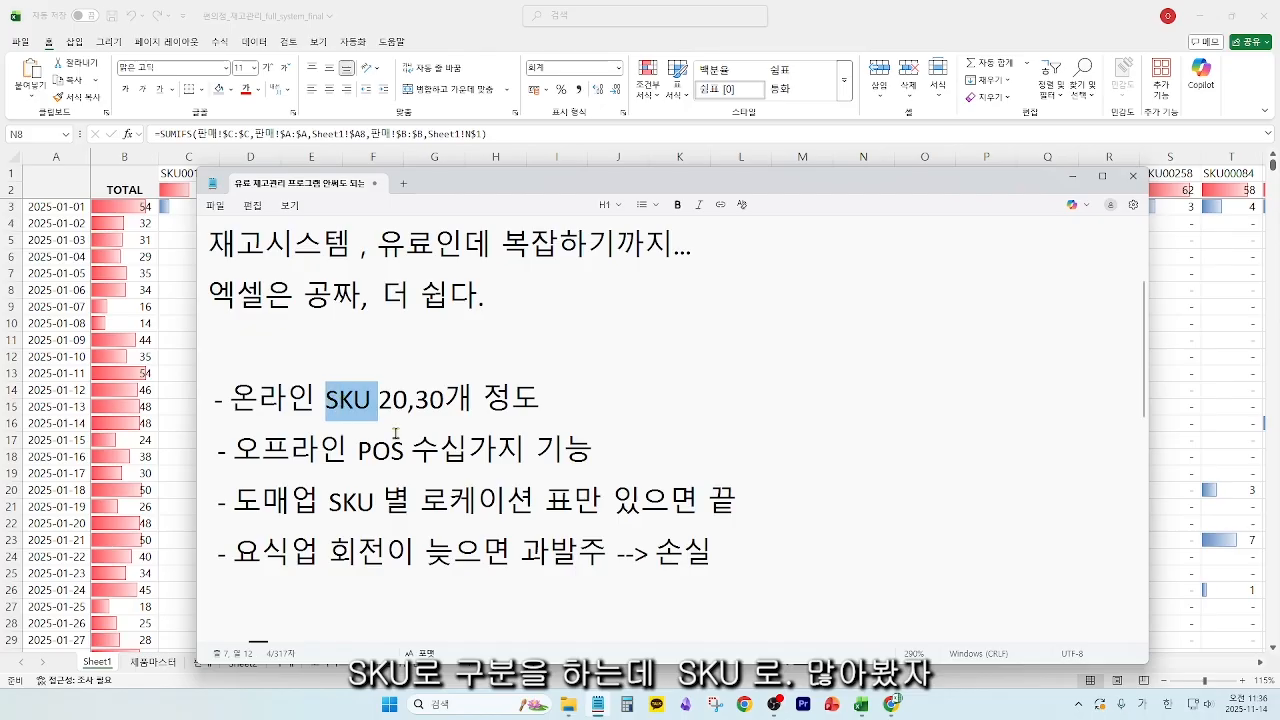
click(396, 402)
drag(378, 402, 444, 404)
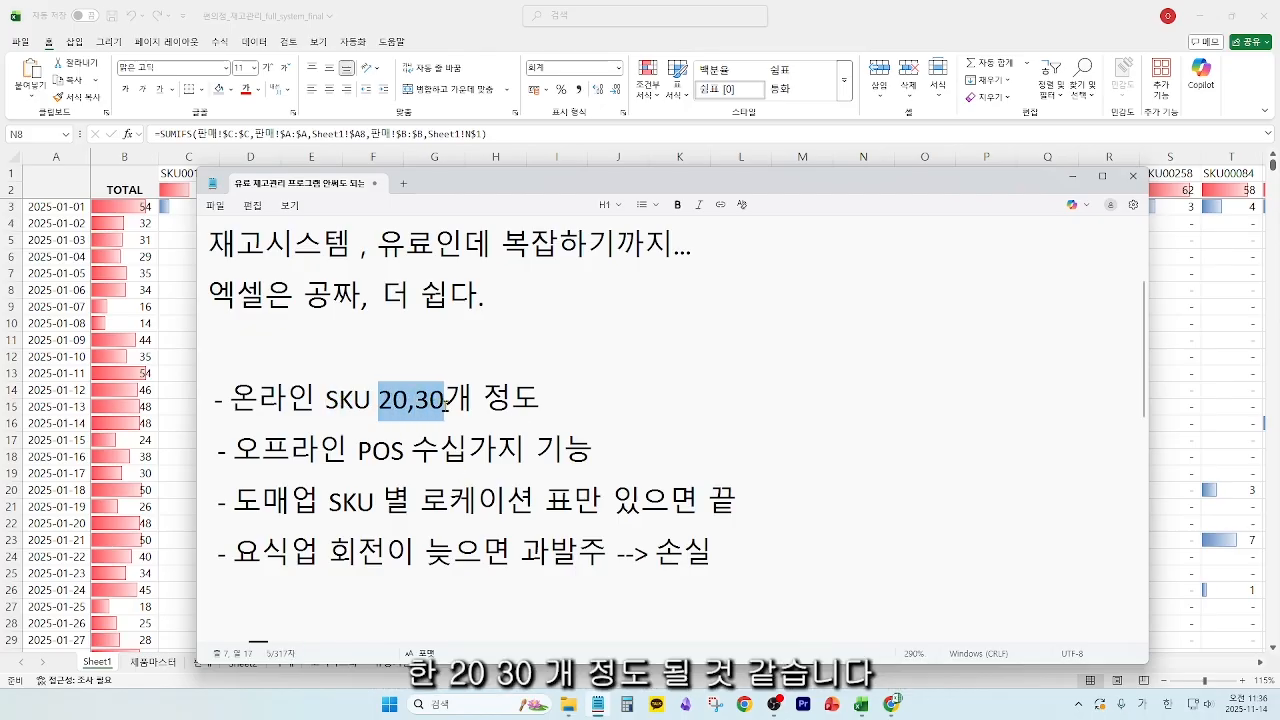
click(591, 404)
- Review the offline-store bullet in the note, highlighting POS and the rest of the line about its functions
scroll(663, 418, down, 1)
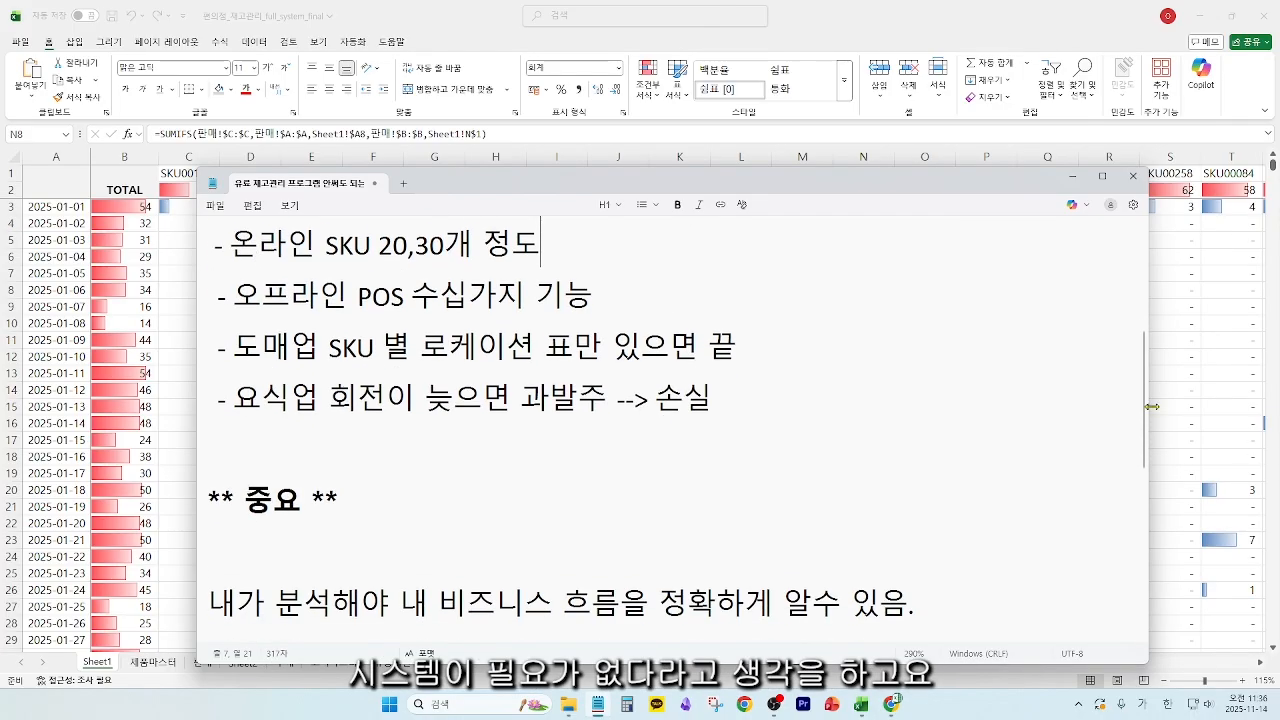
scroll(231, 448, up, 1)
drag(231, 448, 428, 452)
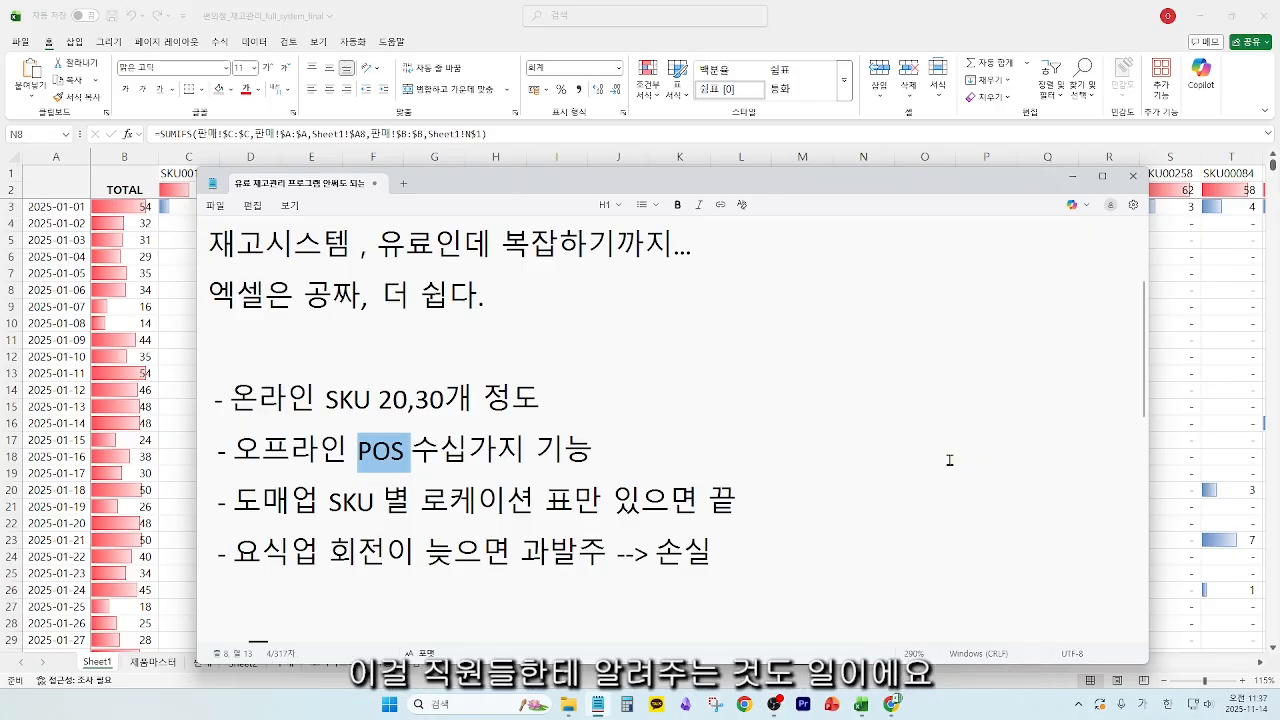
click(604, 455)
drag(622, 445, 302, 442)
- Highlight the key phrases in the wholesale and food-service bullets: 도매업, SKU 별 로케이션, 회전이, 과발주 and 손실
drag(320, 497, 226, 496)
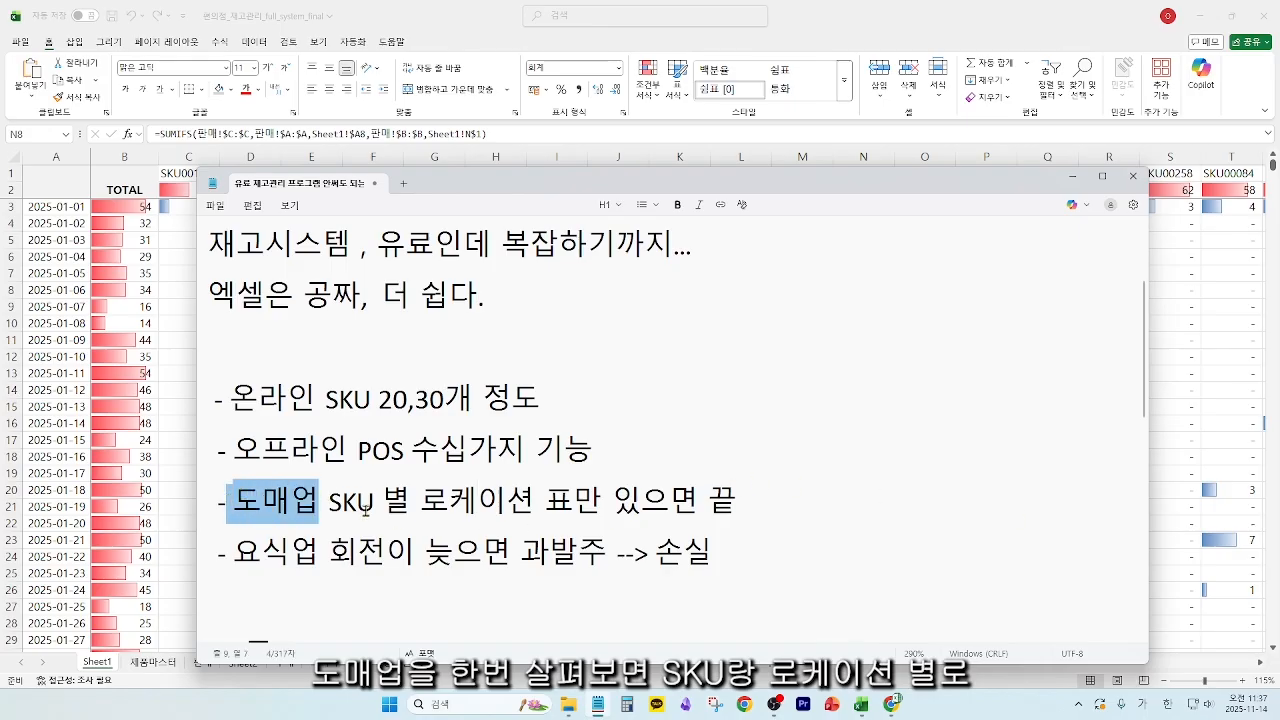
drag(329, 500, 534, 505)
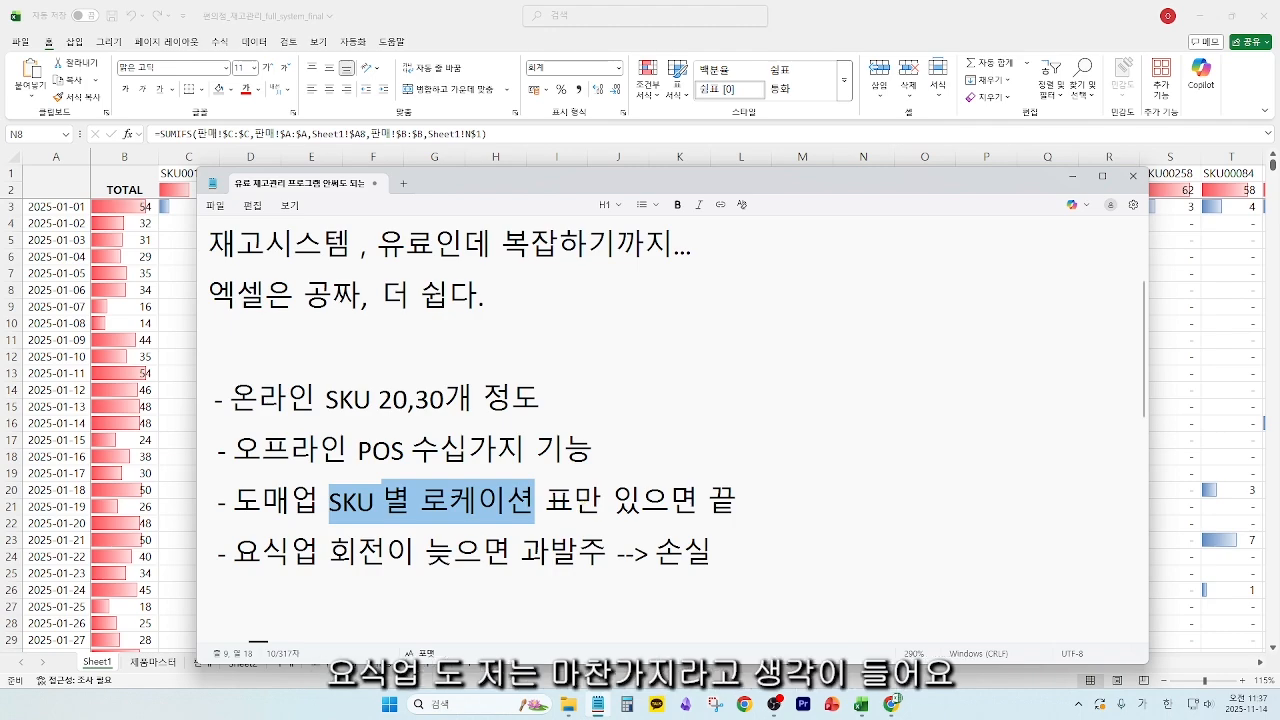
double_click(405, 560)
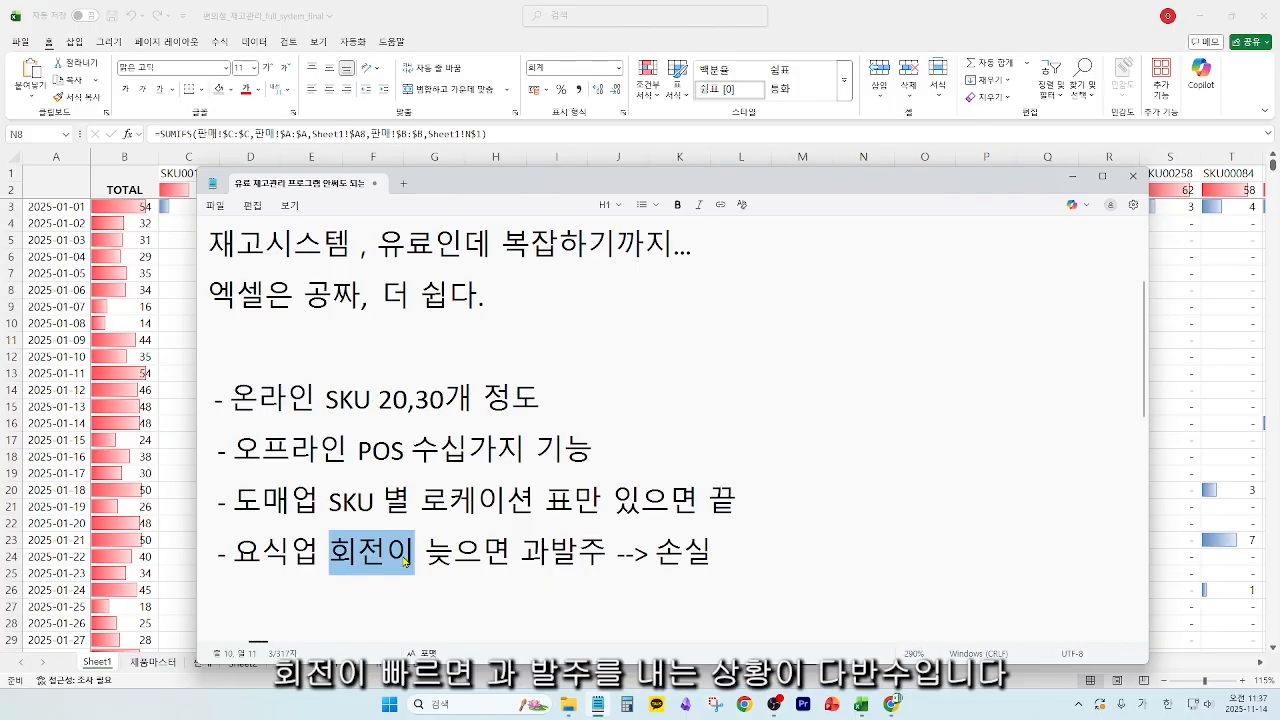
drag(606, 552, 522, 549)
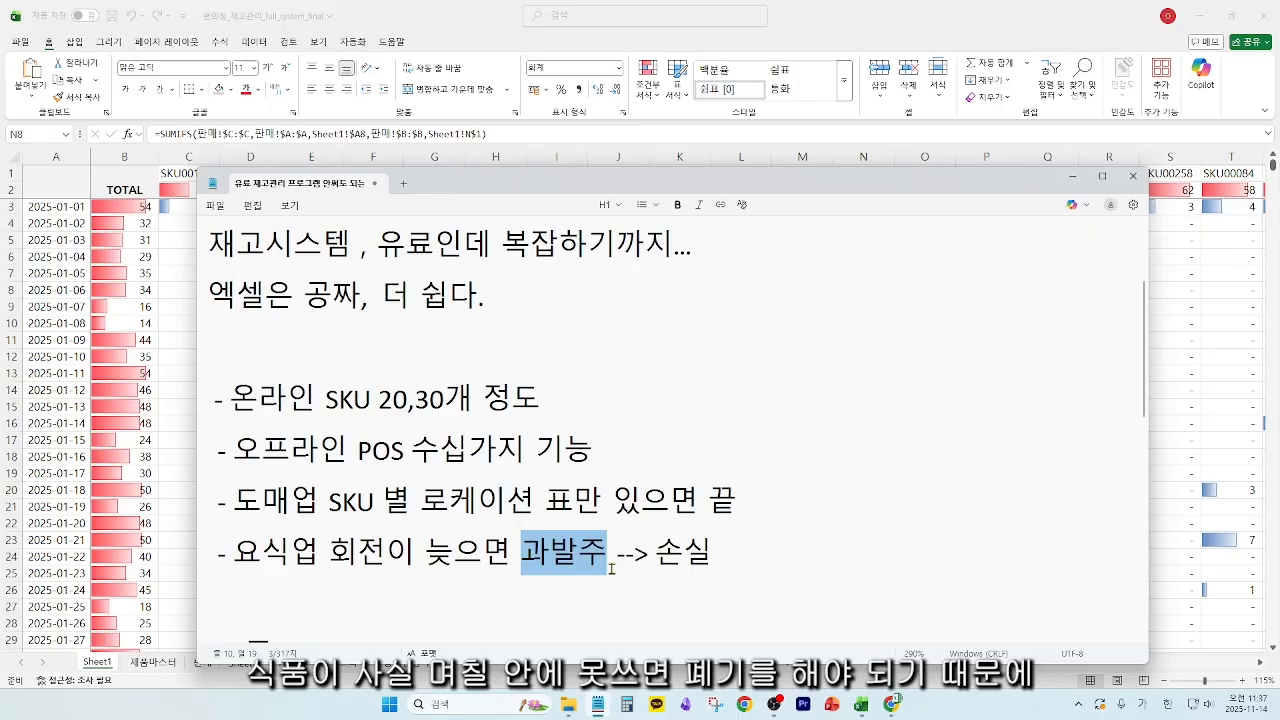
drag(656, 556, 712, 556)
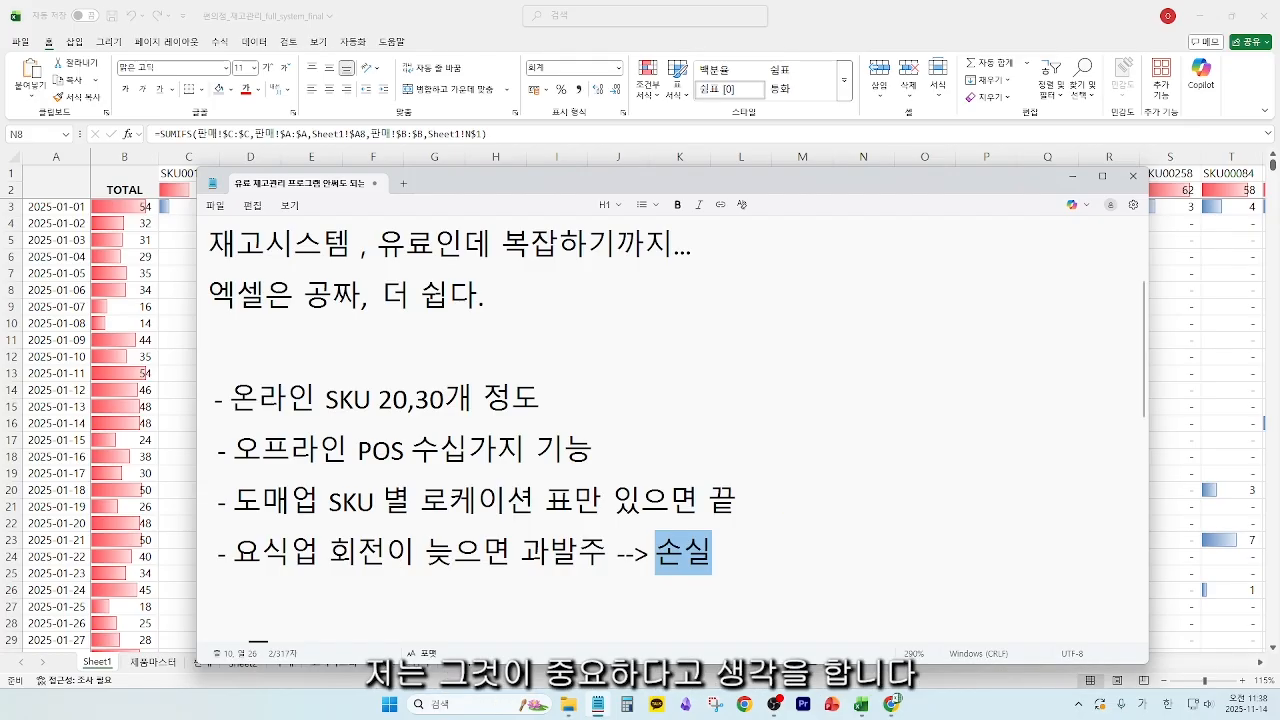
- Highlight the "** 중요 **" heading and the phrase "내 비즈니스 흐름을 정확하게 알수 있음." beneath it
scroll(873, 508, down, 3)
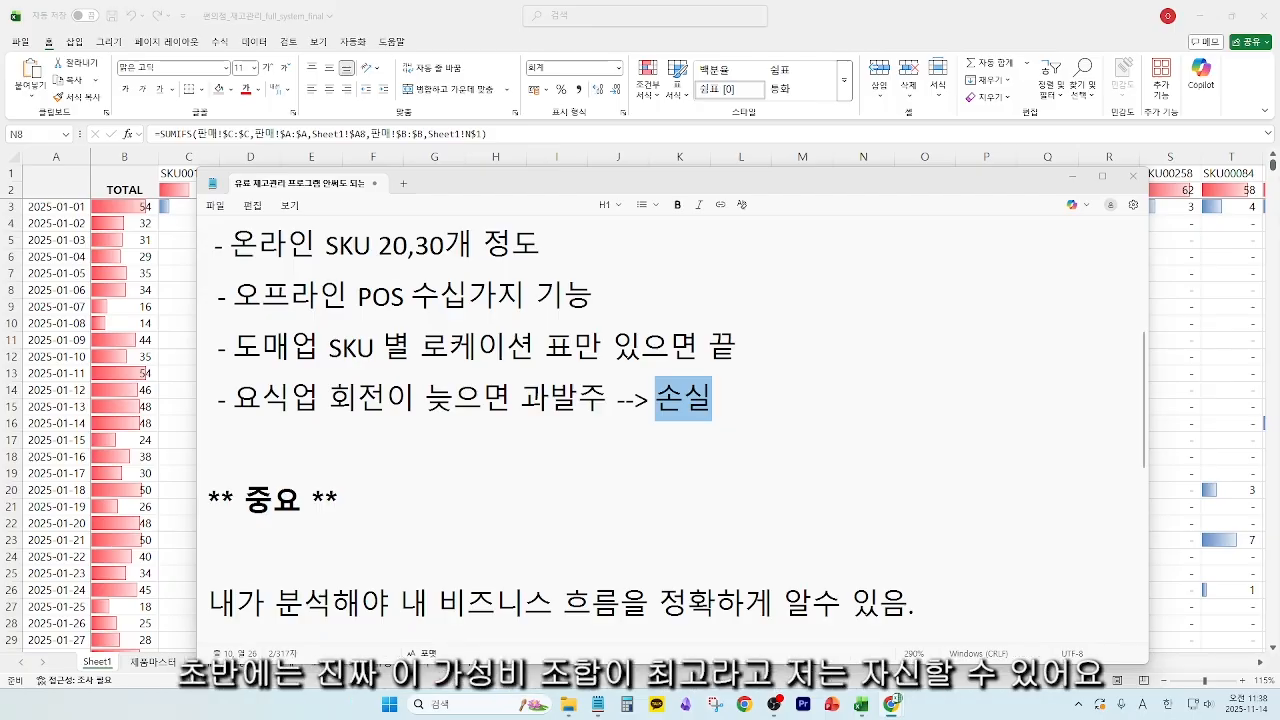
drag(364, 495, 172, 497)
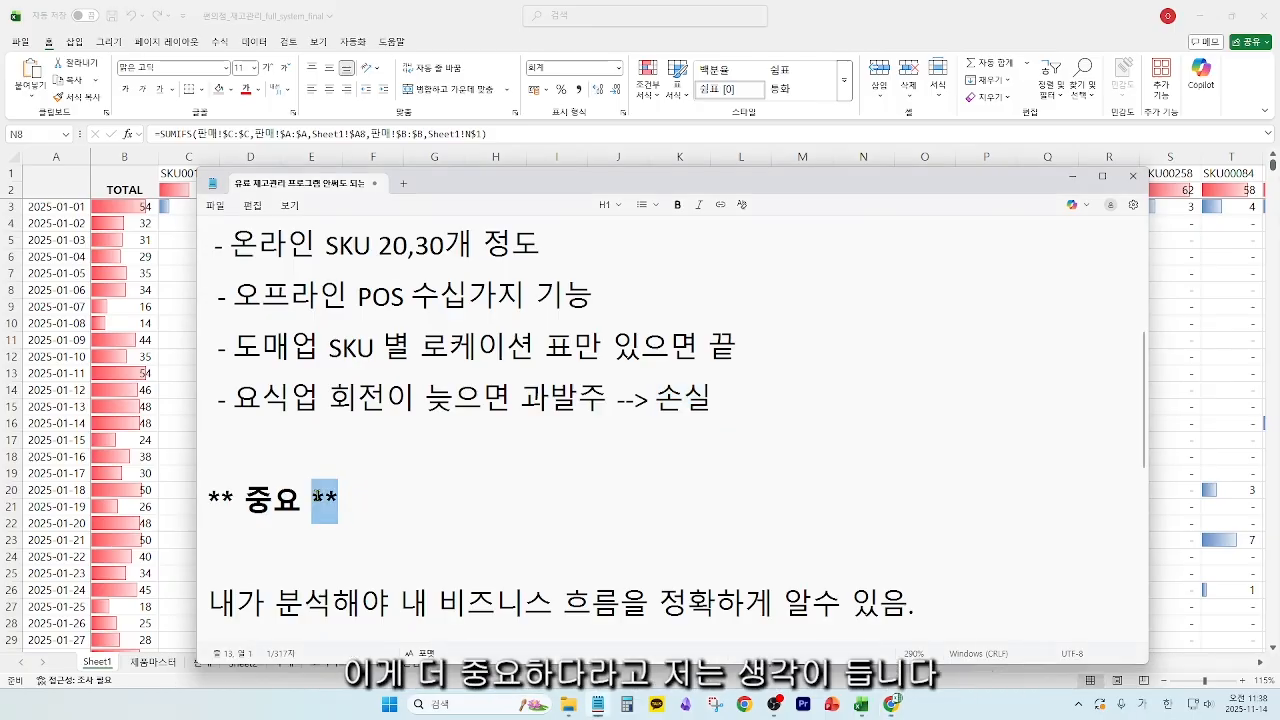
scroll(540, 500, down, 2)
scroll(554, 500, up, 2)
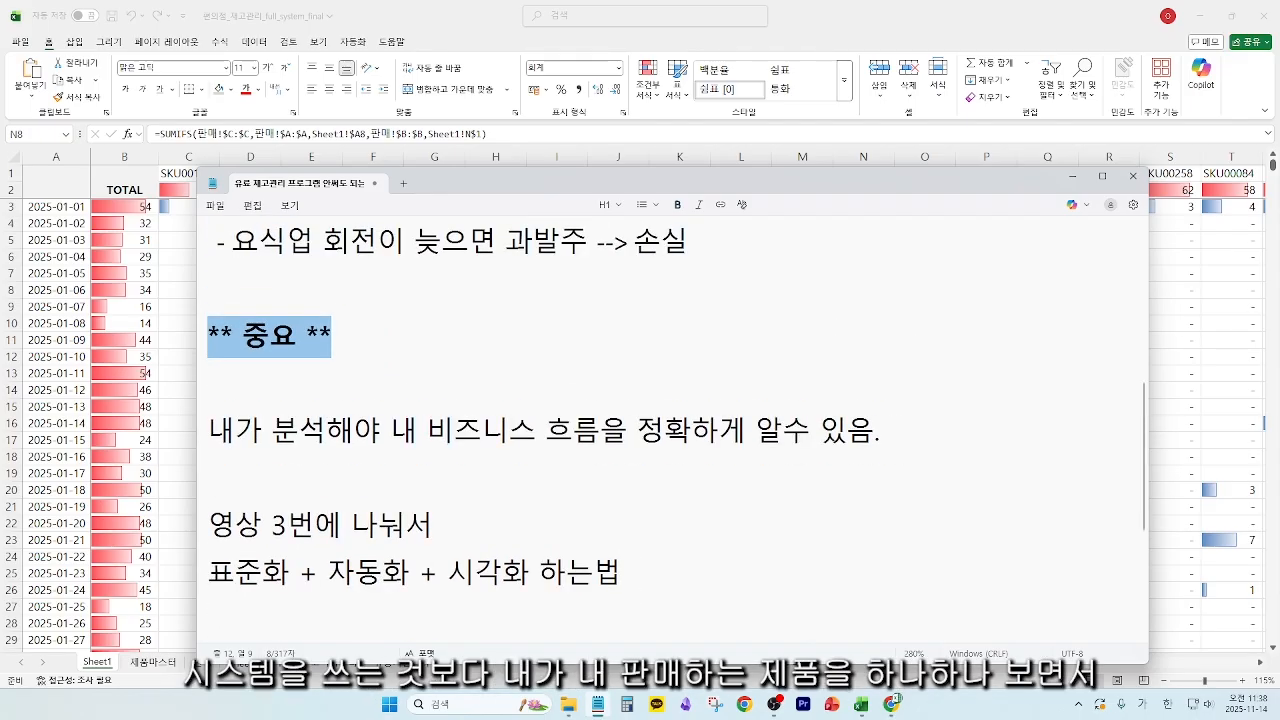
drag(390, 432, 886, 434)
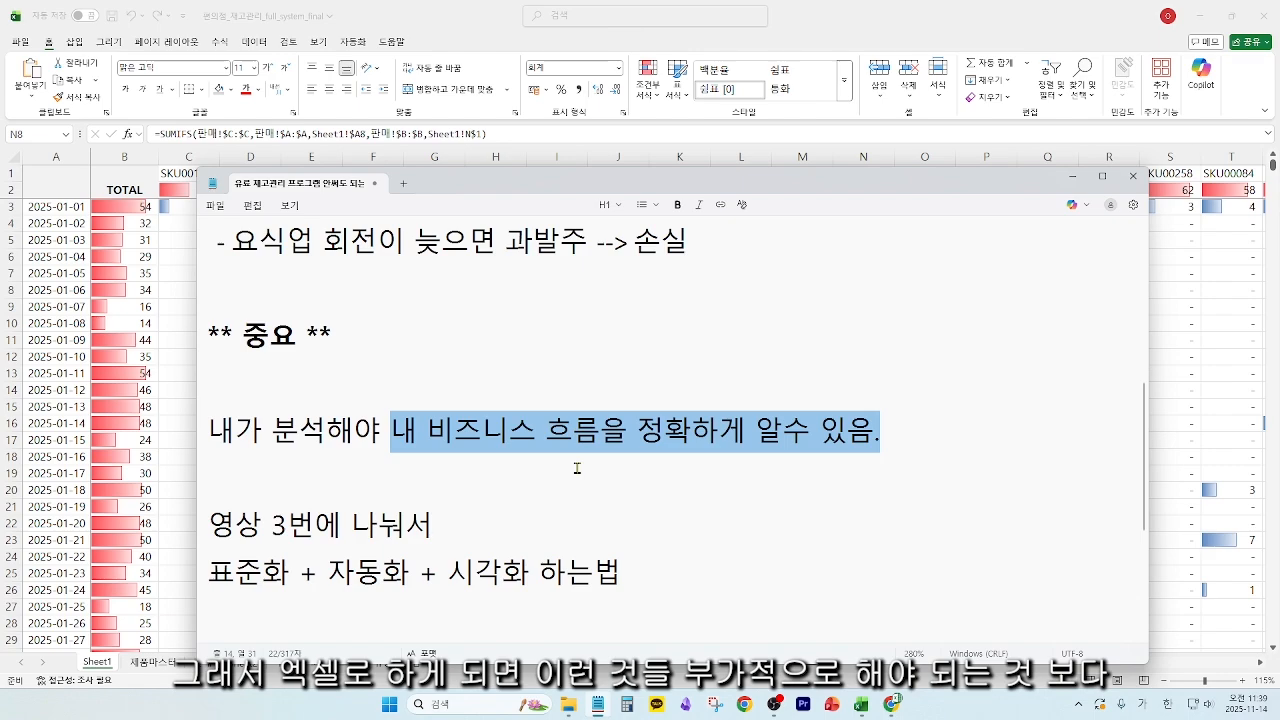
click(322, 394)
drag(390, 428, 897, 428)
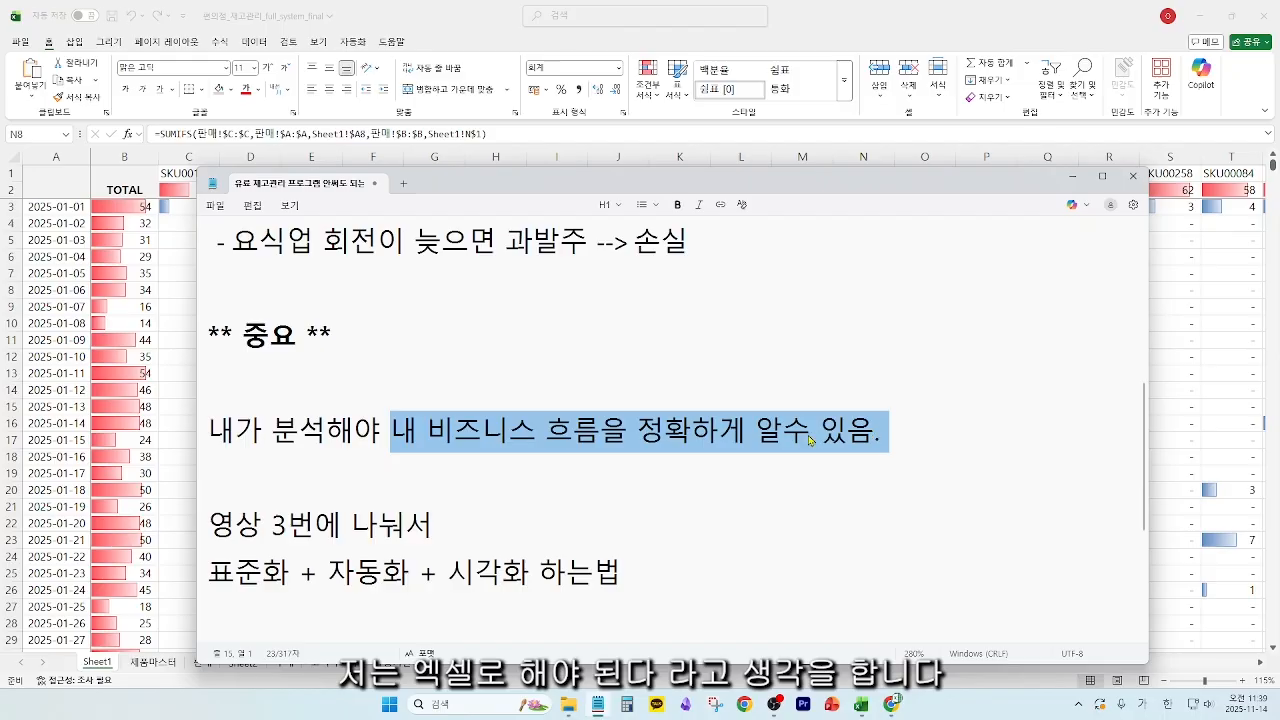
- Highlight the three-part video plan line "영상 3번에 나눠서" and the topics 표준화, 자동화 and 시각화
scroll(1013, 496, down, 2)
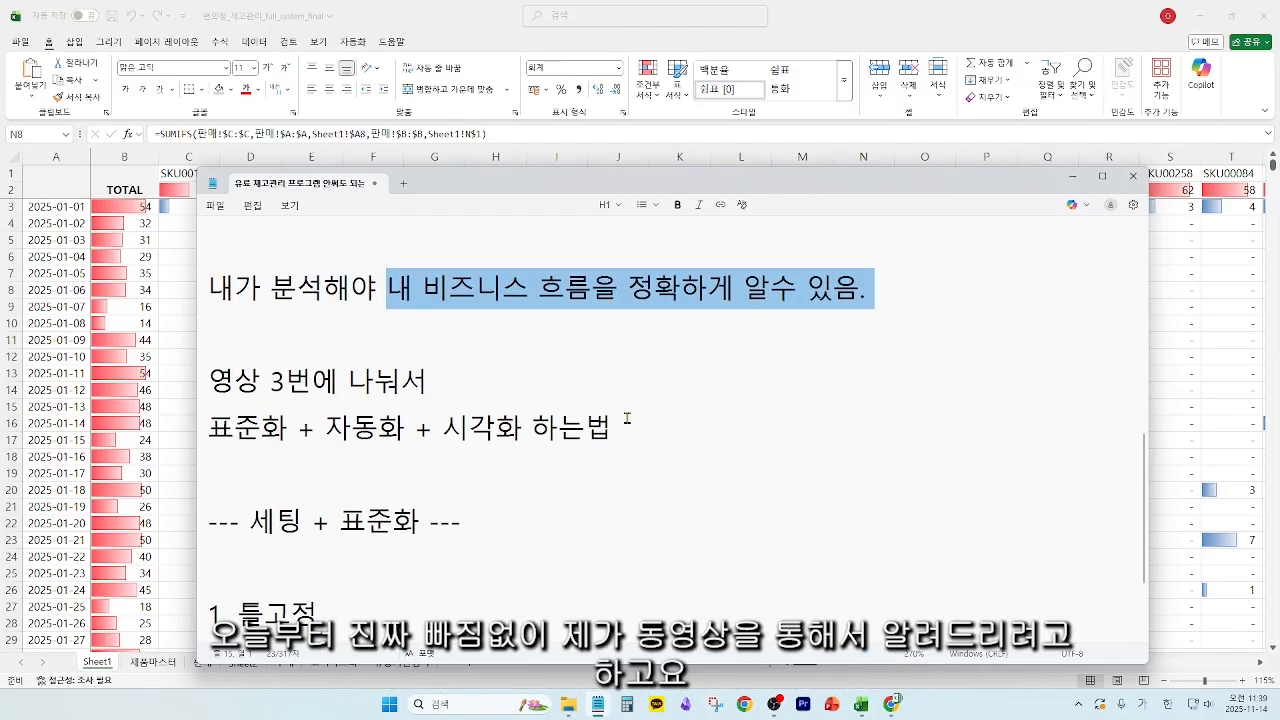
drag(220, 394, 446, 384)
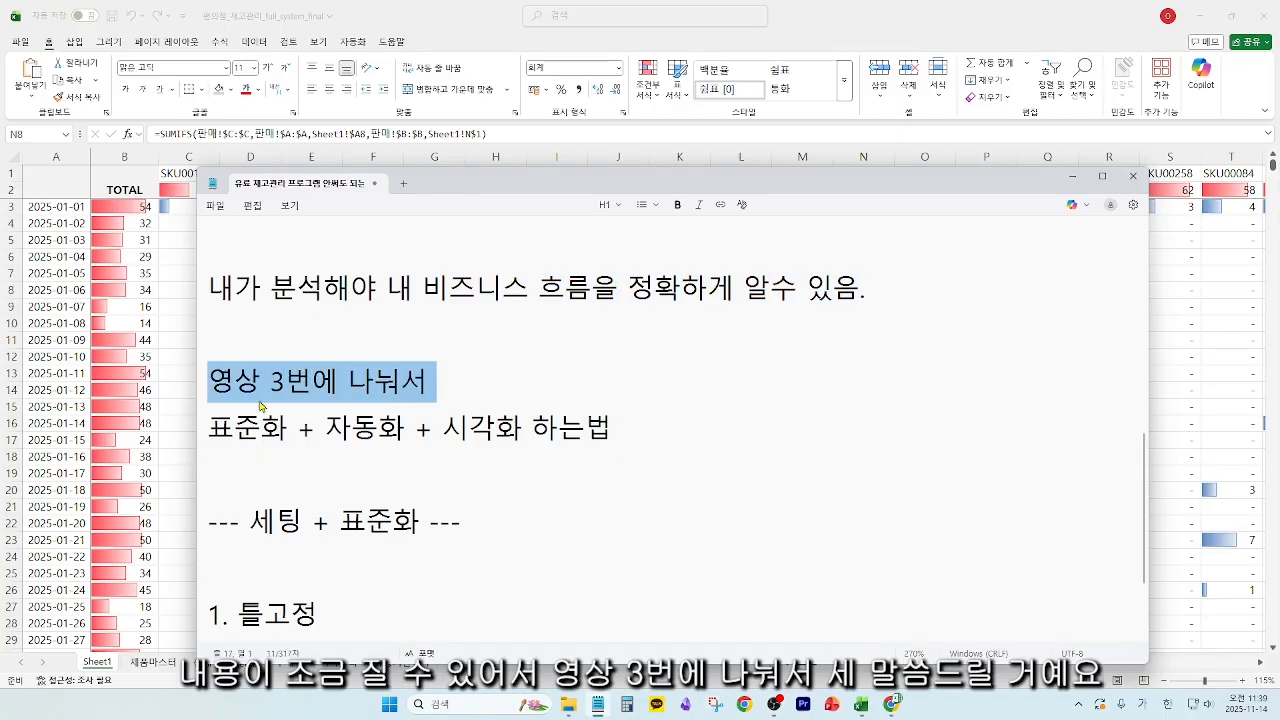
click(208, 430)
drag(287, 430, 205, 432)
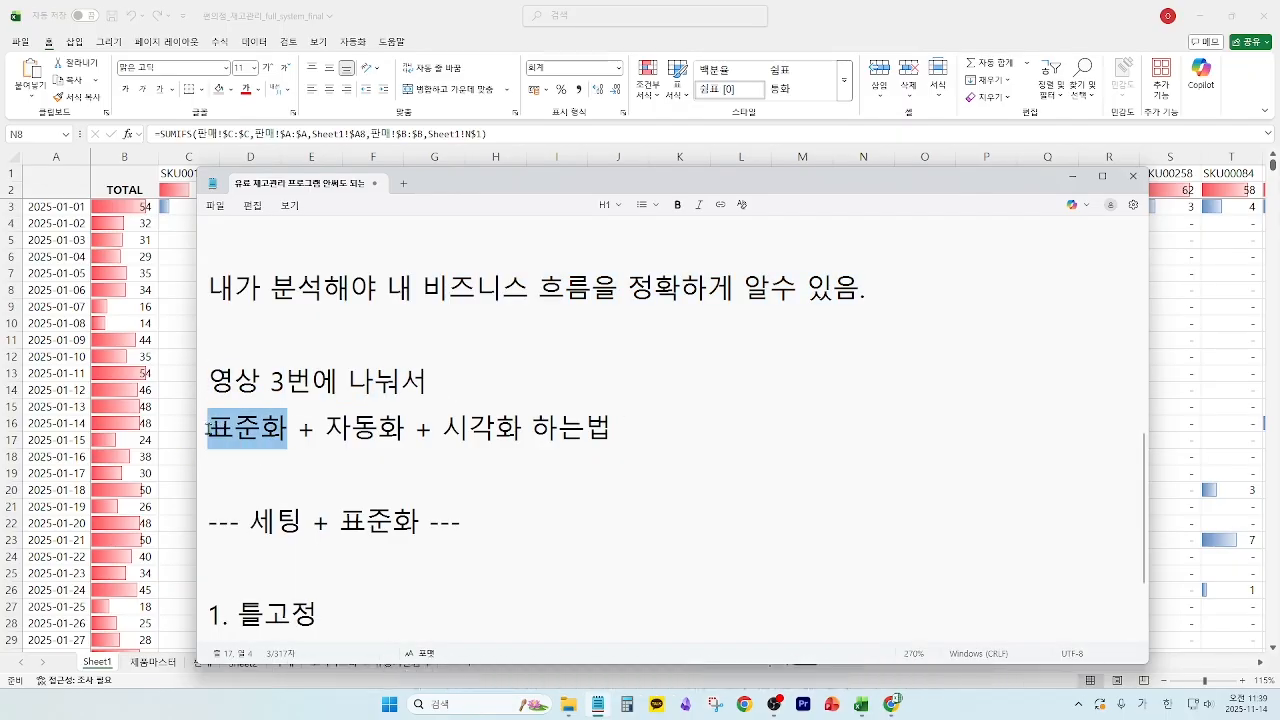
drag(327, 428, 517, 428)
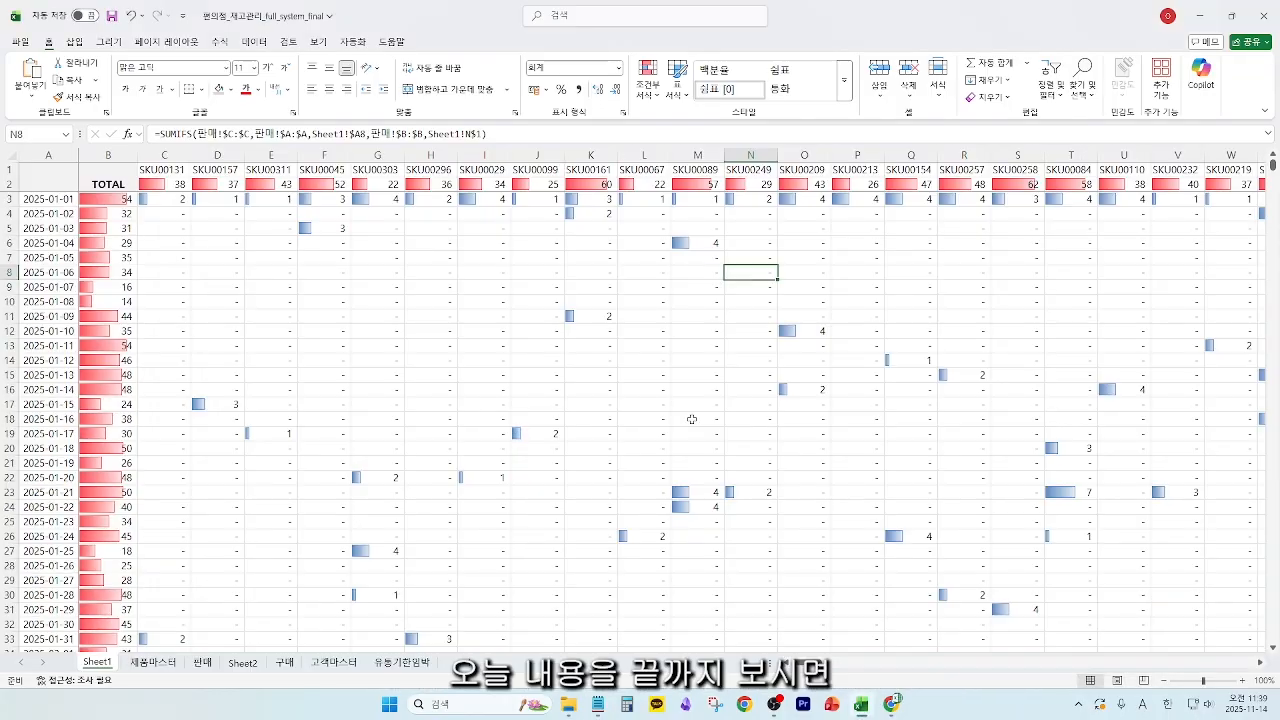
- Switch to the Excel workbook and inspect the date column of Sheet1 from its first date through its last, returning to the start
scroll(571, 417, down, 2)
scroll(572, 418, up, 4)
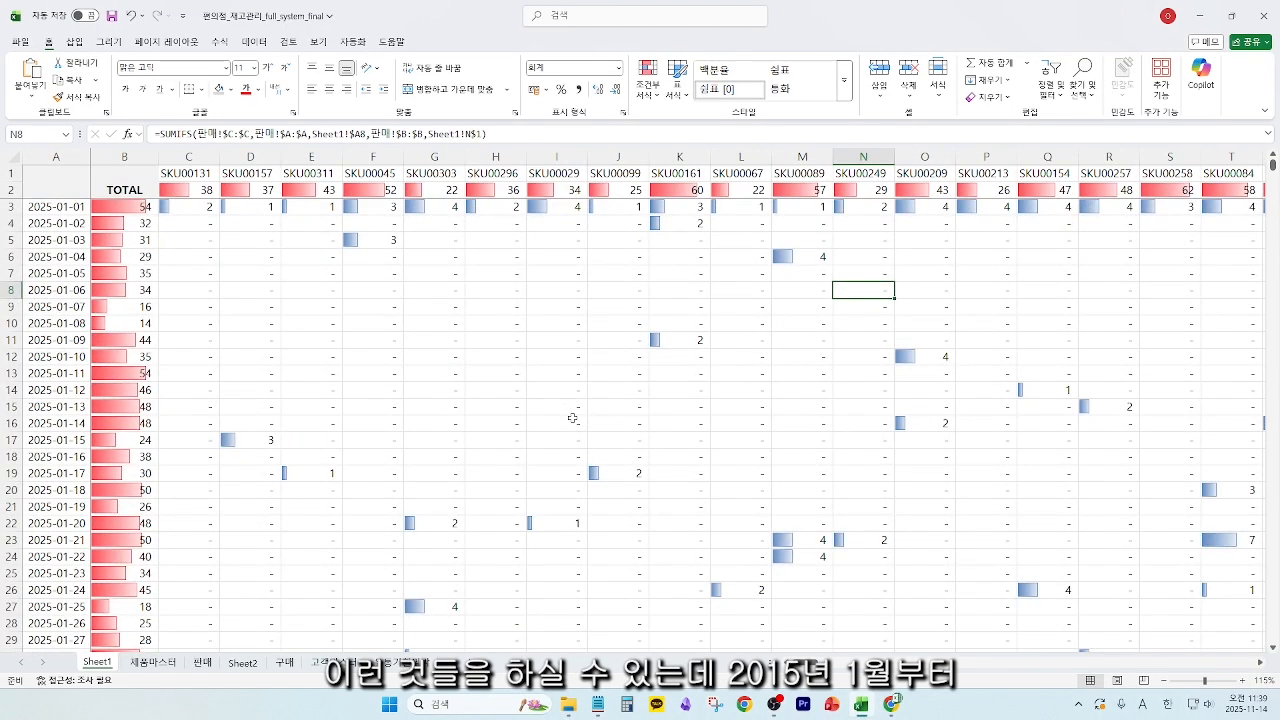
scroll(86, 244, up, 5)
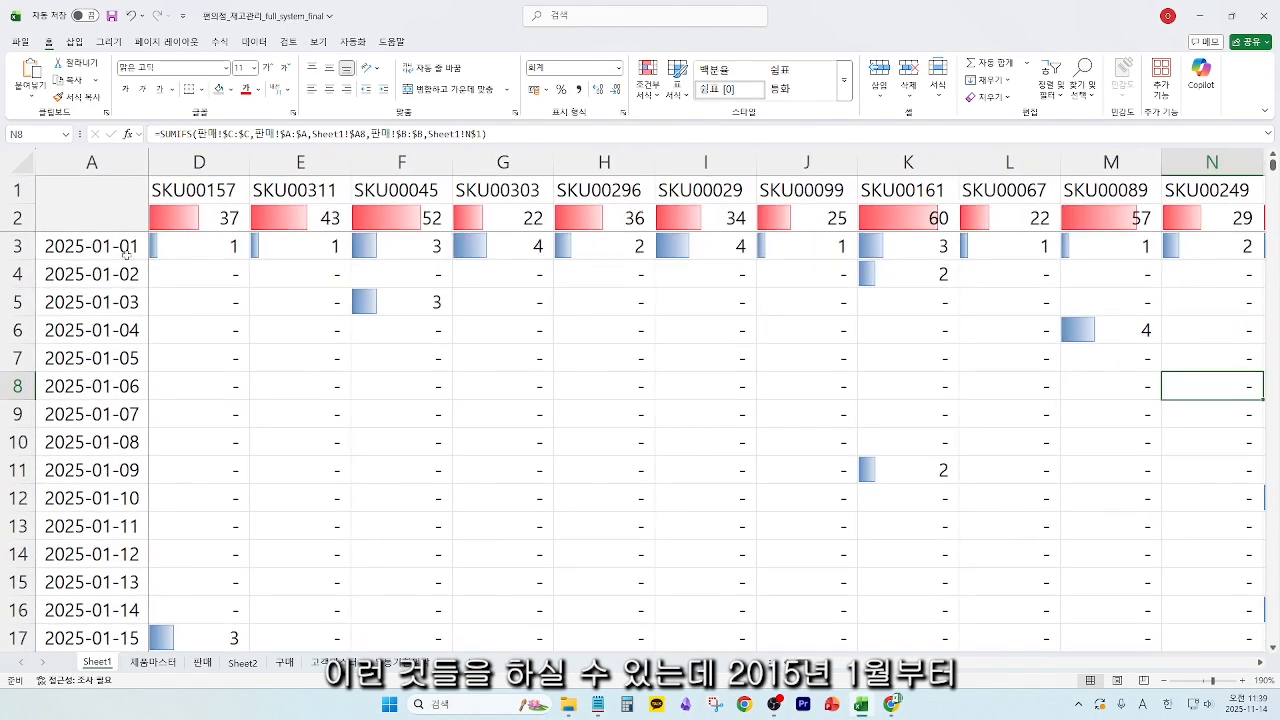
click(128, 252)
key(ctrl+Down)
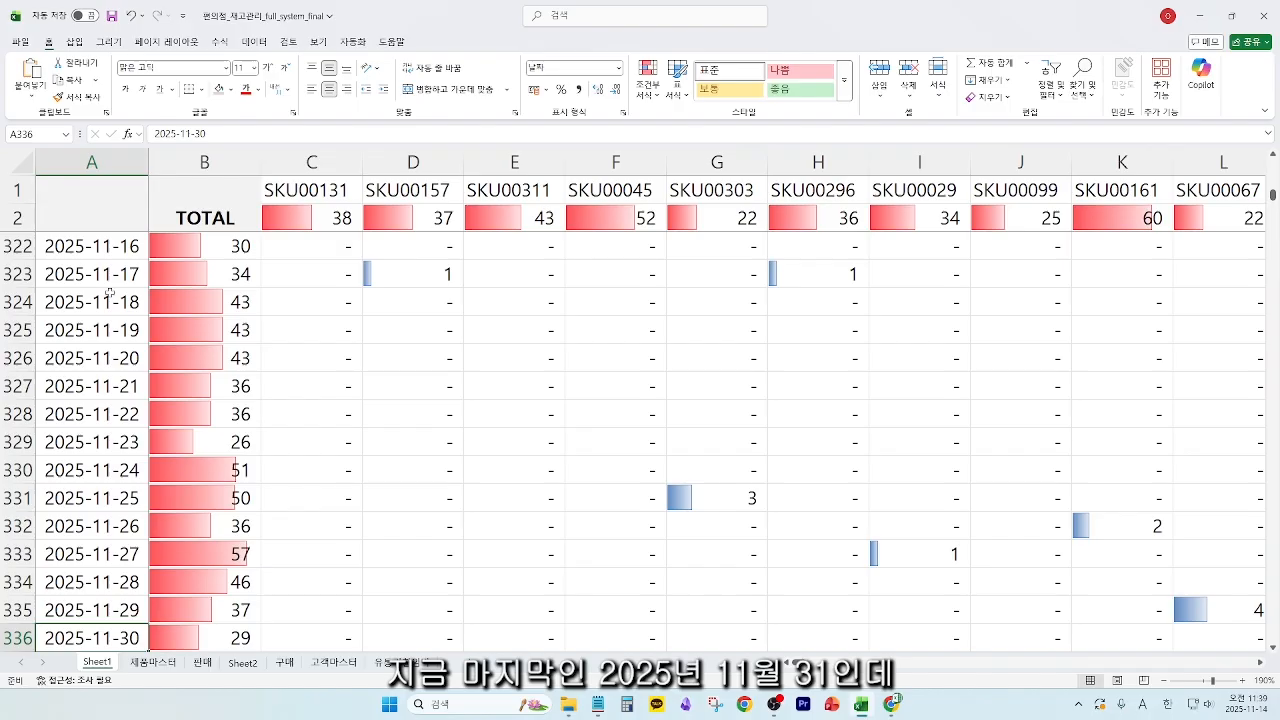
scroll(115, 333, down, 2)
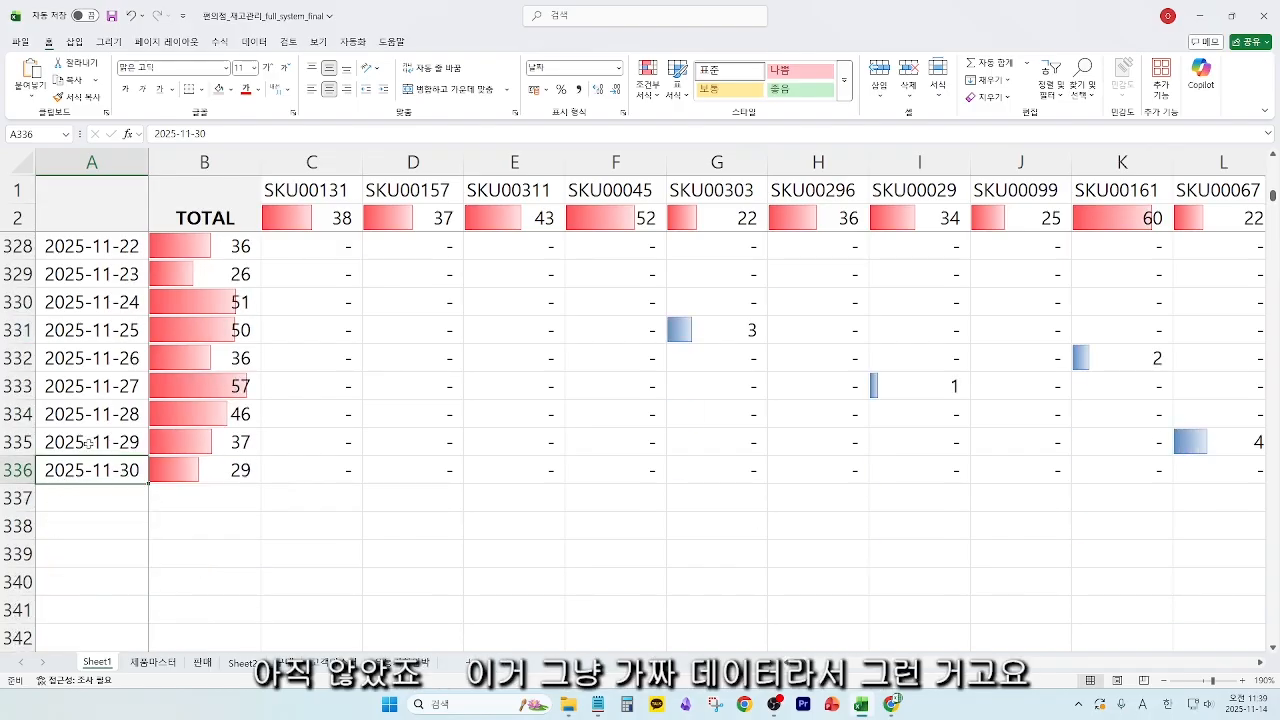
scroll(190, 458, up, 5)
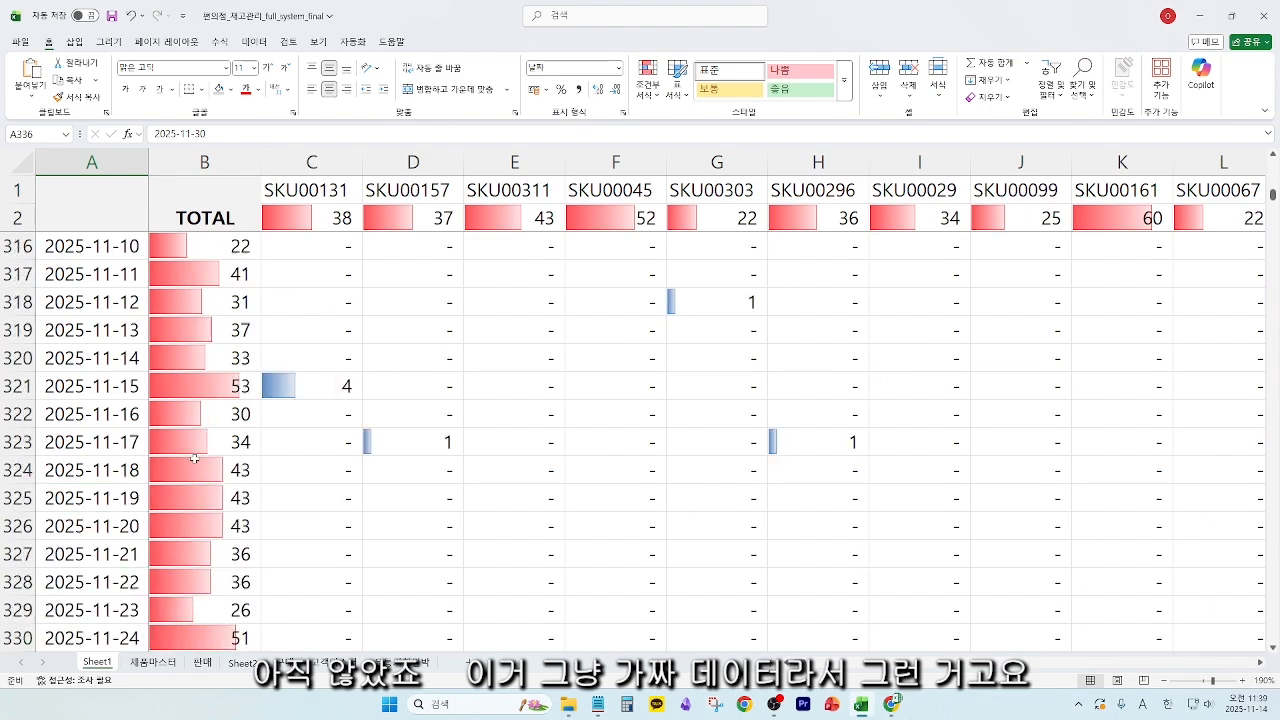
scroll(153, 439, down, 3)
key(ctrl+Home)
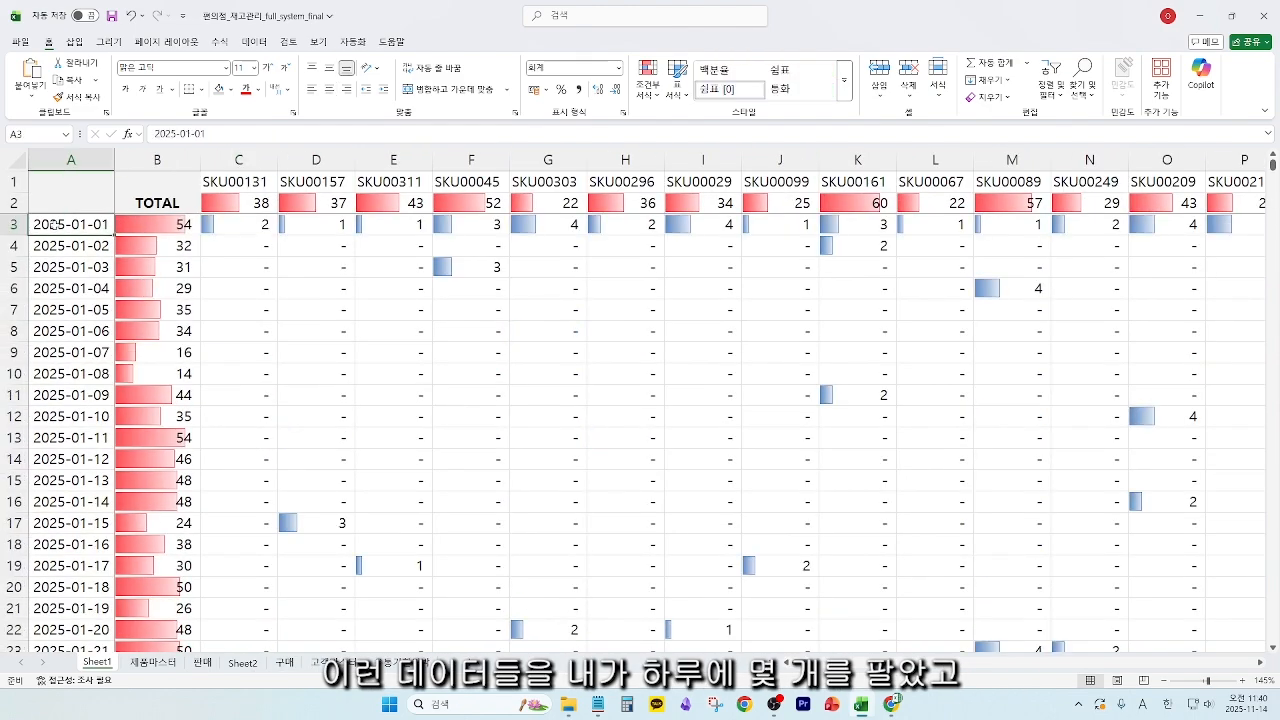
- Examine the 2025-01-01 row's TOTAL cell and its individual SKU quantities, along with the SKU header cells starting at SKU00131
scroll(222, 265, up, 3)
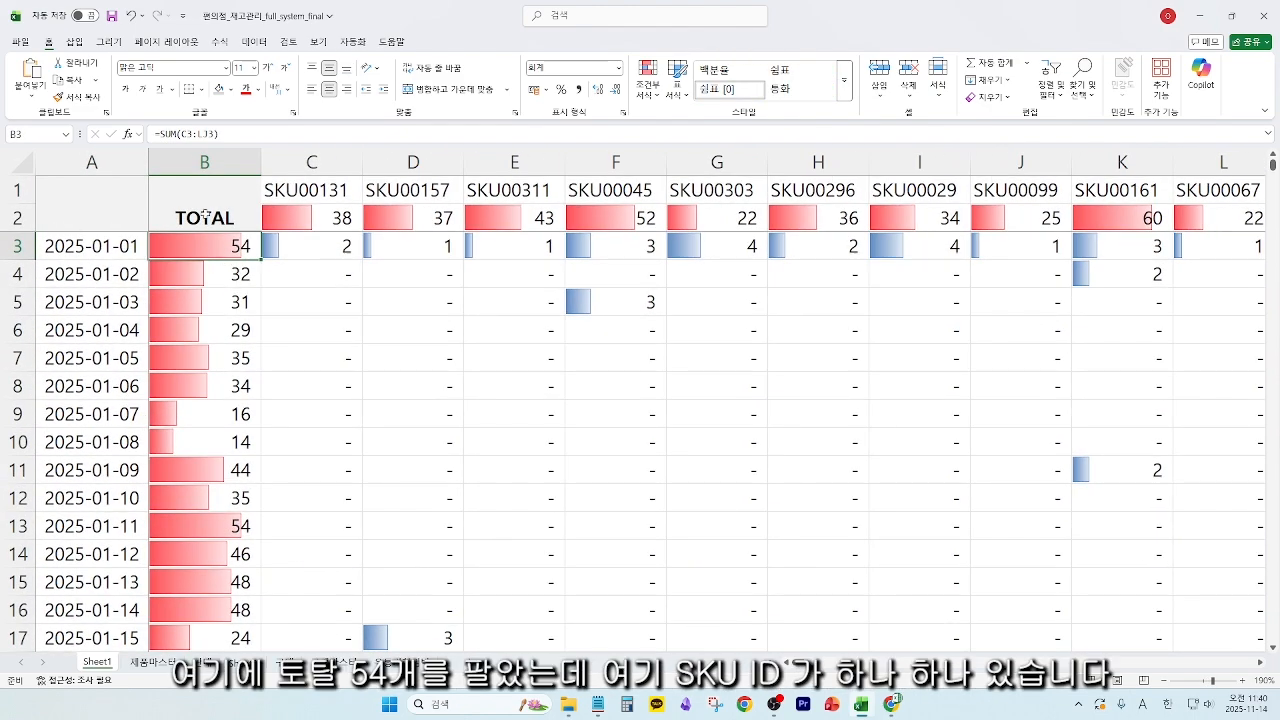
drag(320, 190, 700, 191)
click(508, 296)
click(300, 244)
click(408, 243)
click(510, 243)
click(617, 242)
click(728, 242)
click(244, 245)
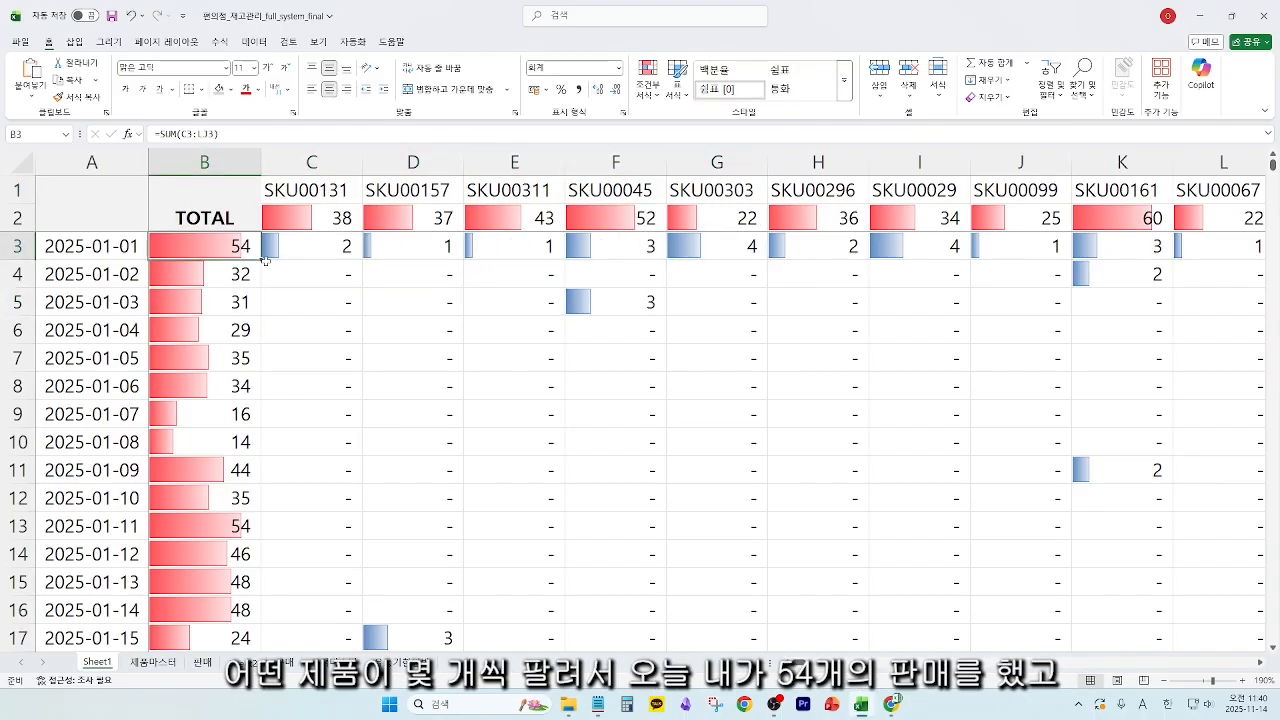
click(325, 194)
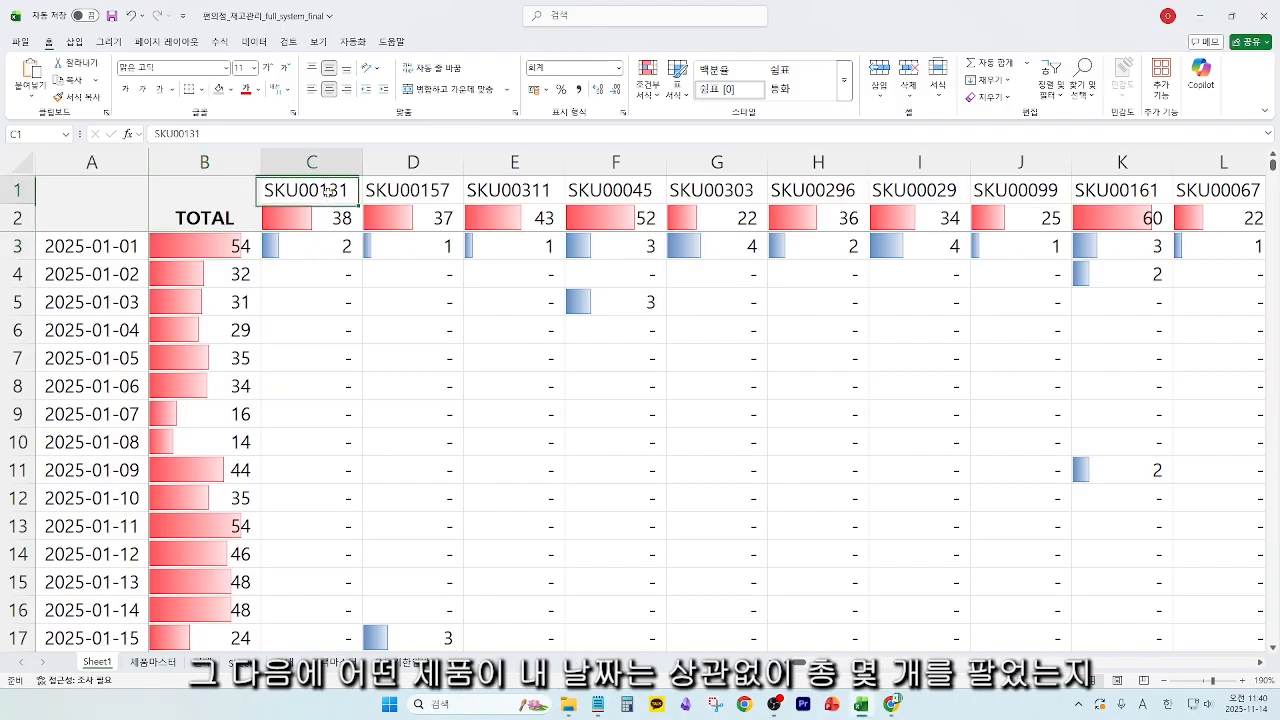
- Examine the dates in Sheet1, the SKU00131 column total in C2 and the daily quantities across the other SKU columns
drag(99, 243, 104, 468)
drag(301, 385, 299, 360)
click(325, 214)
scroll(590, 453, down, 6)
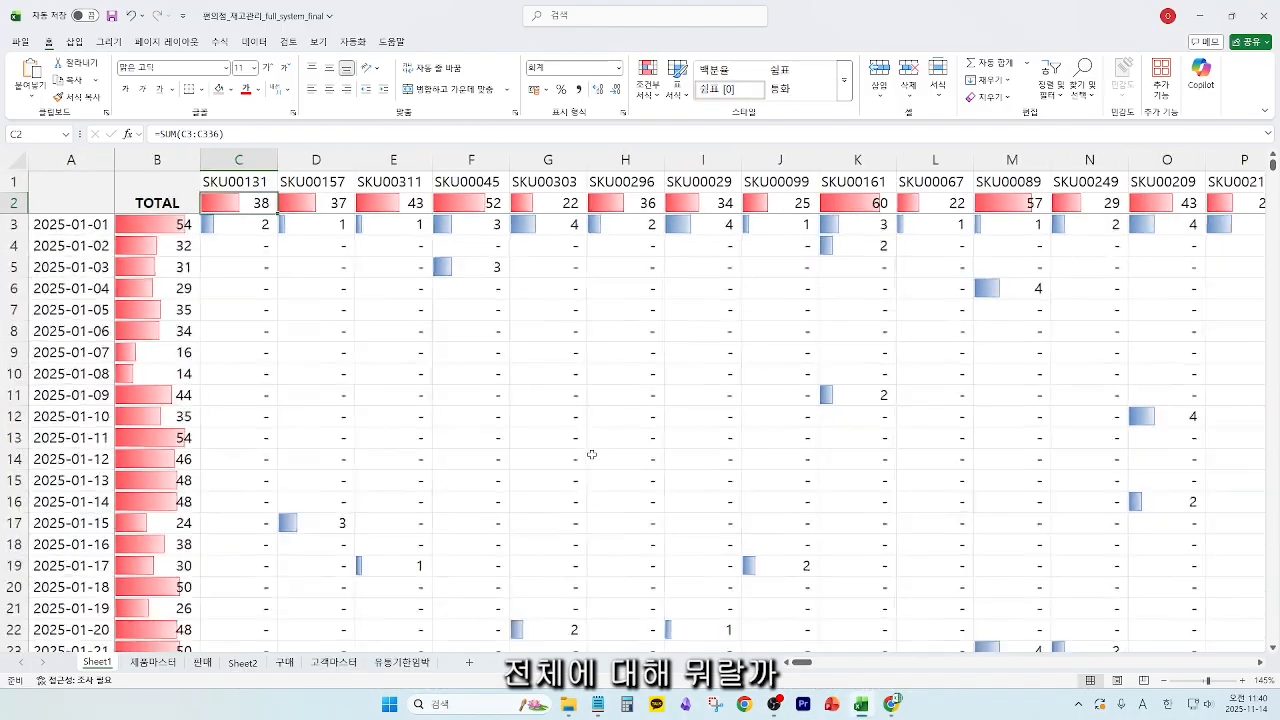
scroll(592, 453, down, 3)
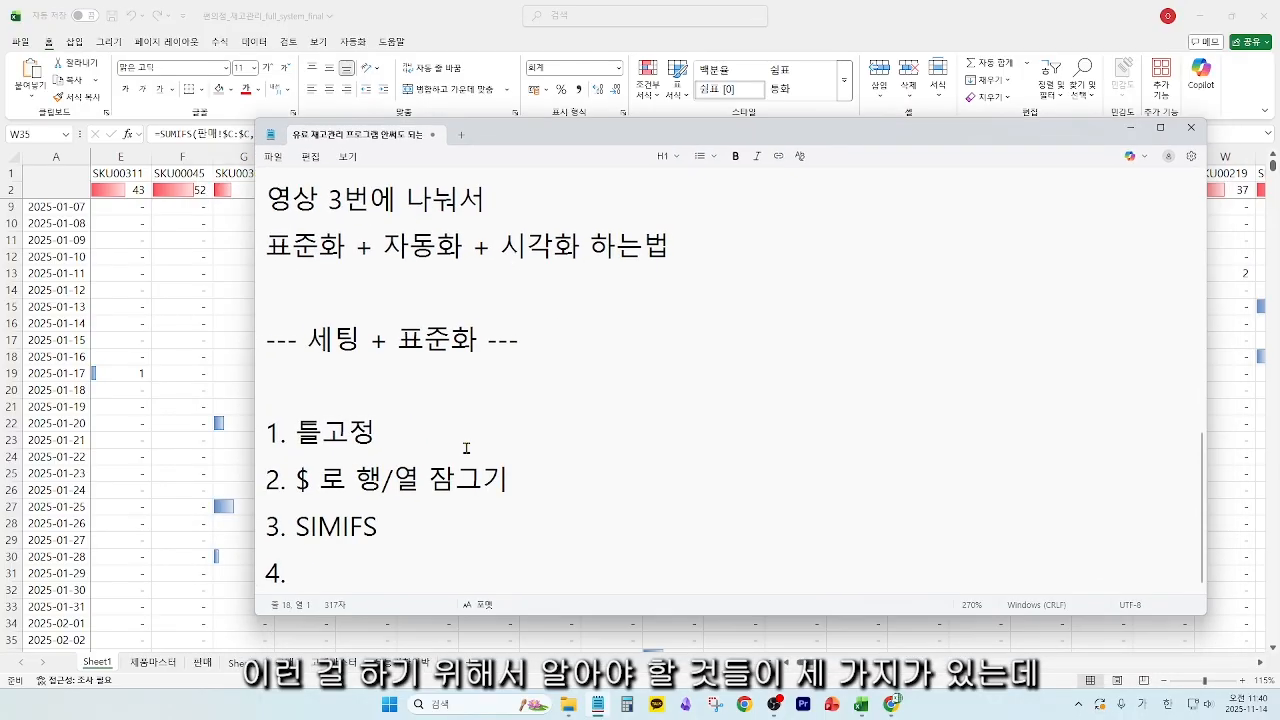
- Switch to the notes, remove the empty item 4 and highlight items 1 to 3: 틀고정, $ 로 행/열 잠그기 and SIMIFS
click(314, 560)
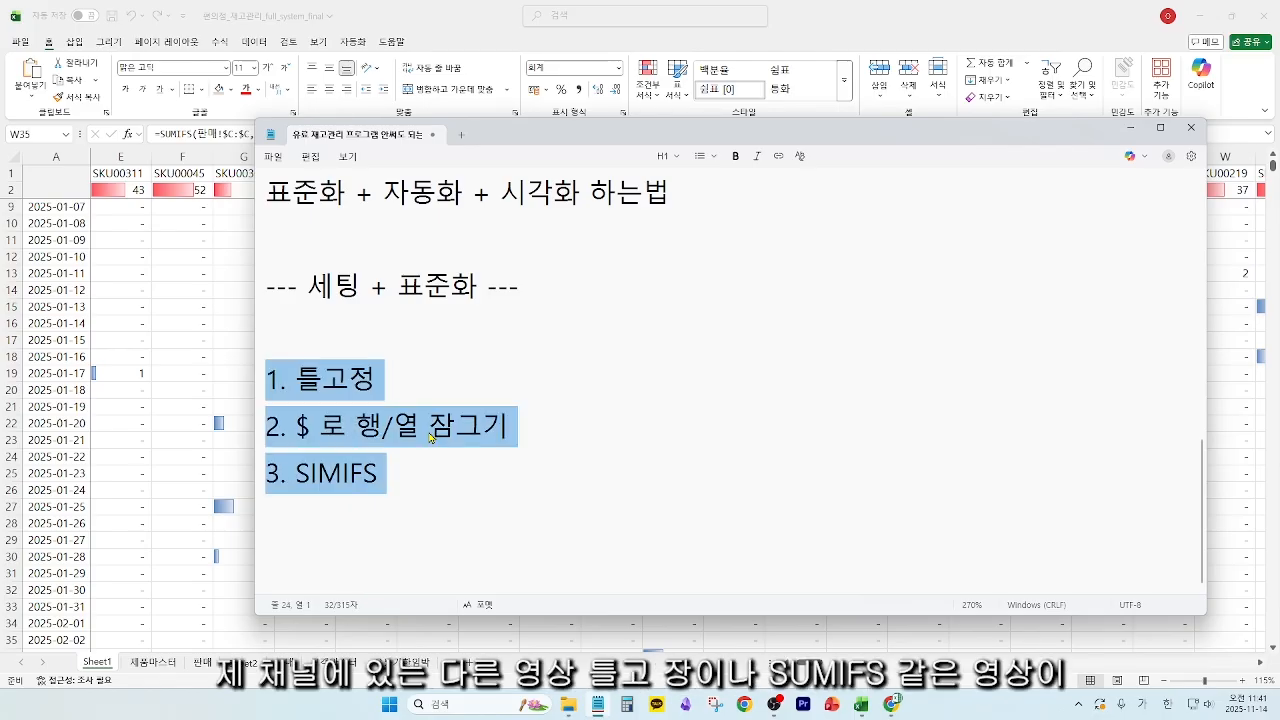
drag(430, 437, 250, 395)
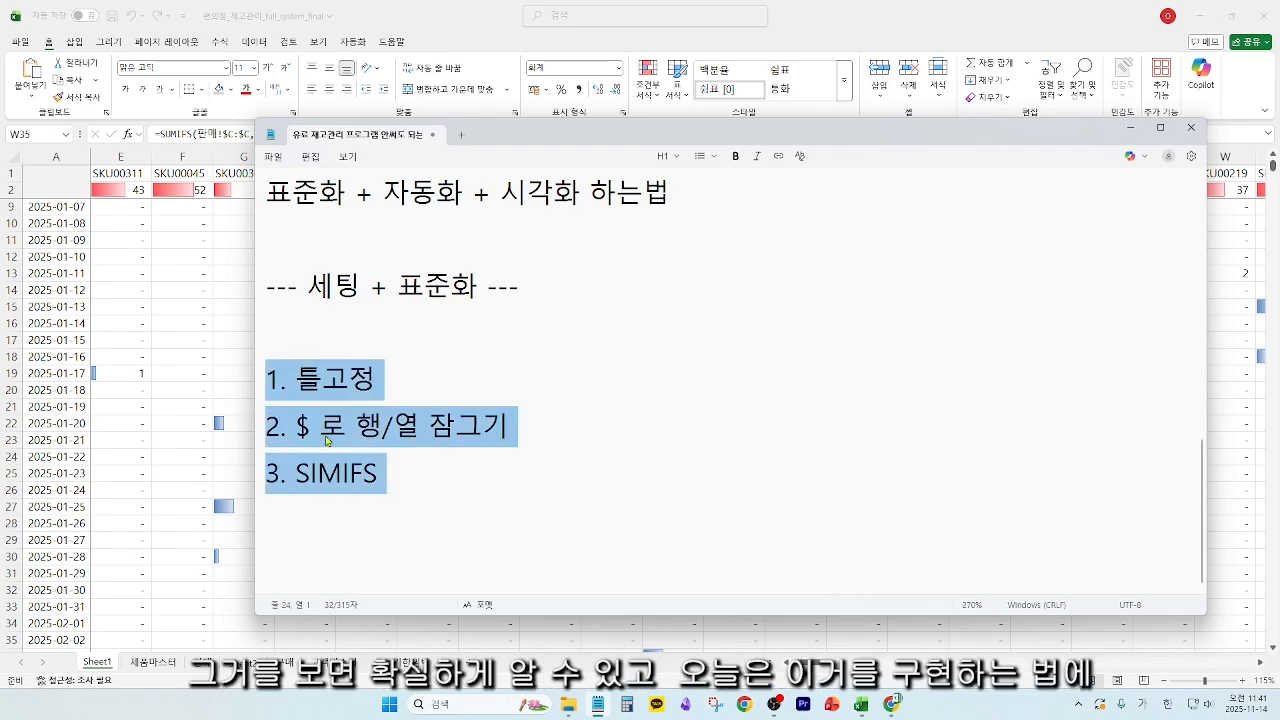
- Switch to the Excel workbook and look through the 제품마스터, 판매, 구매, 고객마스터 and 유통기한임박 sheets
key(alt+Tab)
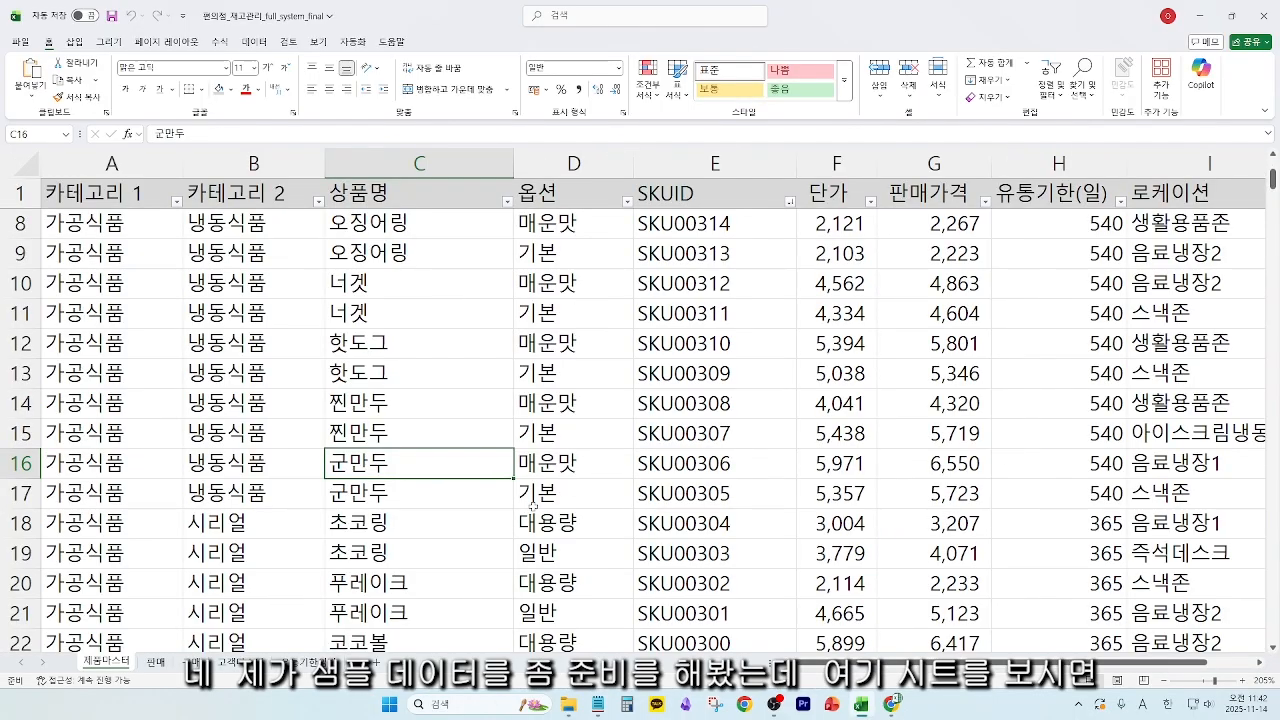
click(265, 523)
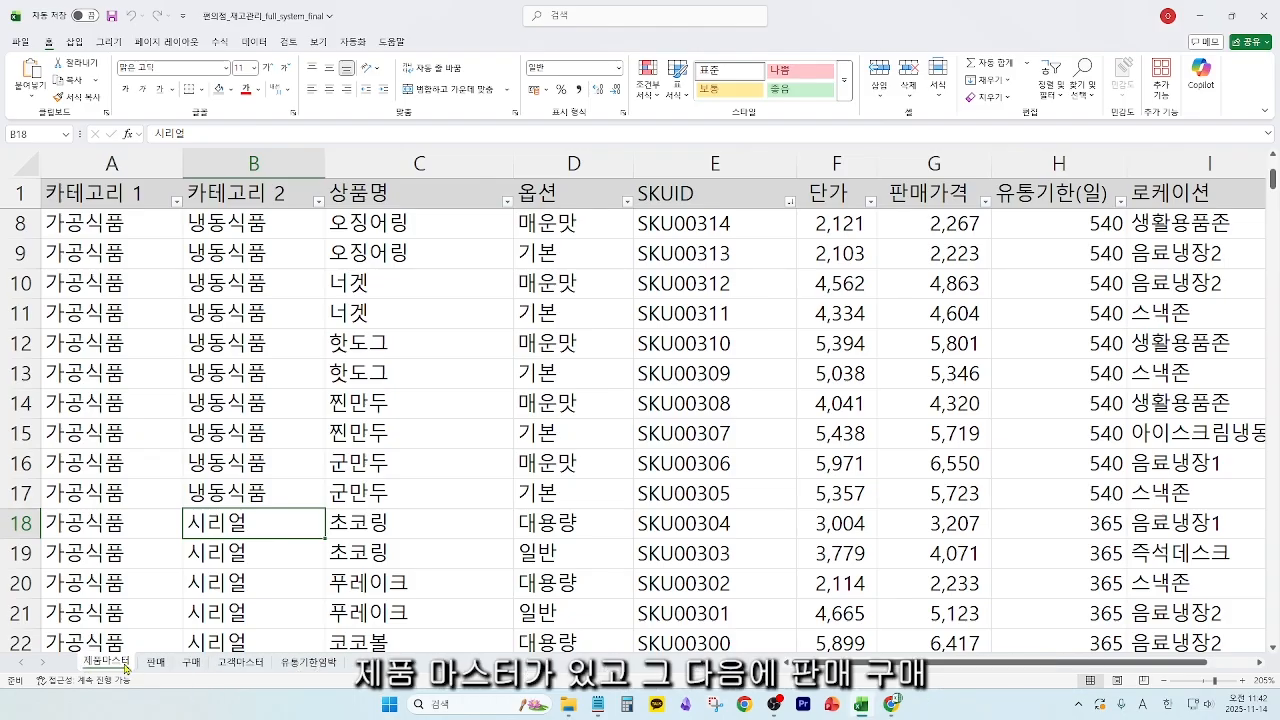
click(156, 662)
click(191, 664)
click(214, 664)
click(316, 664)
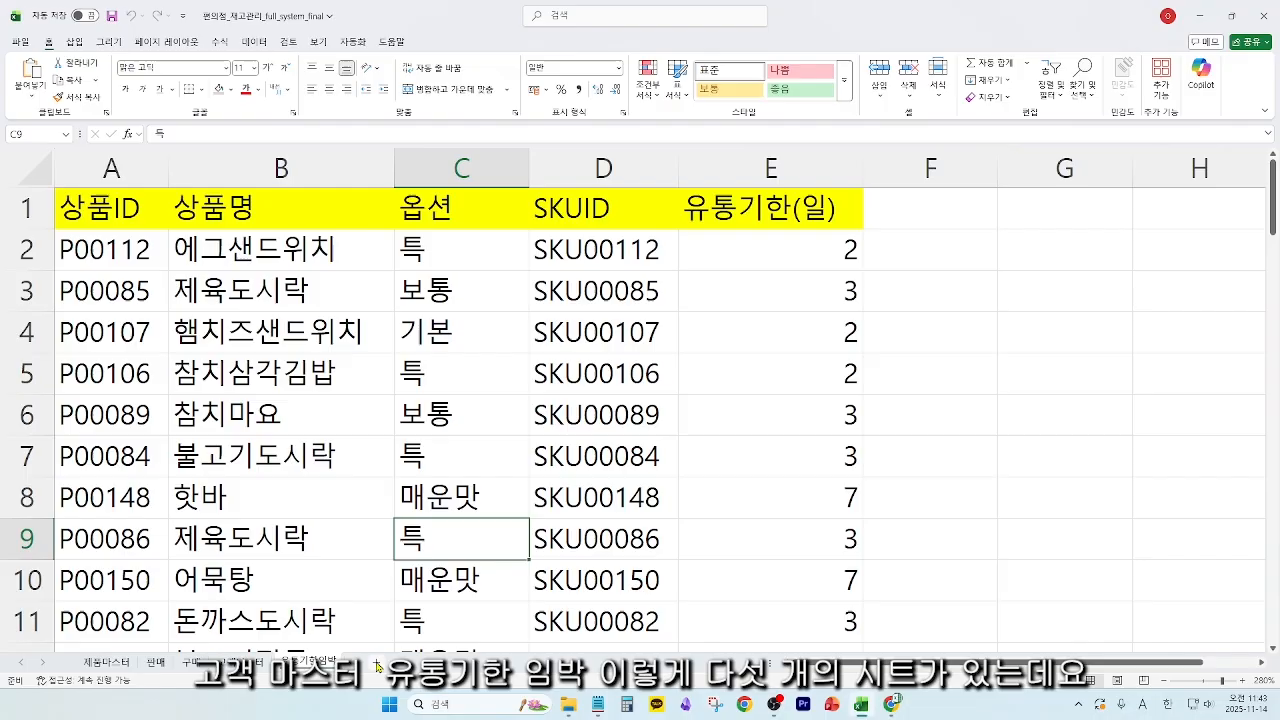
- Return to the 제품마스터 sheet and examine its header row from 카테고리 1 through 로케이션
click(112, 662)
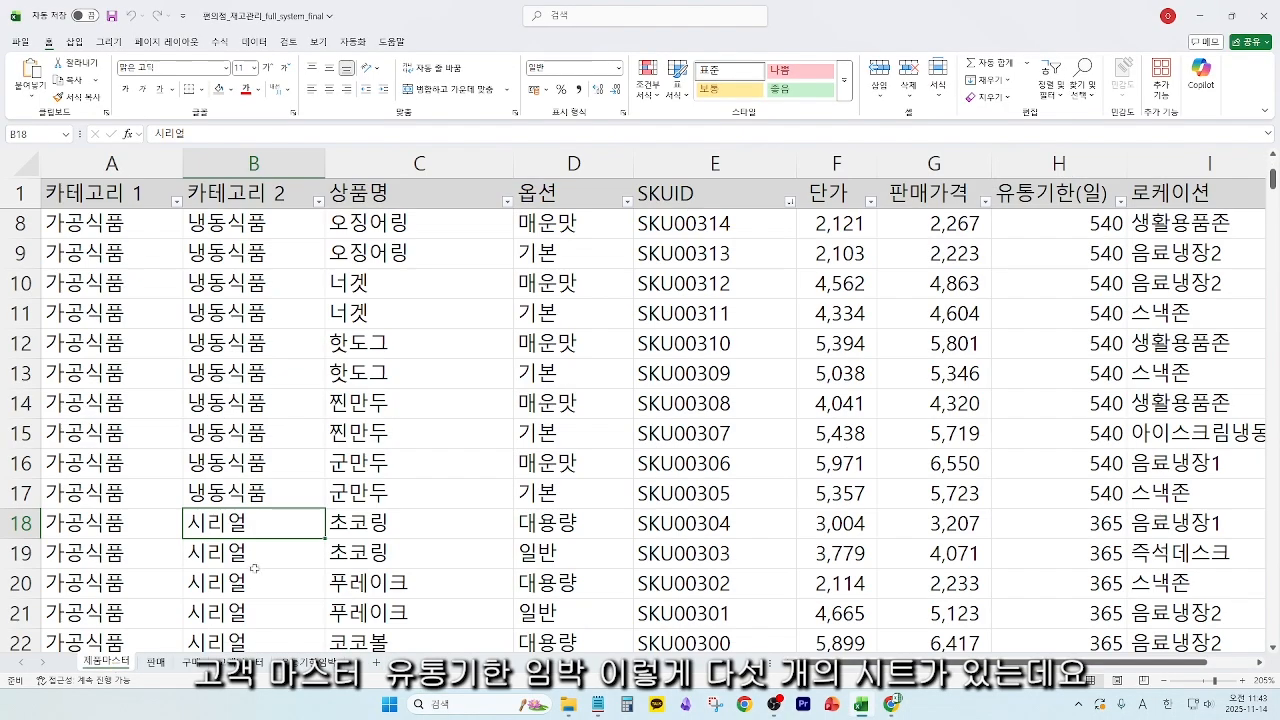
click(261, 547)
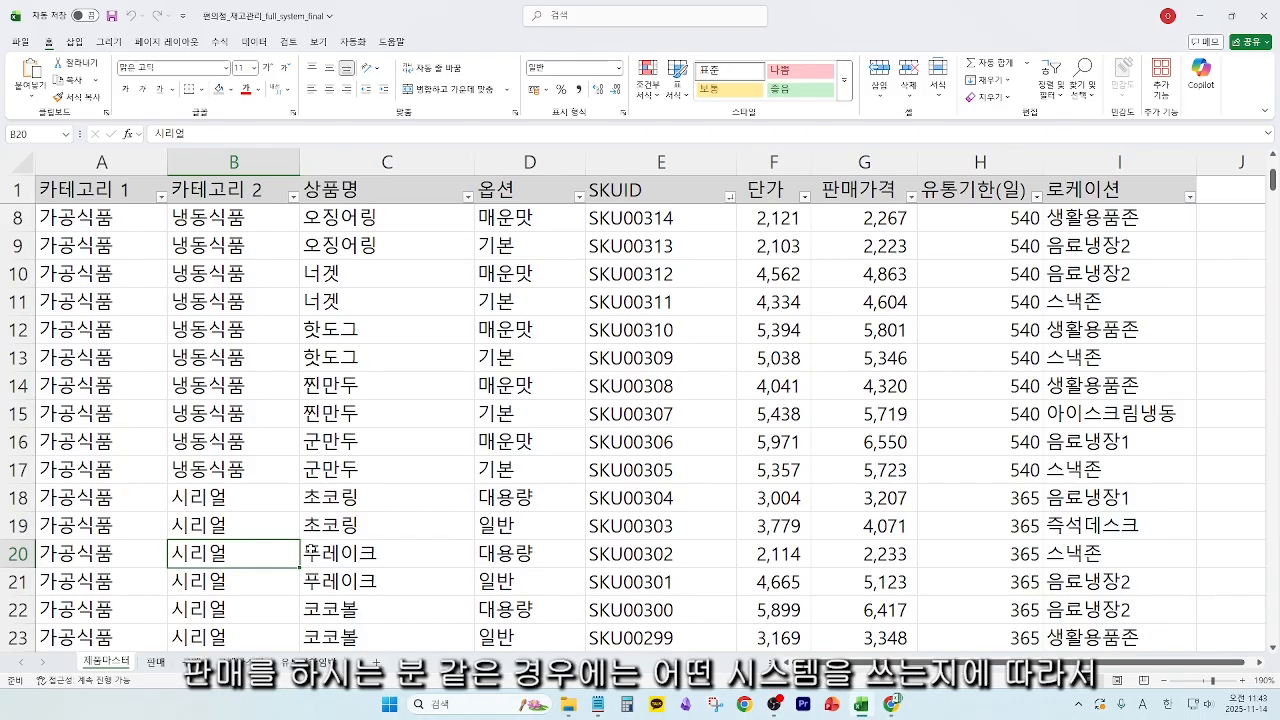
drag(100, 192, 1095, 200)
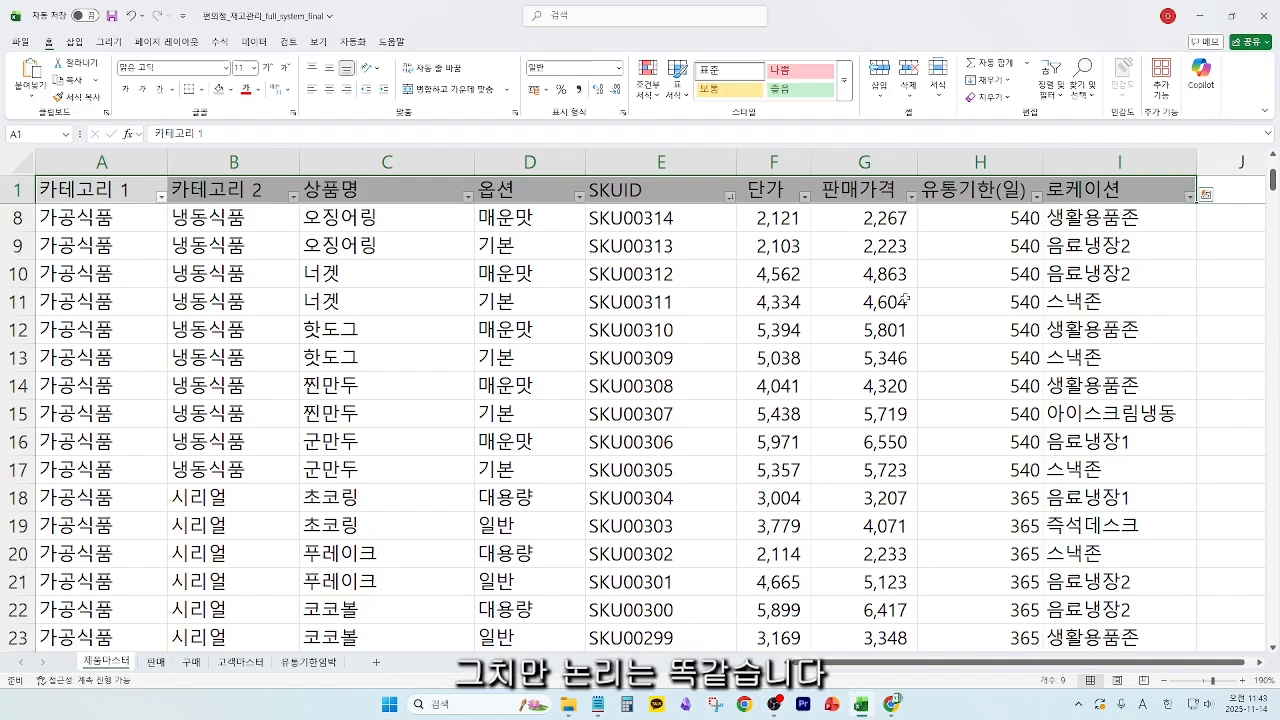
click(884, 302)
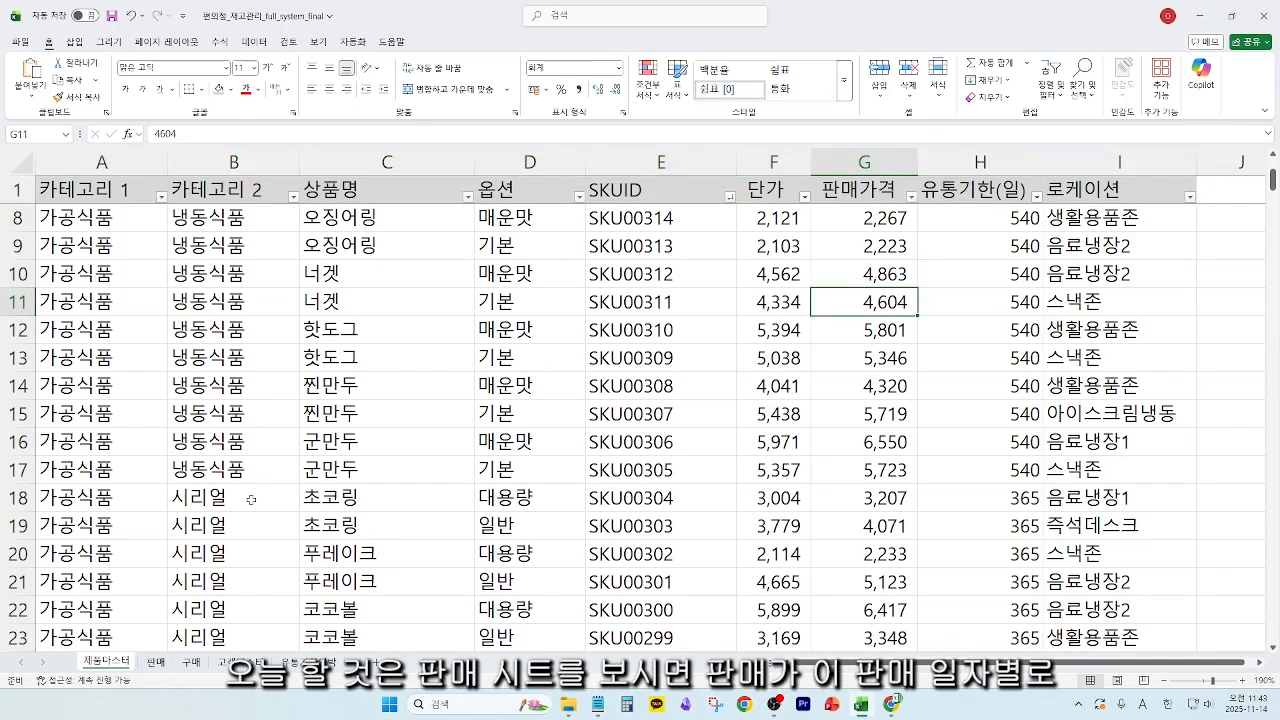
- Examine the 판매 sheet's header columns 판매일자, SKUID, 수량 and 고객ID
key(ctrl+Page_Down)
key(ctrl+Home)
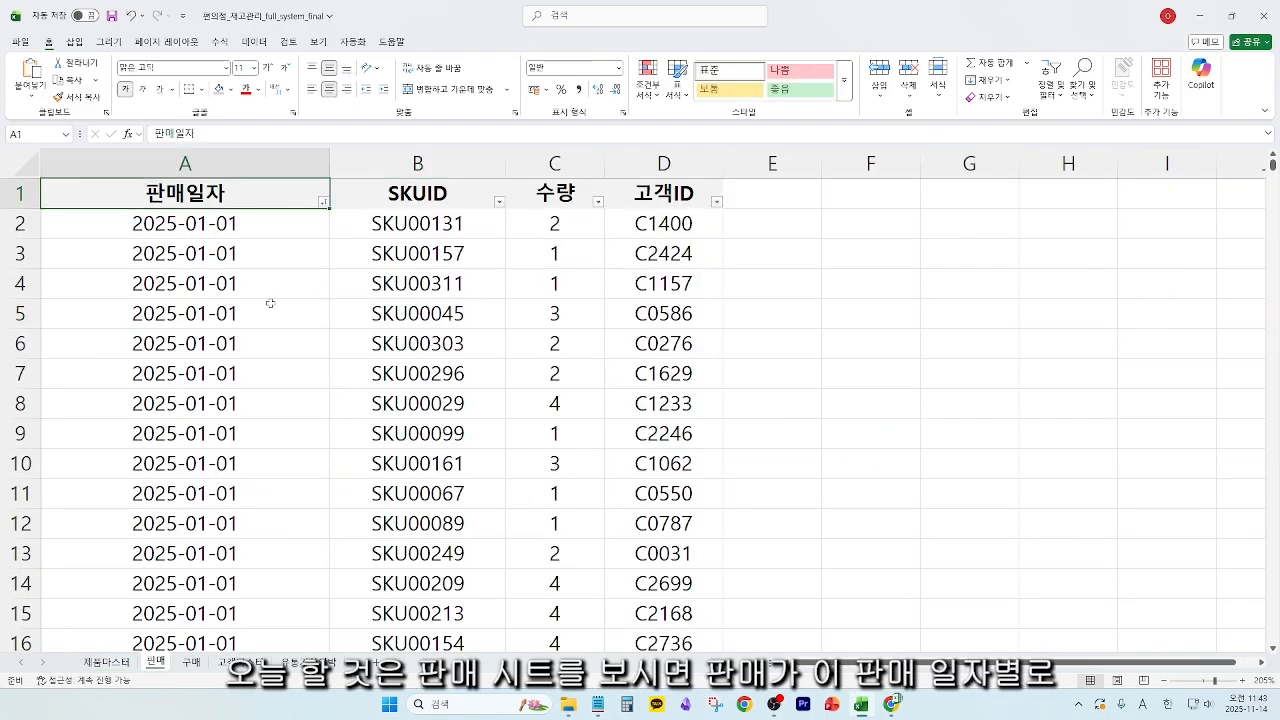
click(394, 195)
key(Right)
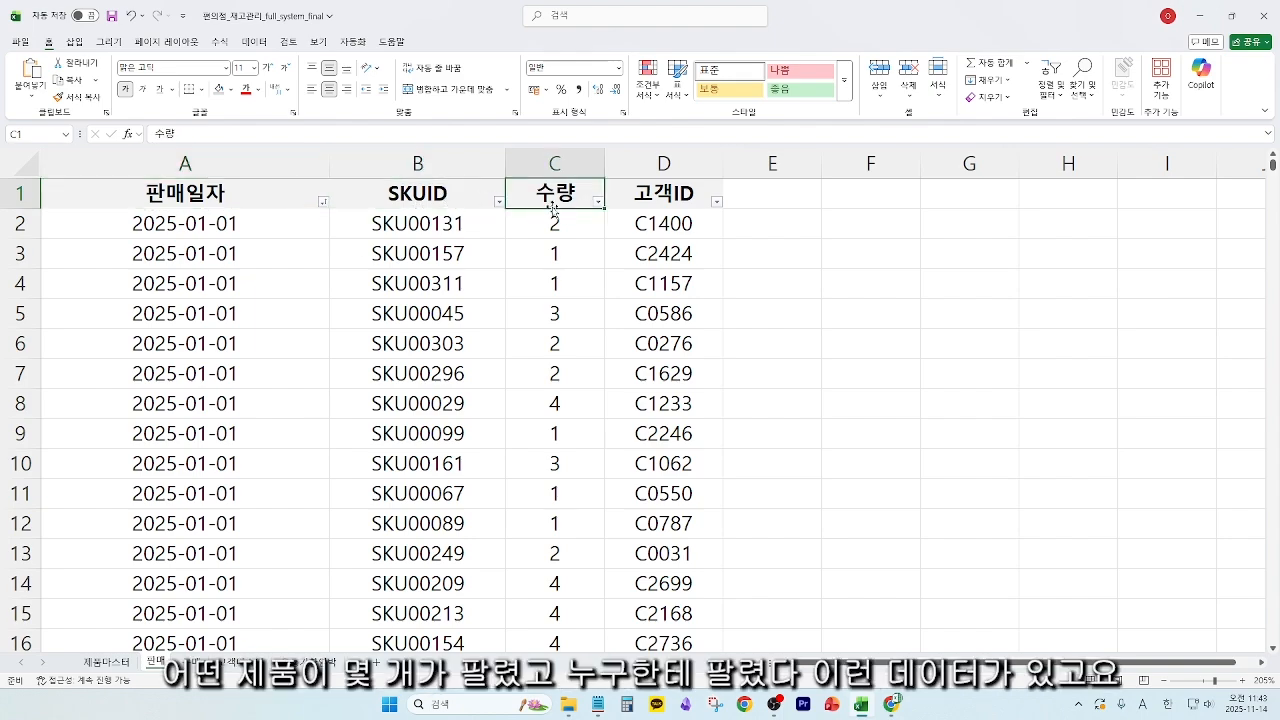
click(672, 221)
drag(660, 194, 250, 194)
click(526, 364)
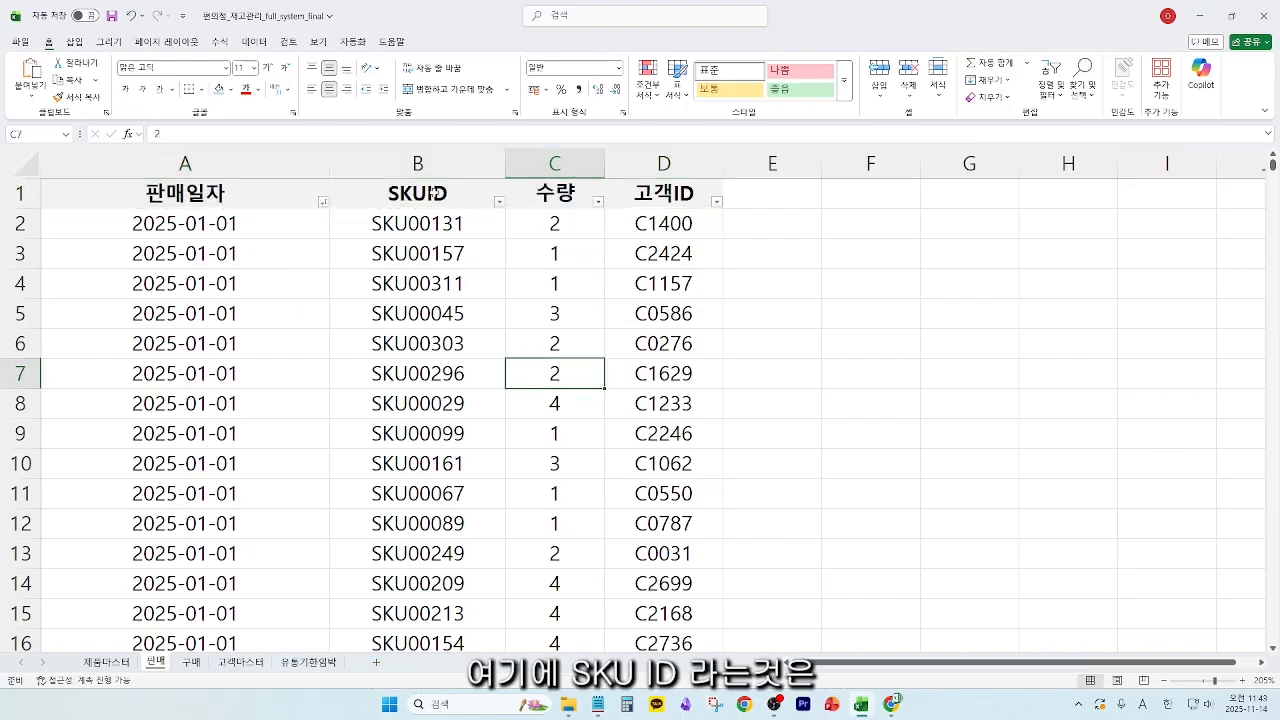
- Fill the SKUID header cell of the 제품마스터 sheet with yellow
click(437, 196)
click(106, 662)
scroll(209, 173, up, 2)
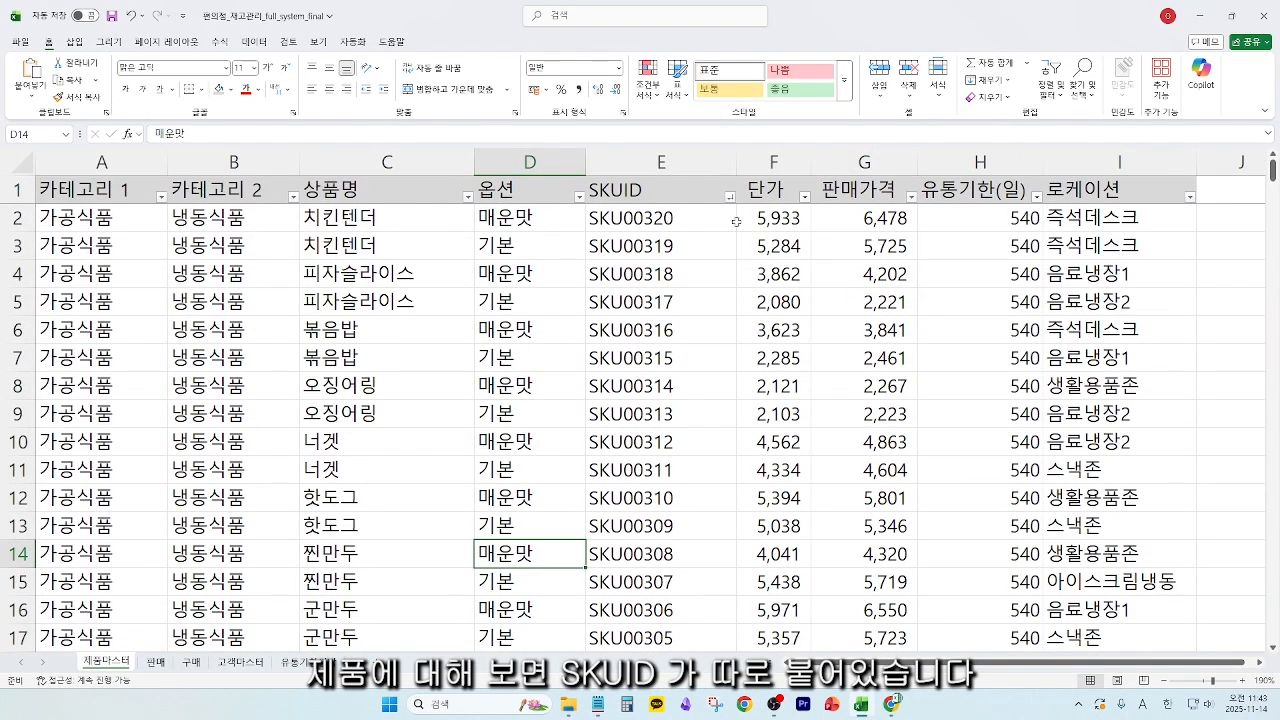
click(230, 89)
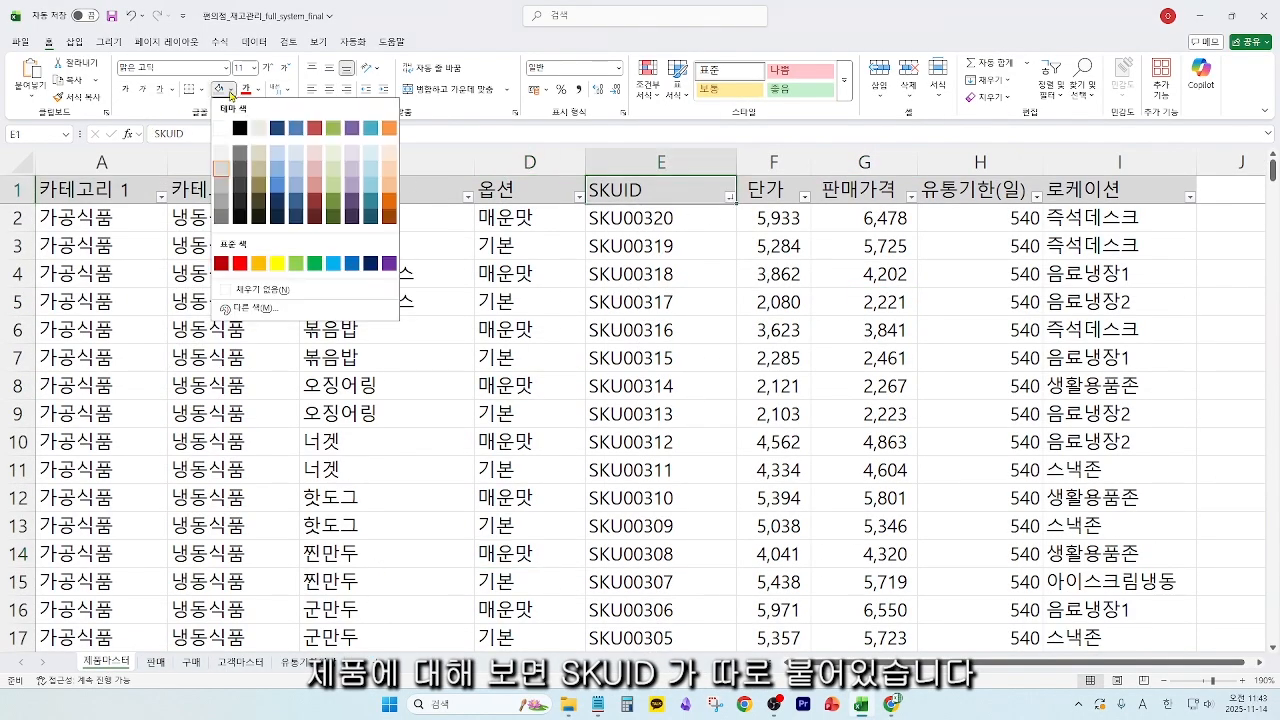
click(275, 266)
click(773, 329)
- Fill the SKUID header cell of the 판매 sheet with yellow
click(156, 662)
click(218, 89)
click(442, 286)
- Copy SKU00131 from the first sales row and search for it in the 제품마스터 sheet
click(437, 224)
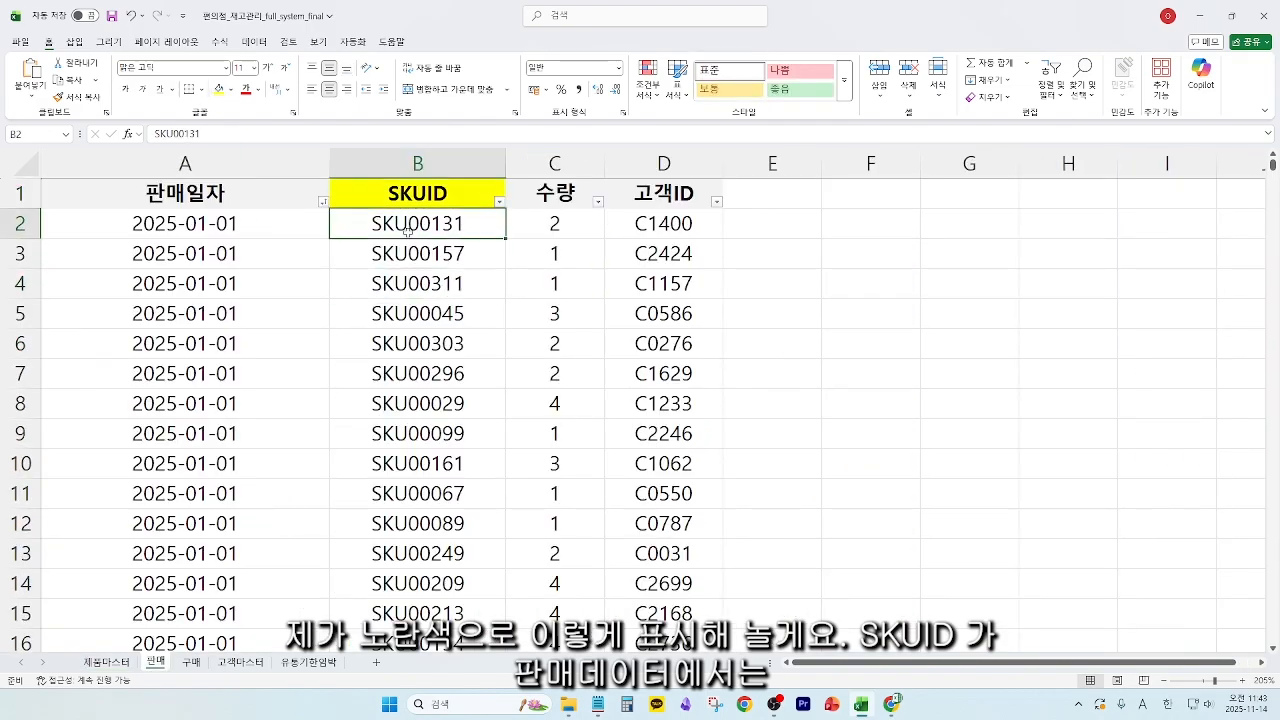
click(553, 227)
click(456, 230)
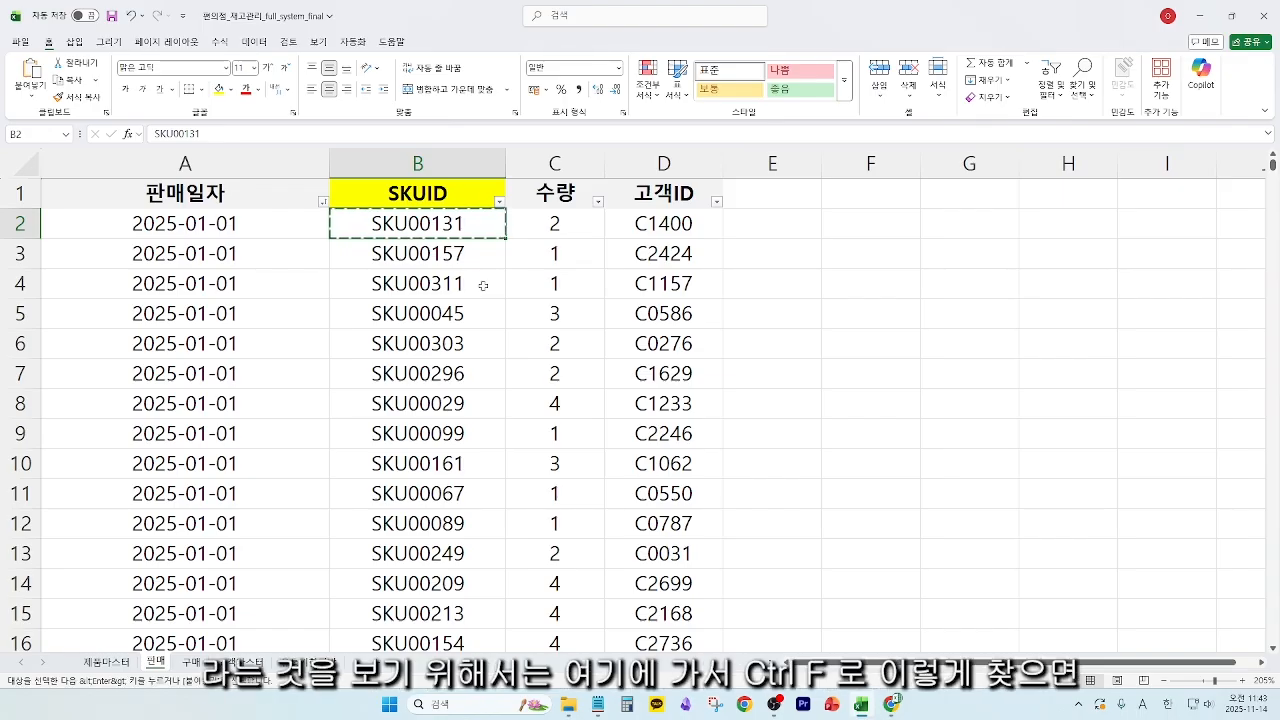
click(125, 668)
click(505, 364)
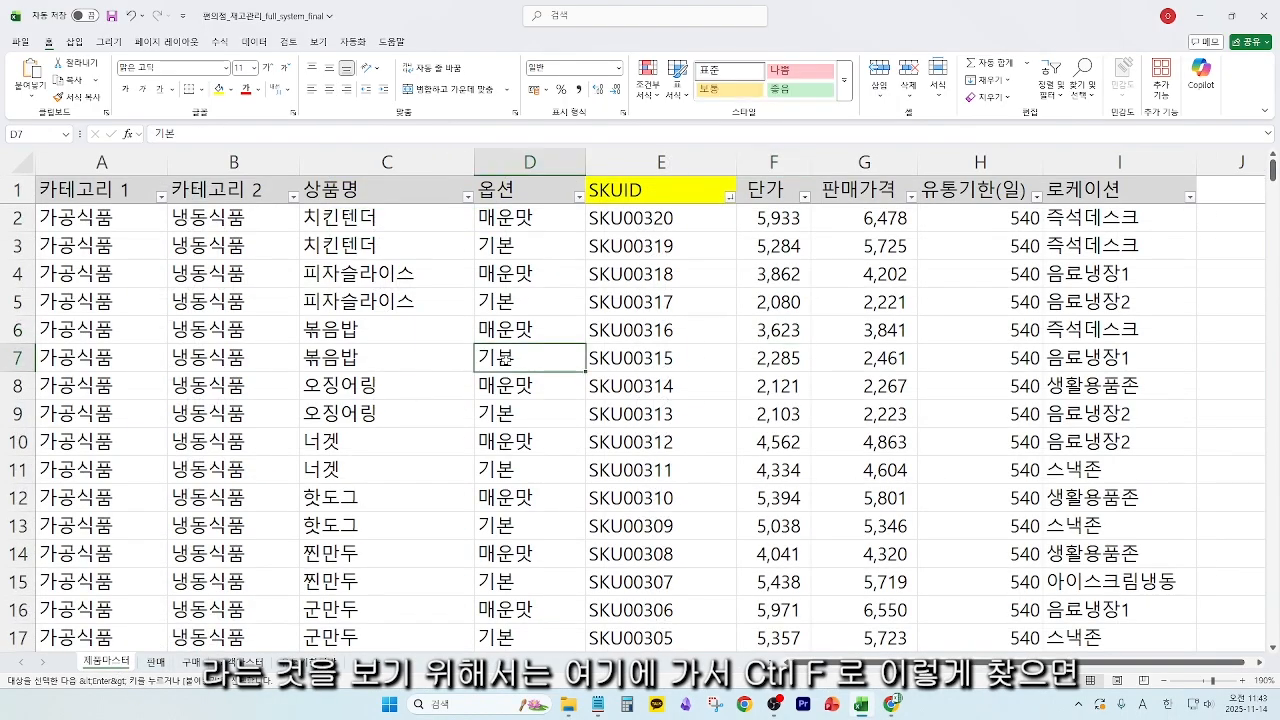
key(ctrl+f)
click(380, 216)
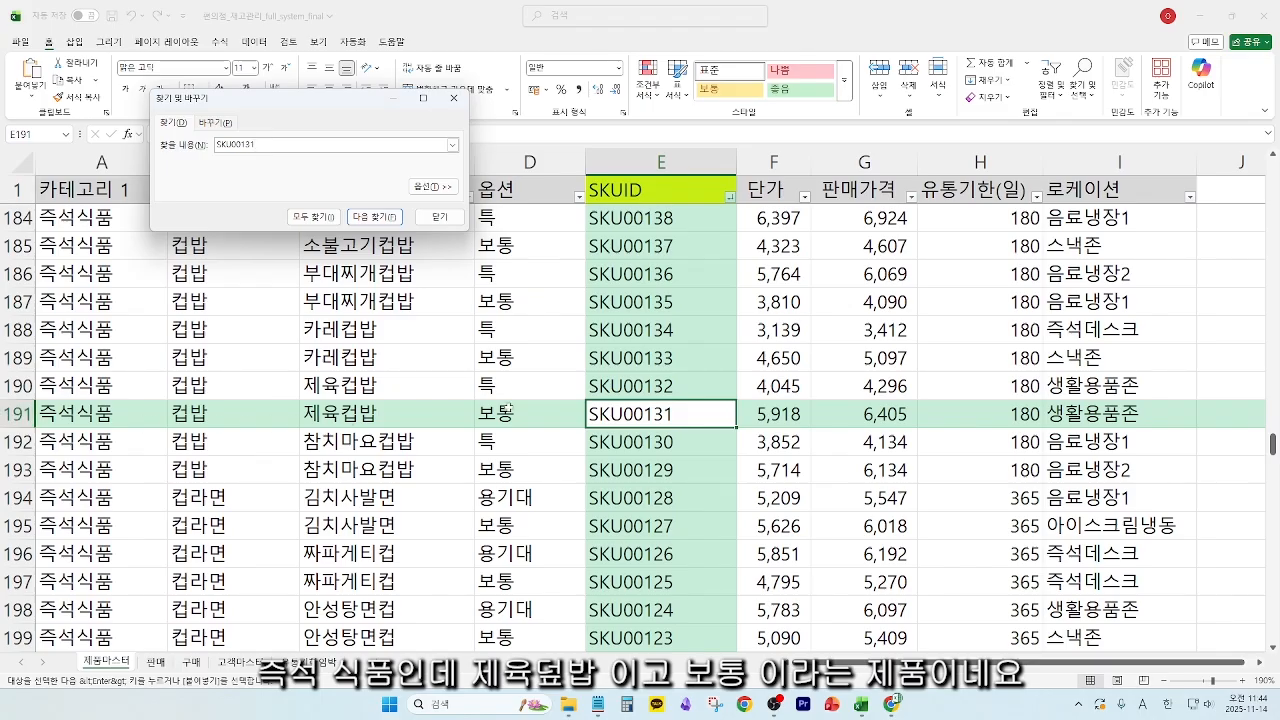
key(Escape)
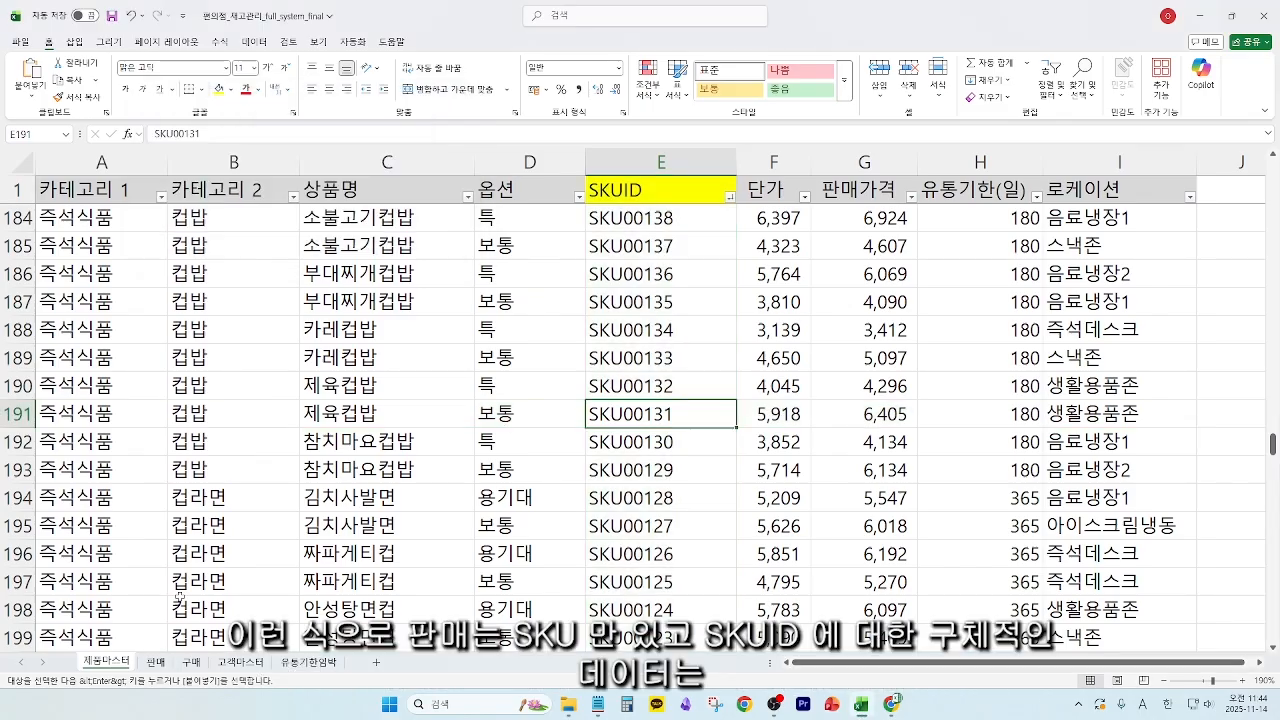
- Compare SKU00131 in the first row of the 판매 sheet with its product details in the 제품마스터 sheet
click(158, 668)
click(336, 286)
click(420, 222)
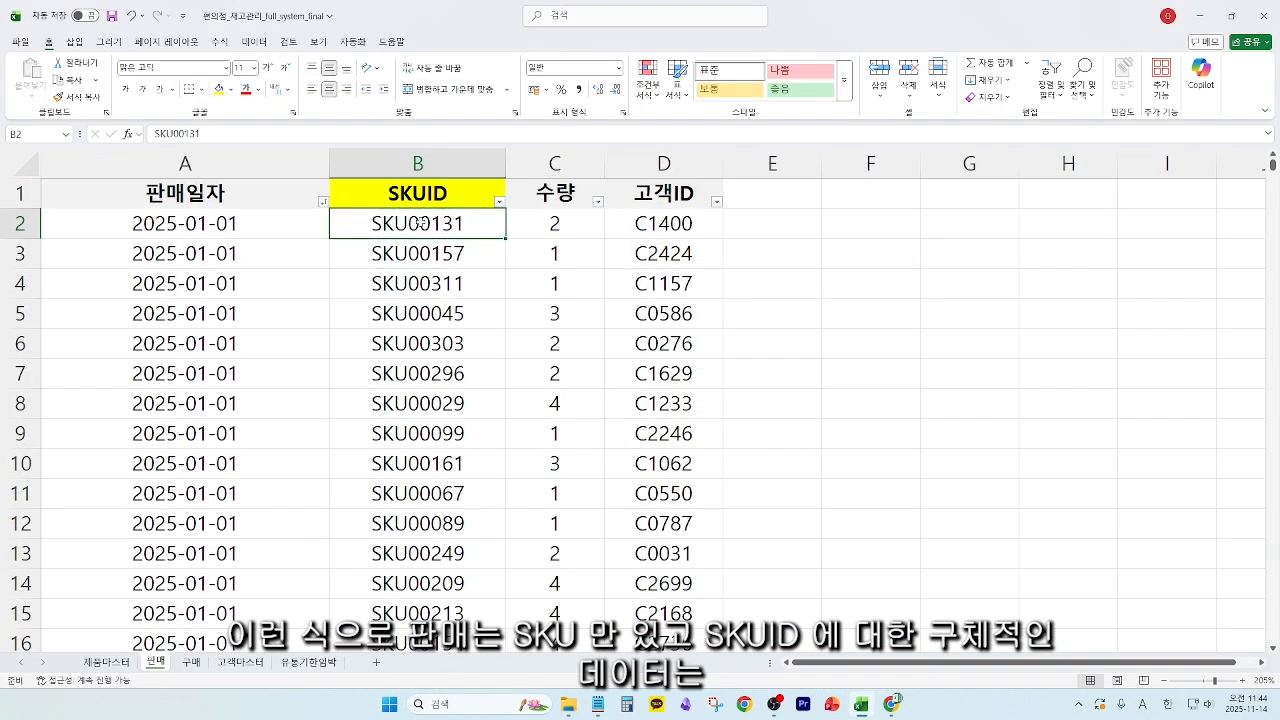
click(101, 668)
click(158, 668)
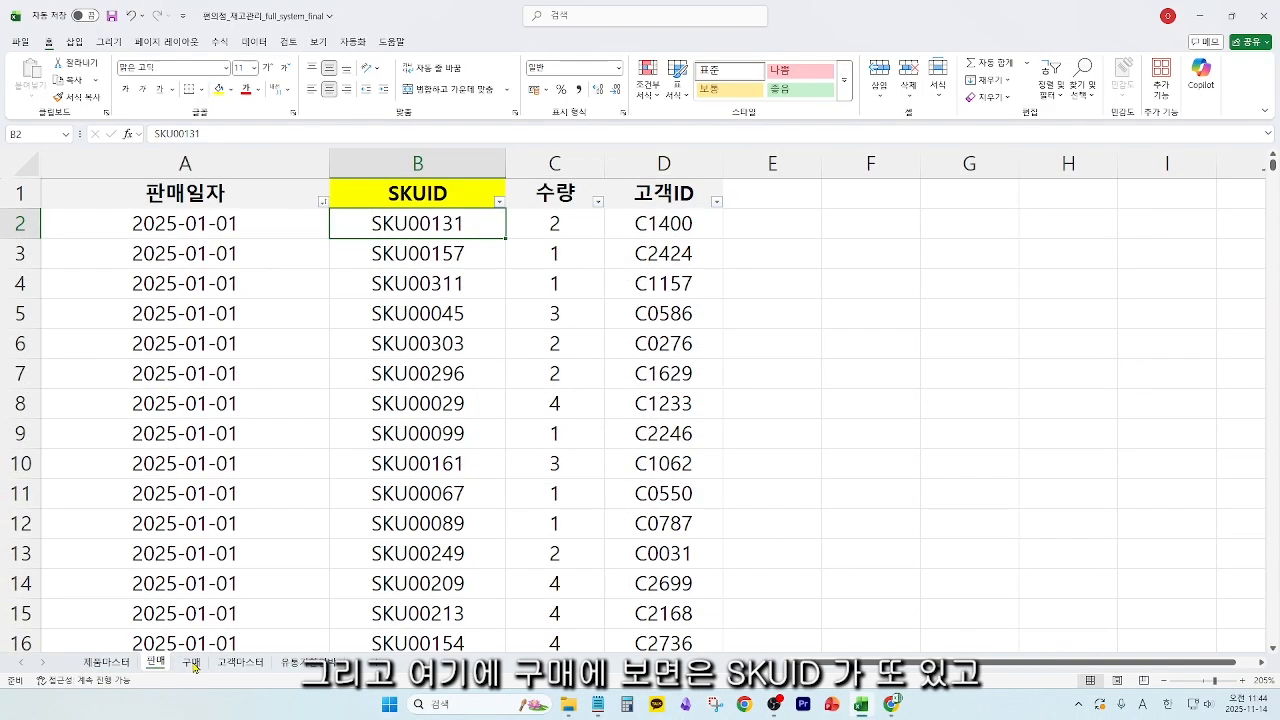
- Fill the SKUID header on the 구매 sheet and the 고객ID header on the 판매 sheet with yellow
click(191, 664)
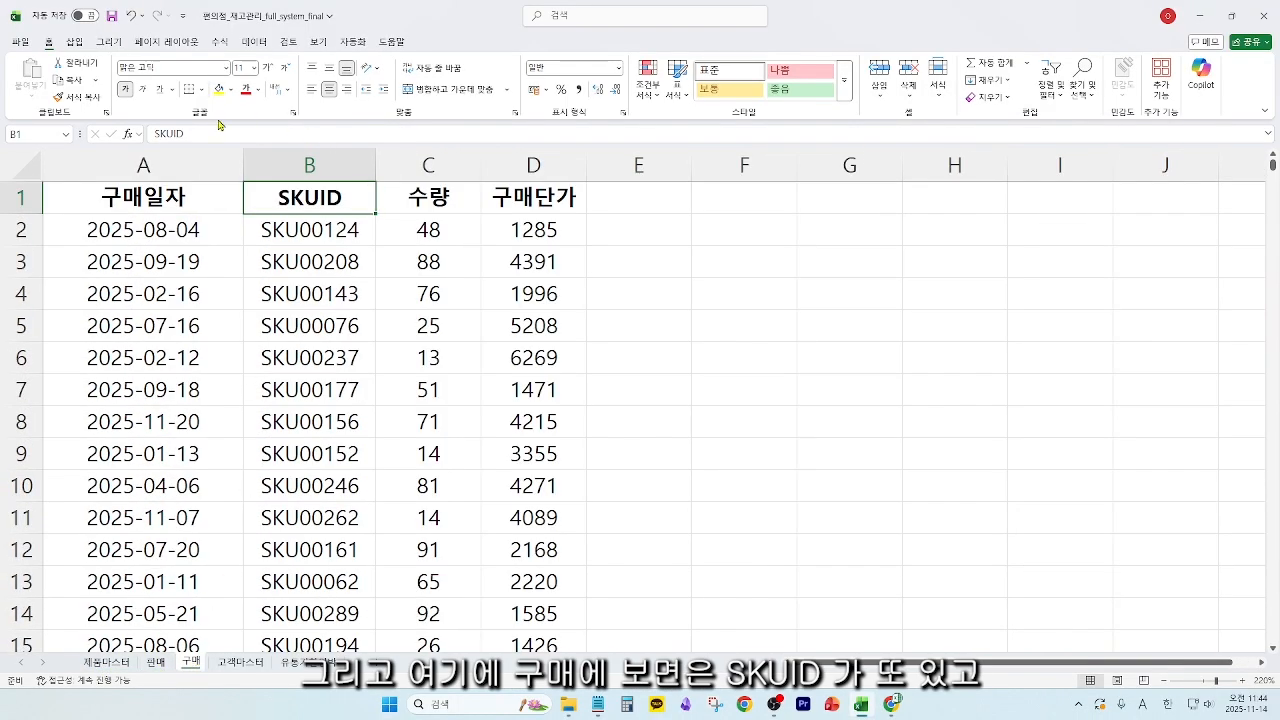
click(219, 89)
click(428, 326)
click(323, 207)
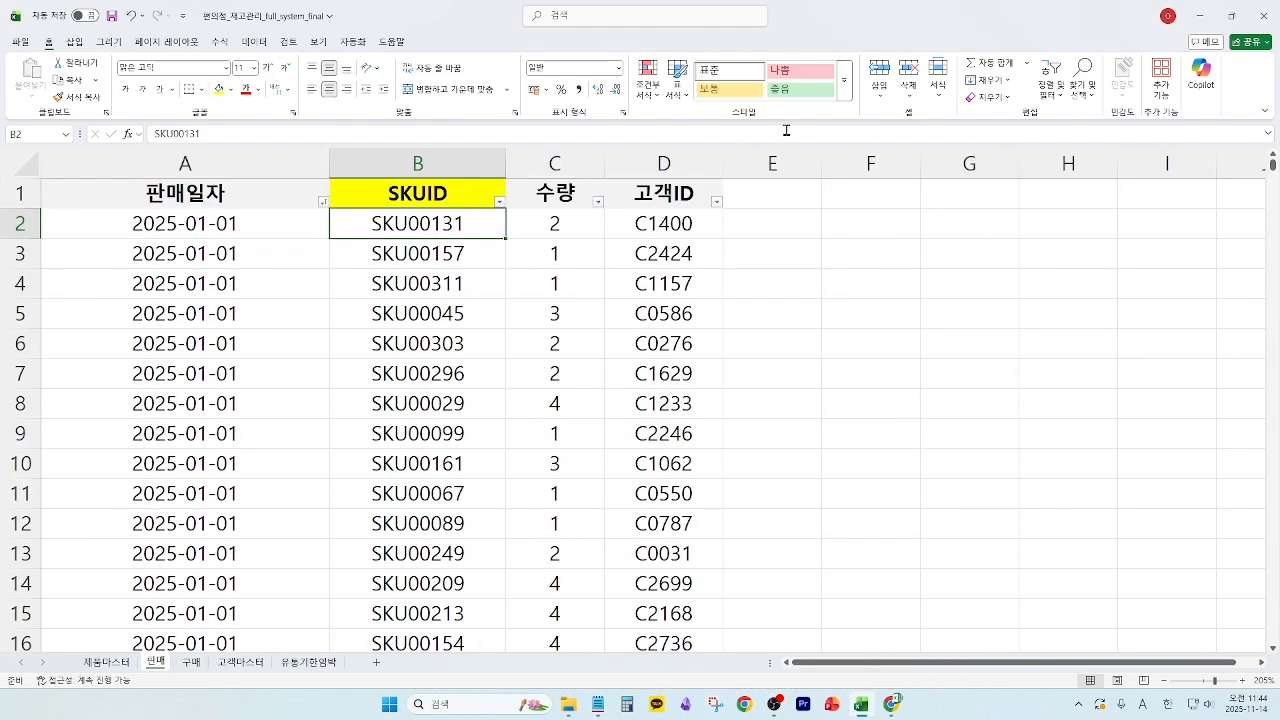
click(657, 196)
click(219, 89)
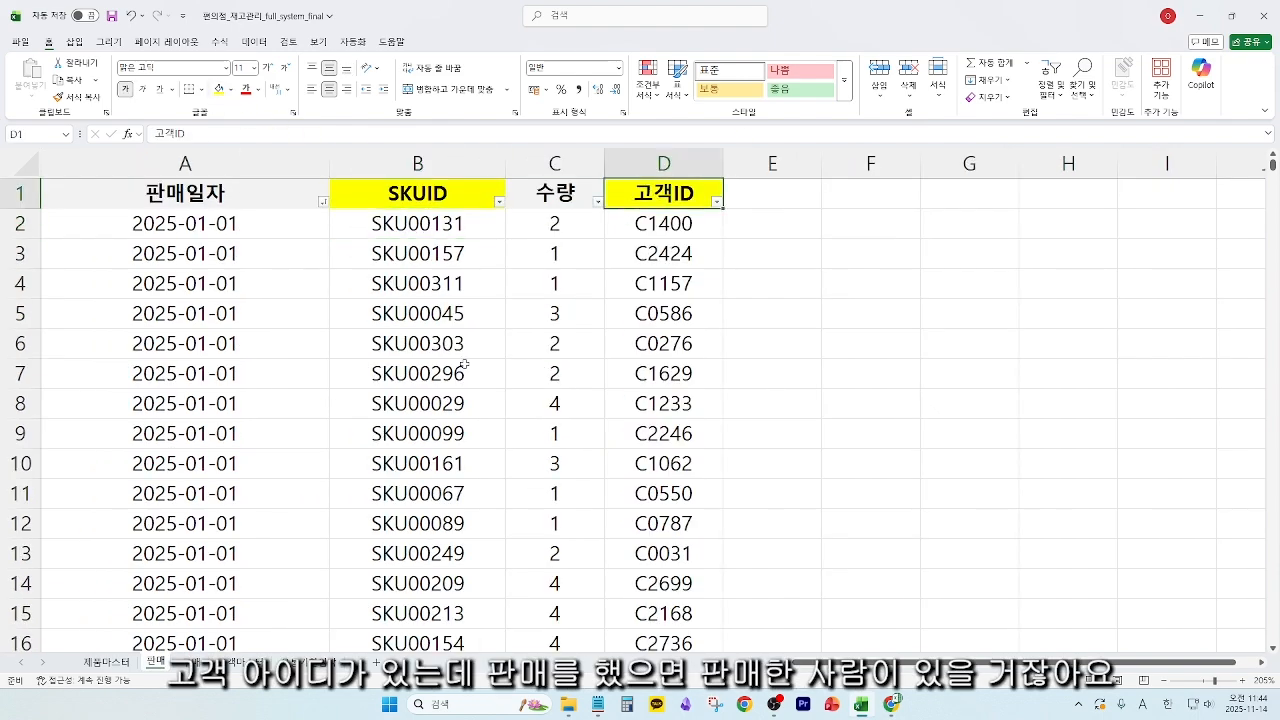
- Copy the customer ID from the first sales row, find it in the 고객마스터 sheet and select that customer's details
click(680, 224)
key(ctrl+c)
click(236, 662)
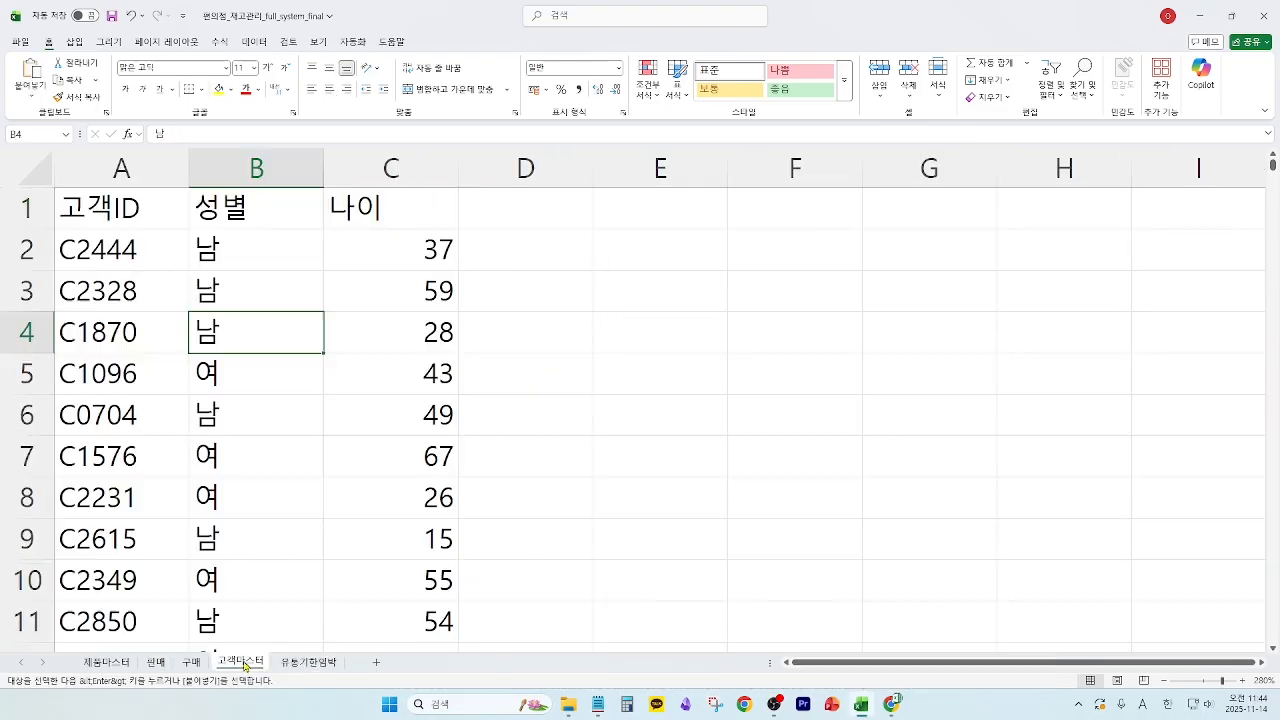
key(ctrl+f)
key(ctrl+v)
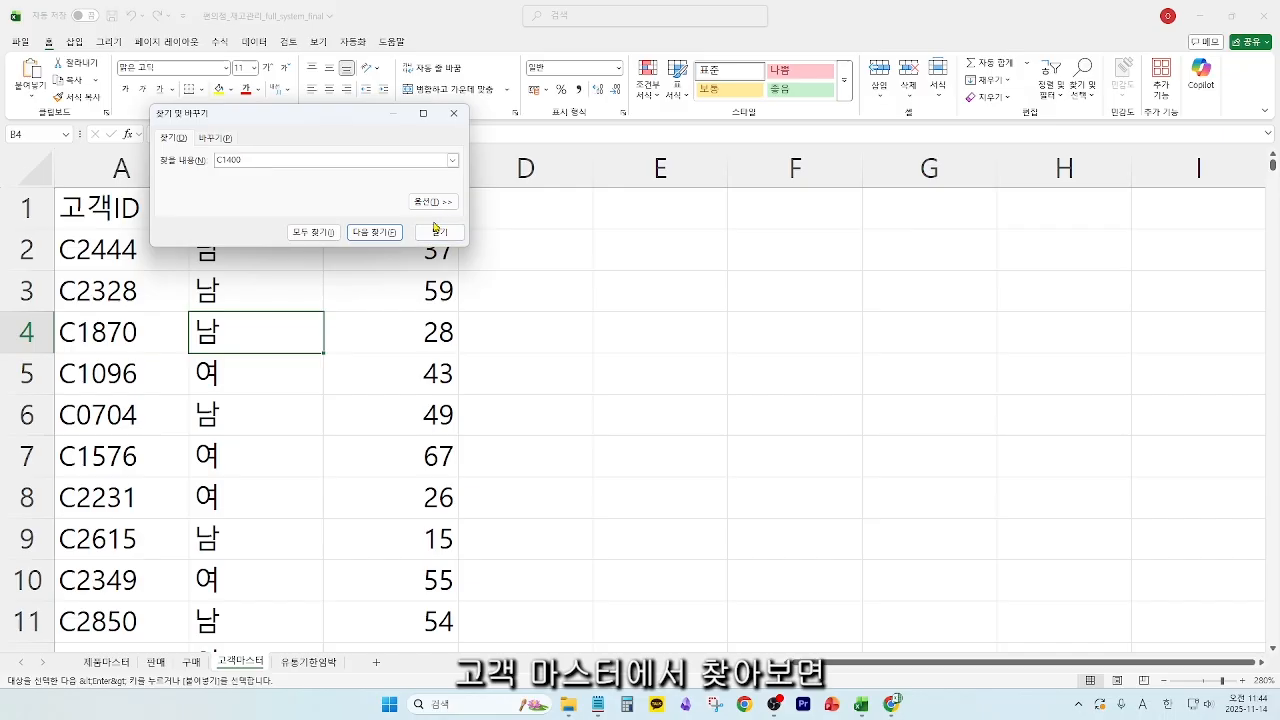
key(Return)
key(Escape)
shift+click(354, 417)
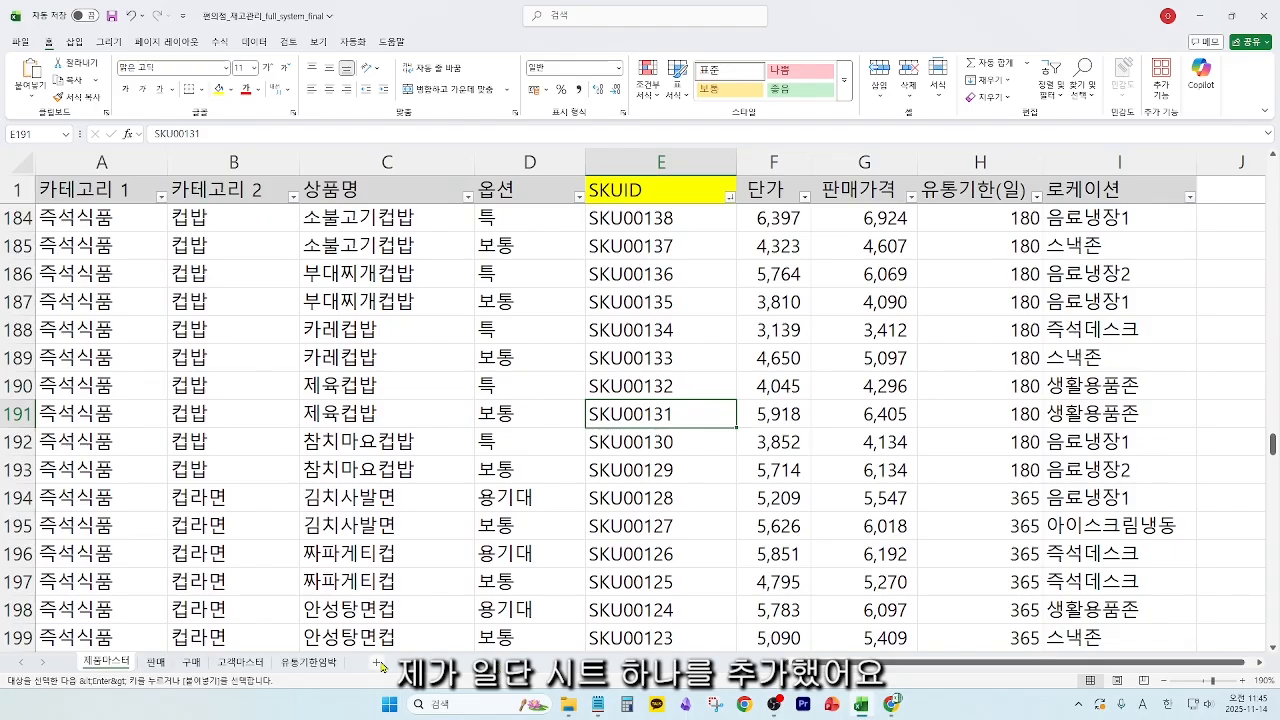
- Add a new worksheet and copy the whole 판매일자 column of the 판매 sheet
click(380, 663)
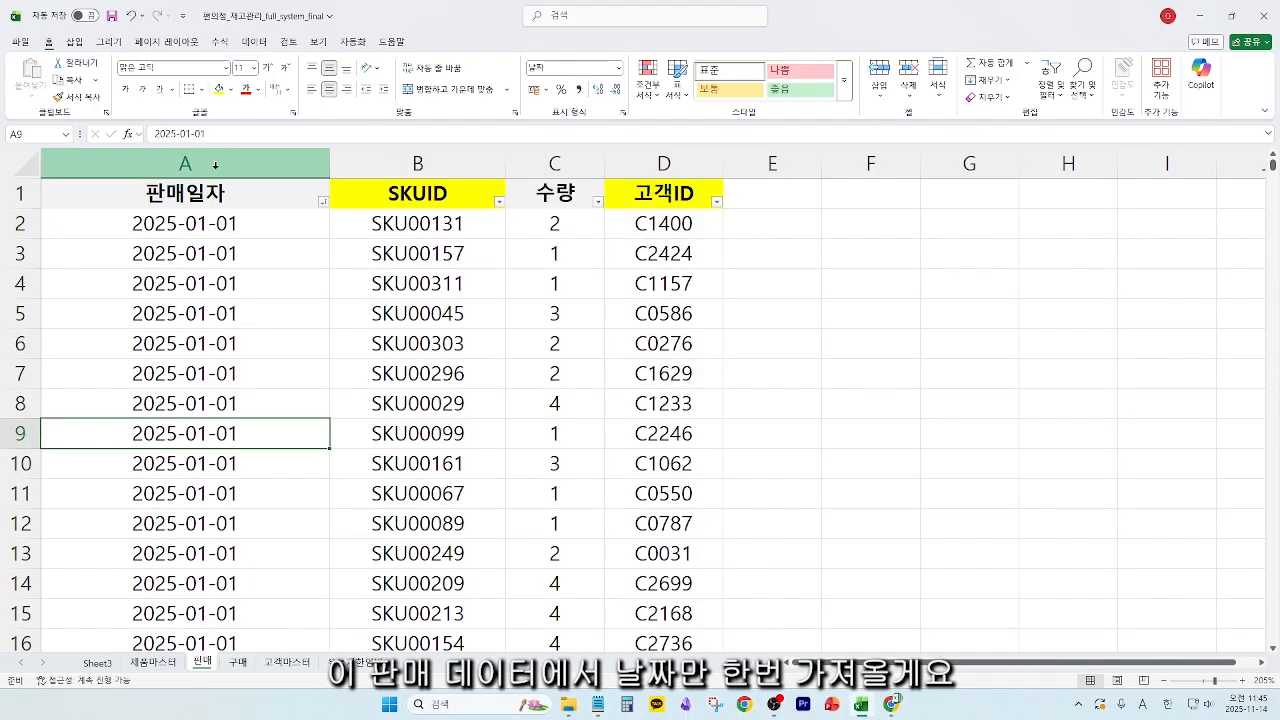
click(205, 164)
key(ctrl+c)
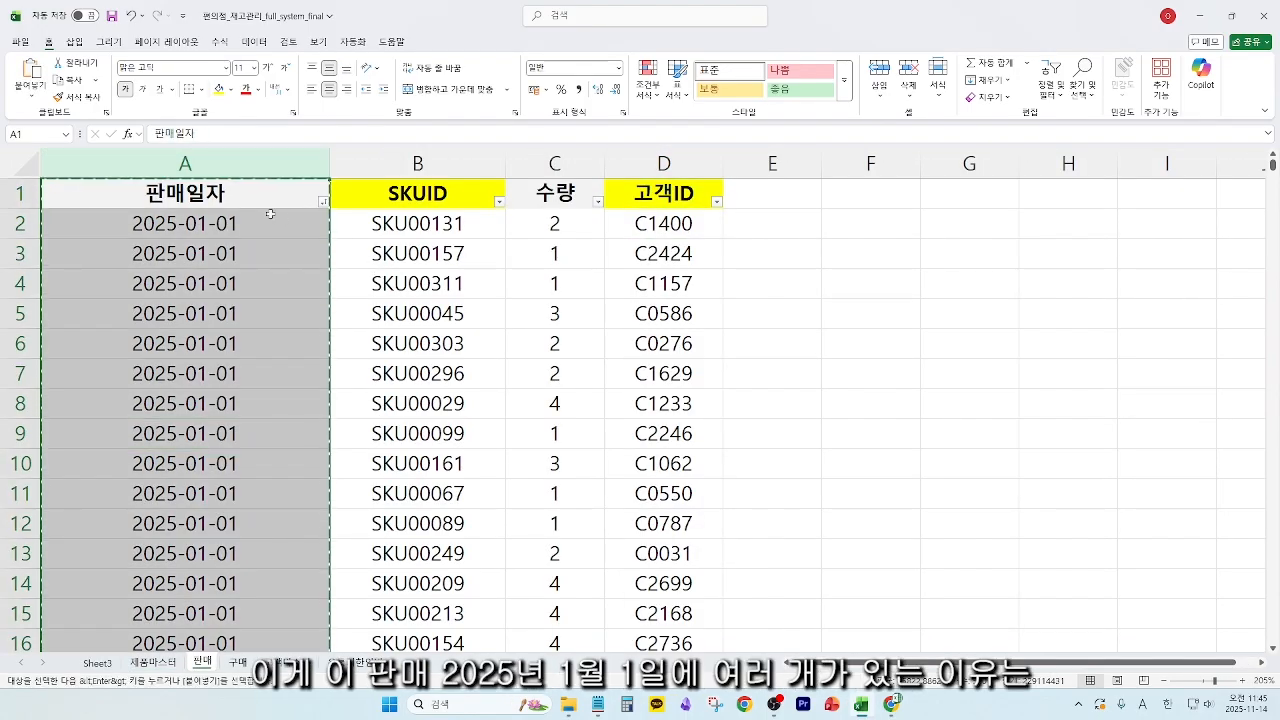
- Examine the repeated 2025-01-01 sales dates together with their SKUID and 수량 values in the 판매 sheet
drag(241, 226, 224, 483)
drag(421, 228, 420, 480)
click(405, 428)
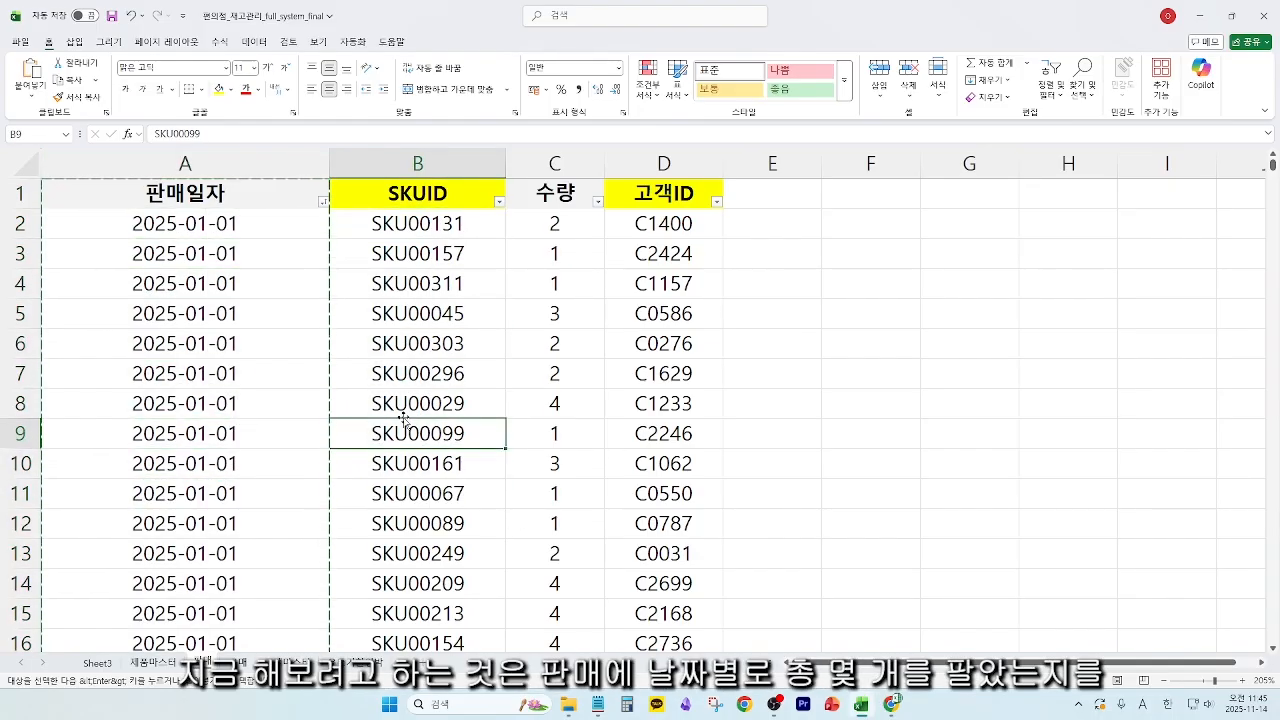
click(200, 211)
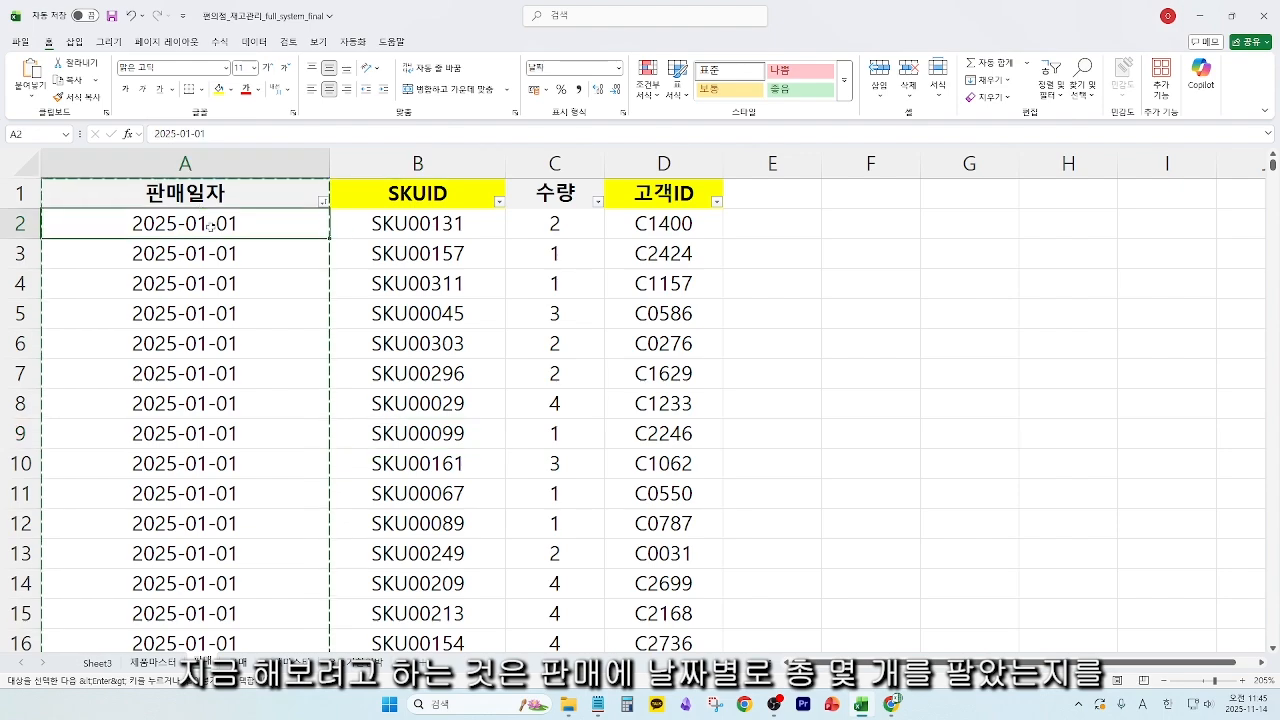
drag(572, 254, 568, 403)
click(550, 344)
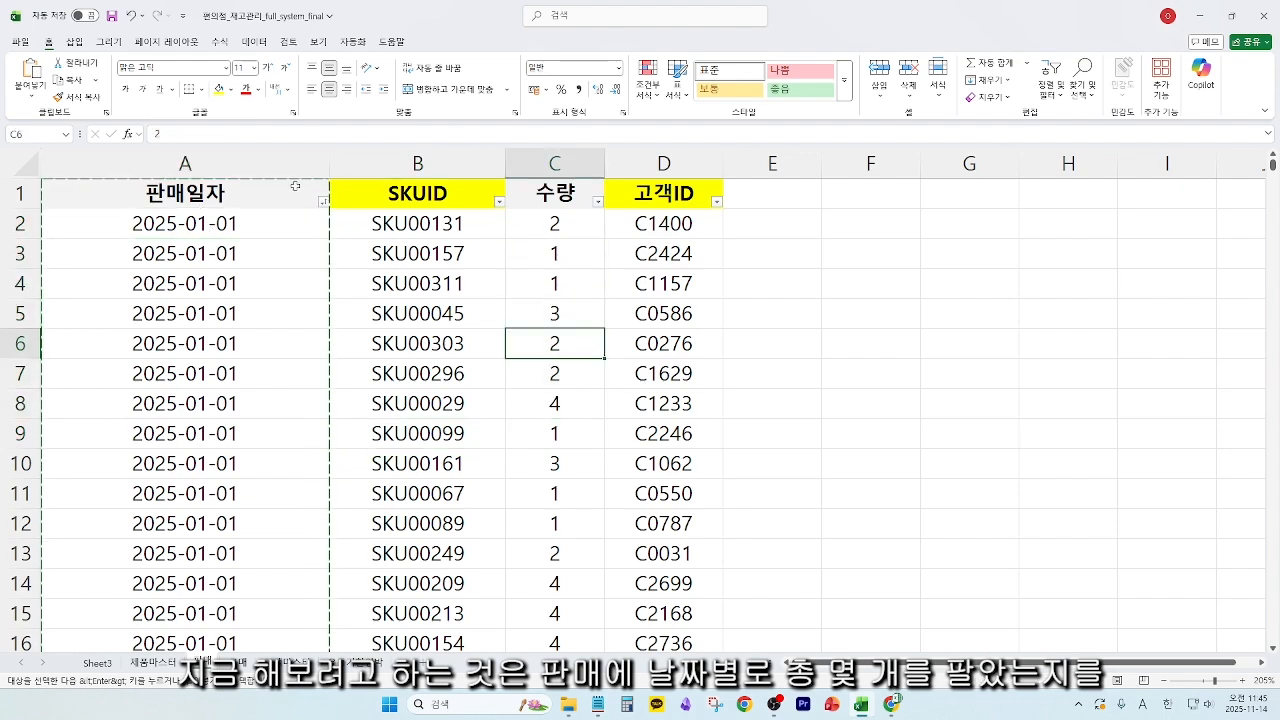
- Paste the copied 판매일자 column of the 판매 sheet into column A of Sheet3
click(278, 163)
click(98, 662)
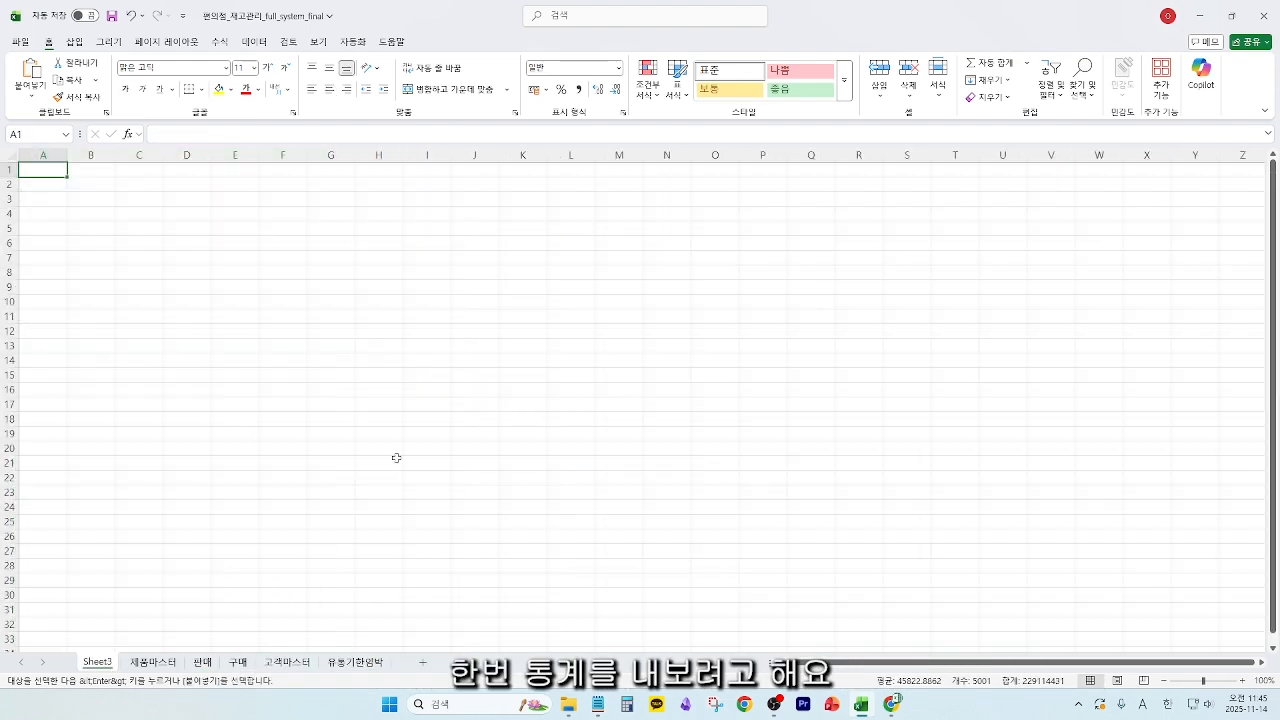
key(ctrl+v)
scroll(166, 290, up, 1)
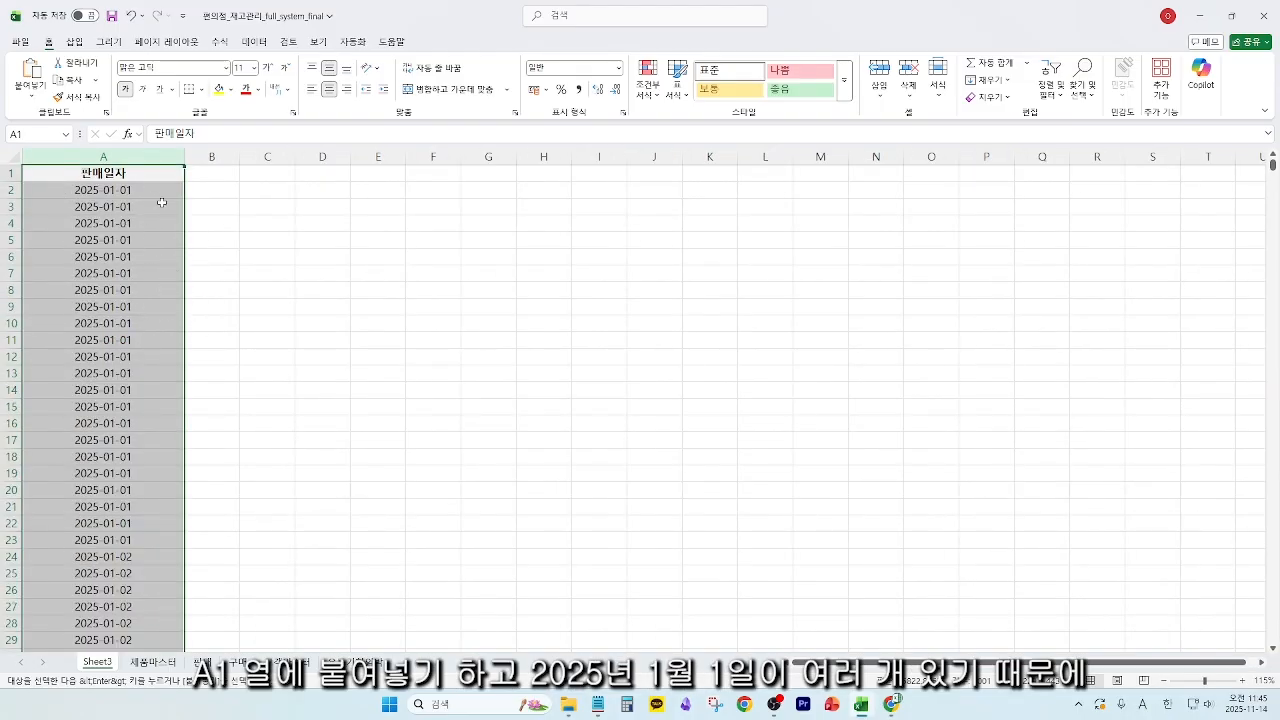
- Remove the duplicate dates from the 판매일자 column in Sheet3, treating the first row as a header
click(128, 155)
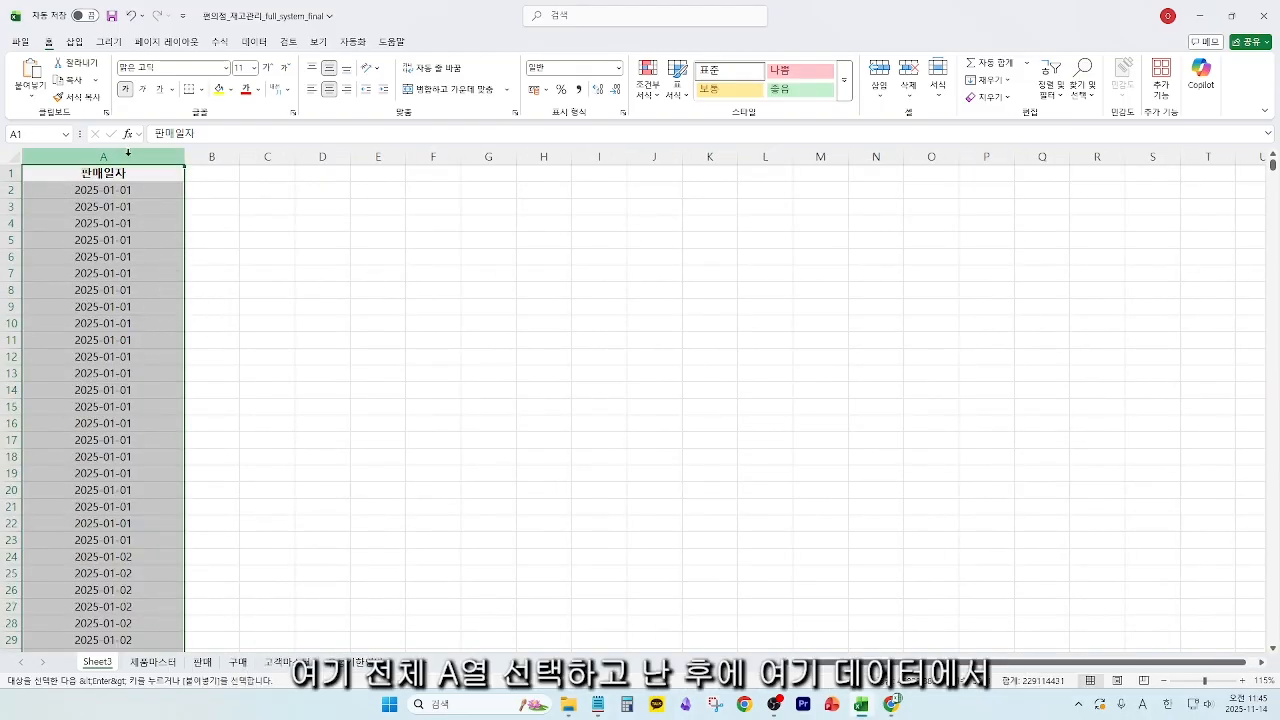
click(254, 42)
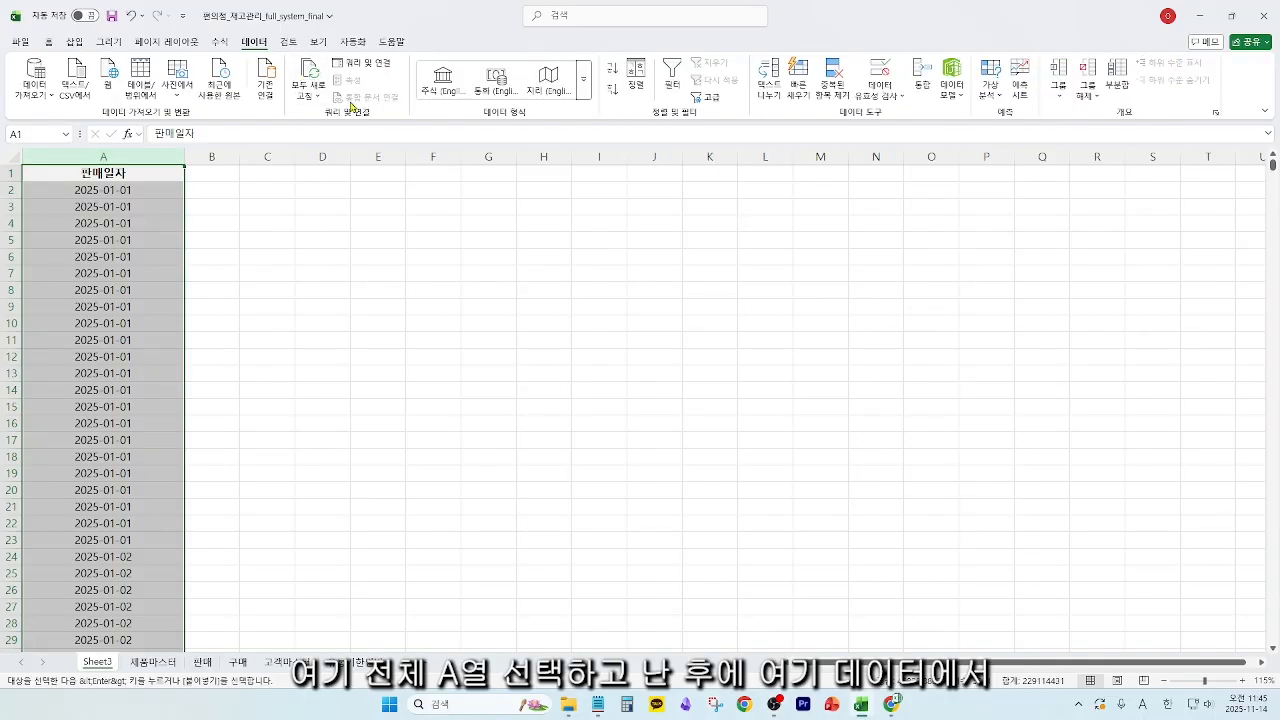
click(834, 100)
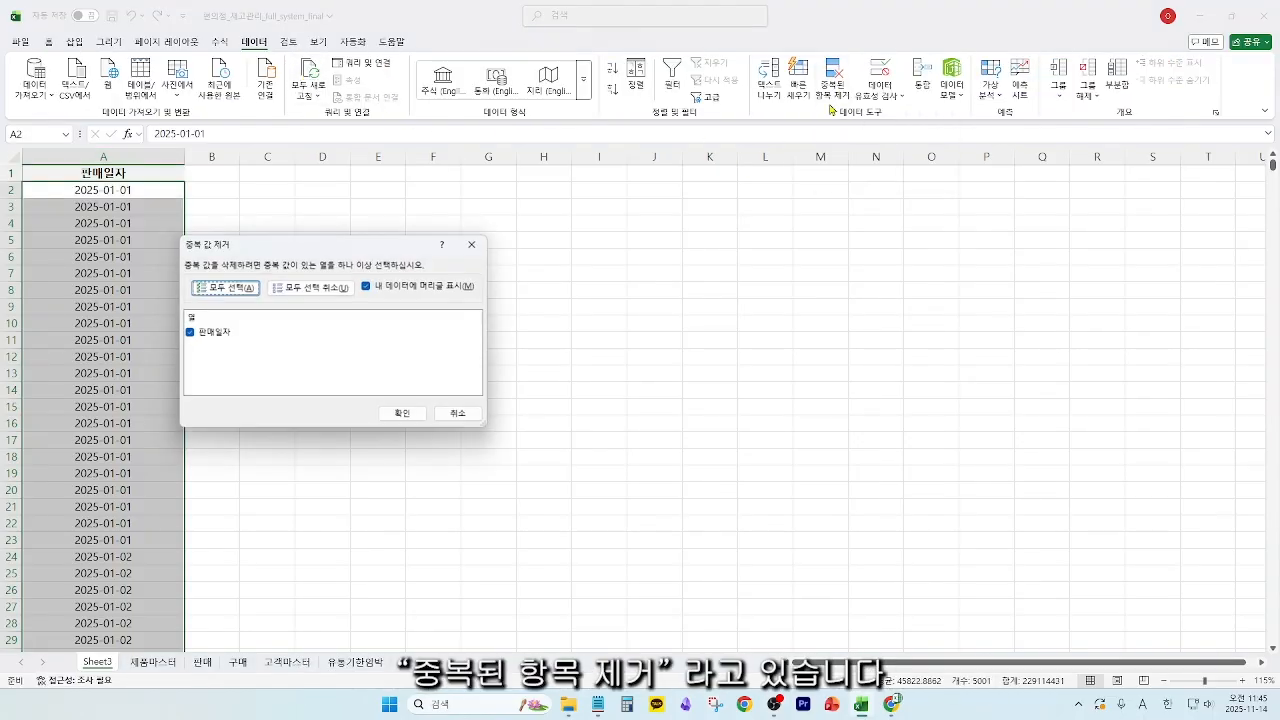
click(404, 415)
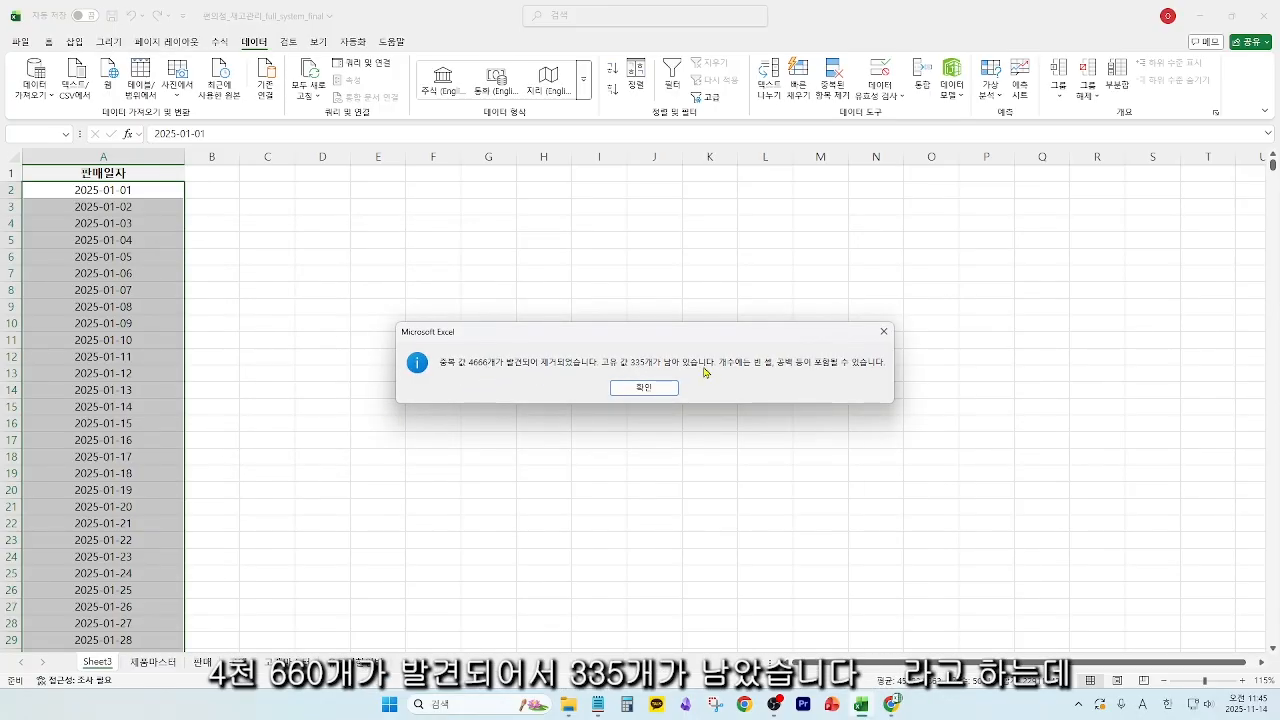
click(648, 388)
click(320, 356)
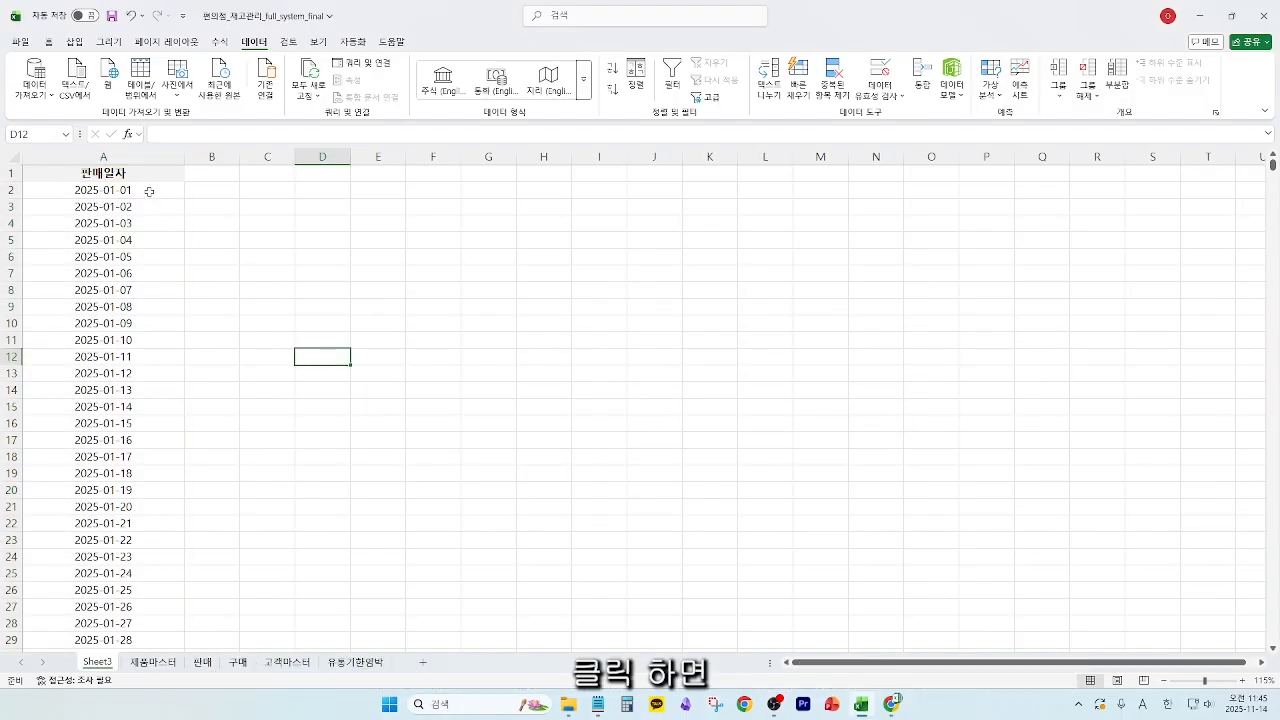
click(149, 191)
drag(149, 190, 144, 453)
click(433, 340)
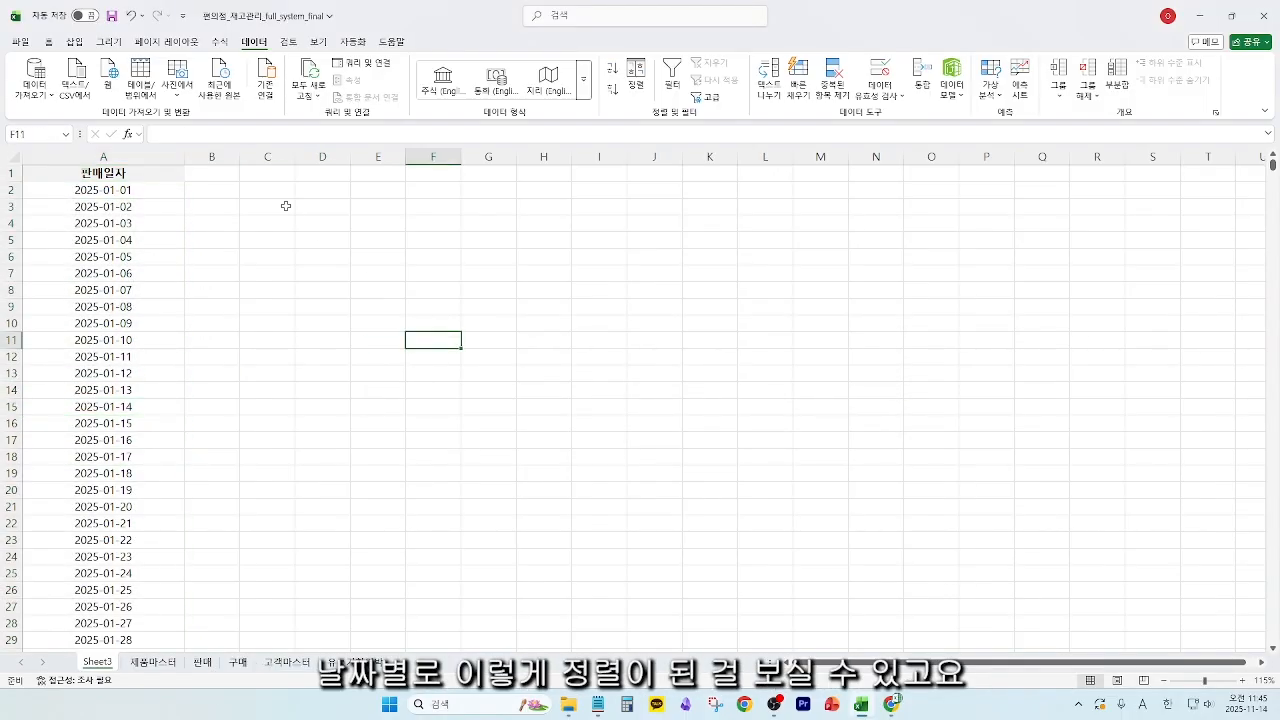
- Total the first date's sales quantity in B2 with =SUMIFS(판매!C:C,판매!A:A,Sheet3!A2)
click(213, 188)
text(=sum)
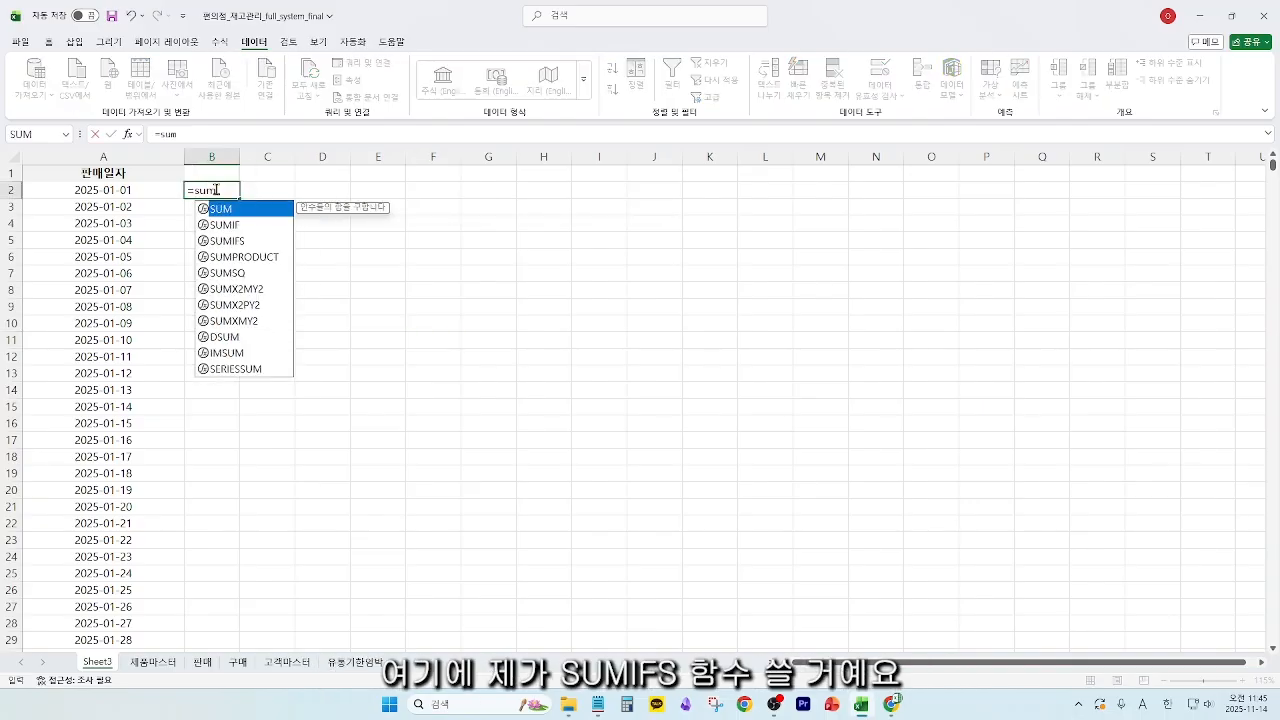
text(ifs()
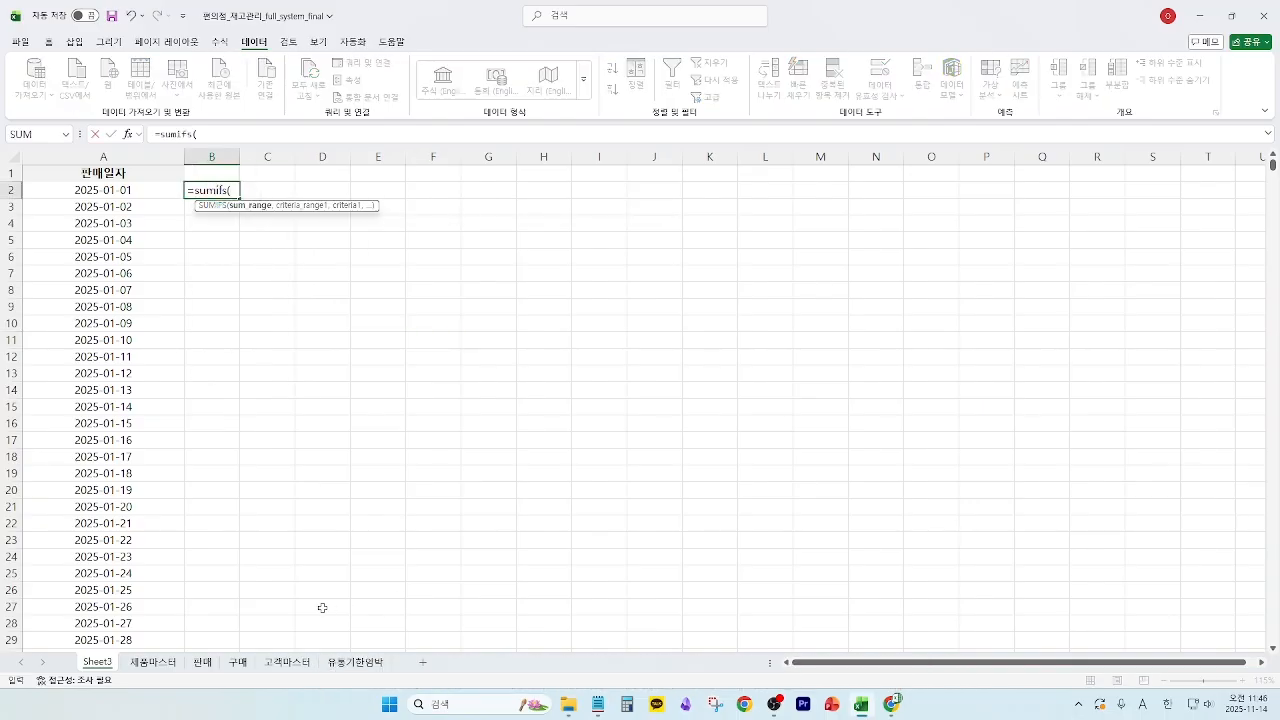
click(203, 662)
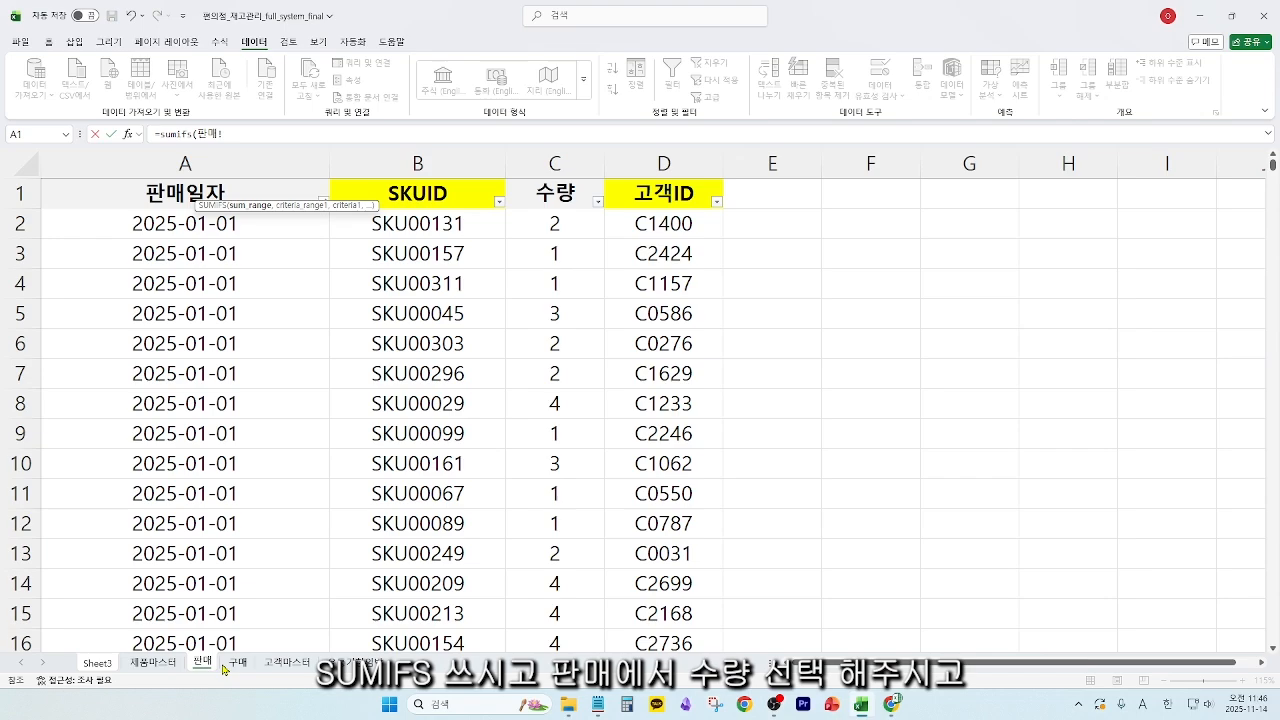
click(581, 166)
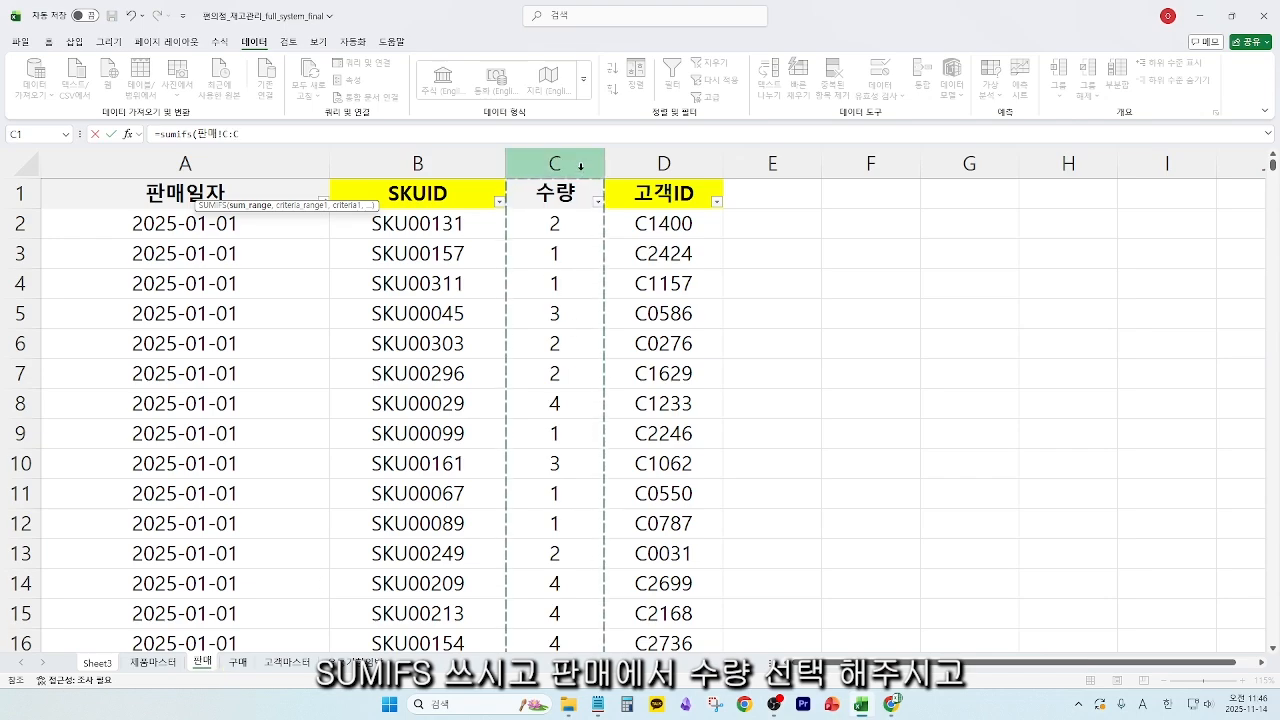
text(,)
click(188, 163)
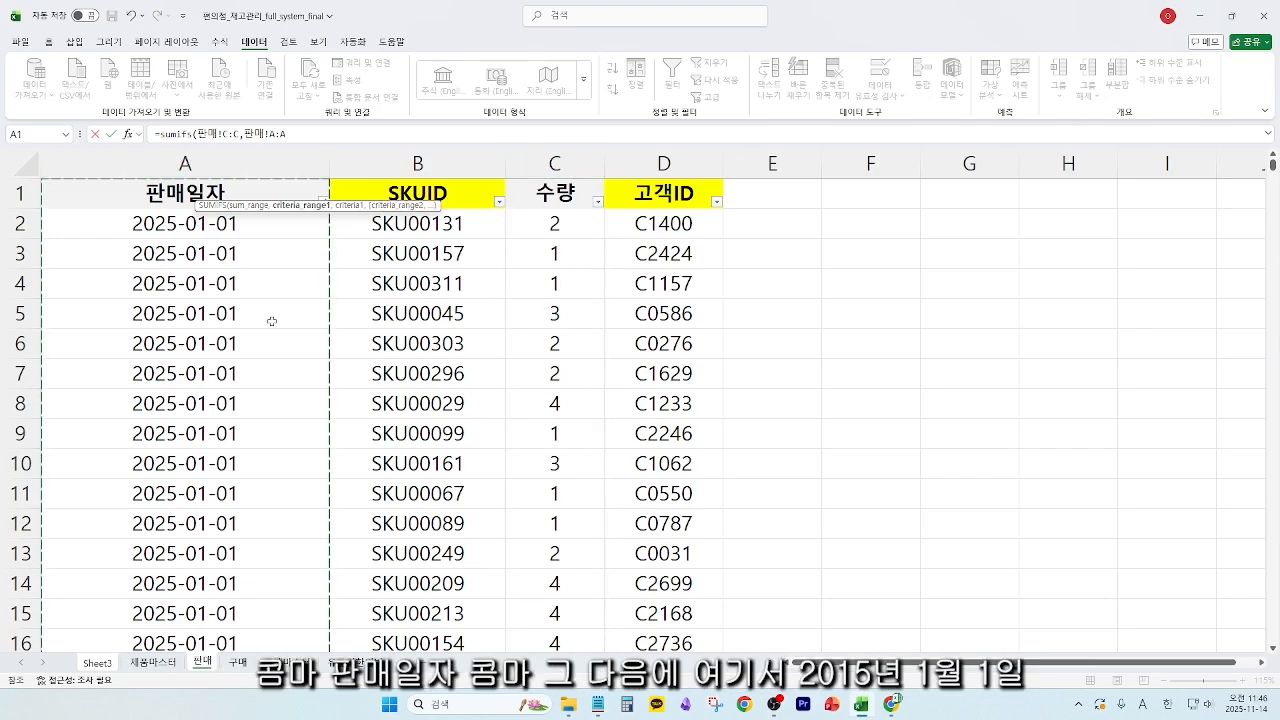
text(,)
click(98, 664)
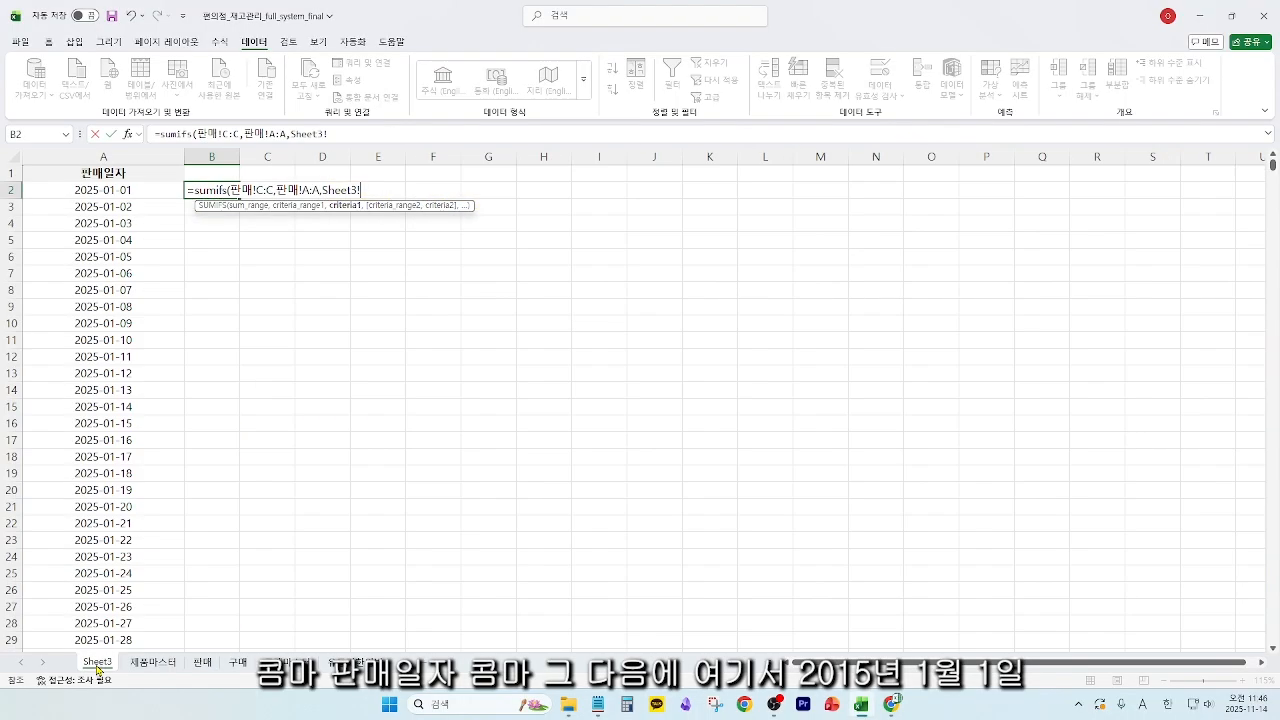
click(120, 189)
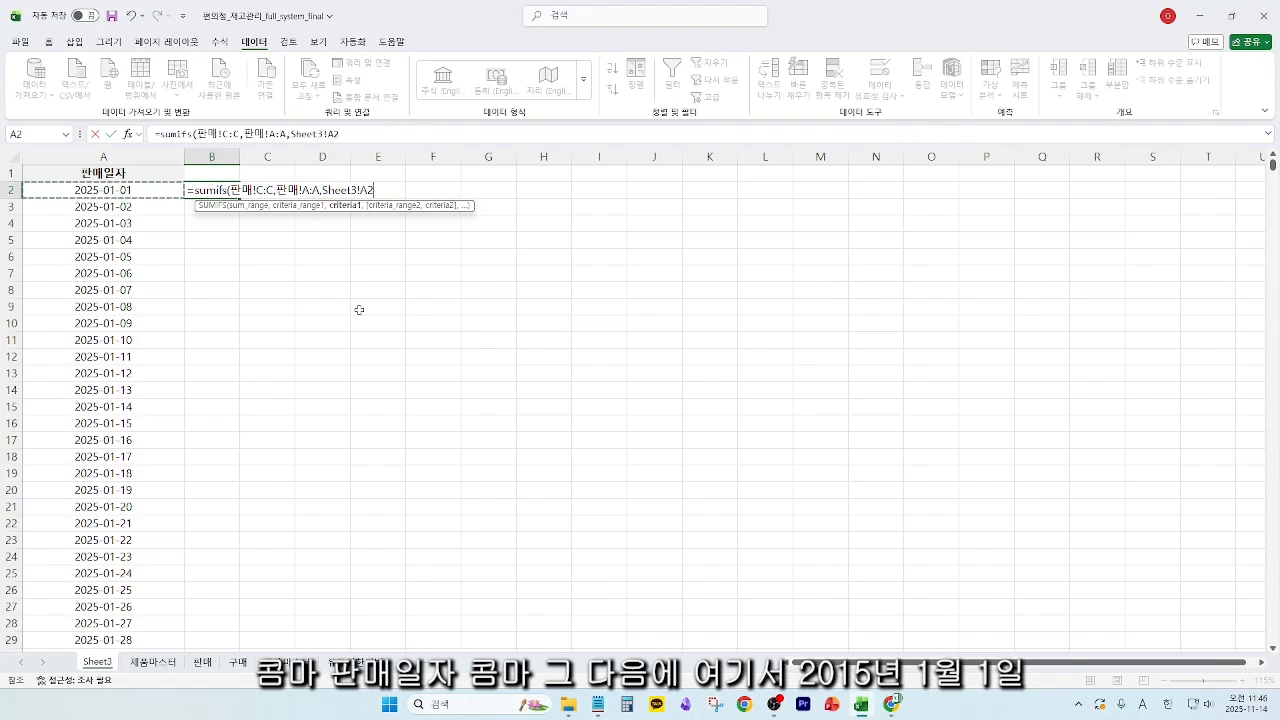
key(Return)
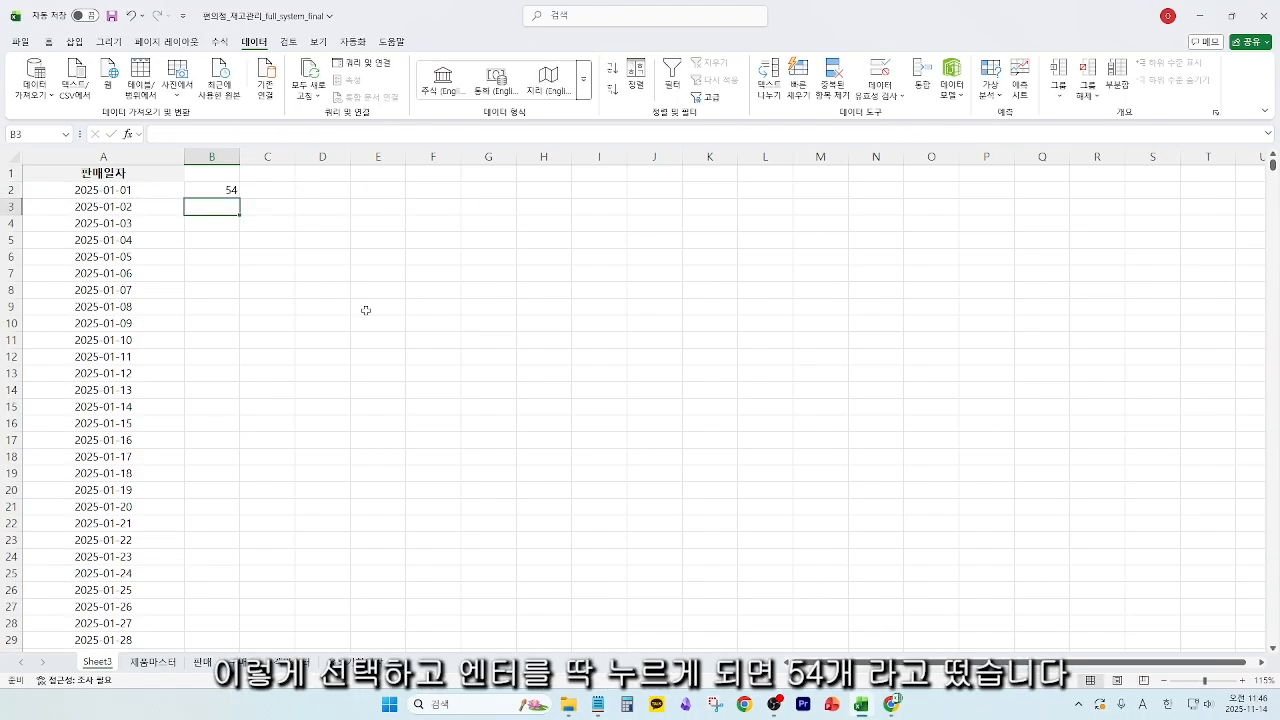
click(216, 190)
- Enter the header 전체 판매 수량 in B1 and fit column B's width to it
scroll(314, 266, up, 3)
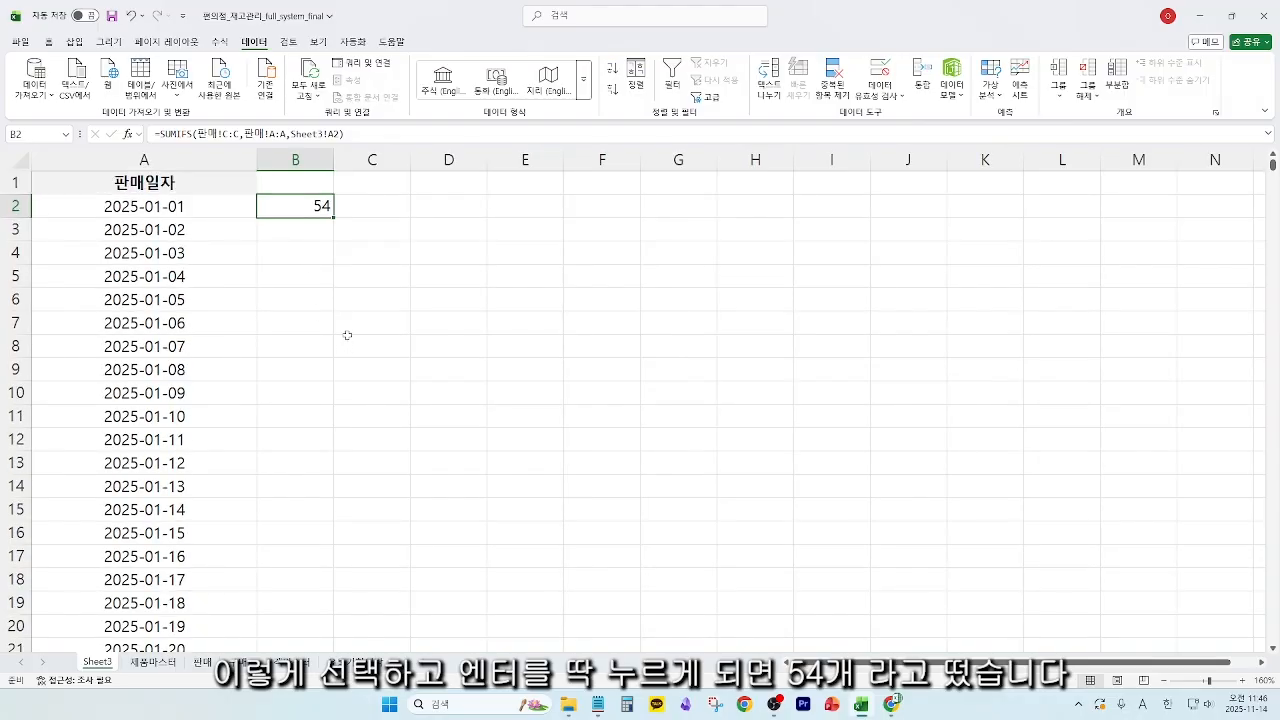
double_click(302, 184)
text(wj)
key(BackSpace)
text(전체 판매 수량)
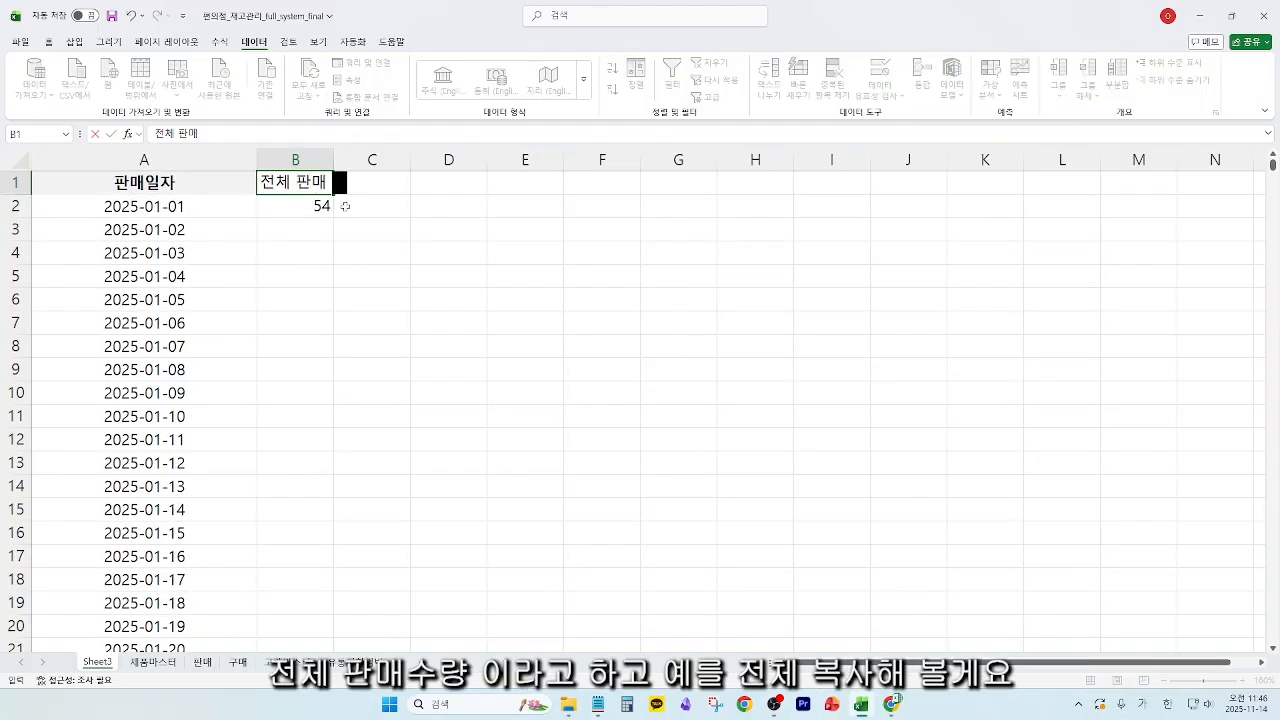
key(Return)
double_click(334, 160)
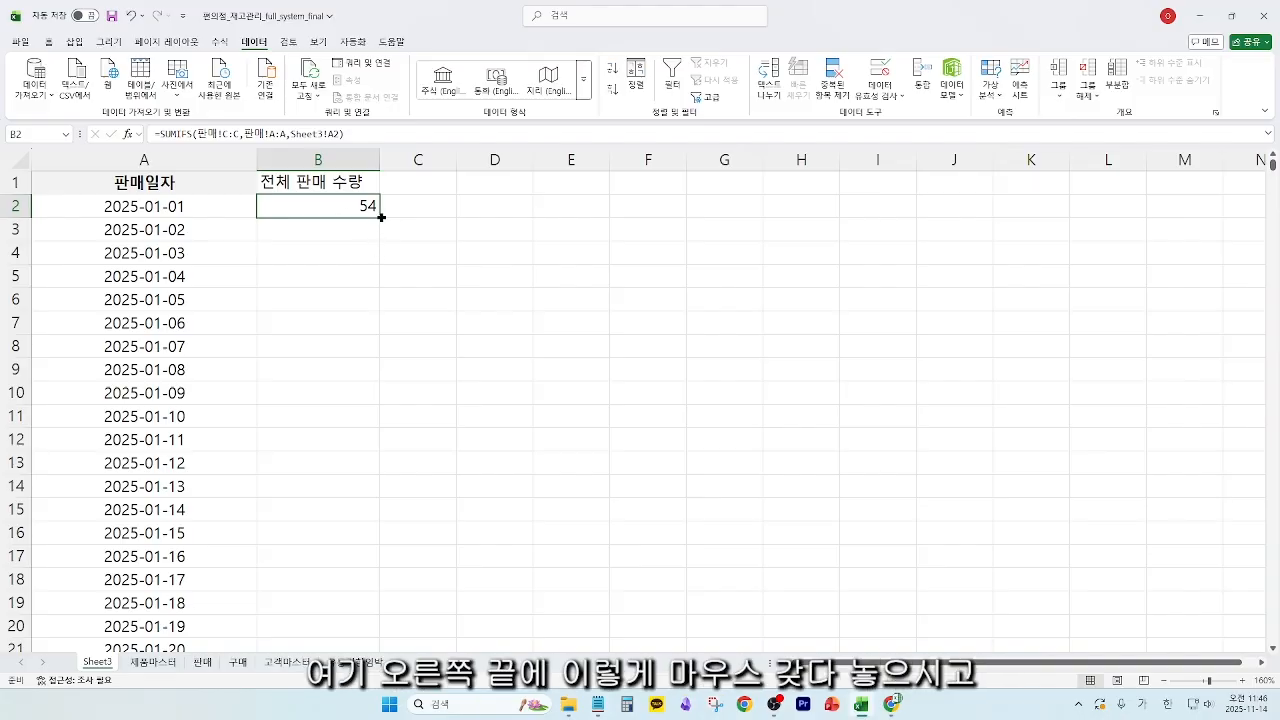
- Fill the B2 SUMIFS formula down for every date and narrow column B slightly
double_click(381, 217)
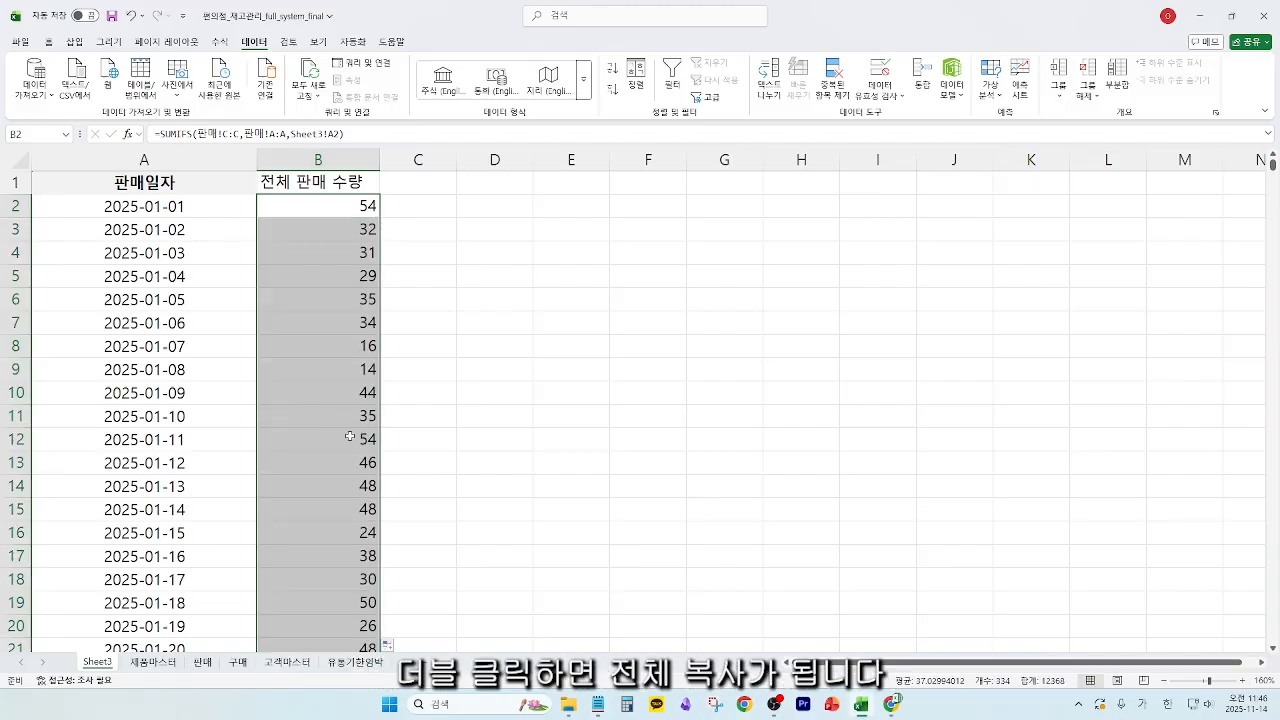
click(350, 437)
drag(380, 163, 374, 163)
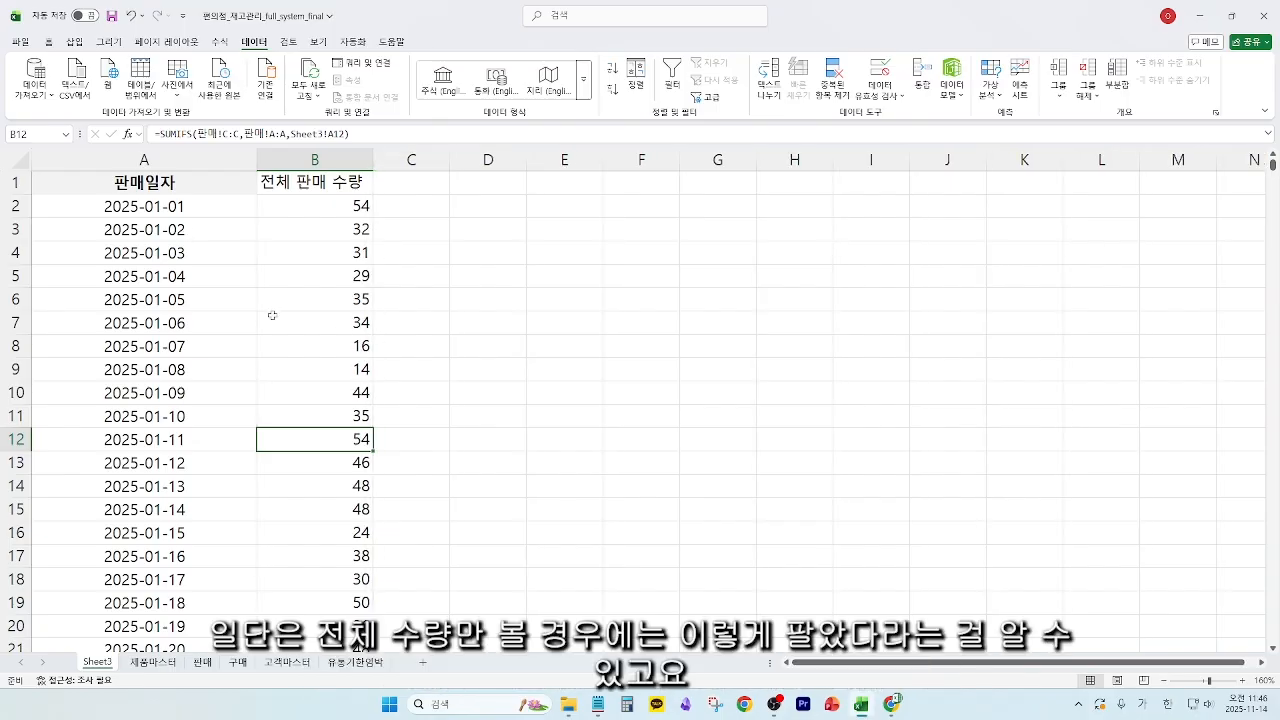
scroll(271, 315, down, 12)
scroll(271, 315, up, 12)
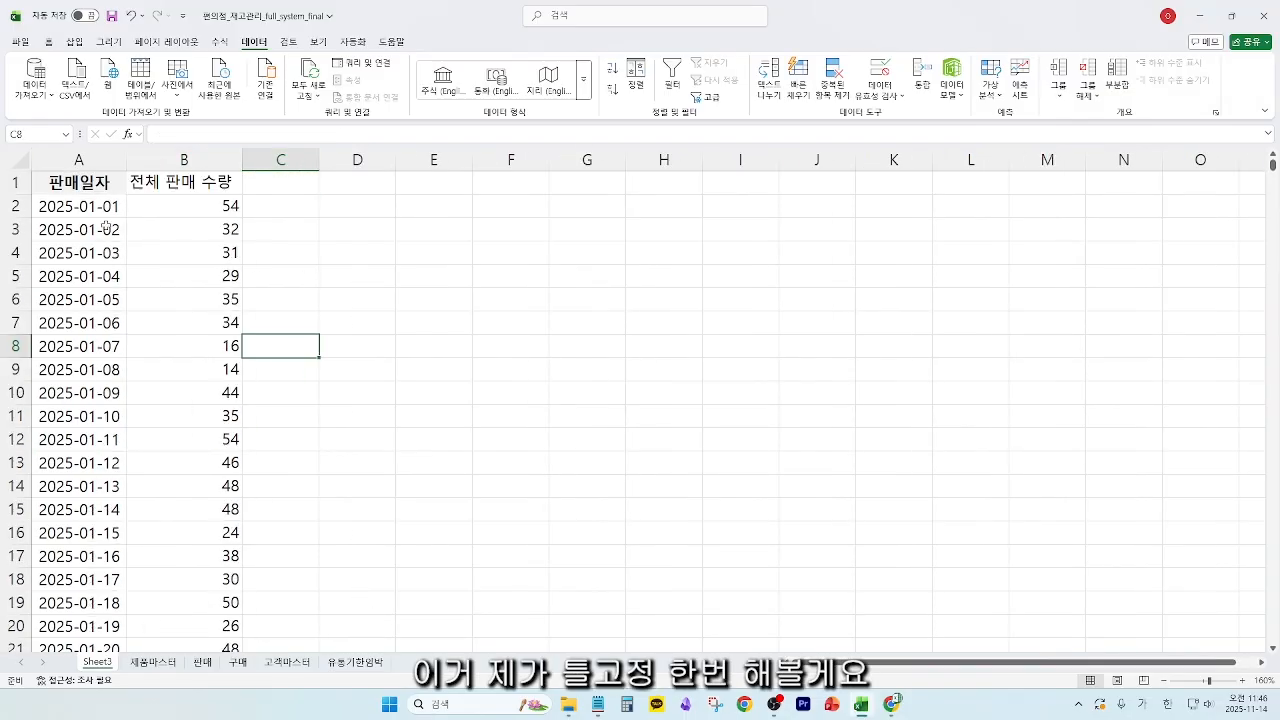
- Freeze the panes above row 2 so the 판매일자 and 전체 판매 수량 headers stay in view, and check by scrolling
drag(79, 182, 184, 182)
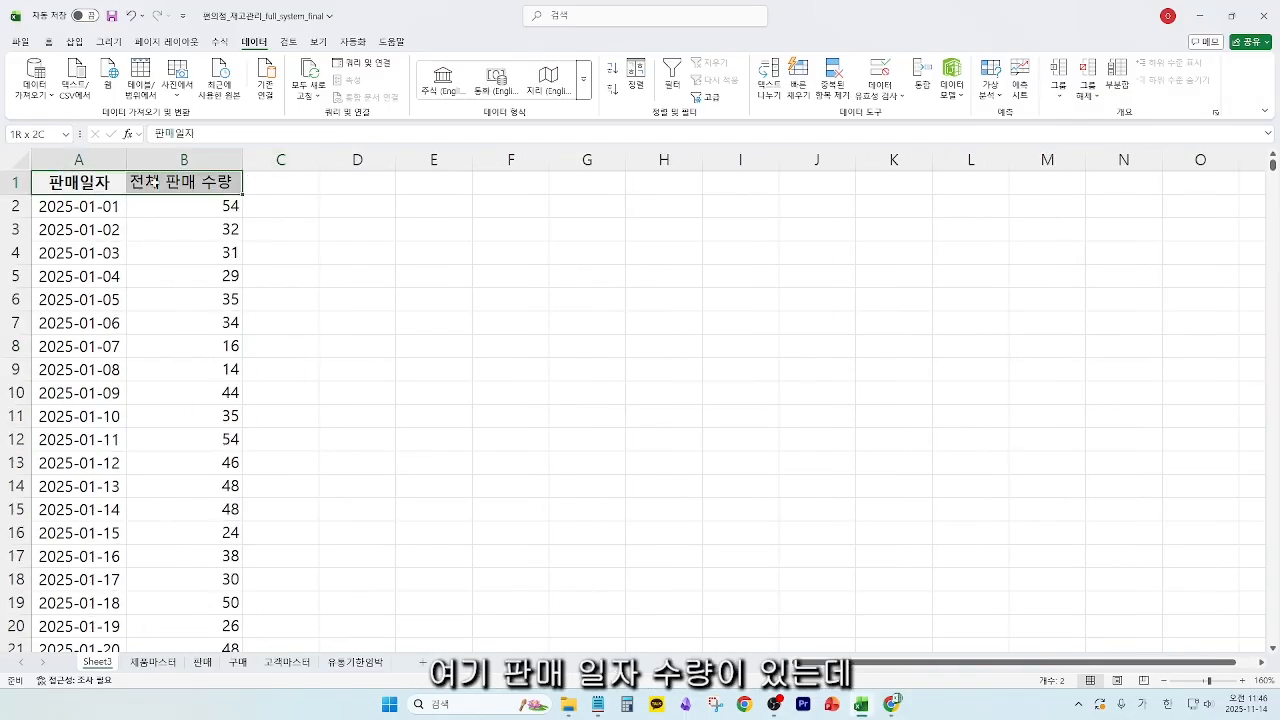
scroll(186, 320, down, 12)
scroll(186, 320, up, 12)
click(185, 302)
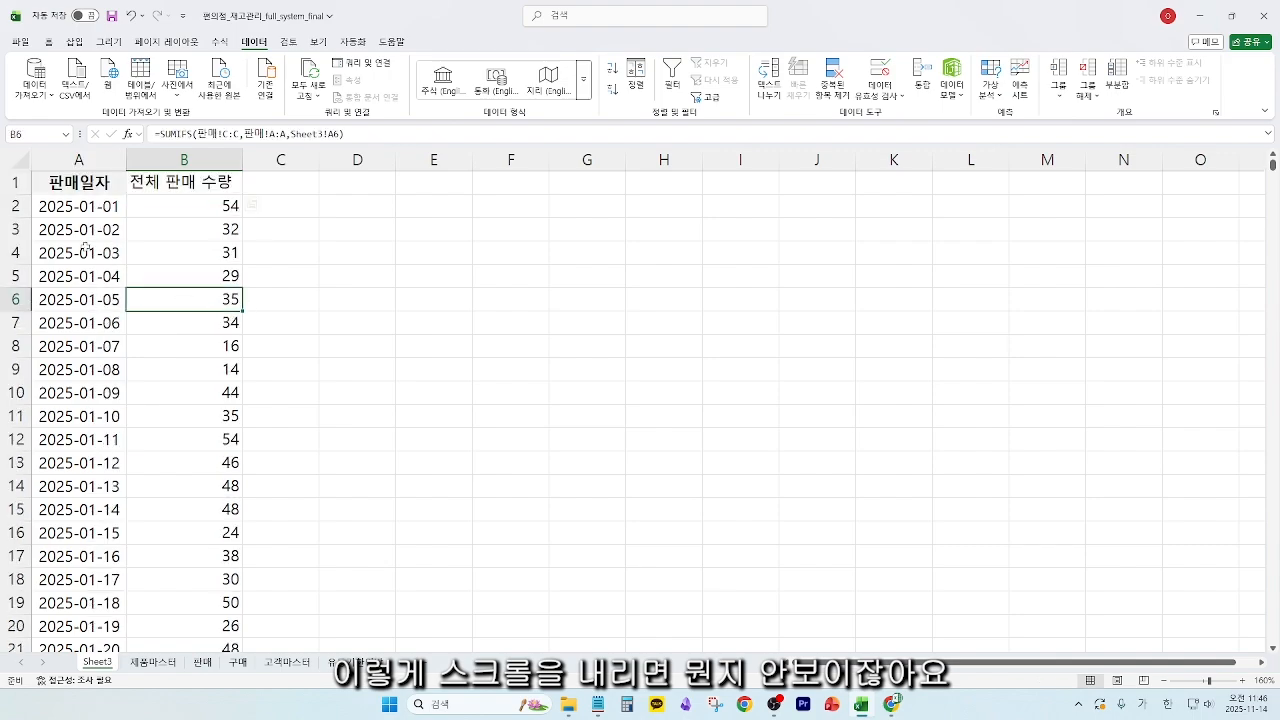
click(15, 206)
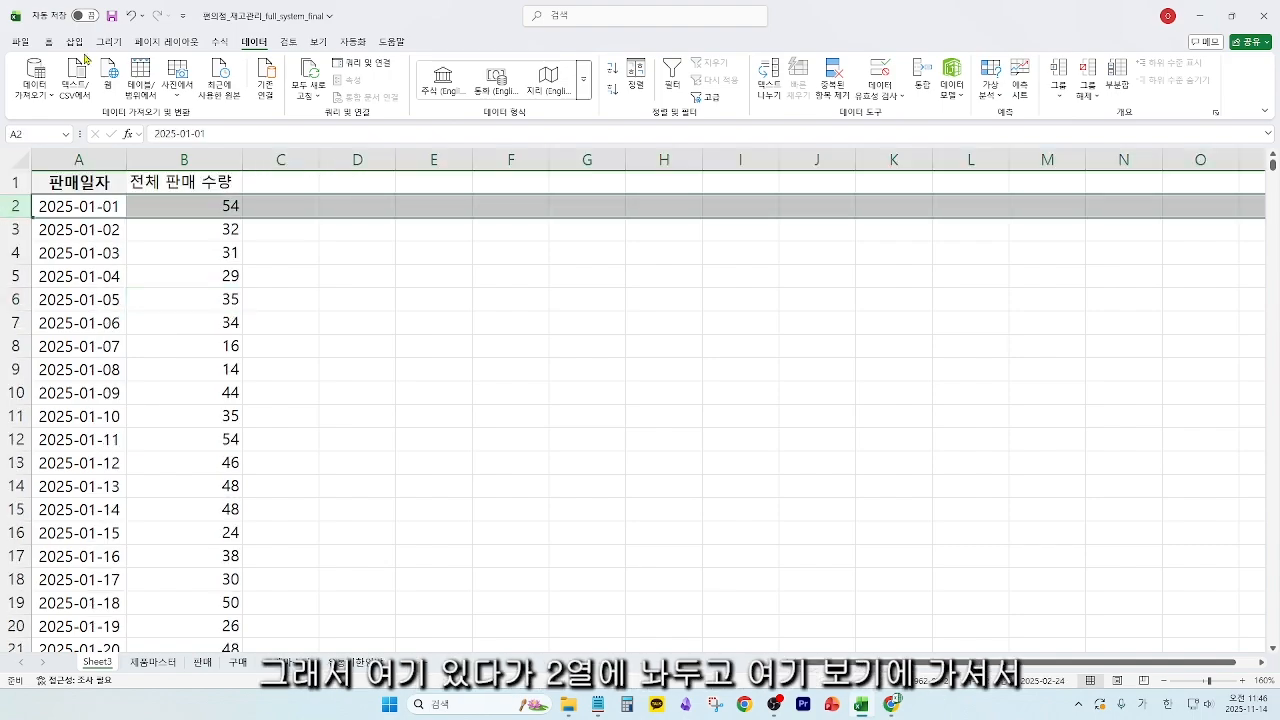
click(317, 42)
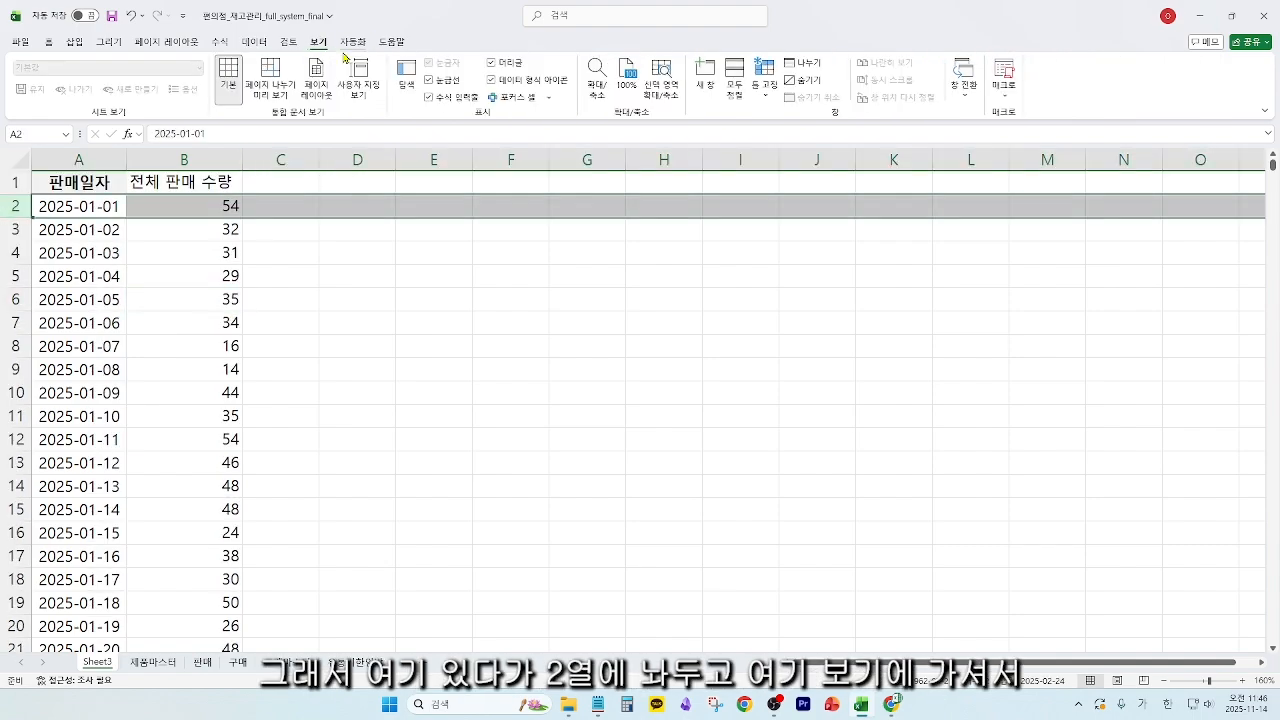
click(765, 80)
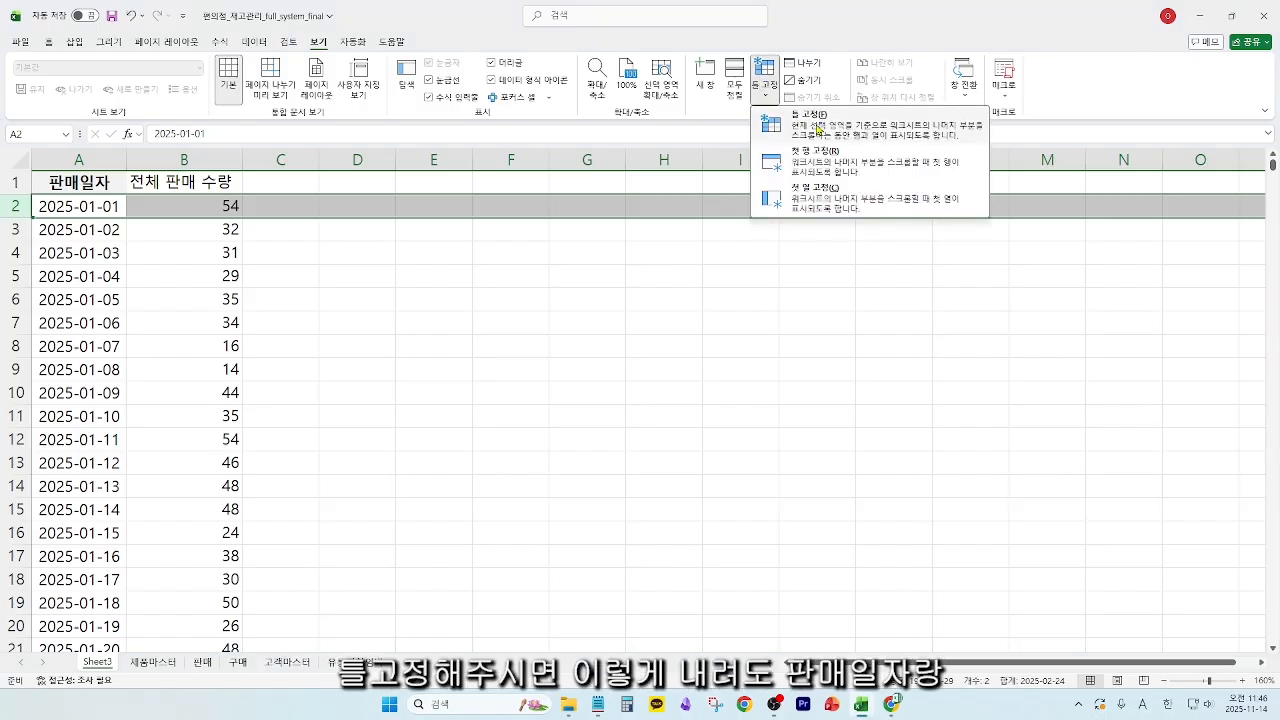
click(810, 130)
click(212, 277)
scroll(216, 280, down, 16)
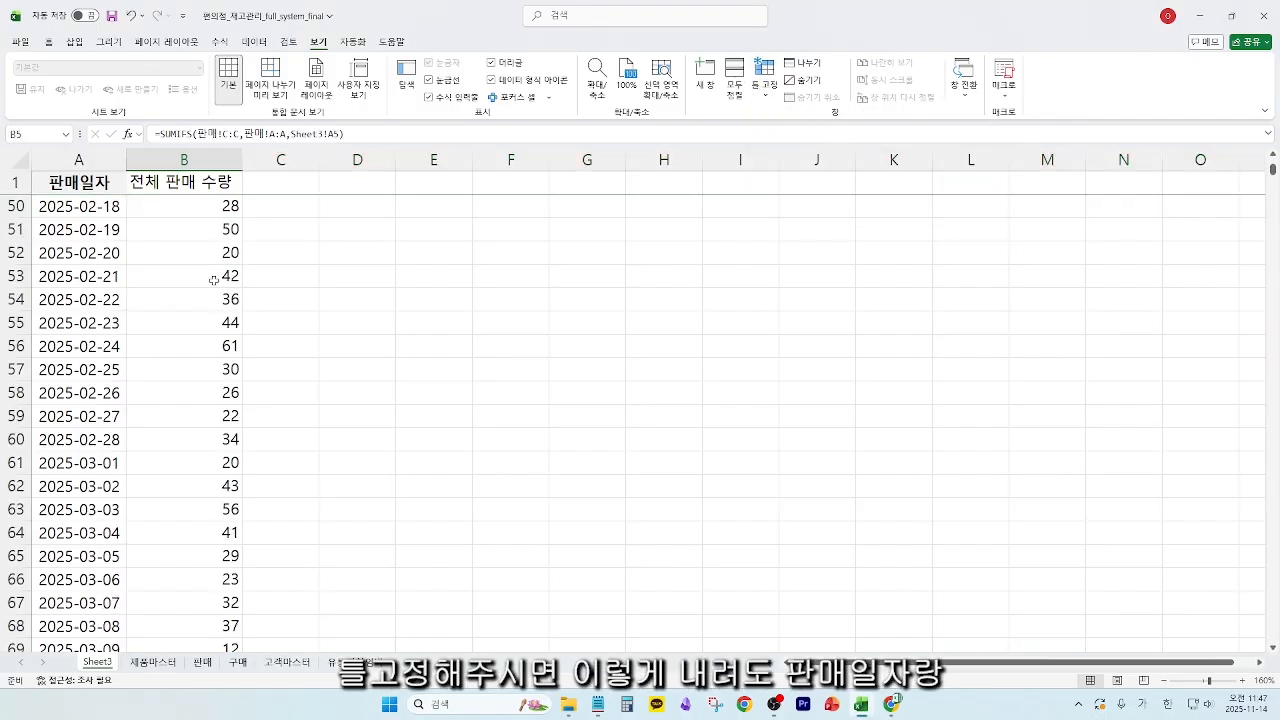
scroll(188, 258, up, 16)
click(283, 182)
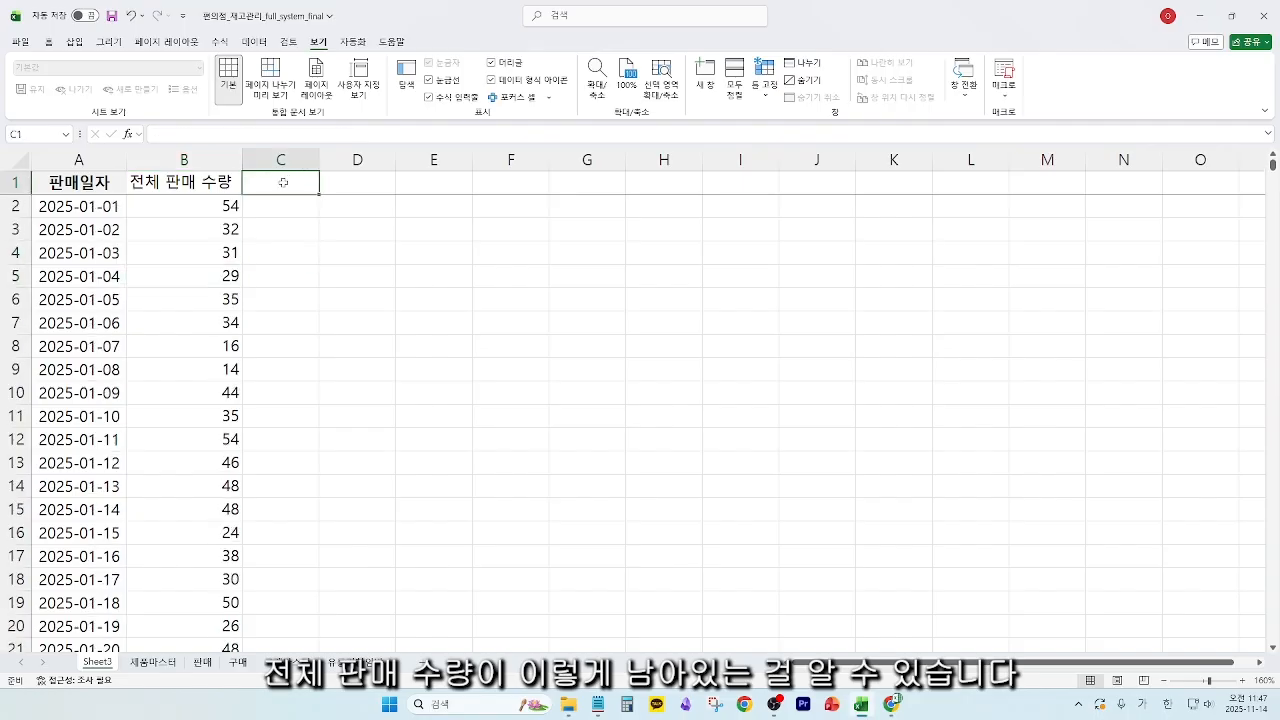
drag(278, 182, 1100, 183)
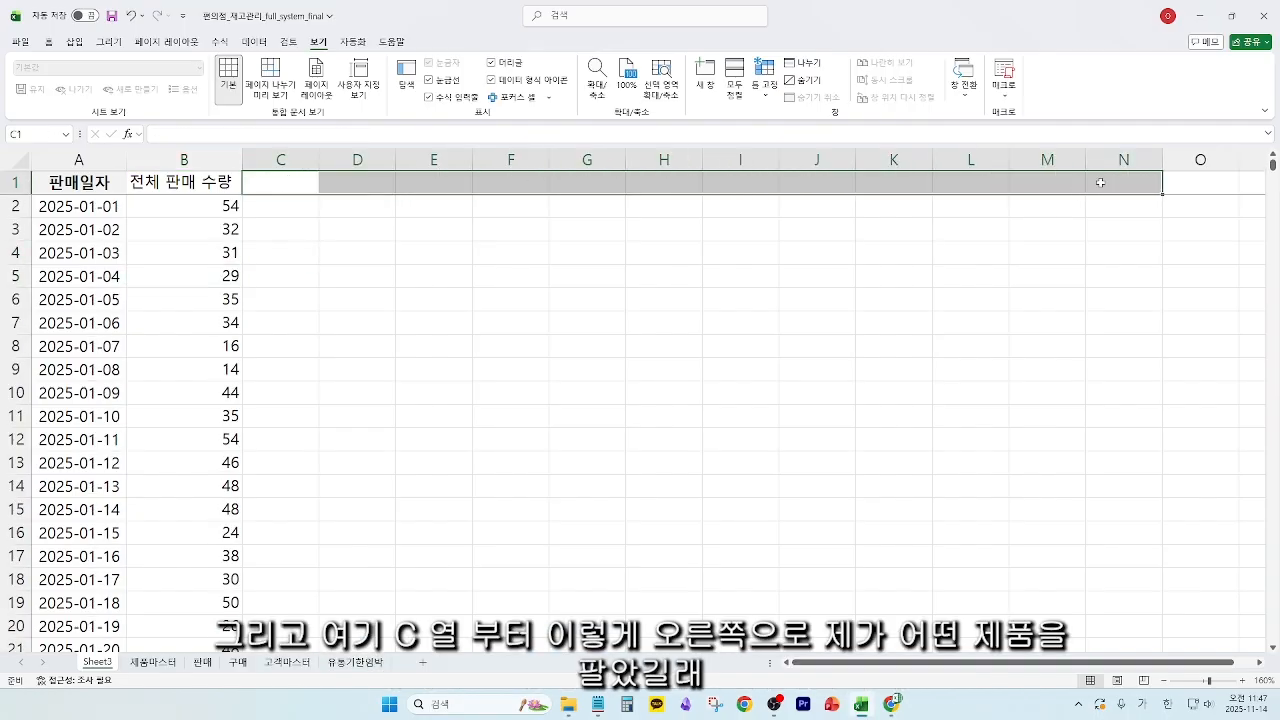
click(229, 211)
click(289, 221)
click(290, 182)
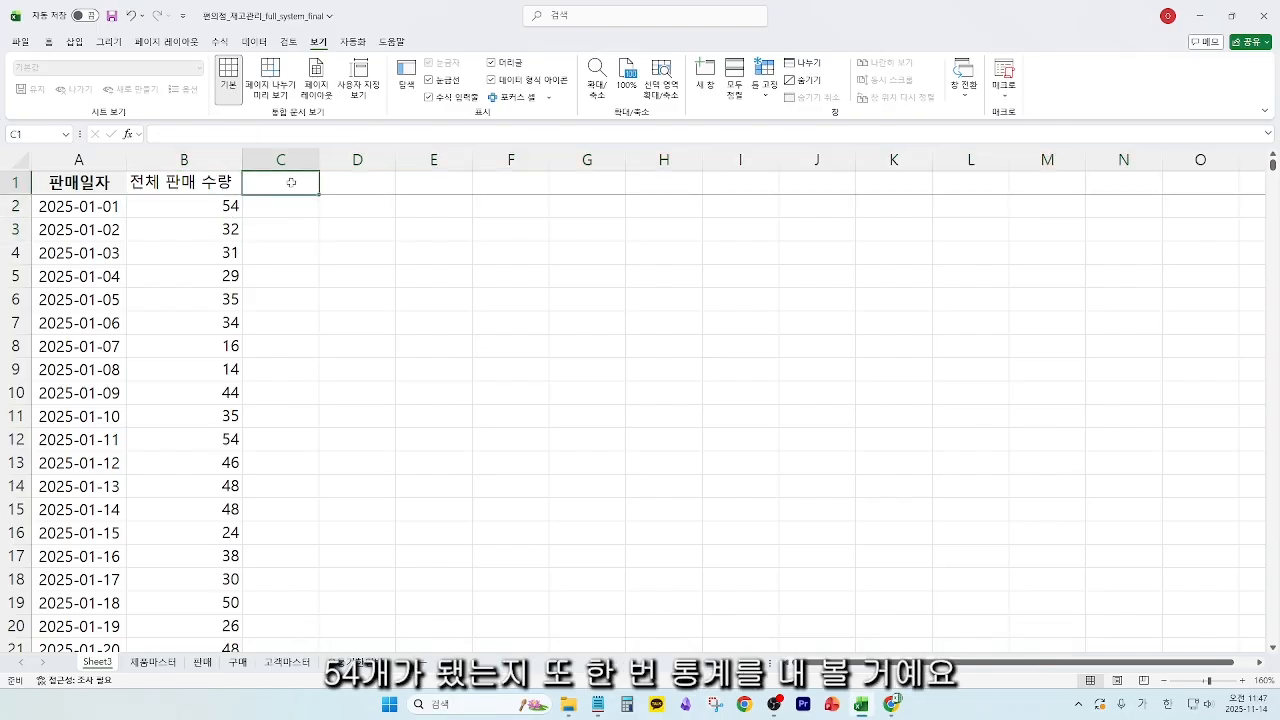
- Copy the SKUID column of the 판매 sheet from its header down to the last entry
click(204, 666)
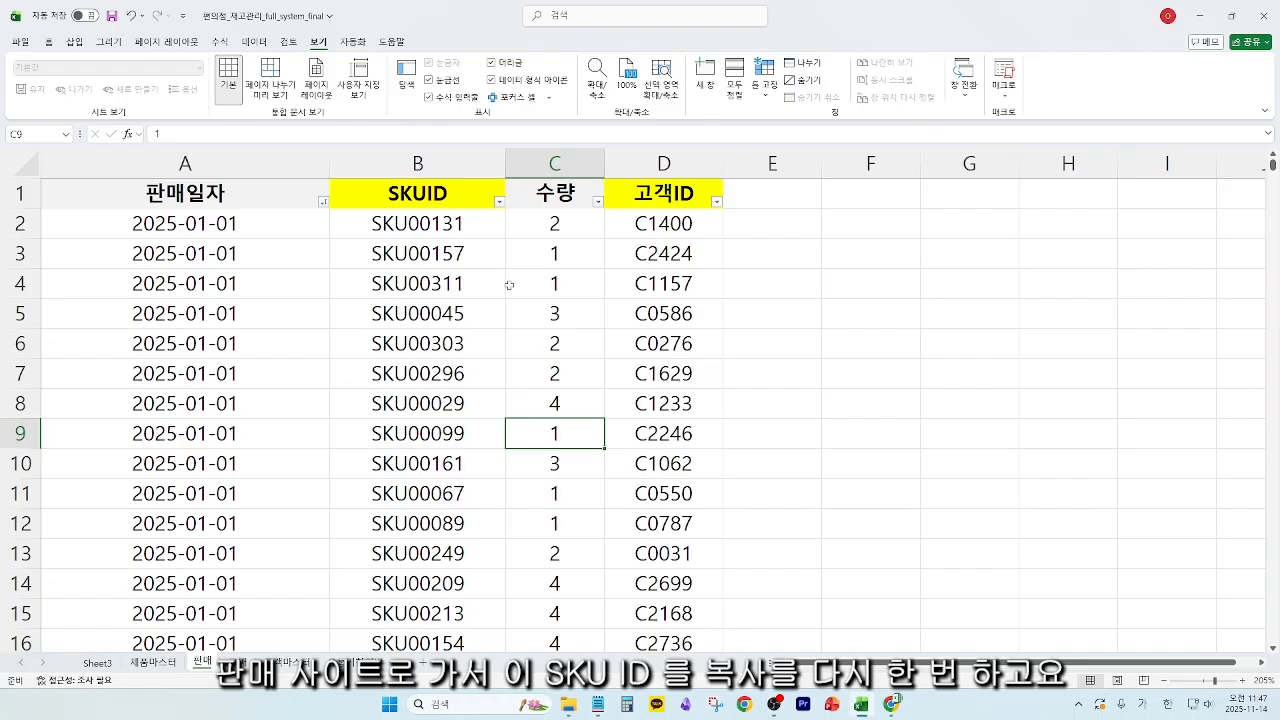
click(435, 229)
click(454, 199)
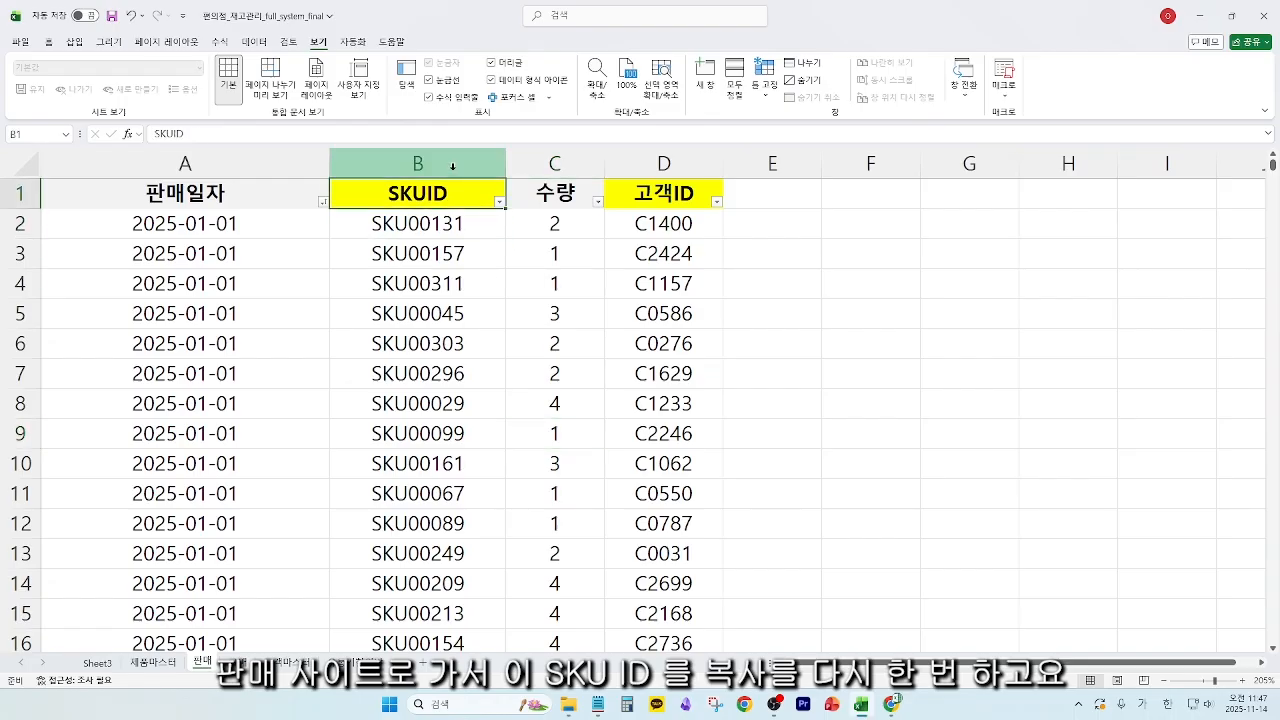
key(ctrl+shift+Down)
key(ctrl+c)
key(ctrl+Up)
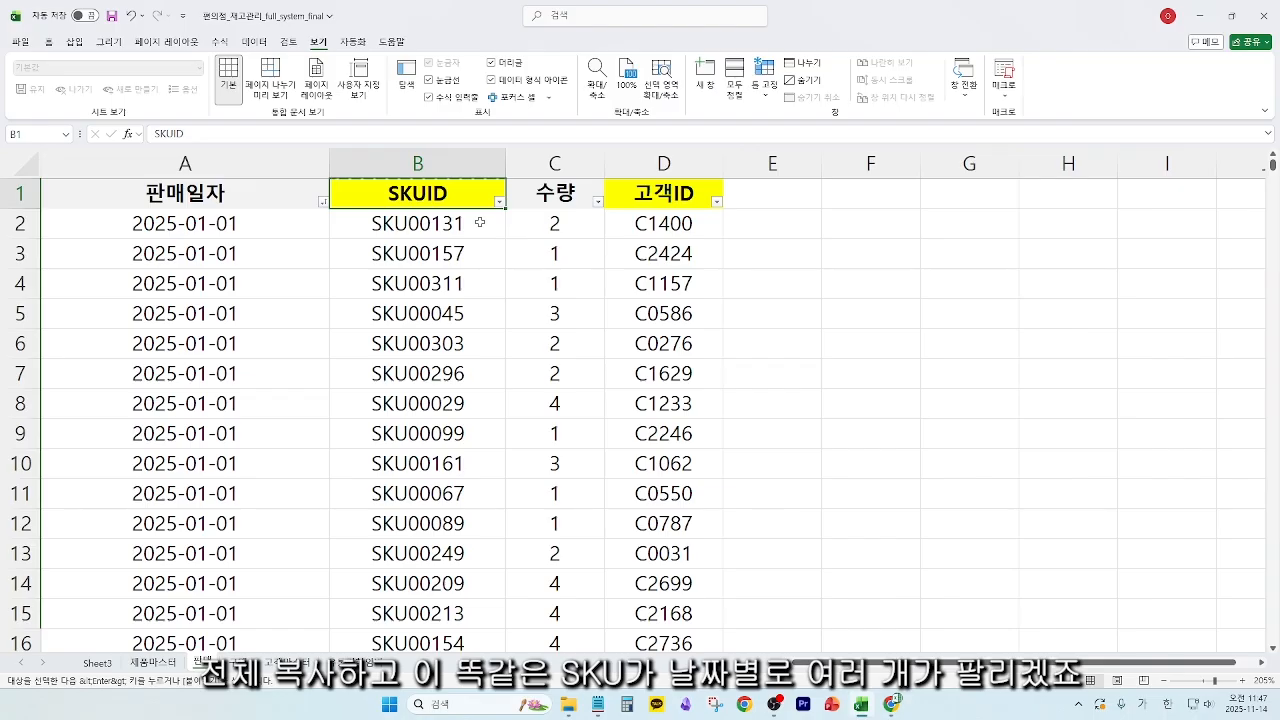
click(386, 232)
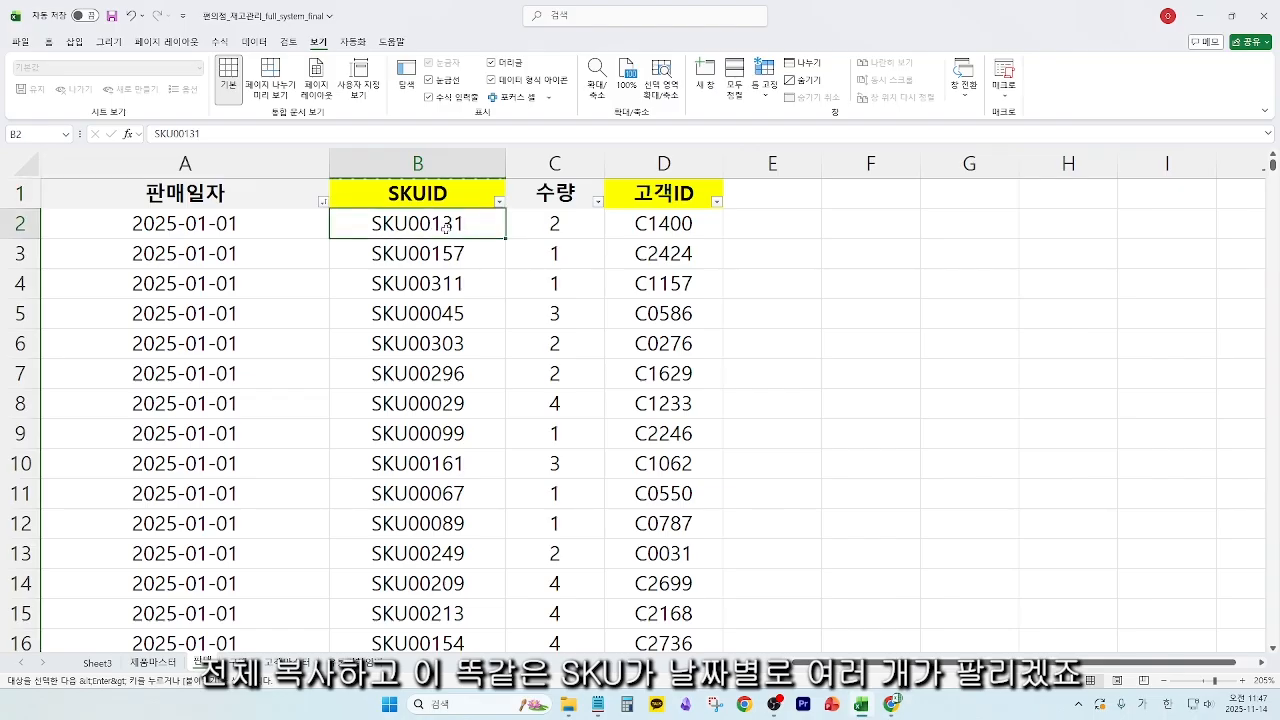
- Copy the whole SKUID column, including its header, from the 판매 sheet and paste it into A1 of a new sheet
click(261, 228)
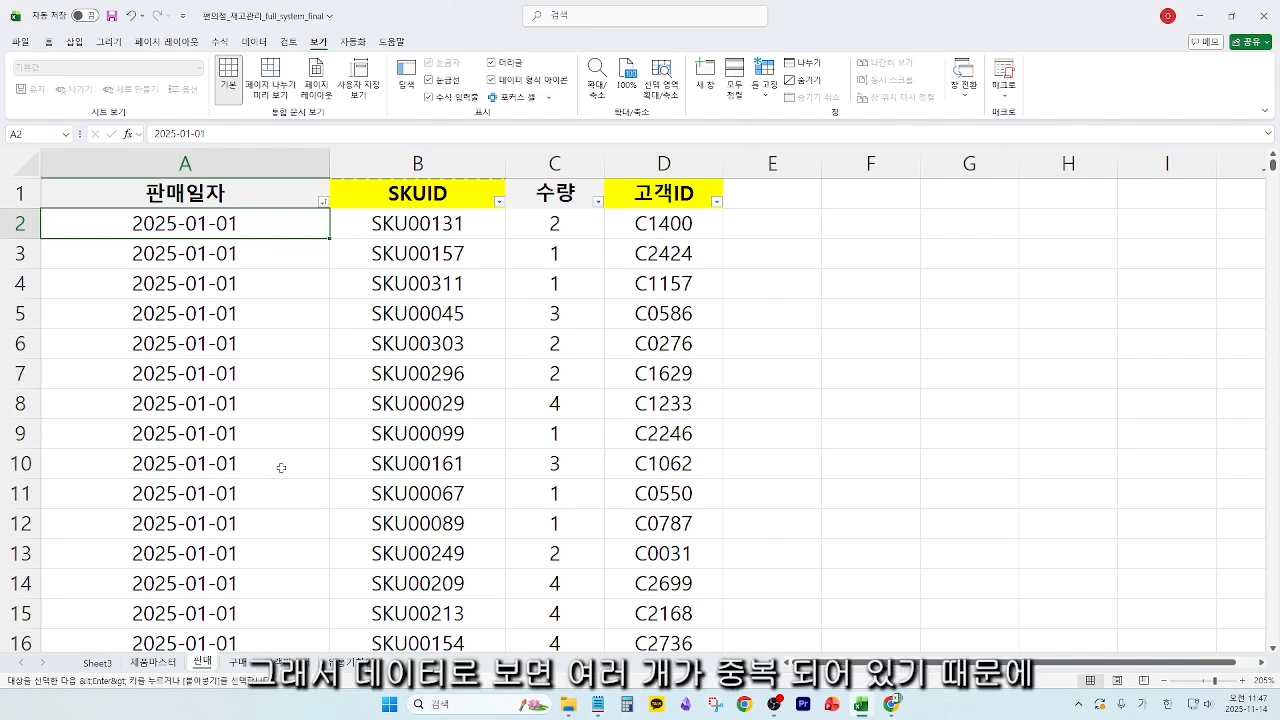
click(455, 198)
key(ctrl+shift+Down)
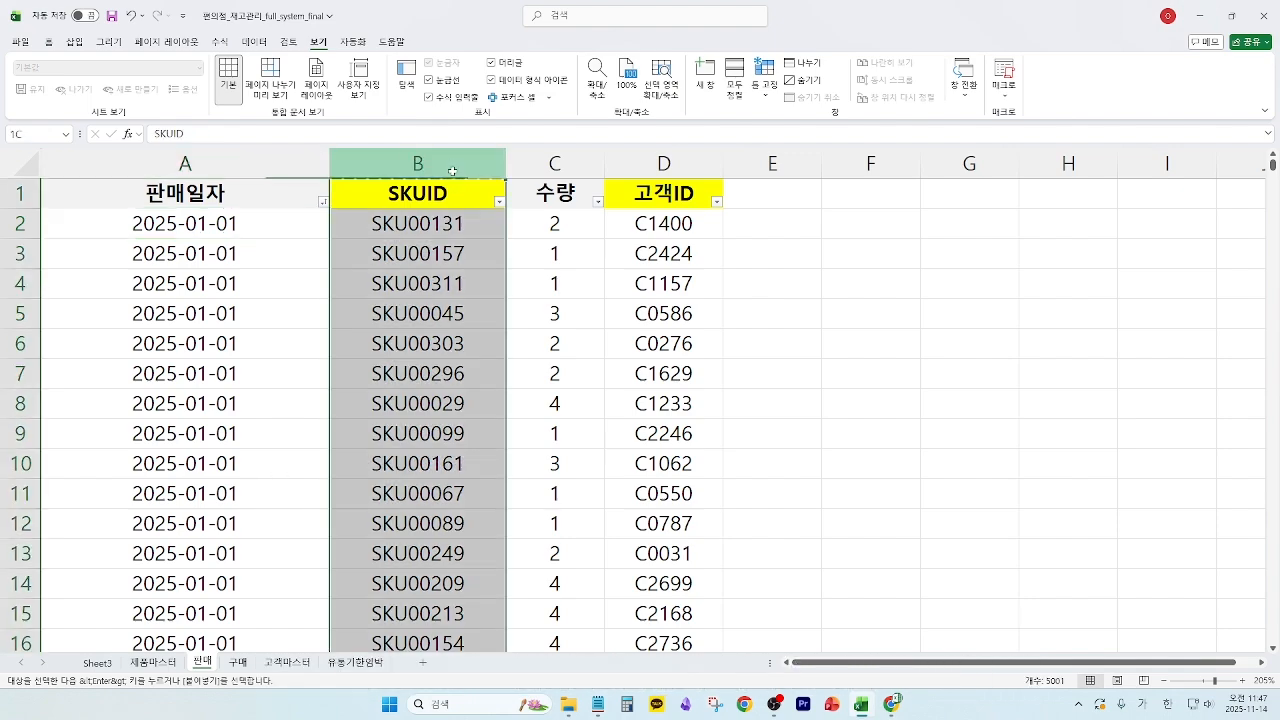
key(ctrl+c)
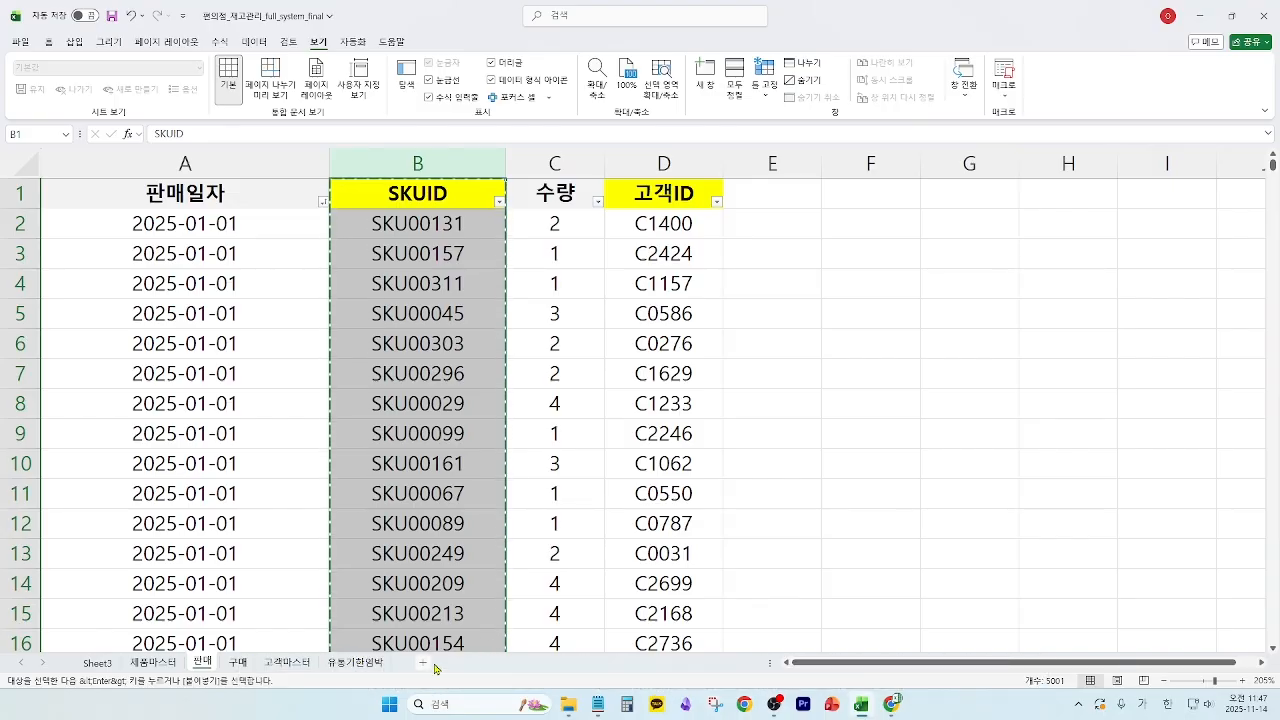
click(427, 664)
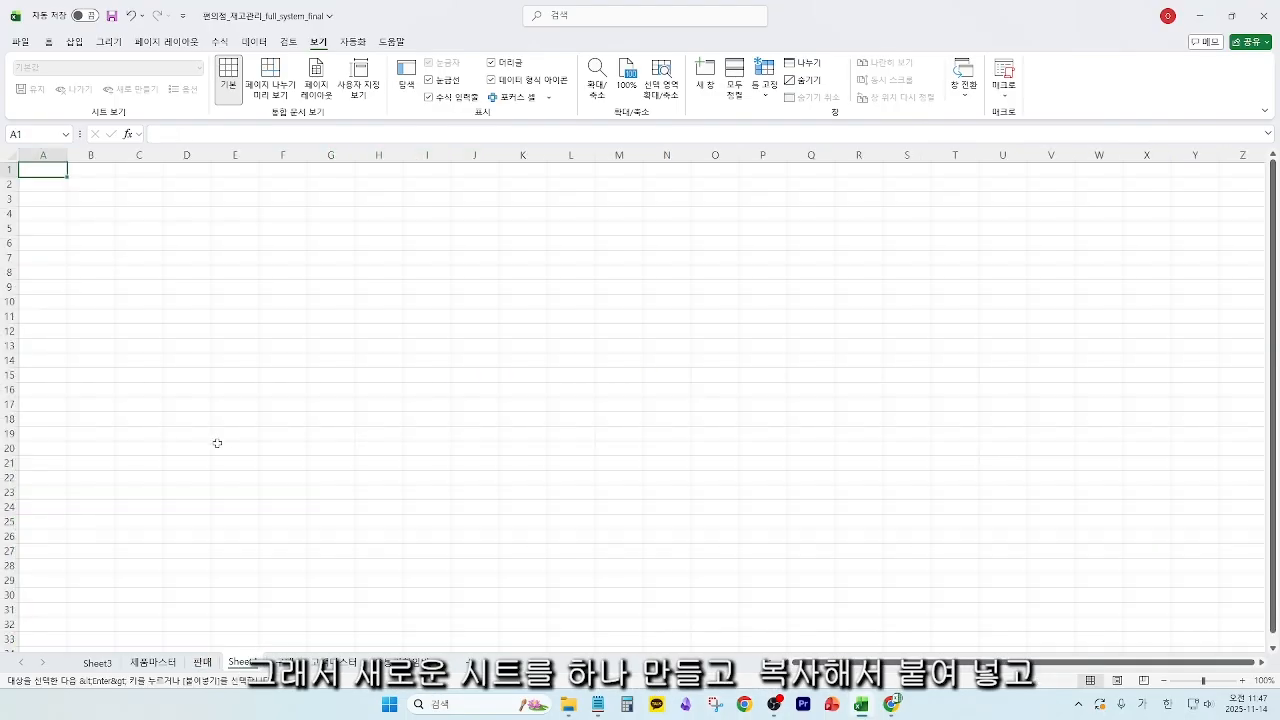
key(ctrl+v)
- Remove the duplicate entries from the pasted SKUID list and copy the remaining SKUs without the header
click(254, 42)
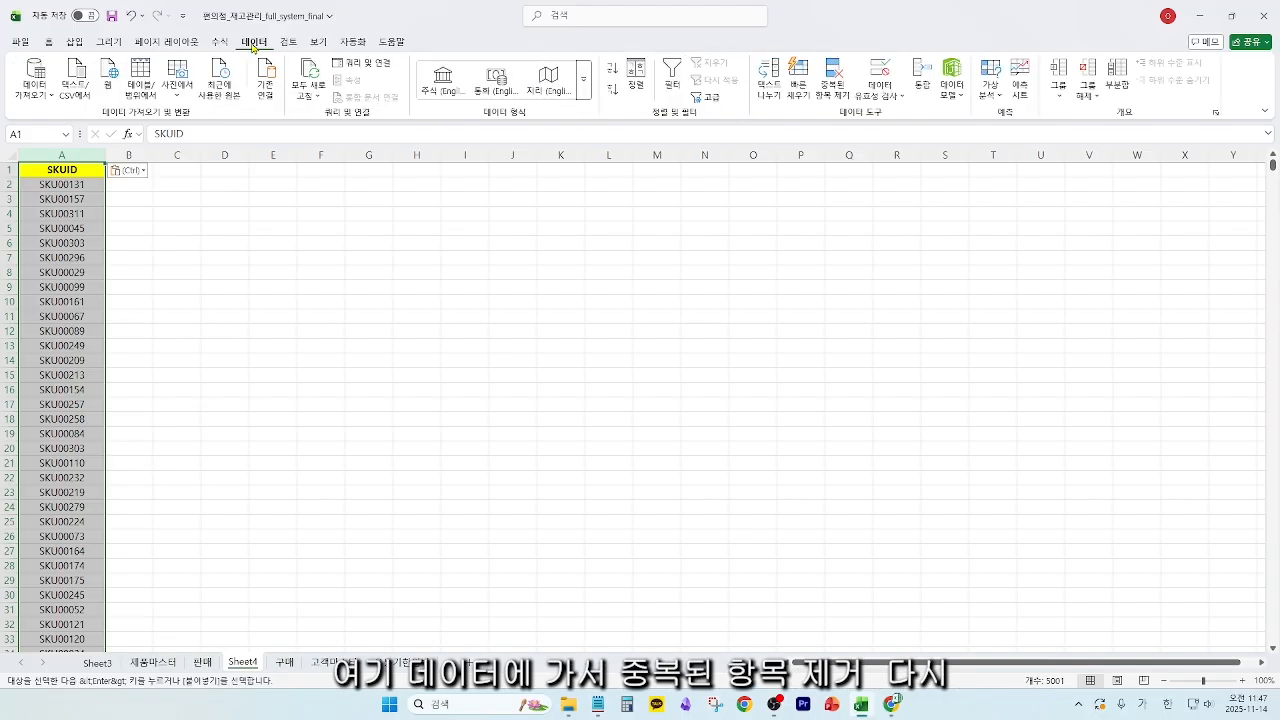
click(846, 100)
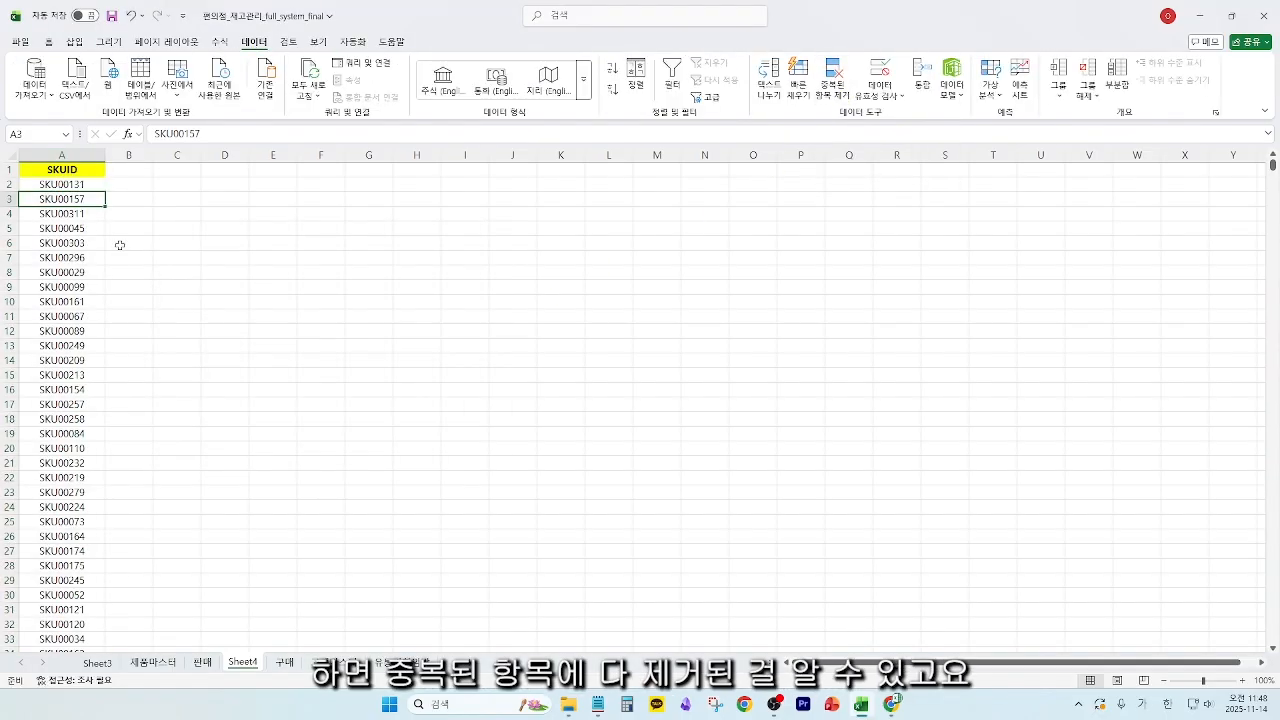
key(Up)
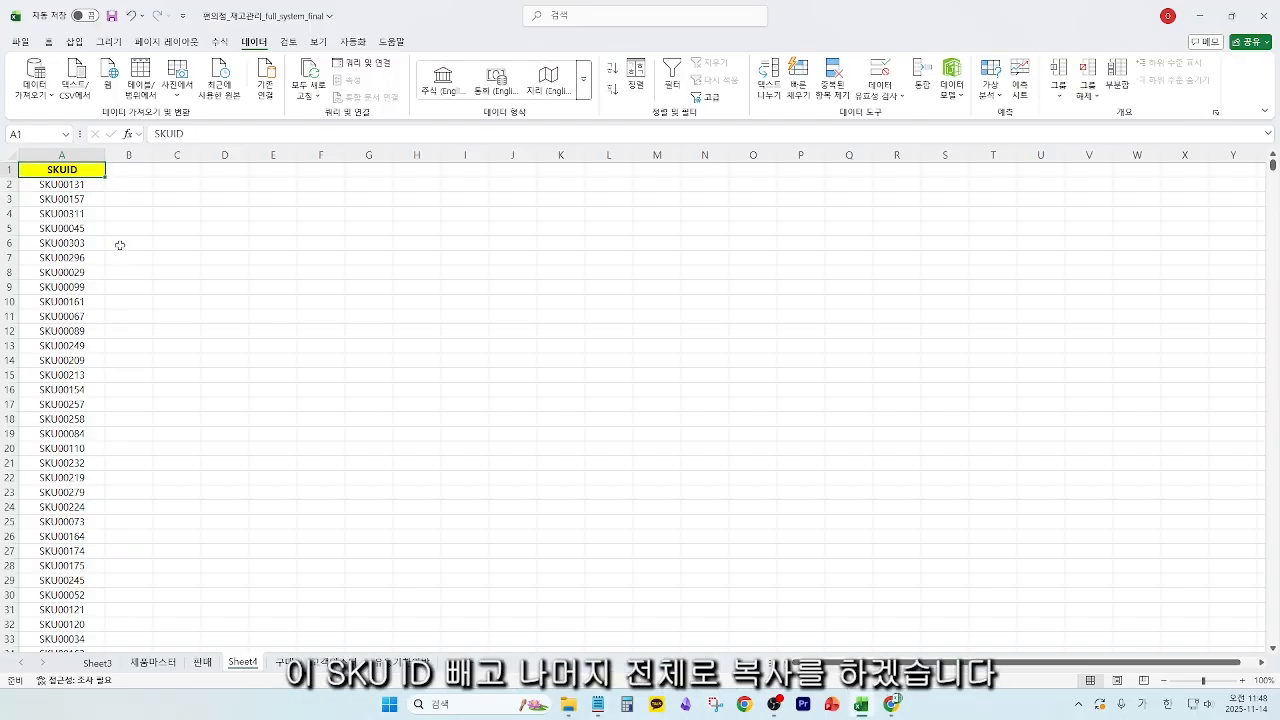
key(ctrl+shift+Down)
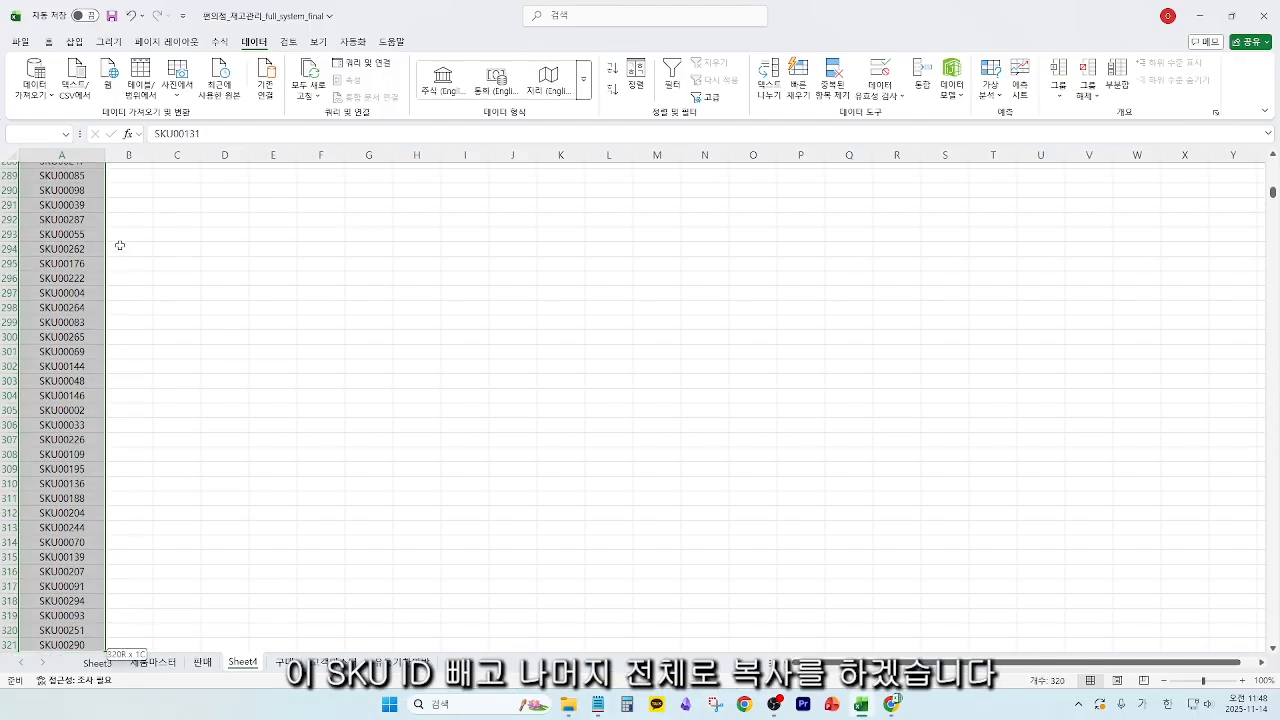
key(ctrl+c)
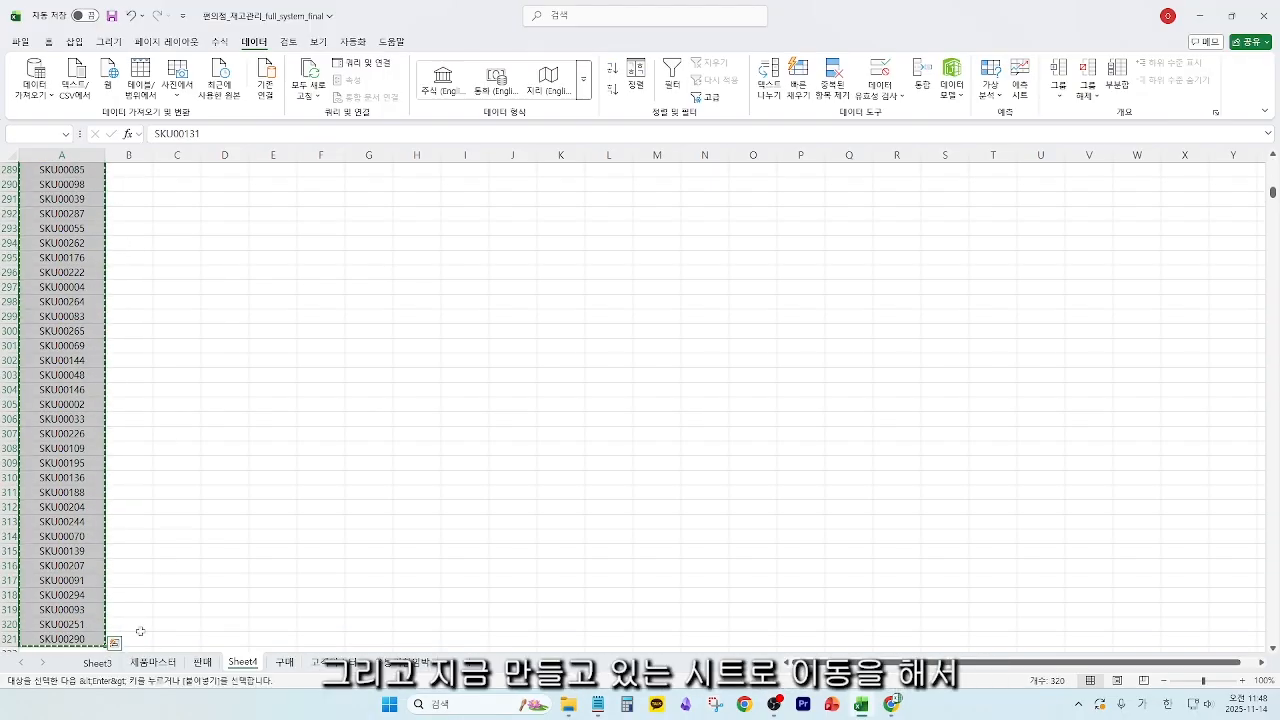
- Paste the unique SKUs transposed across row 1 of Sheet3, starting at C1, undoing the vertical paste
click(100, 663)
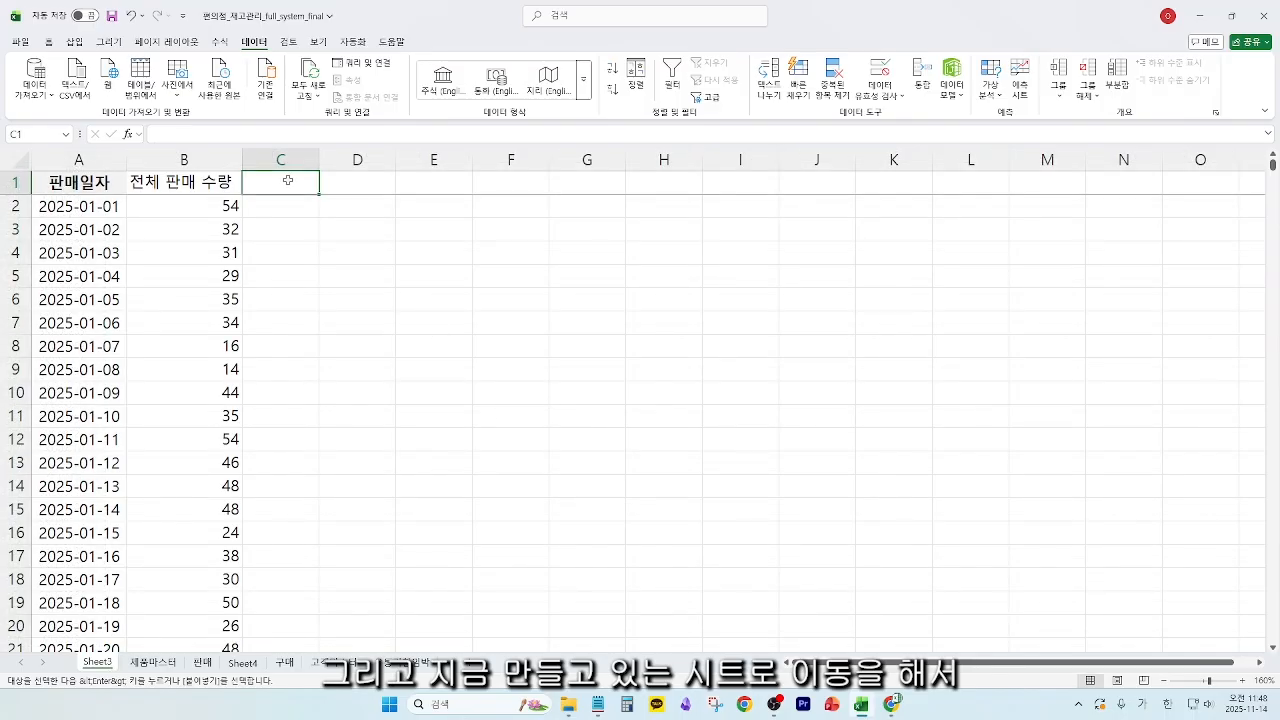
key(ctrl+v)
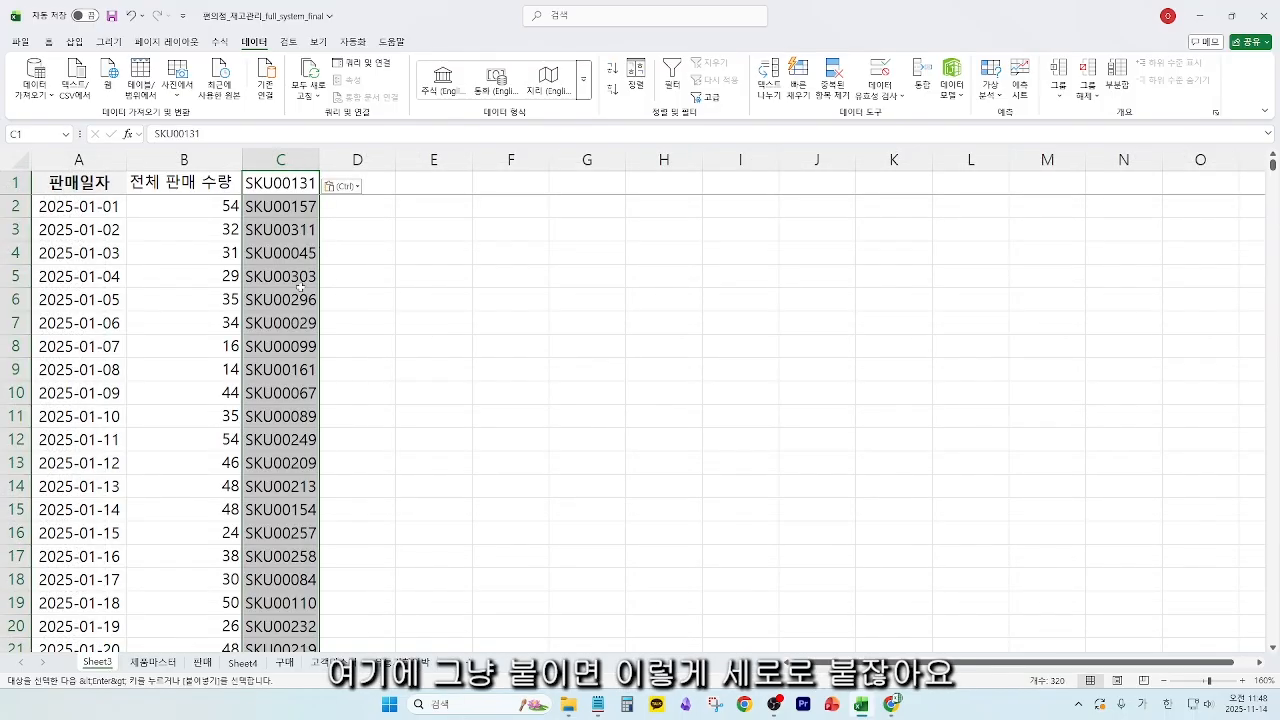
key(ctrl+z)
click(400, 416)
drag(278, 183, 820, 180)
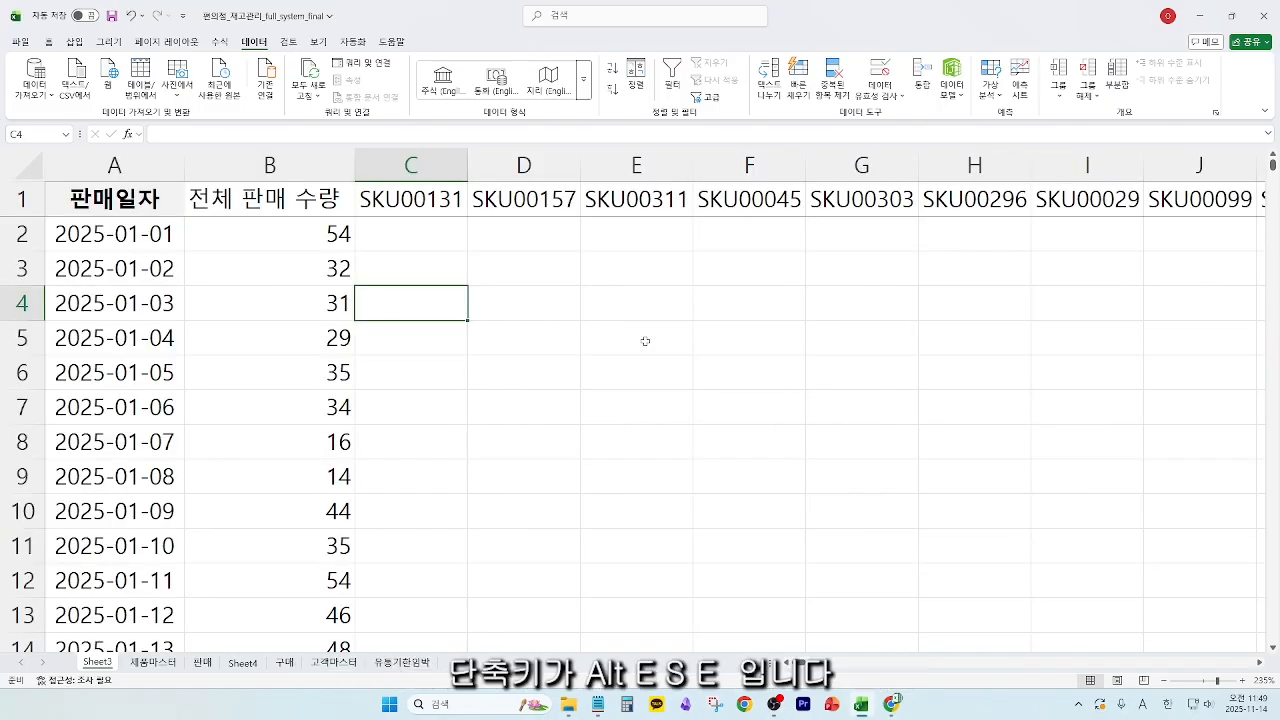
- Write the transpose shortcut as a note in E5:H5, with alt, e, s and e in separate cells
click(645, 342)
scroll(645, 342, up, 1)
text(alt)
key(Tab)
text(e)
key(Tab)
text(s)
key(Tab)
text(e)
key(Return)
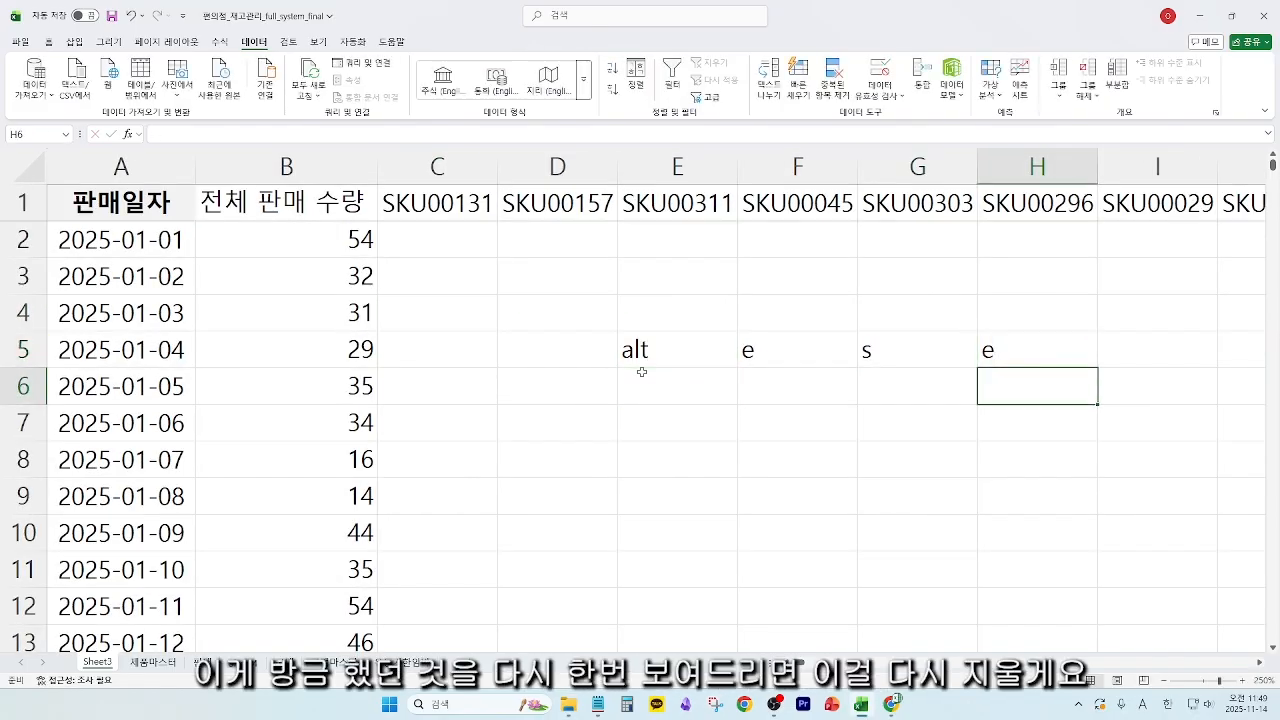
- Clear the 전체 판매 수량 formulas in column B from B2 down to the last date
click(345, 234)
key(ctrl+shift+Down)
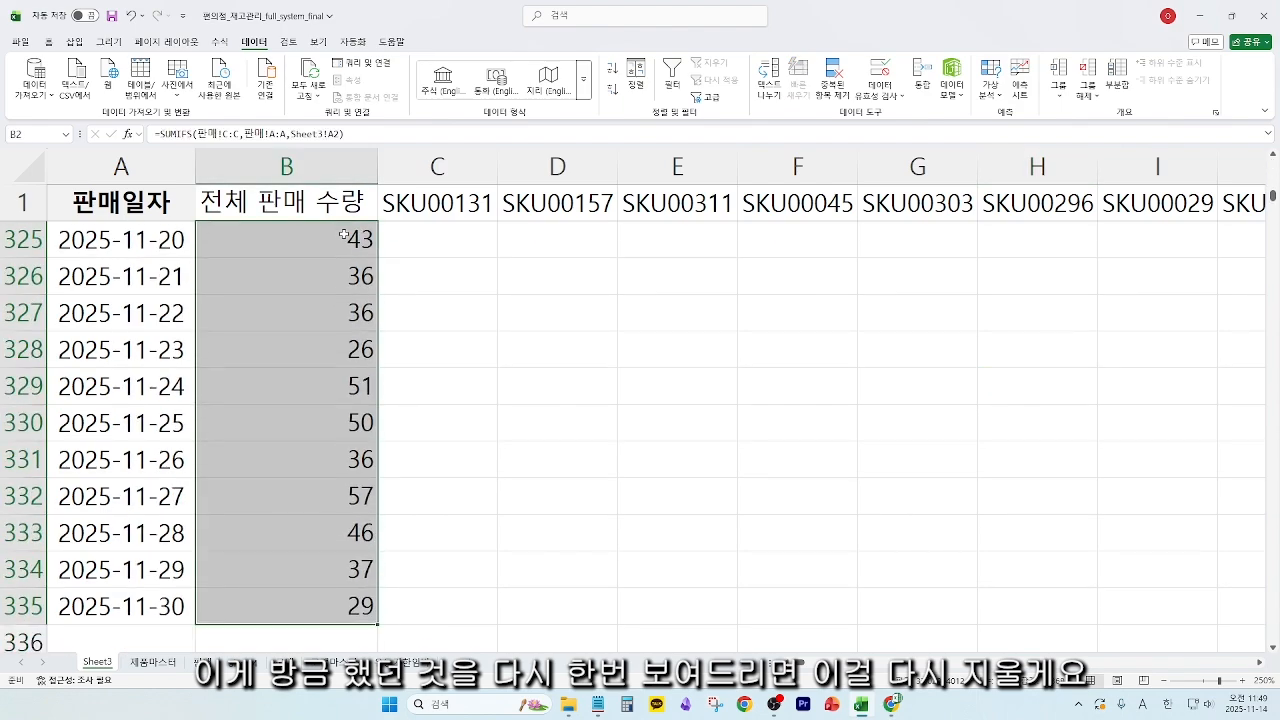
key(Delete)
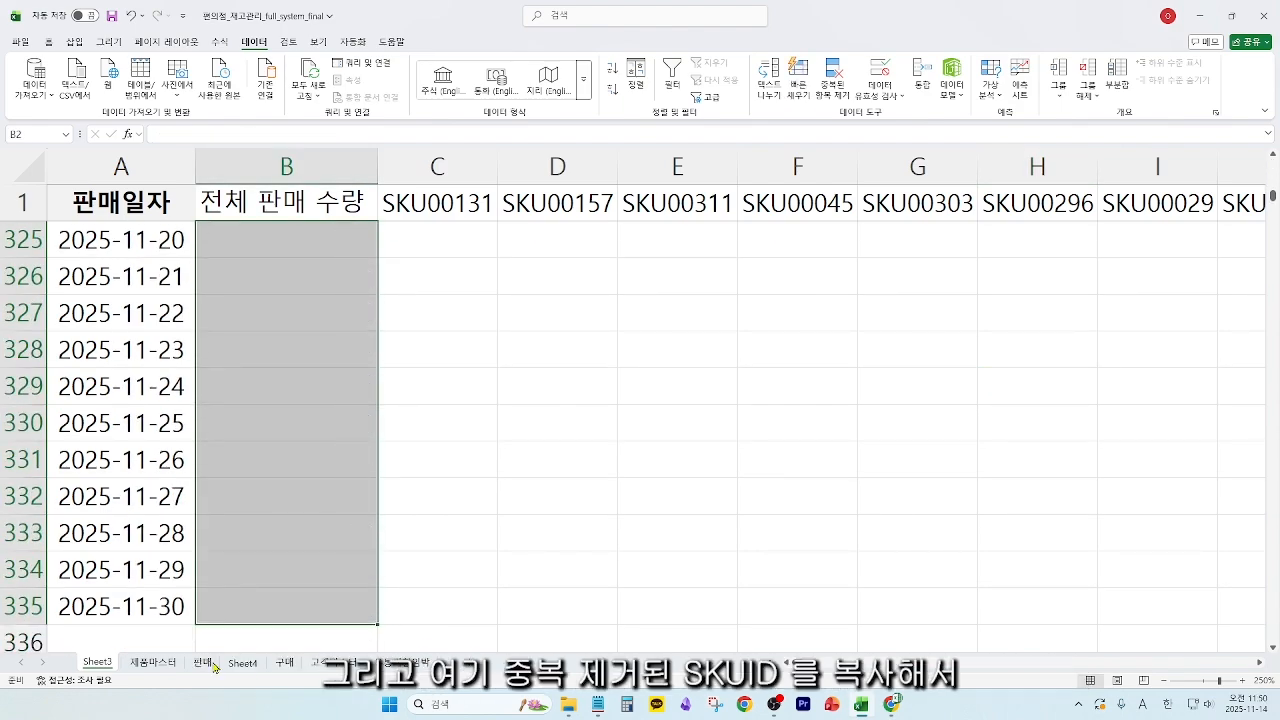
- Copy the unique SKUs from Sheet4 without the header and paste them down Sheet3 from B2
click(240, 662)
key(Down)
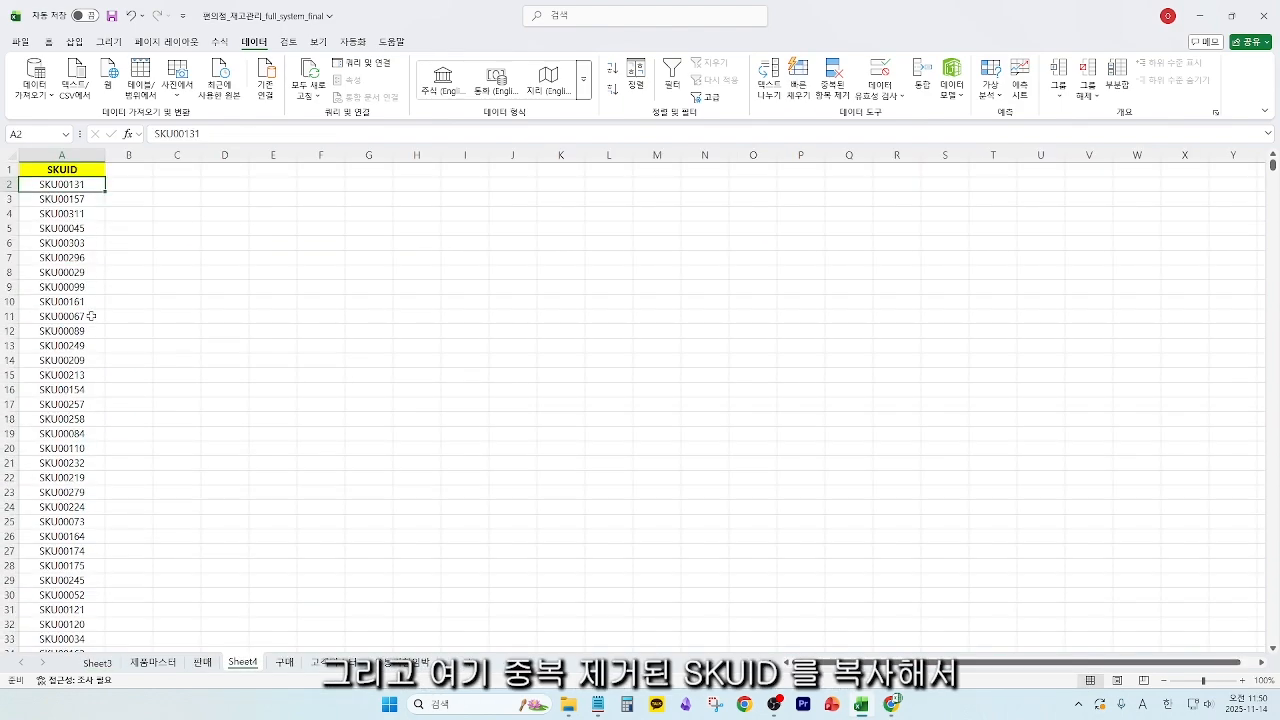
key(ctrl+shift+Down)
key(ctrl+c)
click(102, 662)
click(313, 316)
key(ctrl+Up)
key(Down)
key(ctrl+v)
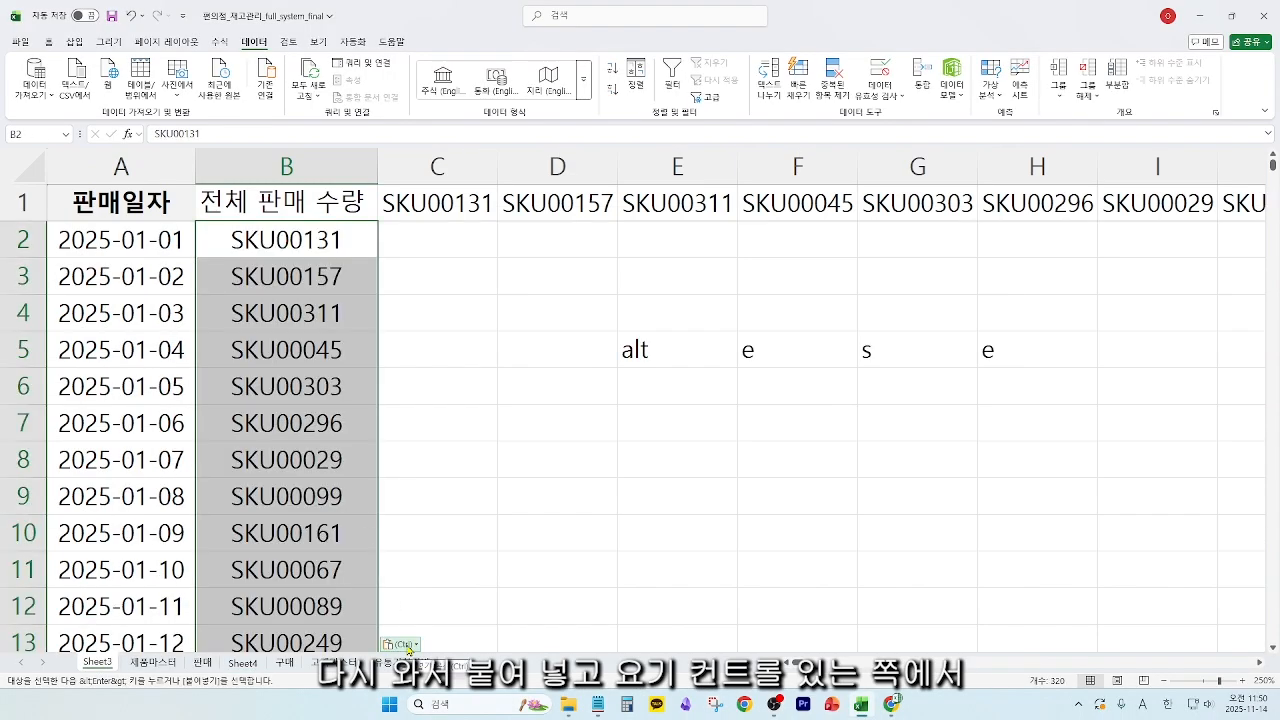
- Transpose the pasted SKU list across row 2 using the paste options, and clear it again
click(407, 646)
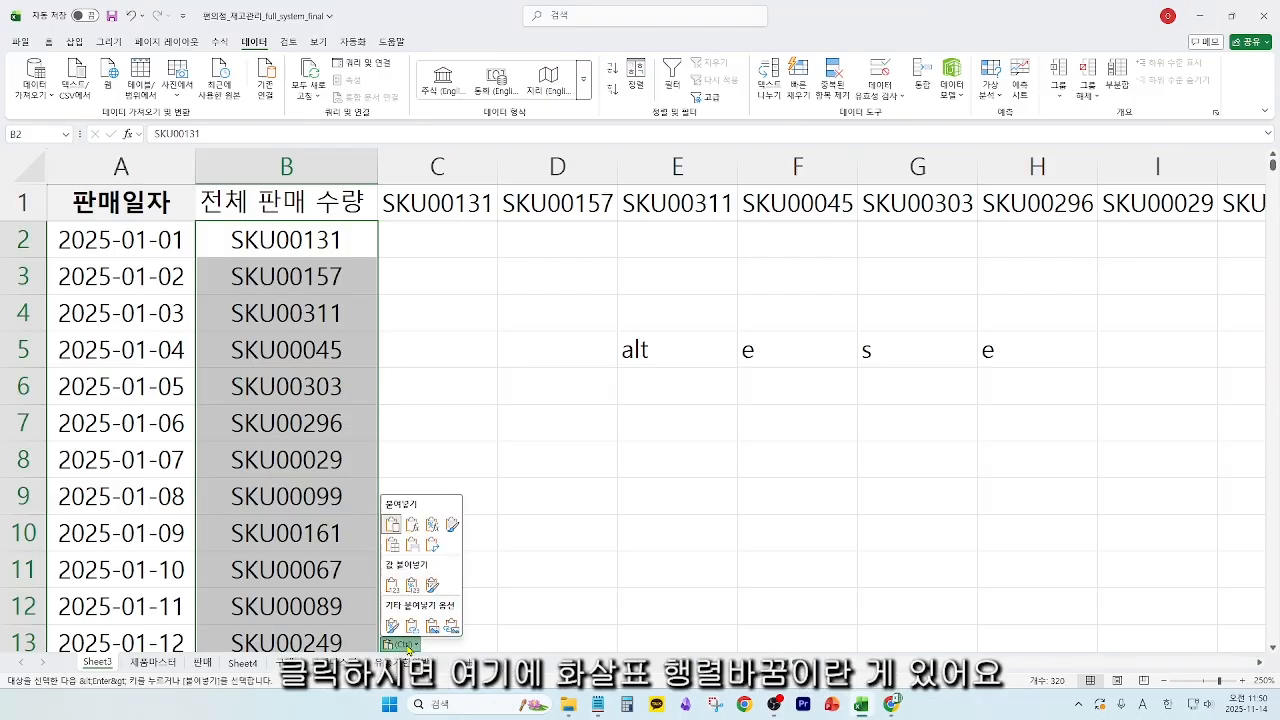
click(431, 546)
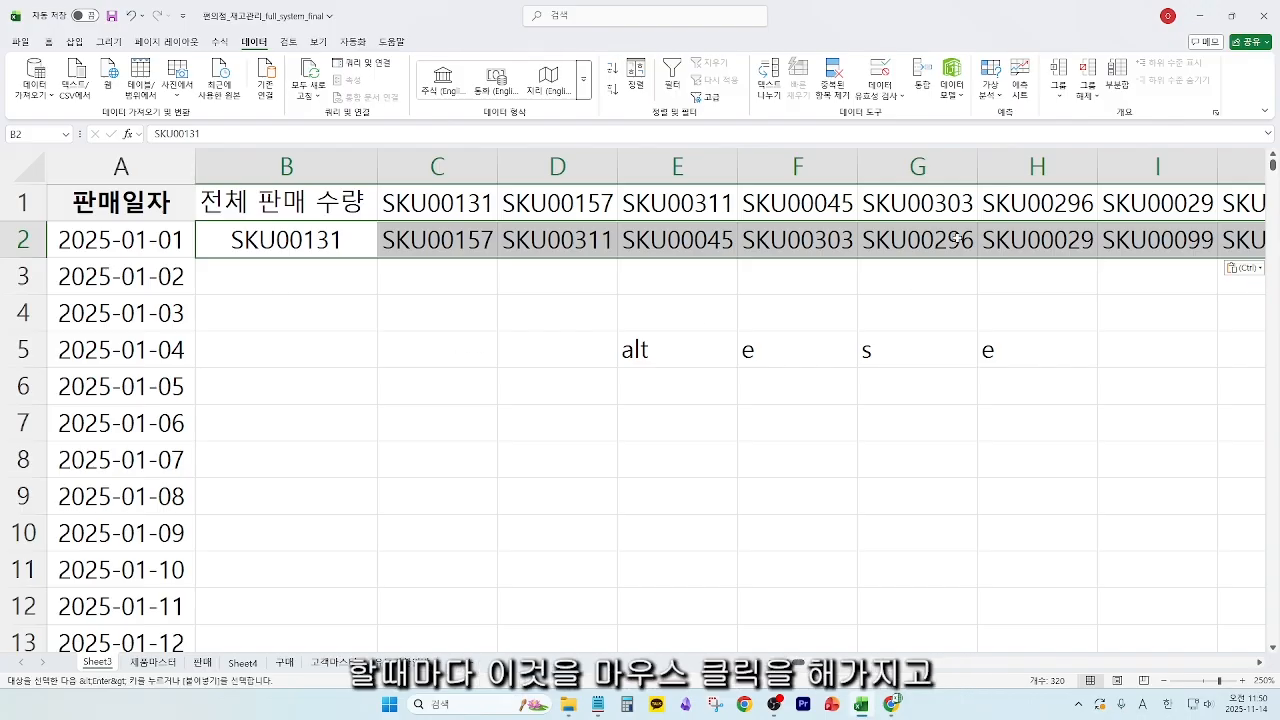
key(Delete)
click(419, 480)
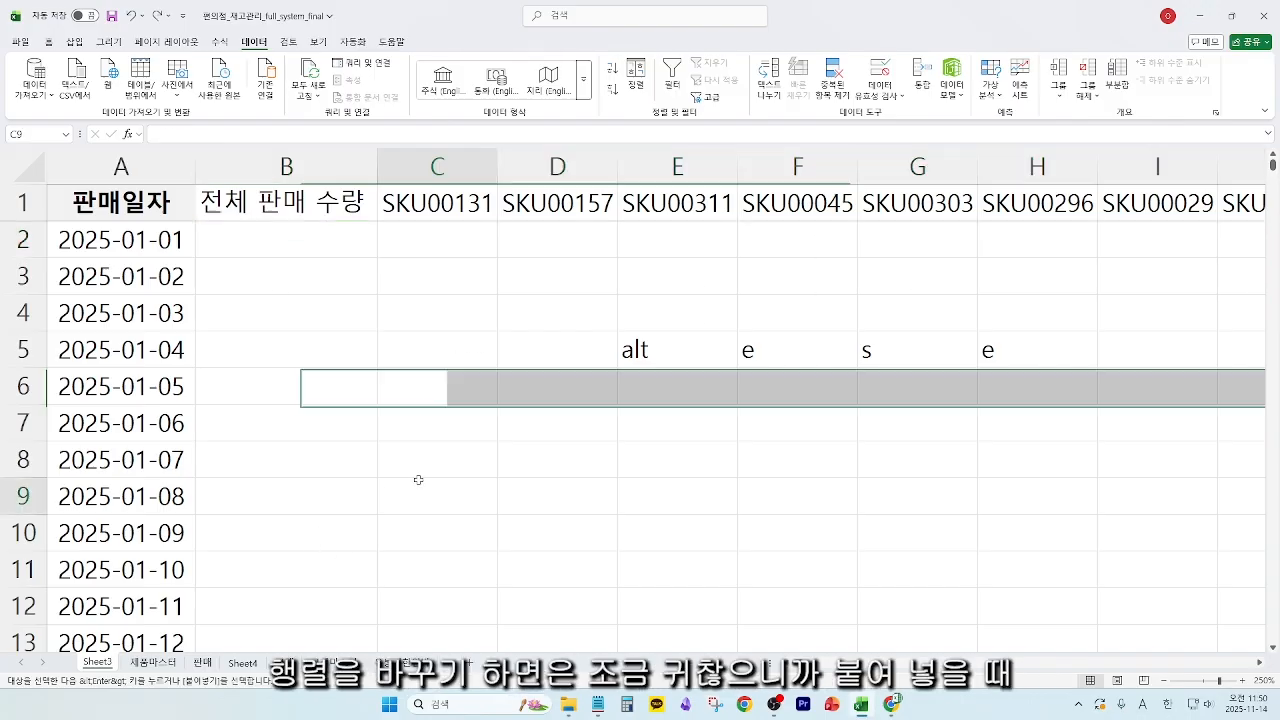
- Paste the copied SKUs at B2 through Paste Special with 행/열 바꿈 enabled, and delete the pasted row contents
click(315, 241)
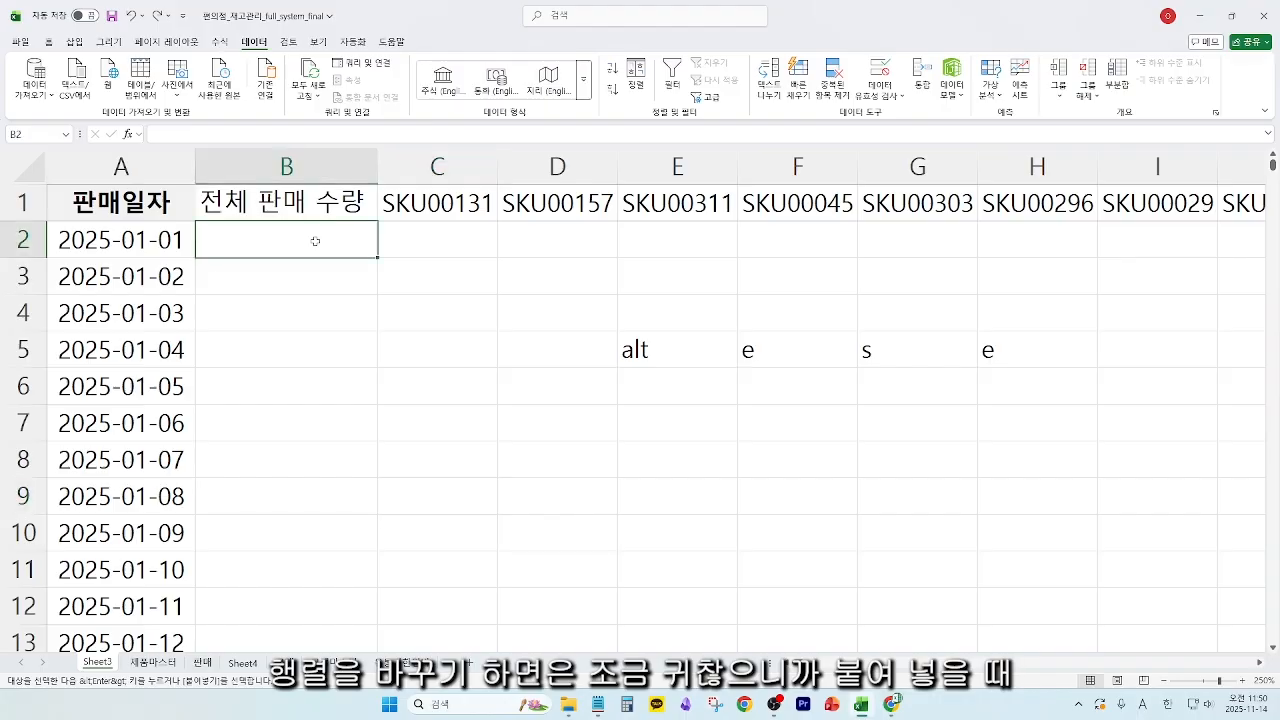
key(alt)
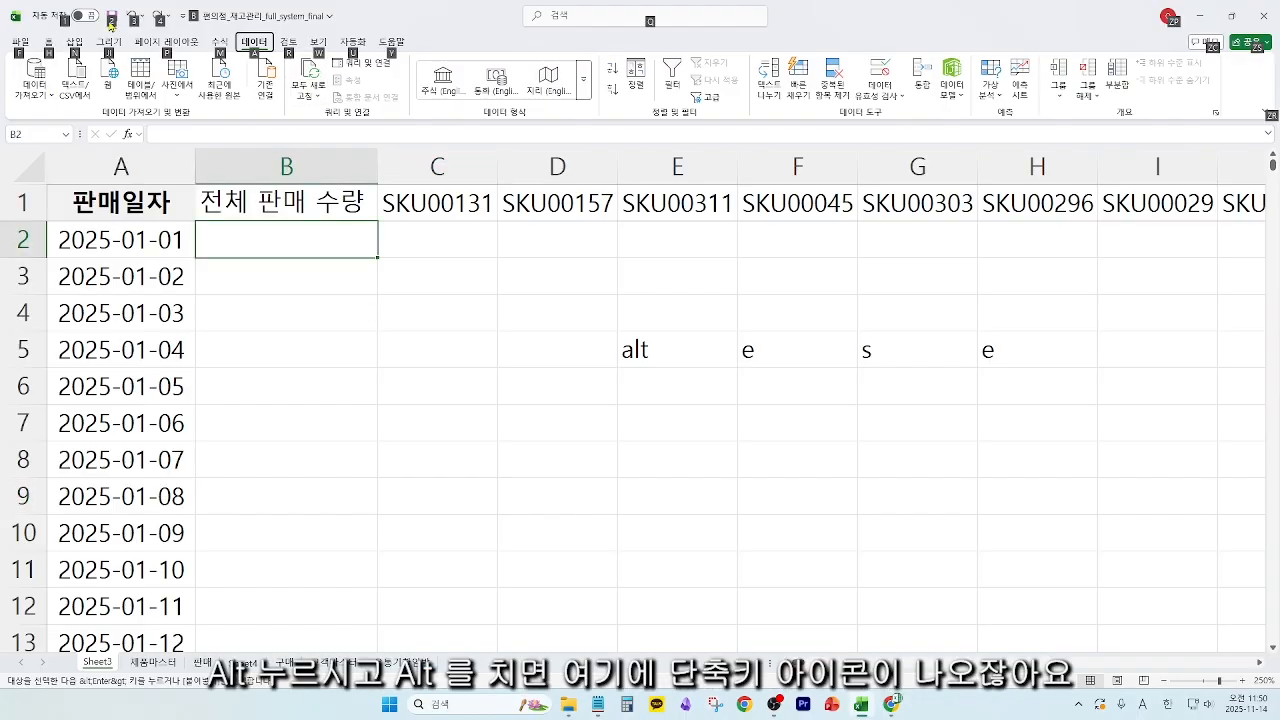
key(e)
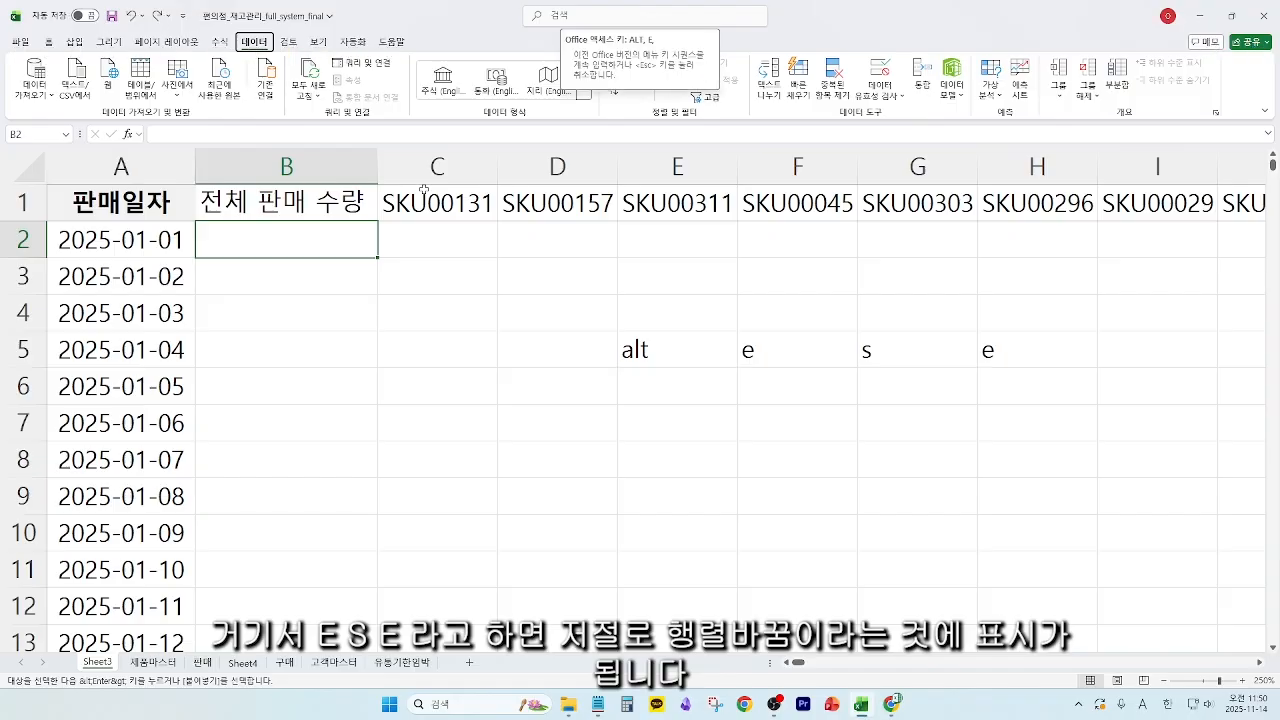
key(s)
key(e)
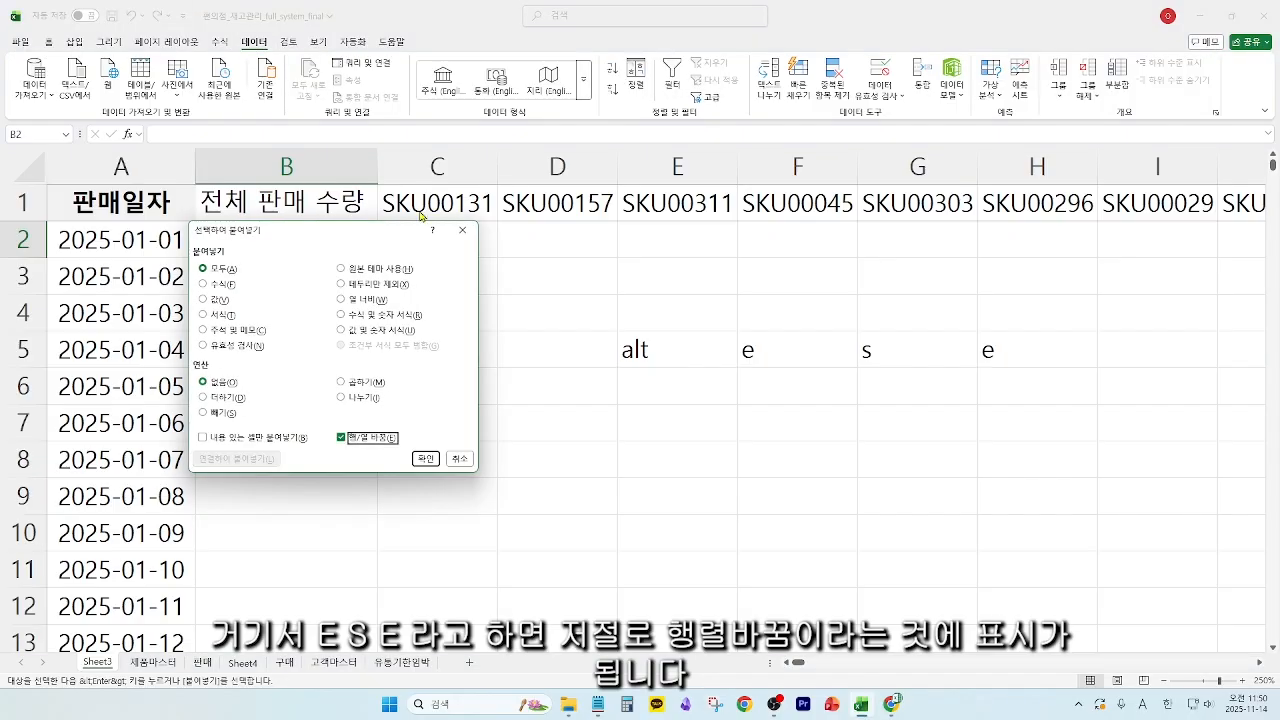
click(425, 458)
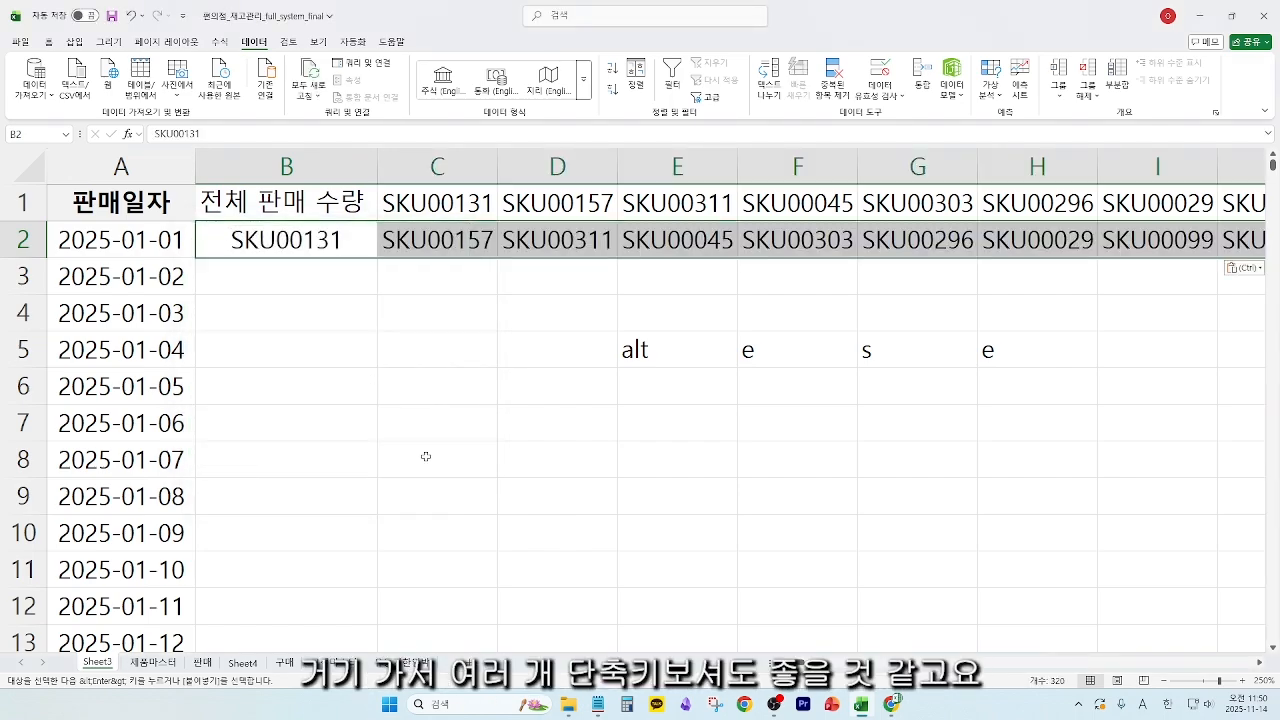
key(Delete)
- Clear the shortcut note from E5:H5
click(772, 418)
drag(690, 352, 1000, 354)
click(1015, 418)
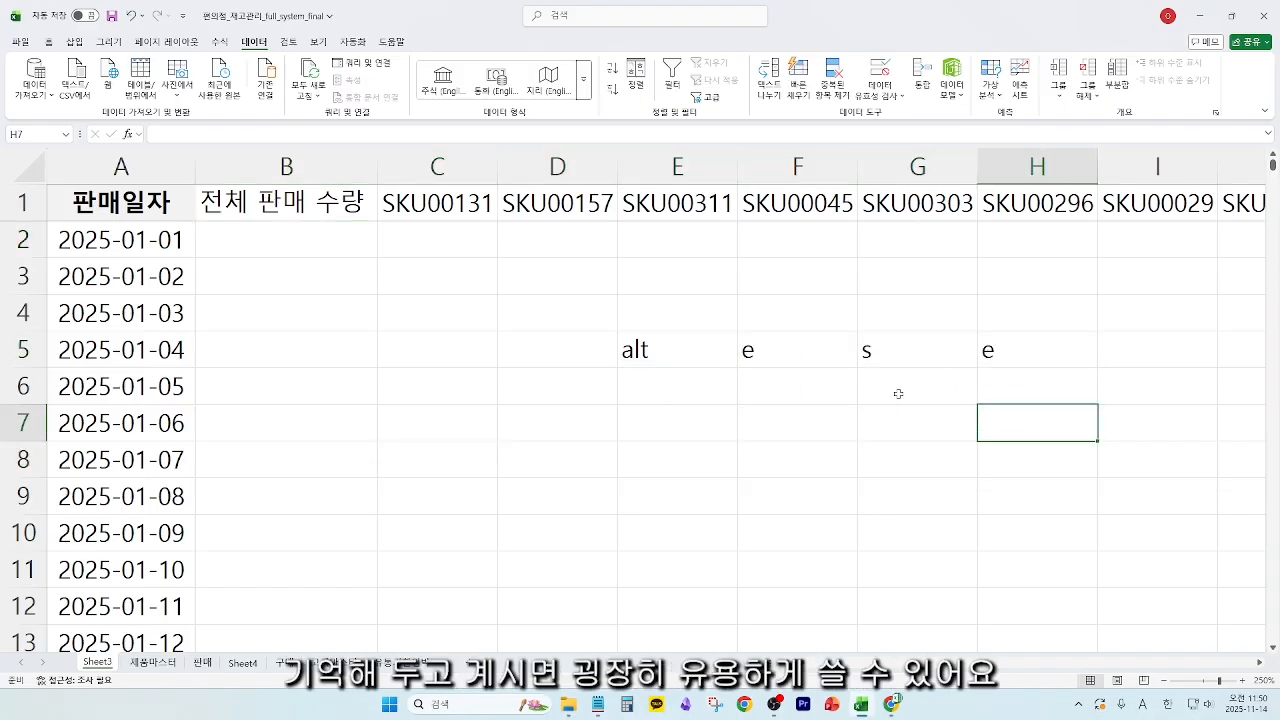
click(773, 426)
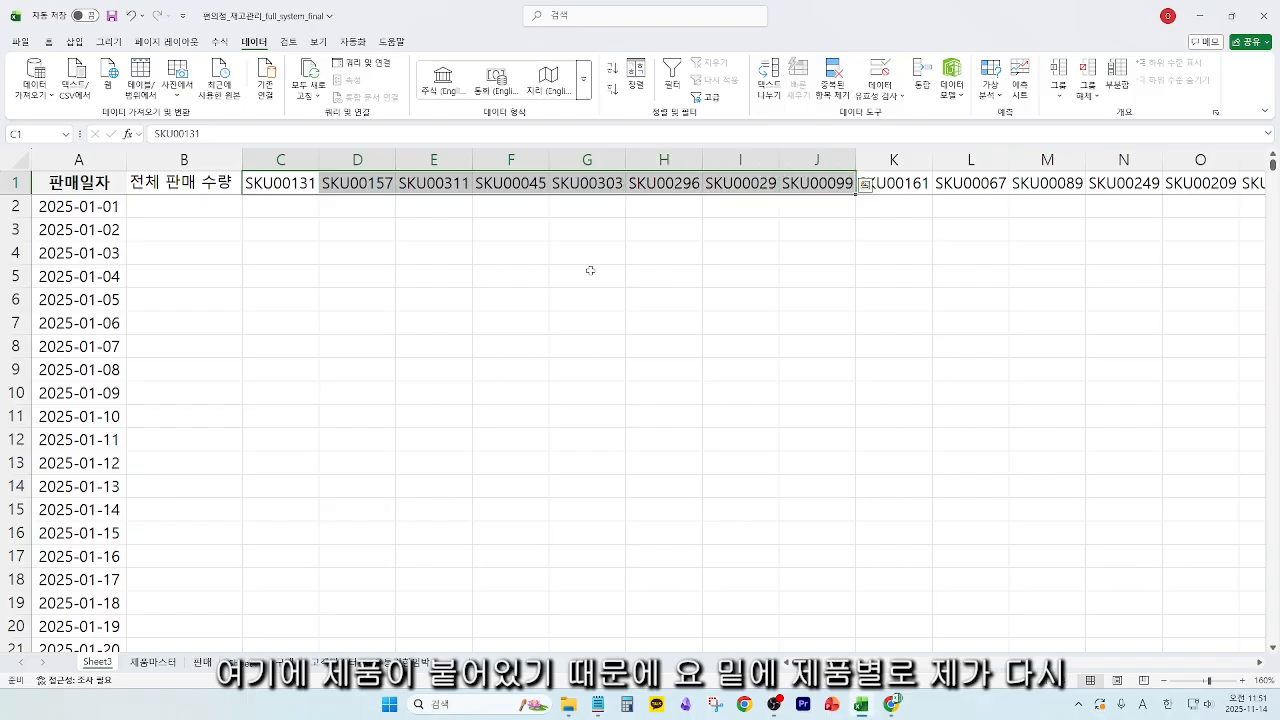
- Insert an empty row above the first date row, directly below the headers of Sheet3
click(510, 276)
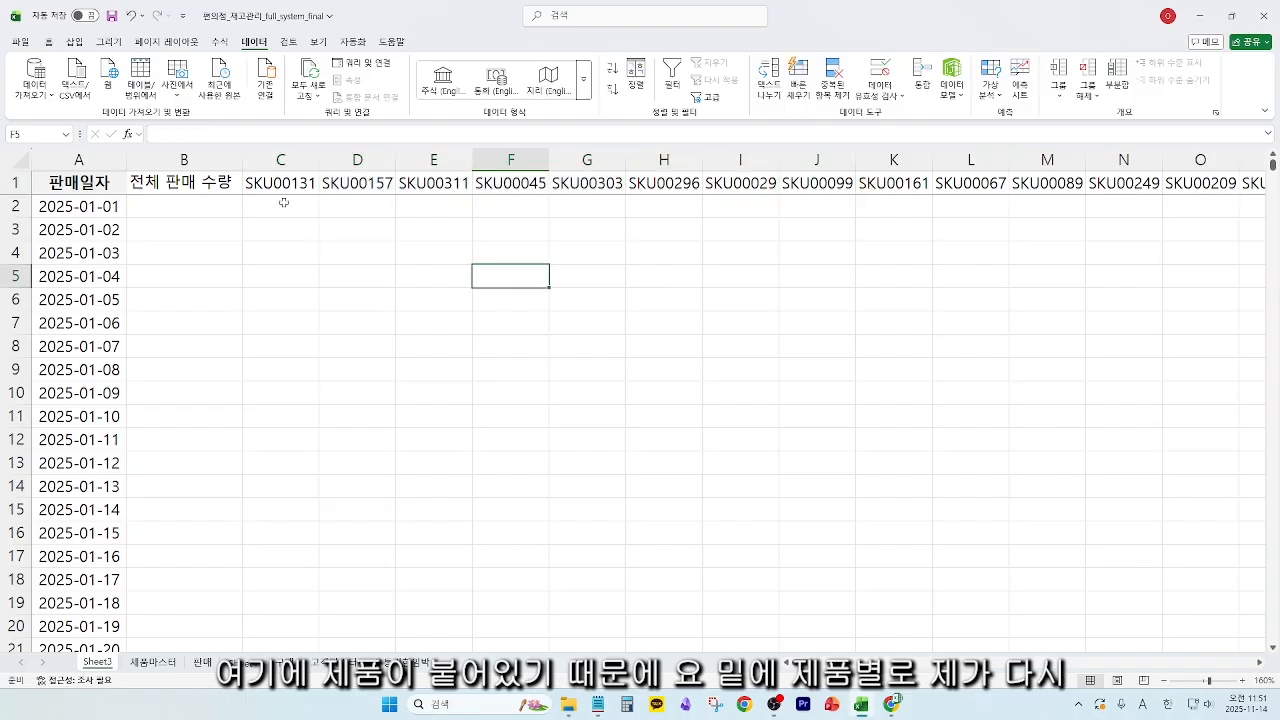
click(280, 203)
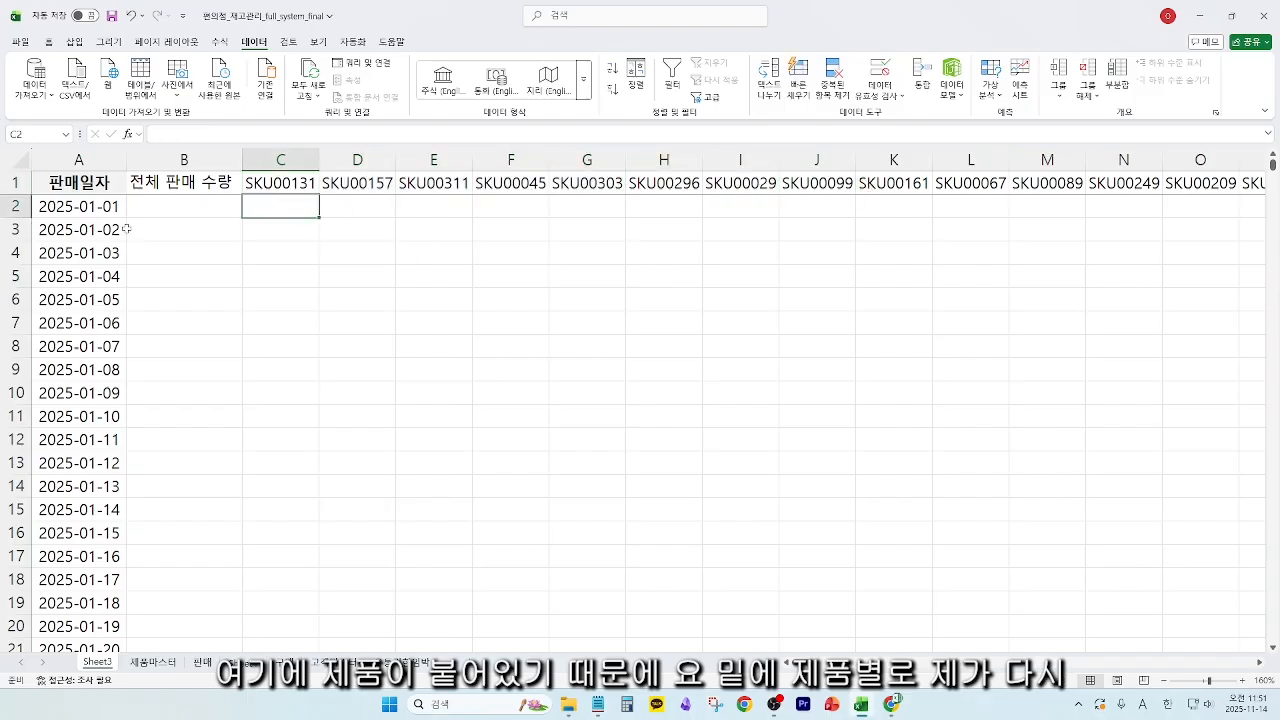
click(18, 206)
right_click(24, 207)
click(60, 337)
click(283, 230)
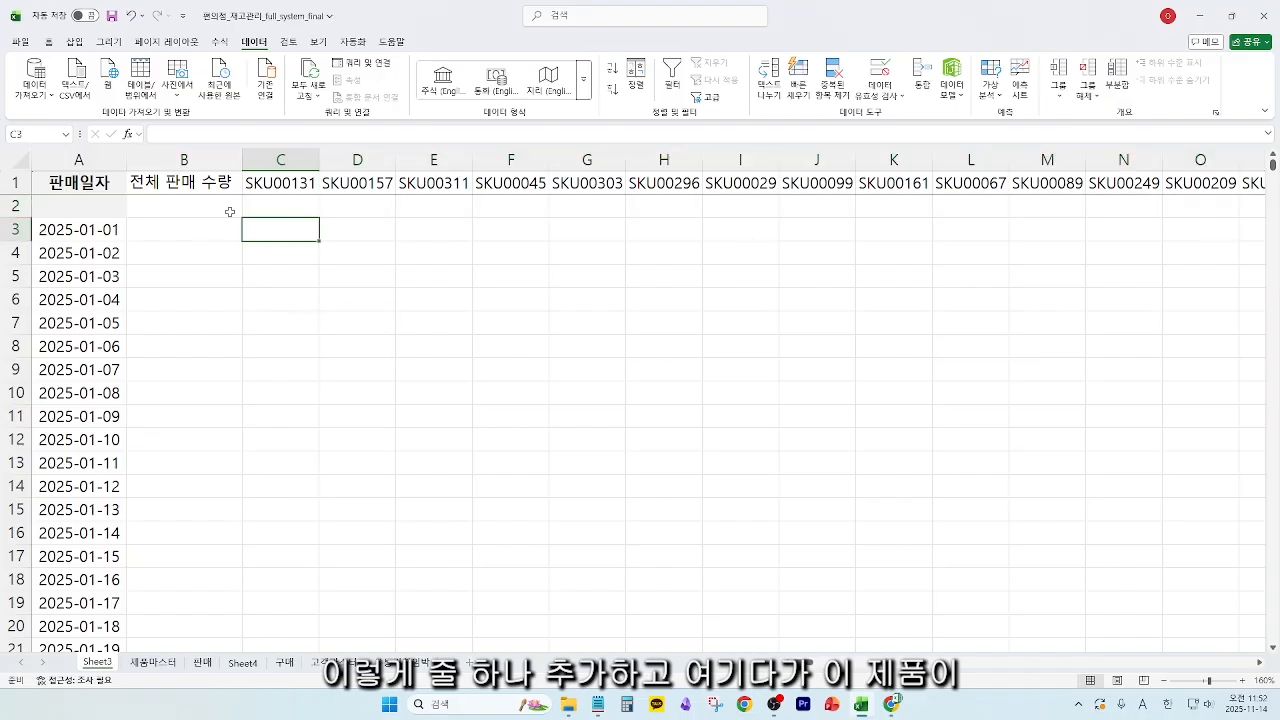
click(302, 180)
click(94, 235)
click(301, 185)
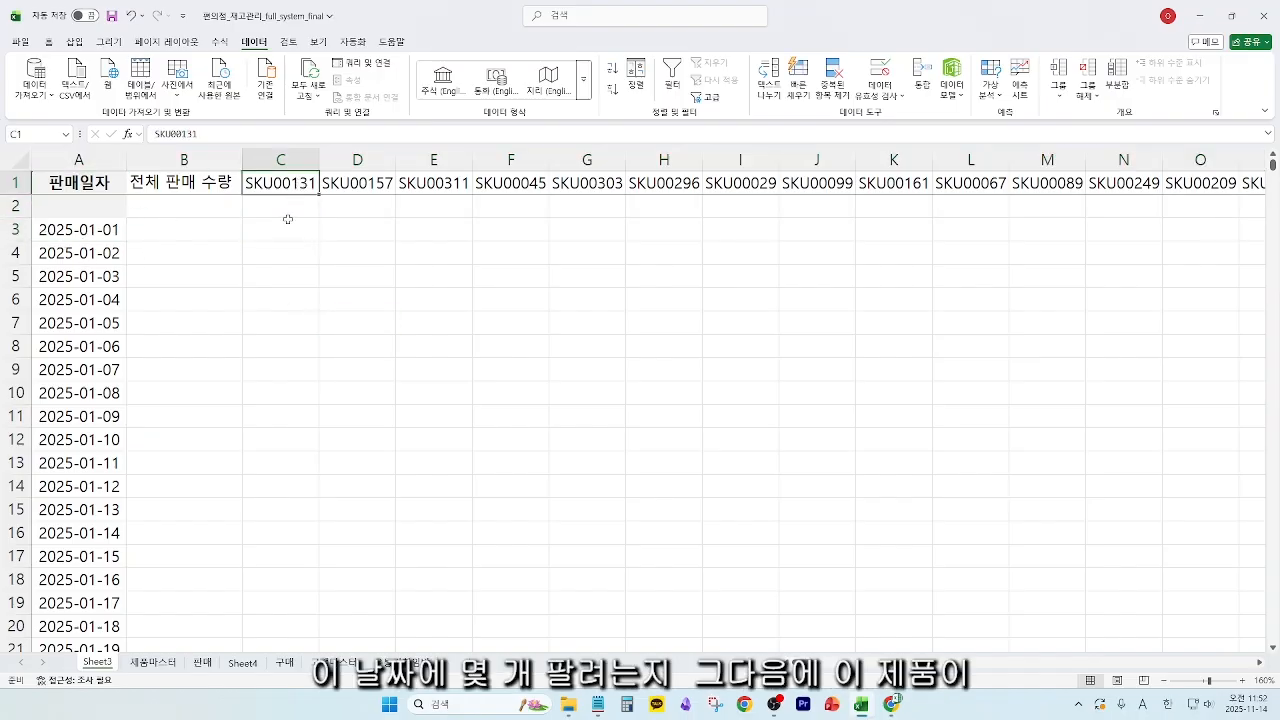
click(362, 184)
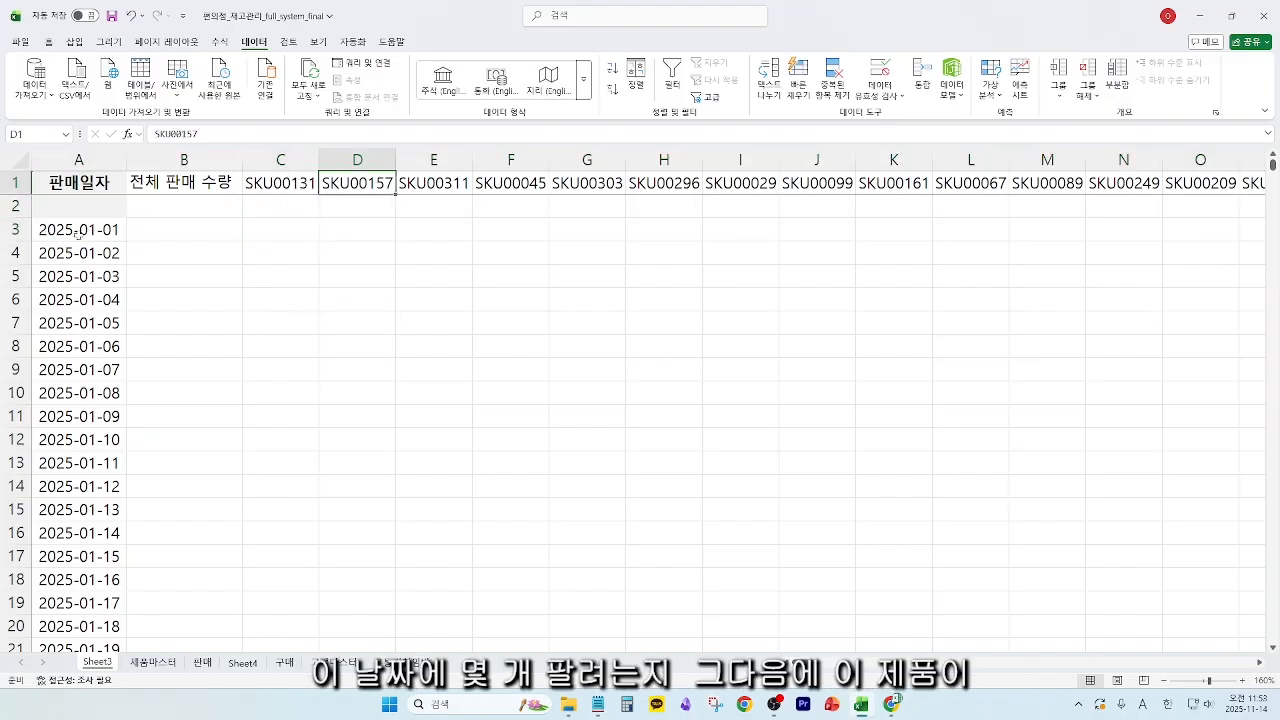
click(85, 231)
drag(307, 229, 1113, 551)
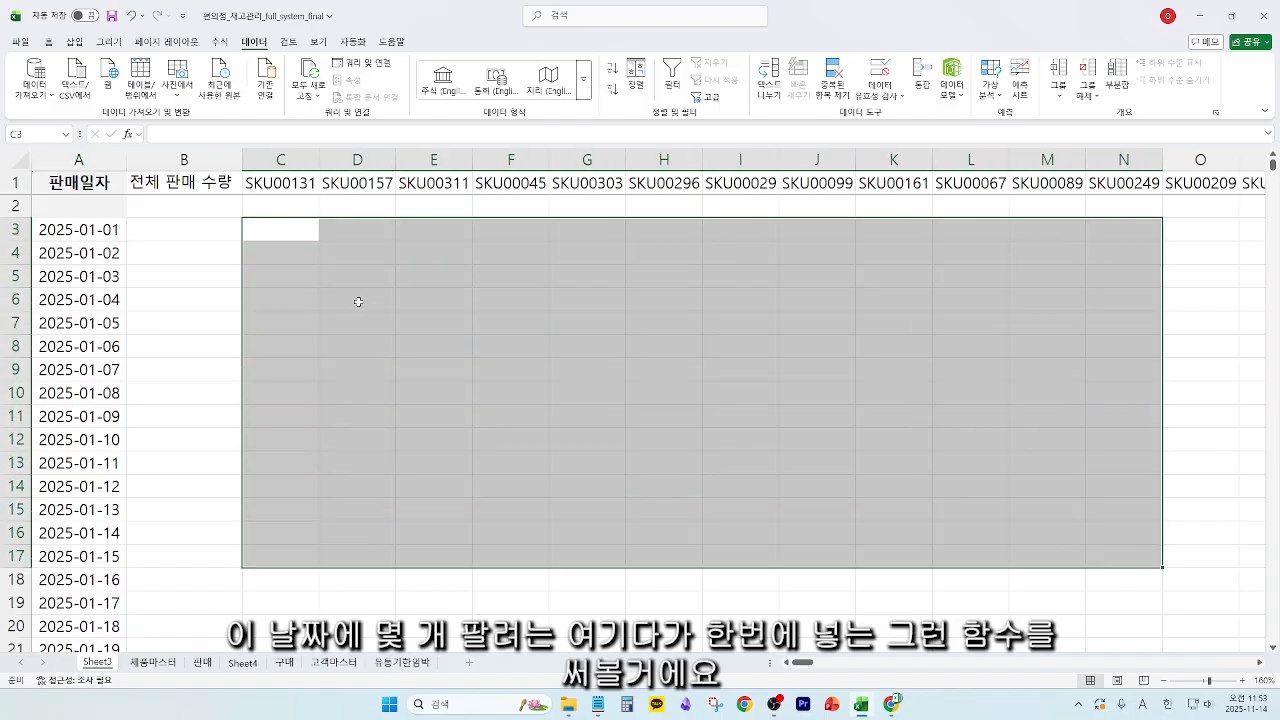
- Switch to the Notepad outline and highlight the line 2. $ 로 행/열 잠그기
key(alt+Tab)
drag(520, 427, 253, 424)
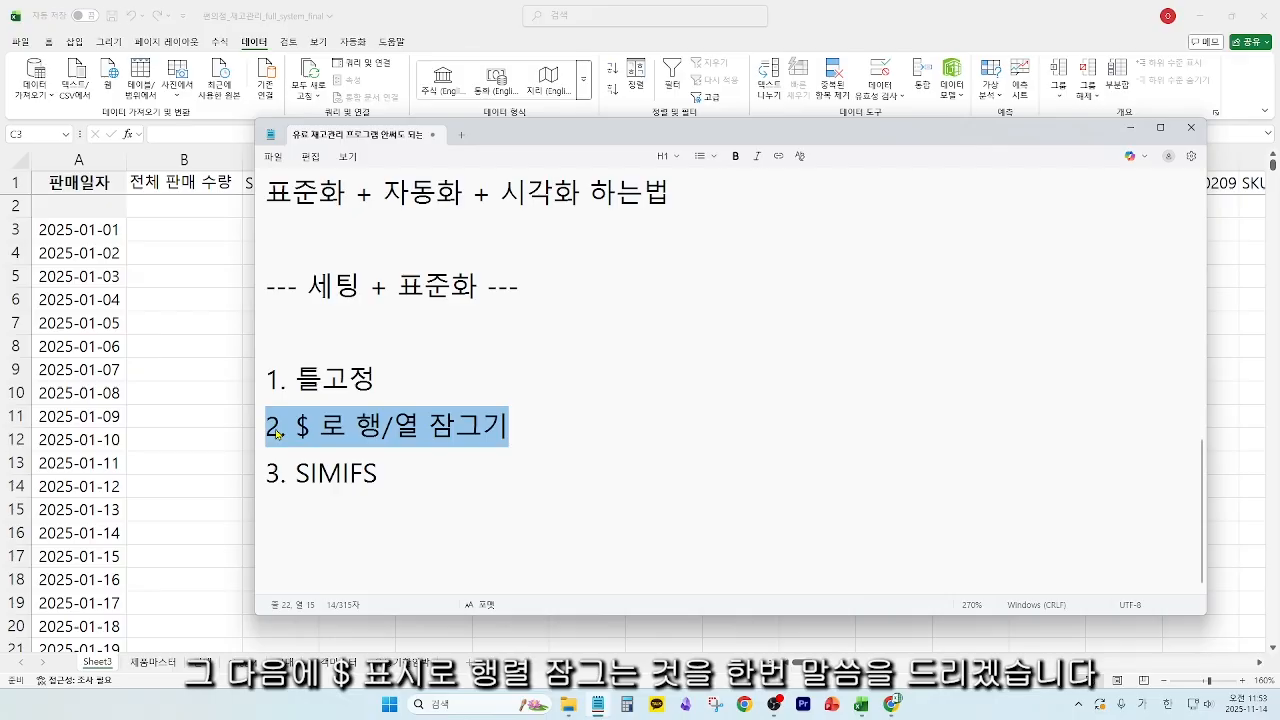
- Switch to the Excel workbook and start a SUMIFS in C3 of Sheet3 summing 판매!C:C where 판매!A:A matches date A3
key(alt+Tab)
text(=sumifs)
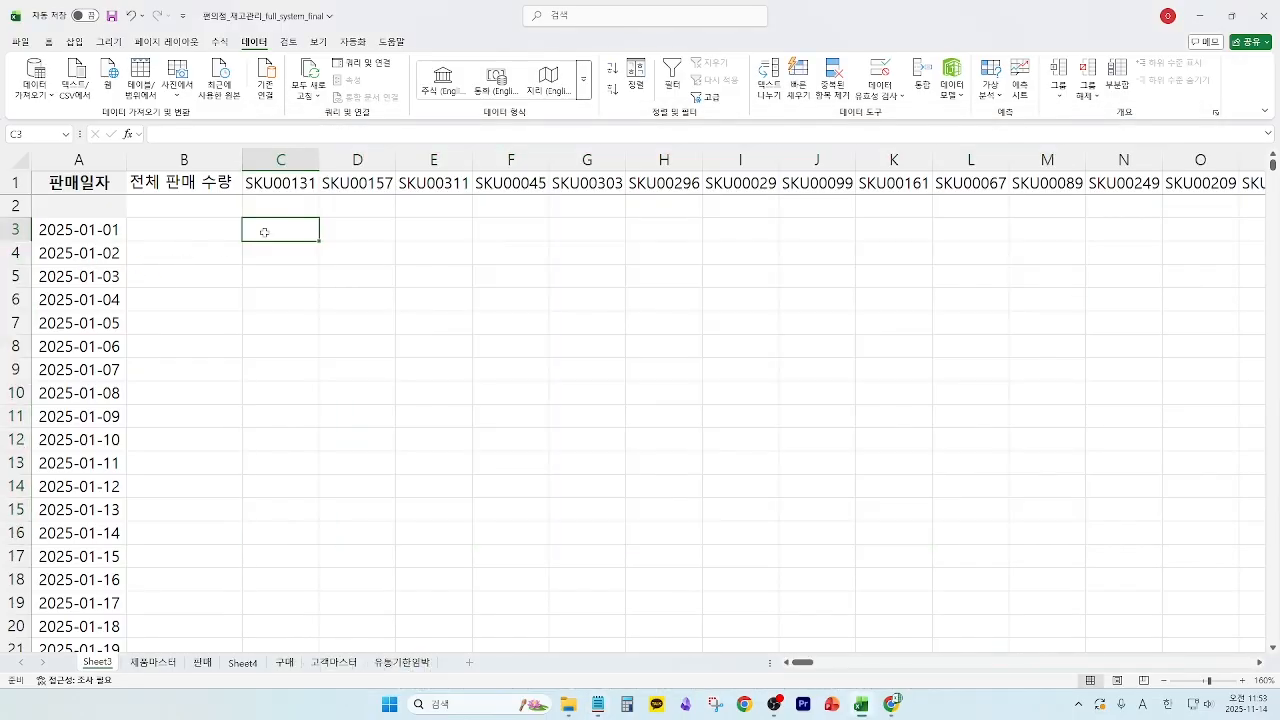
text(()
click(202, 662)
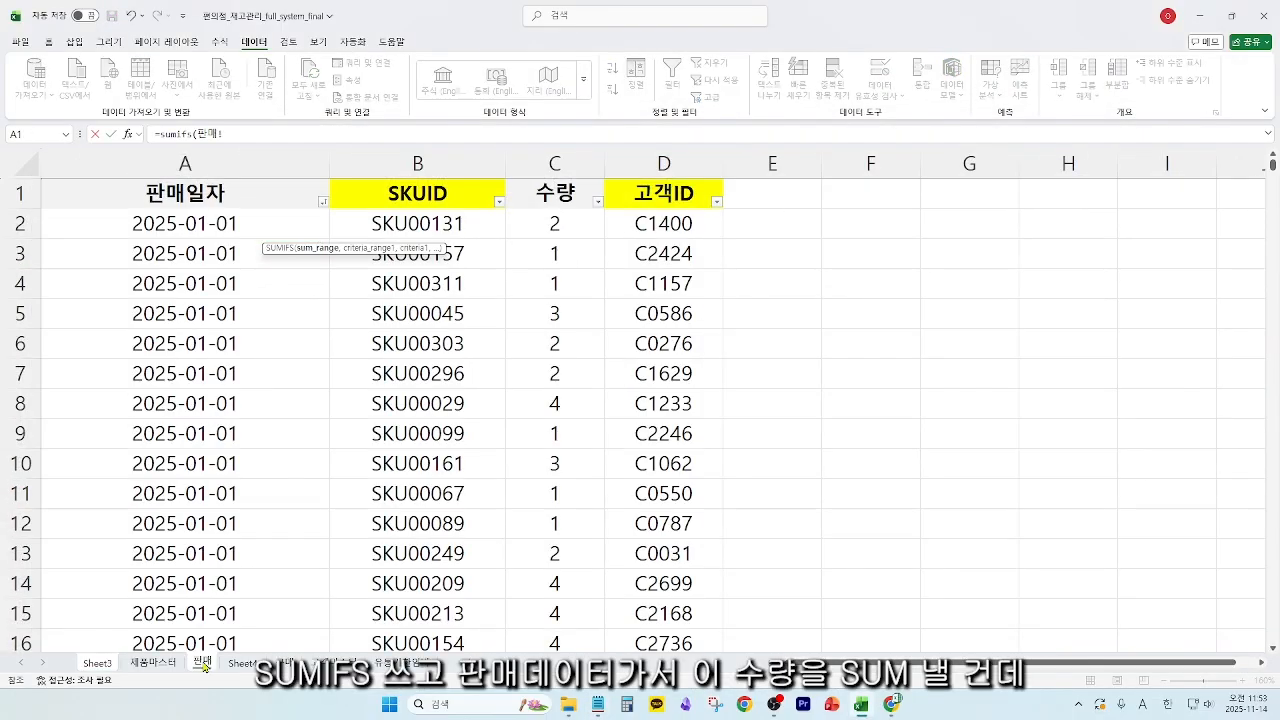
click(570, 165)
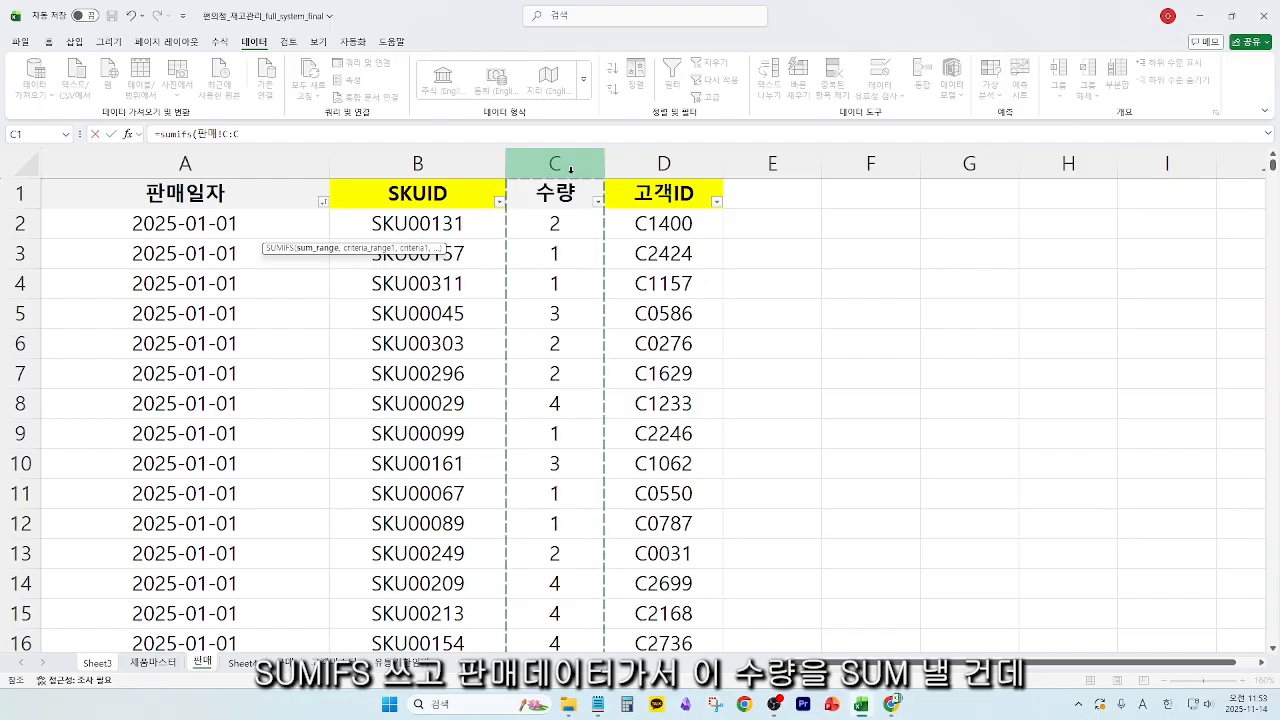
text(,)
click(243, 166)
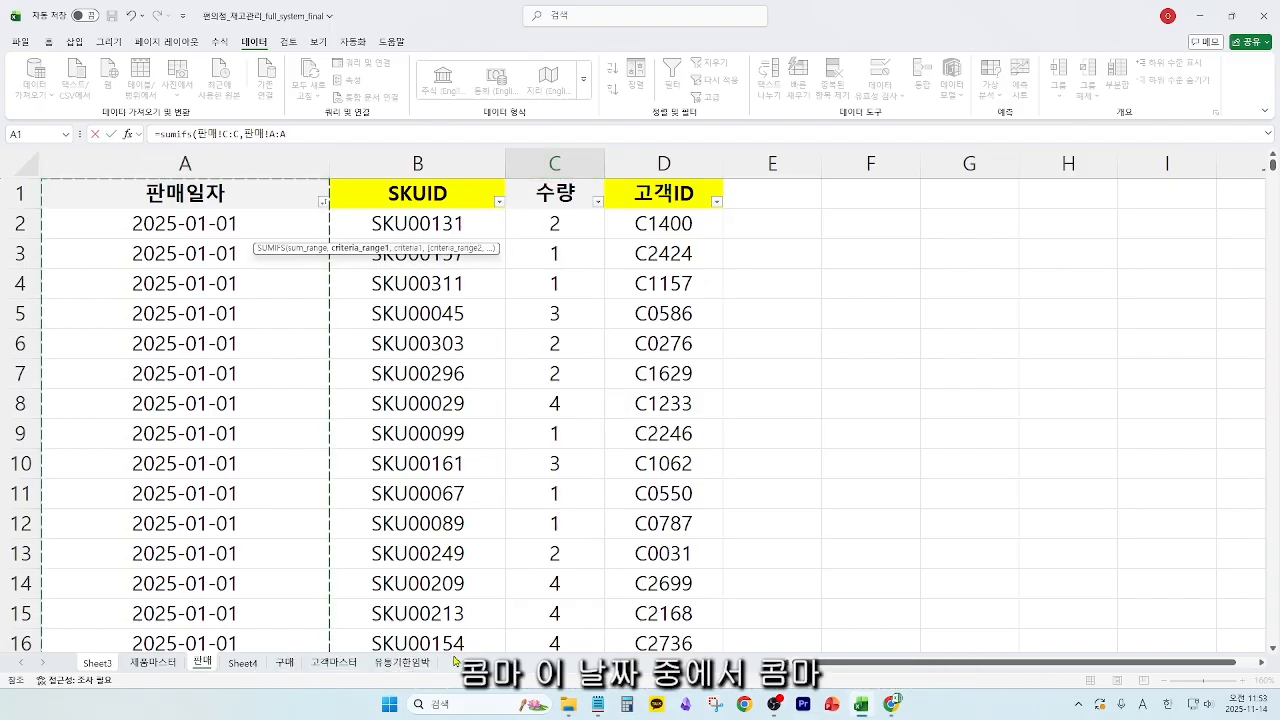
text(,)
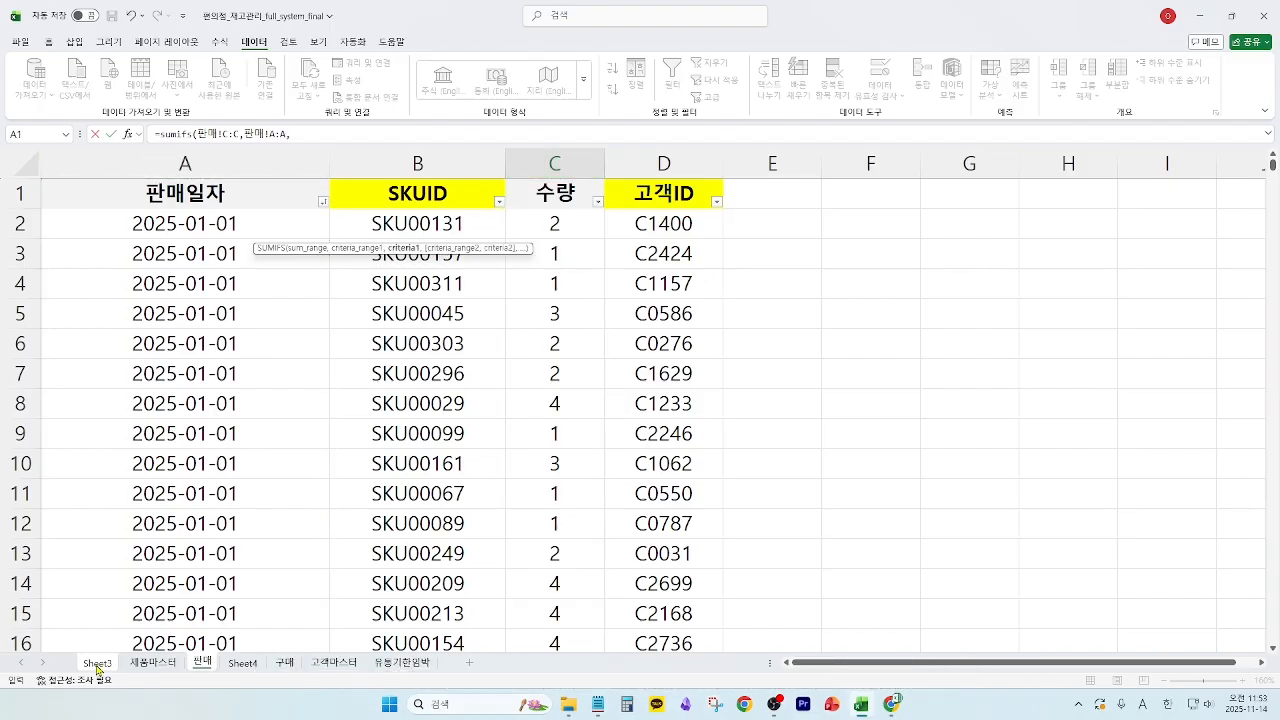
click(97, 663)
click(97, 232)
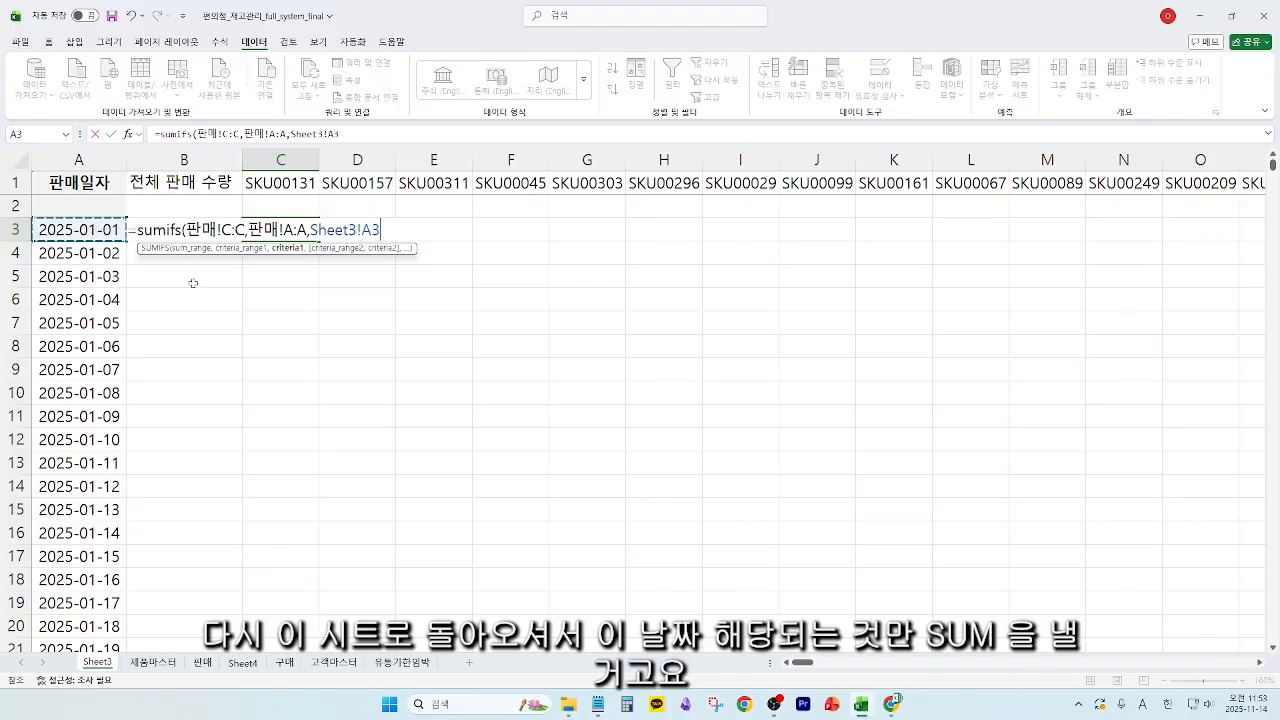
- Add a second SUMIFS criterion matching 판매!B:B to the SKU header Sheet3!C1 and complete the formula in C3
text(,)
click(203, 663)
click(435, 164)
text(,판매!B:B,)
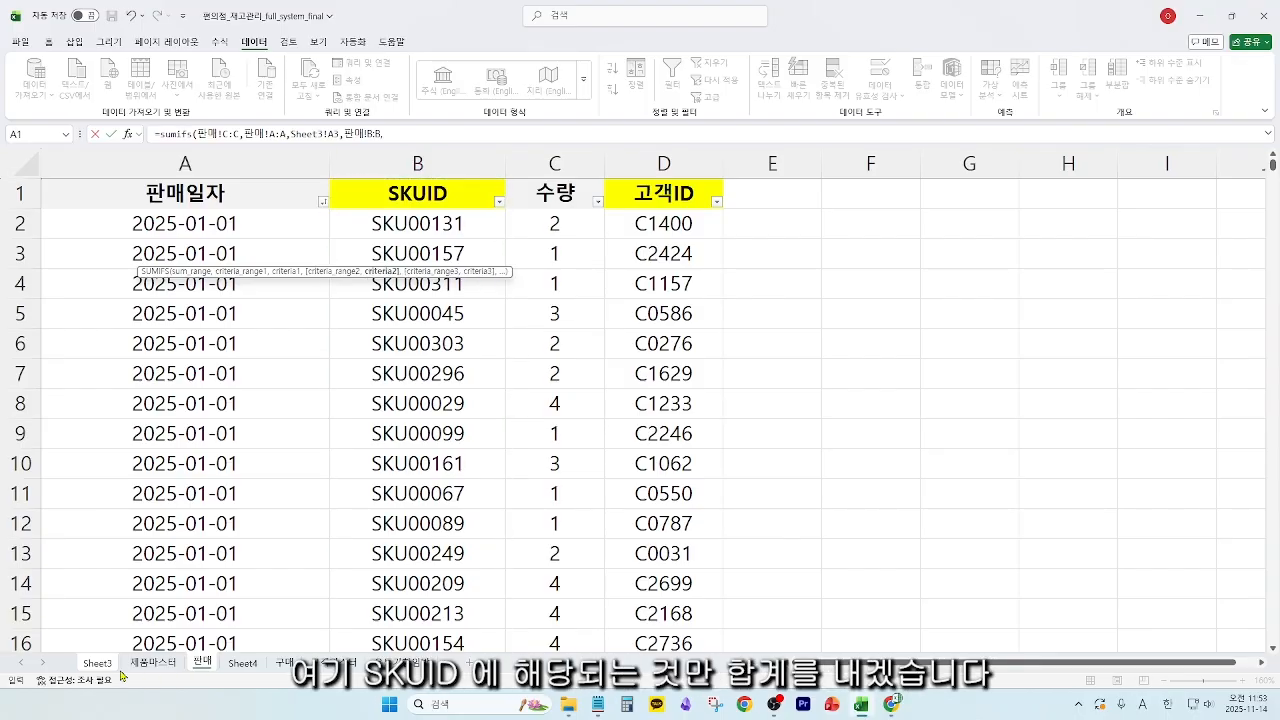
click(97, 663)
click(293, 190)
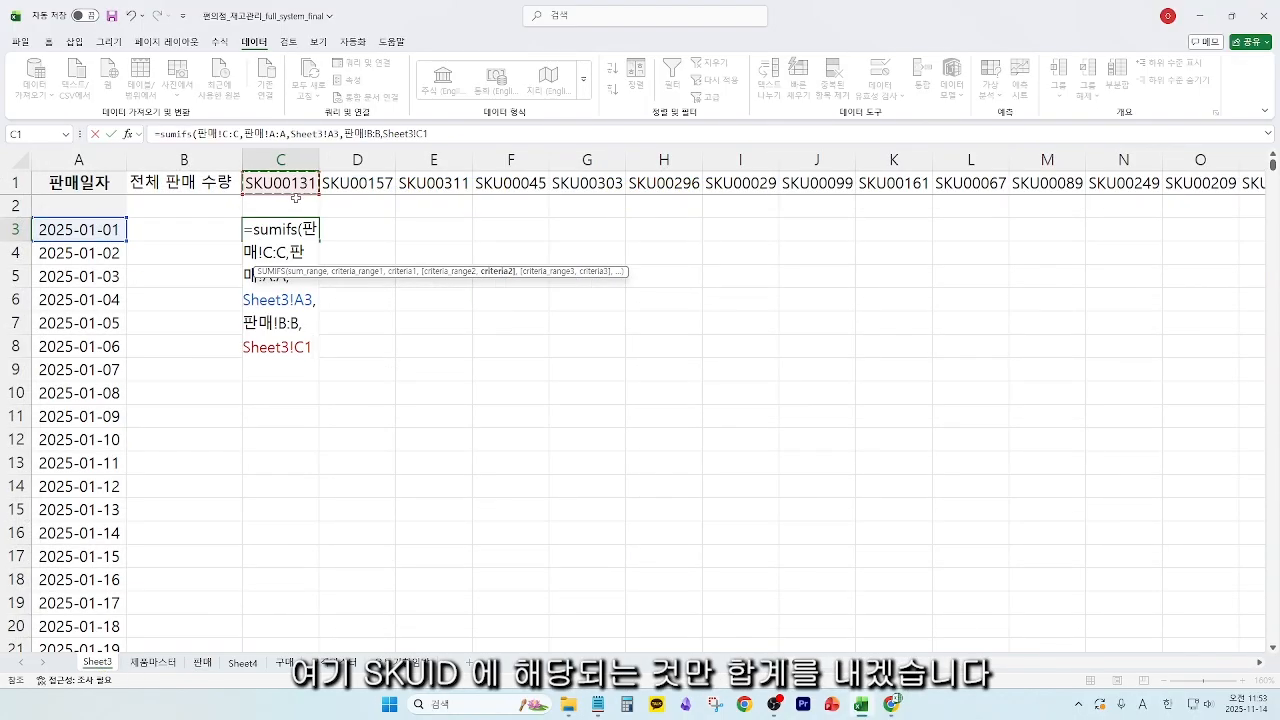
key(Return)
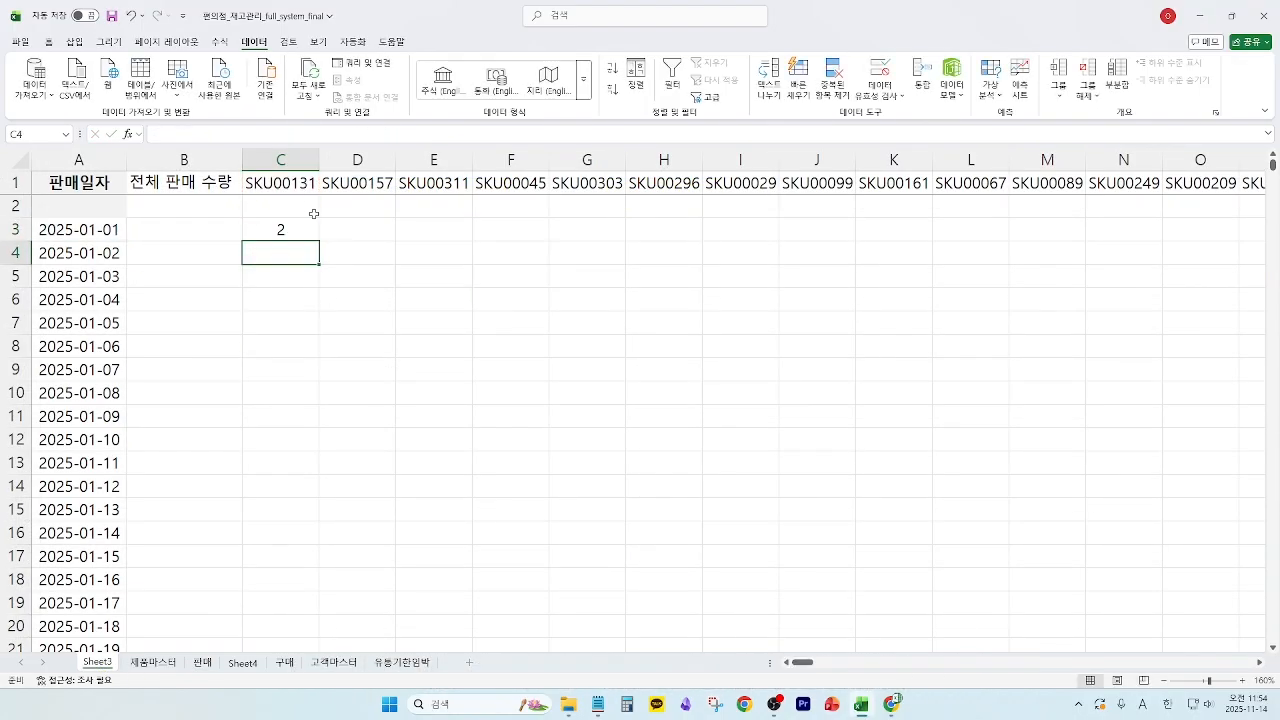
- Copy the C3 formula and mark out the date-by-SKU grid C3:AC35 as the intended fill area
click(297, 236)
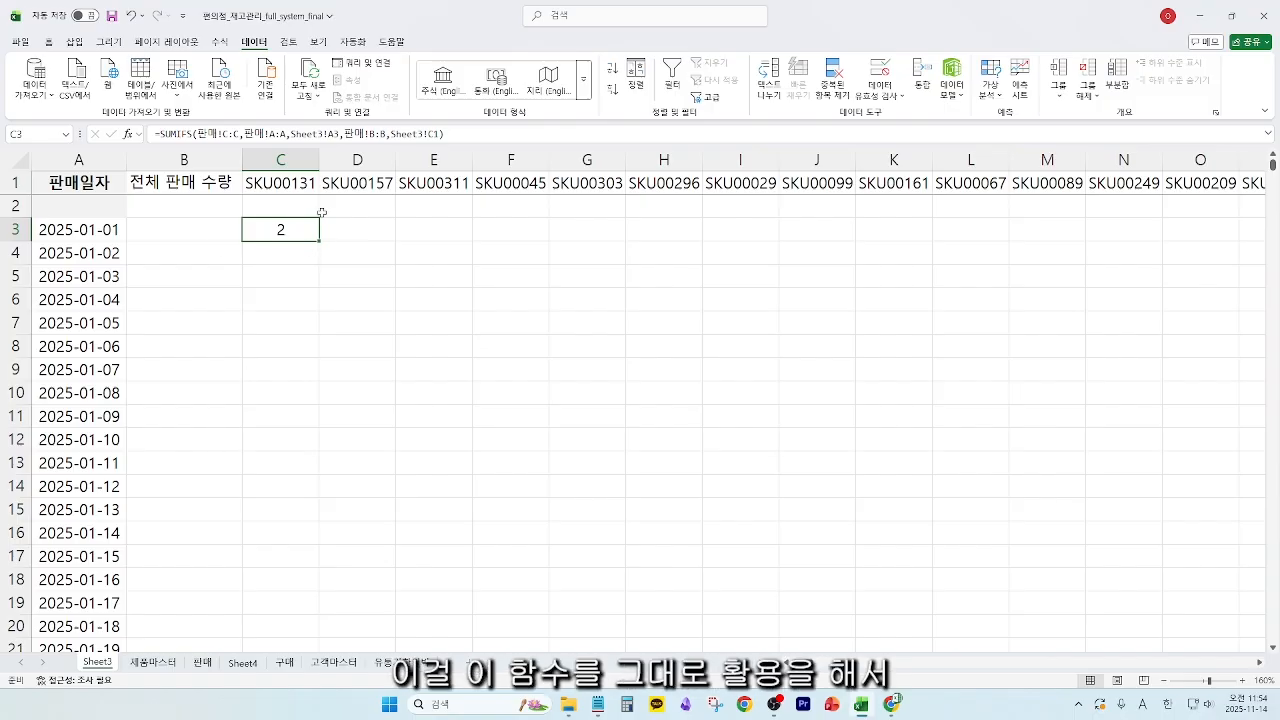
key(ctrl+c)
drag(250, 222, 1190, 611)
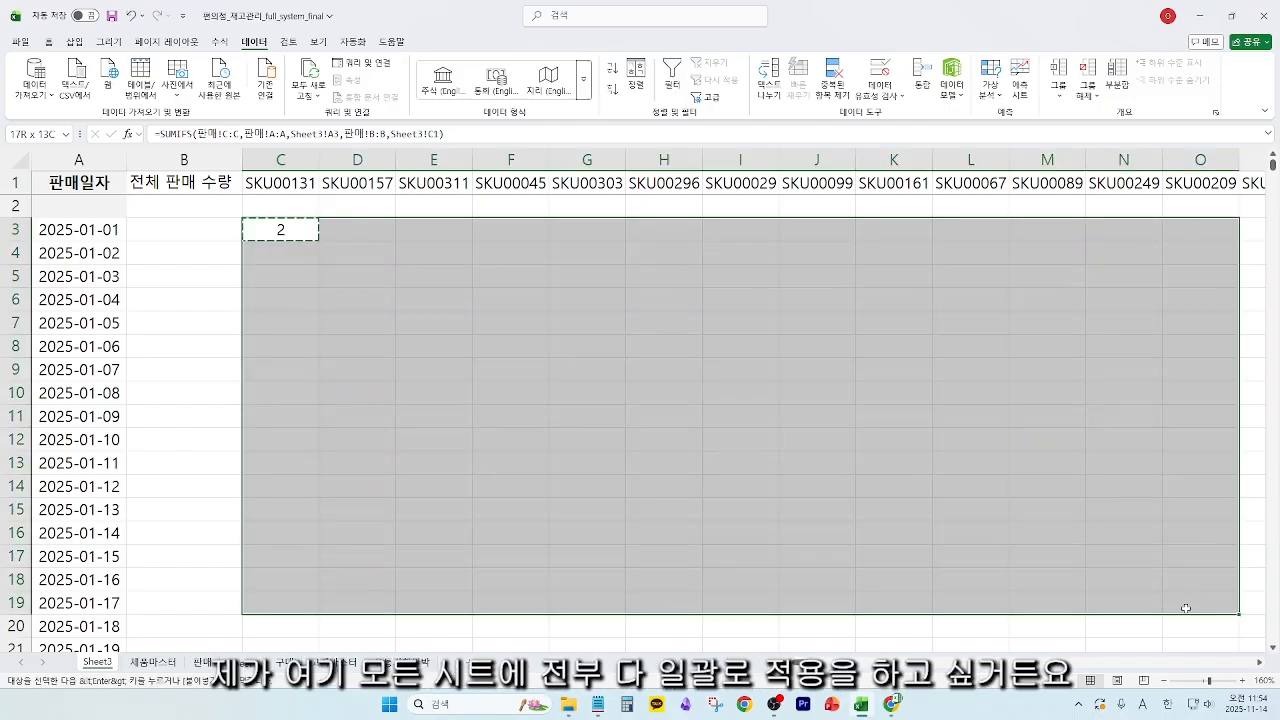
scroll(248, 416, down, 5)
shift+click(1006, 583)
shift+click(1190, 597)
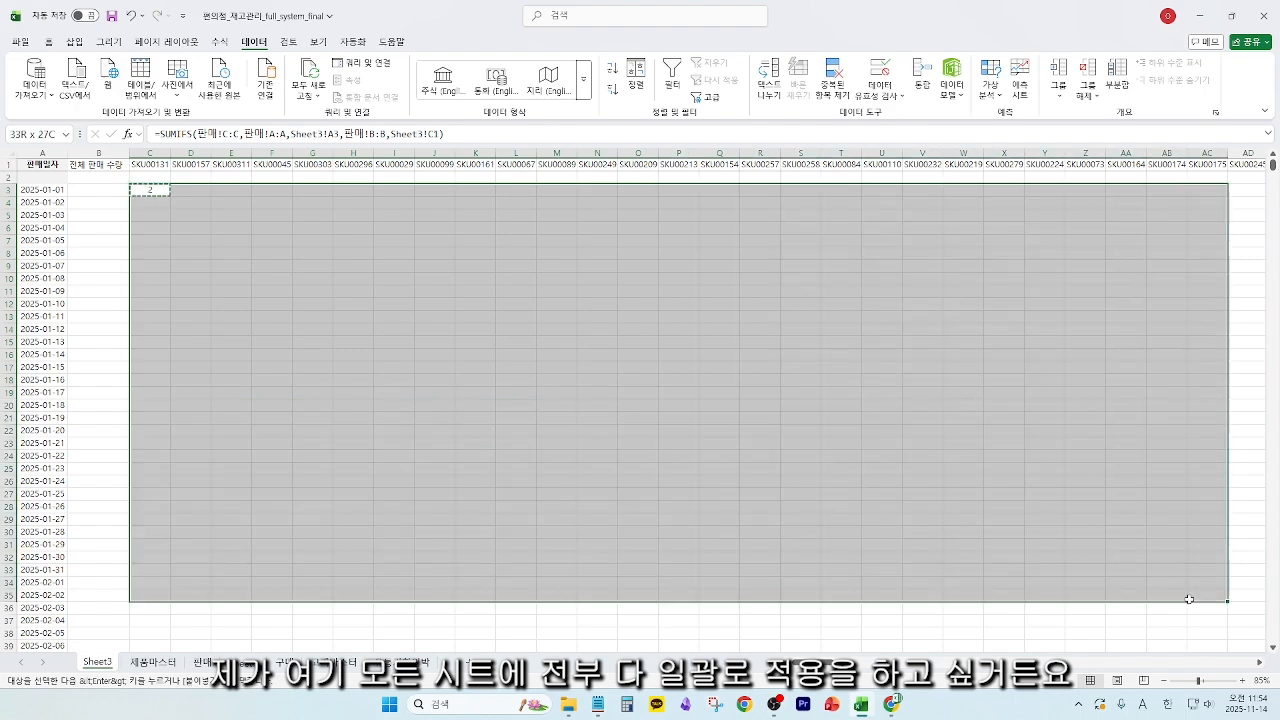
click(172, 231)
click(154, 189)
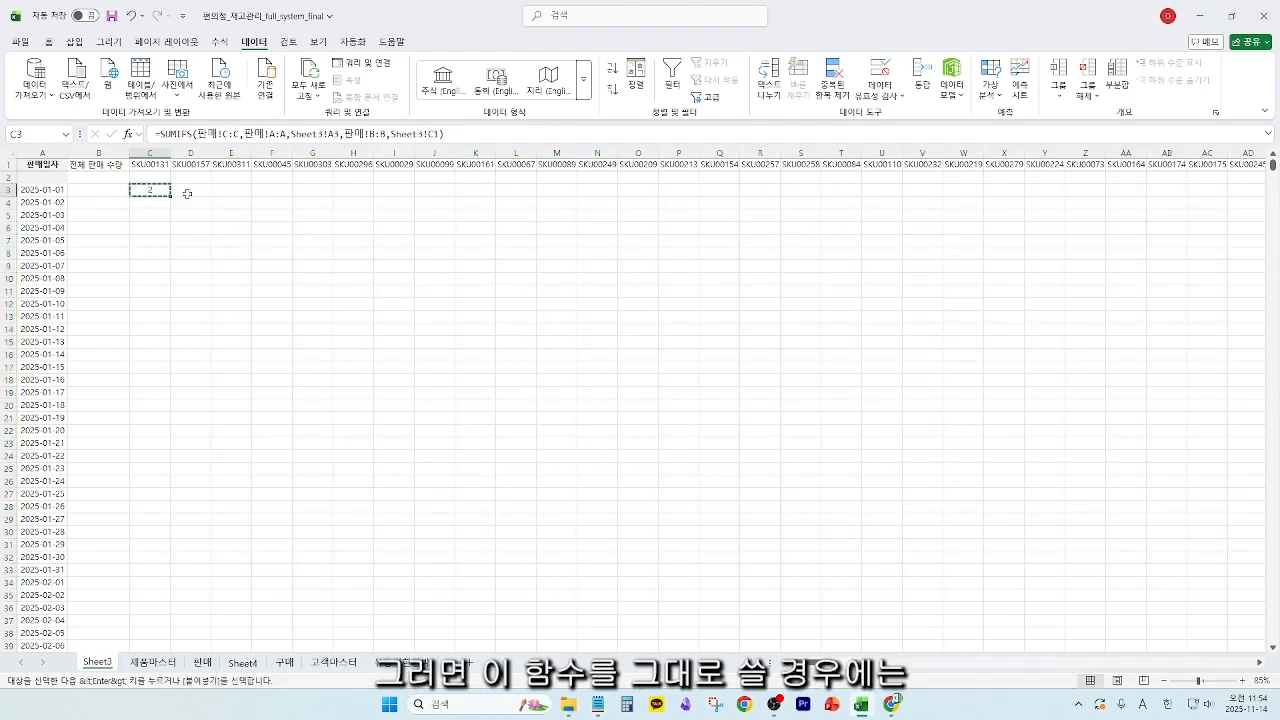
- Paste the copied SUMIFS formula across C3:I3 to test it with unlocked references
scroll(160, 195, up, 10)
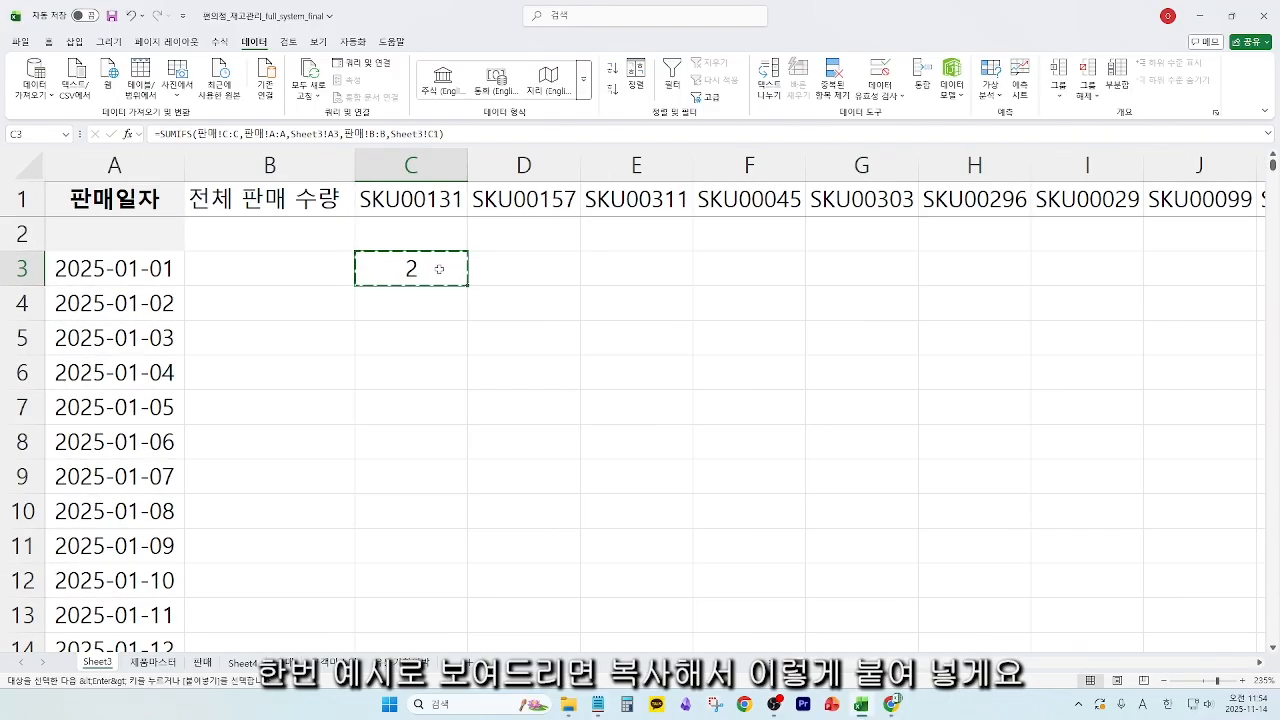
key(shift+Right)
key(shift+Right)
key(shift+Right)
key(shift+Right)
key(shift+Right)
key(shift+Right)
key(ctrl+v)
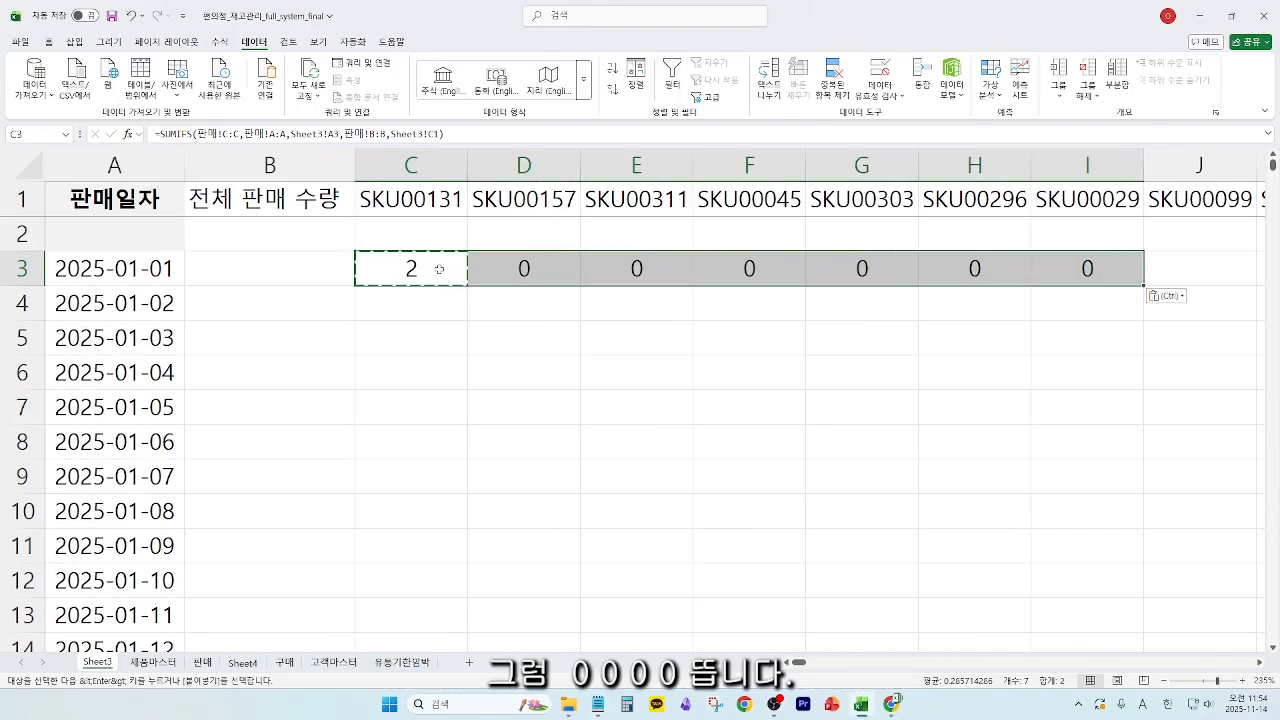
- Inspect the pasted formulas in D3 and F3 for shifted column references
click(426, 267)
double_click(494, 268)
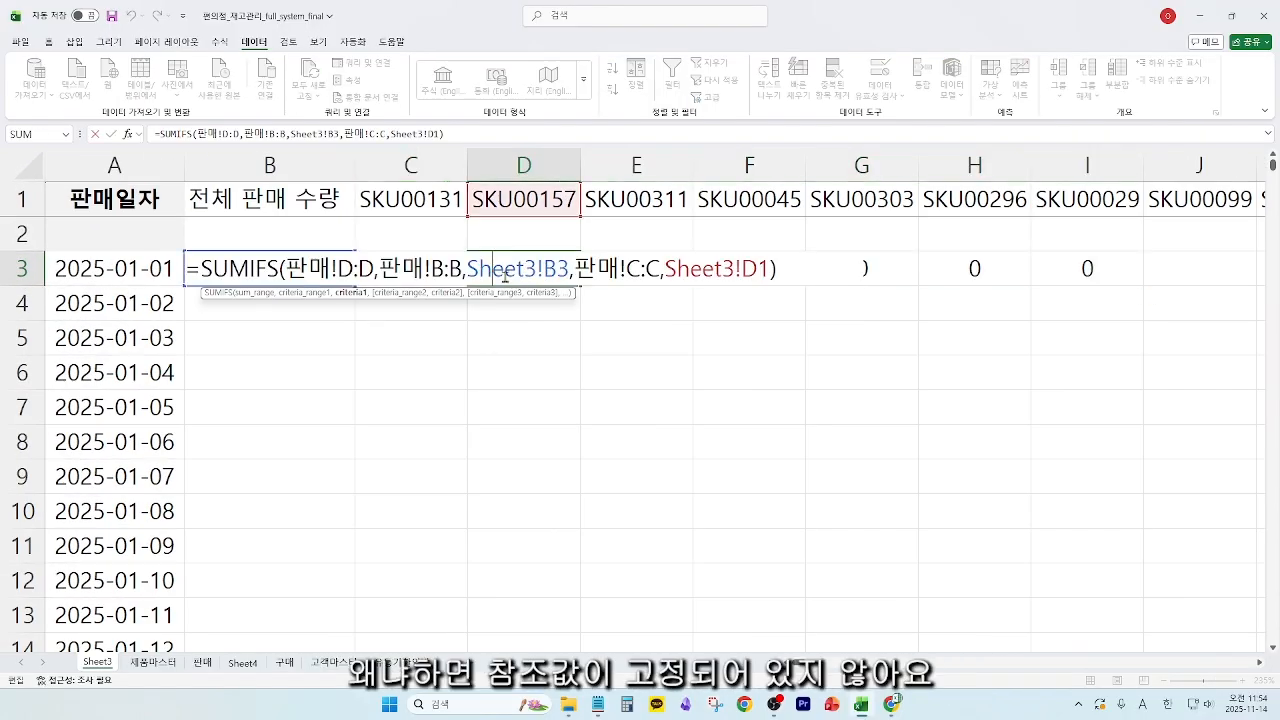
key(Escape)
double_click(735, 268)
key(Escape)
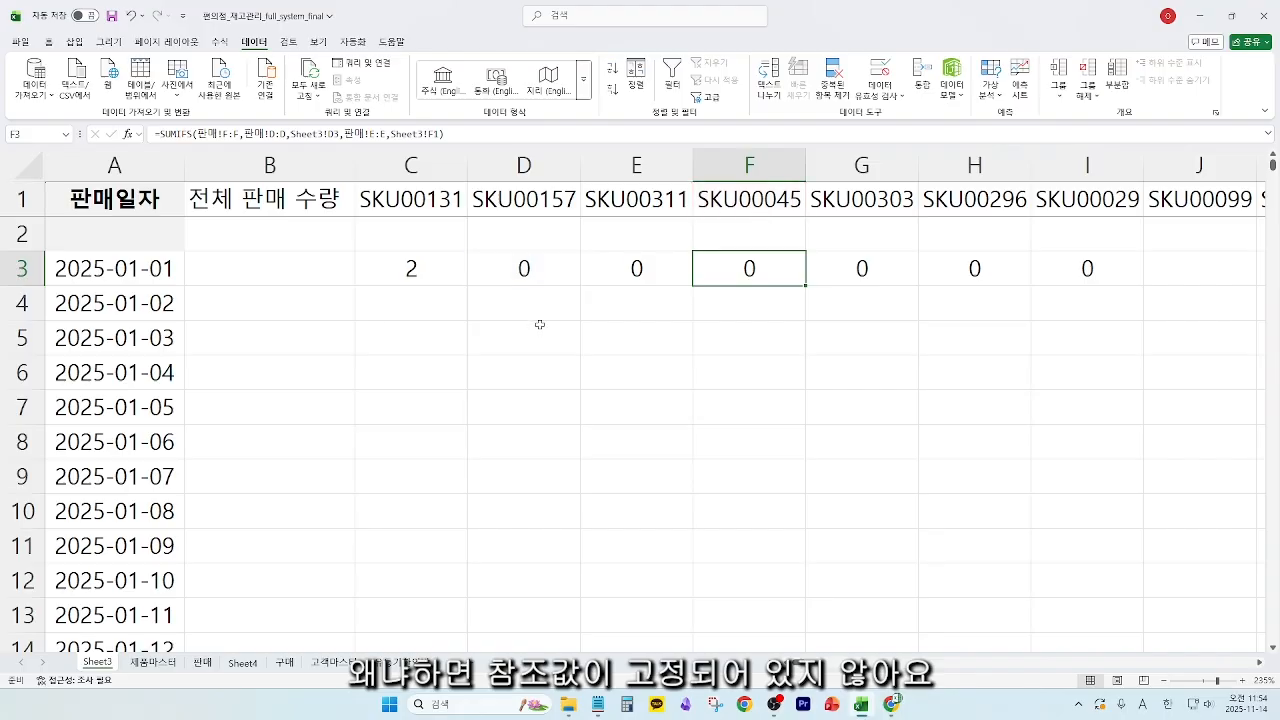
- Clear the test formulas from D3:I3
drag(528, 271, 1049, 271)
key(Delete)
click(861, 407)
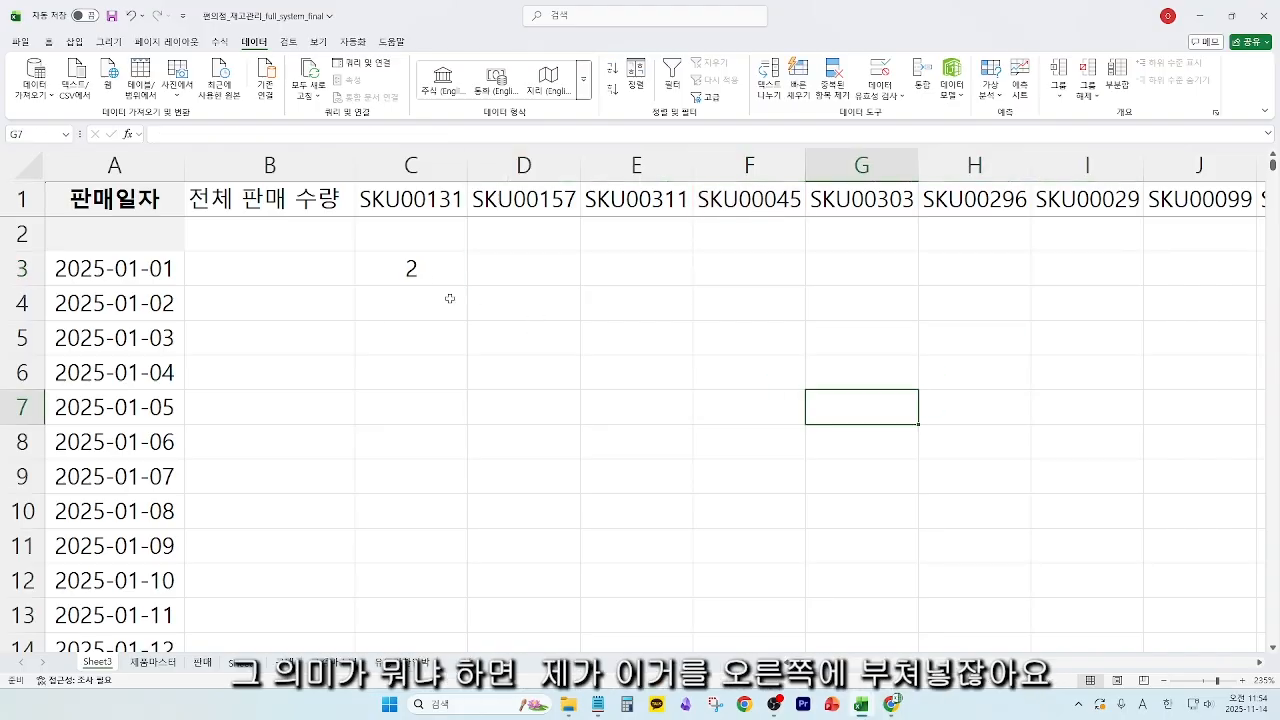
- Copy the C3 formula into D3, under the next SKU
click(420, 272)
key(ctrl+c)
click(510, 280)
key(ctrl+v)
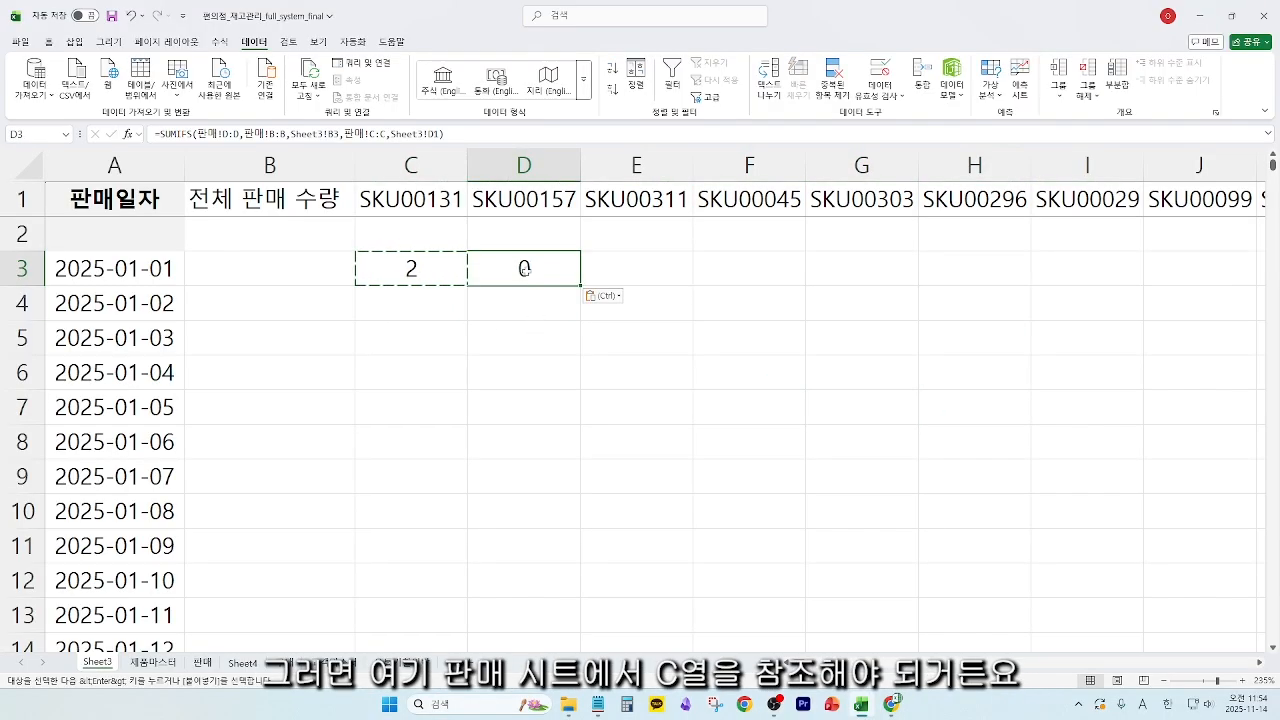
- Examine the sum range in the C3 formula and the 수량 column C it refers to on the 판매 sheet
click(410, 268)
click(248, 133)
drag(240, 133, 205, 133)
key(Escape)
click(202, 662)
click(584, 171)
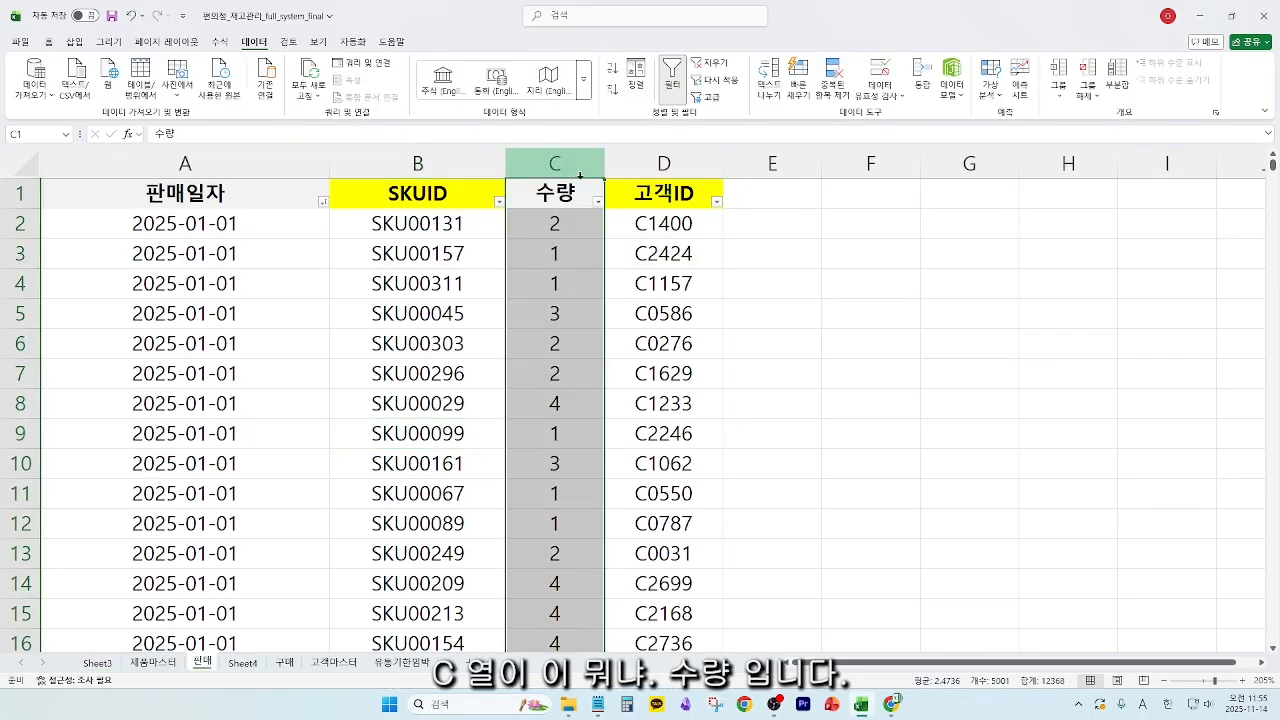
- Return to Sheet3 and paste the C3 formula over D3 again
click(97, 662)
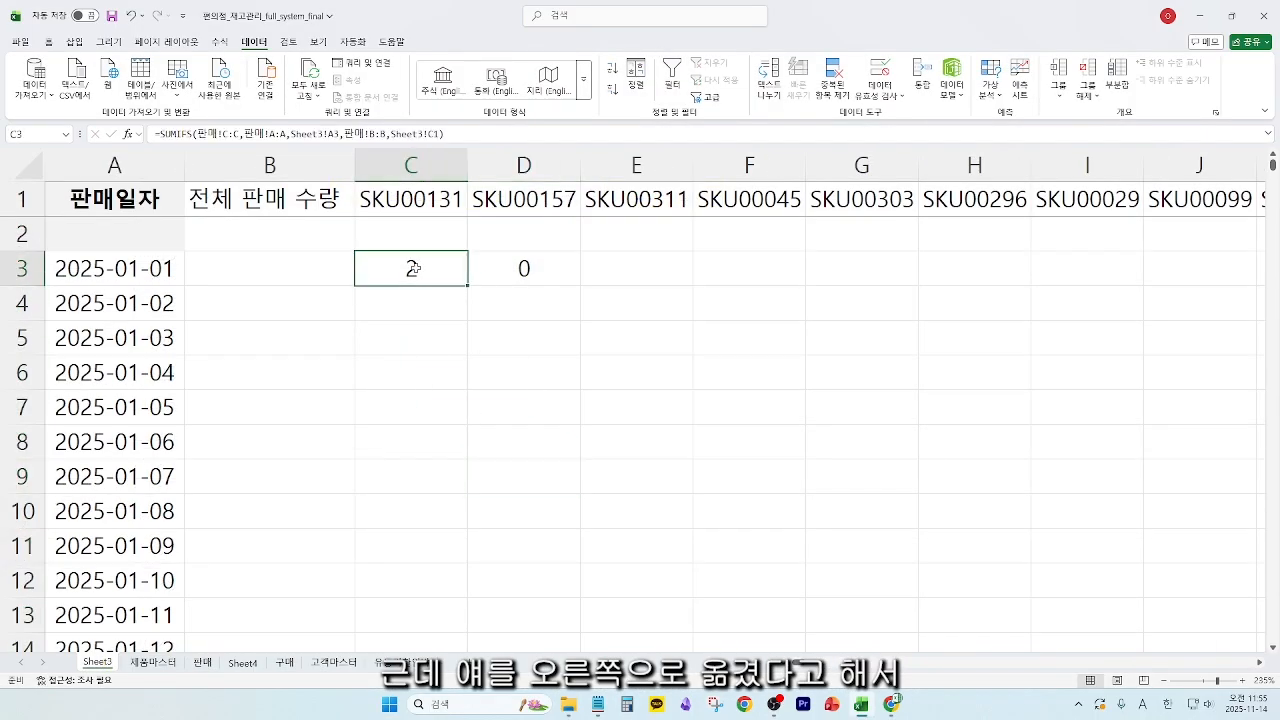
key(ctrl+c)
click(503, 272)
key(ctrl+v)
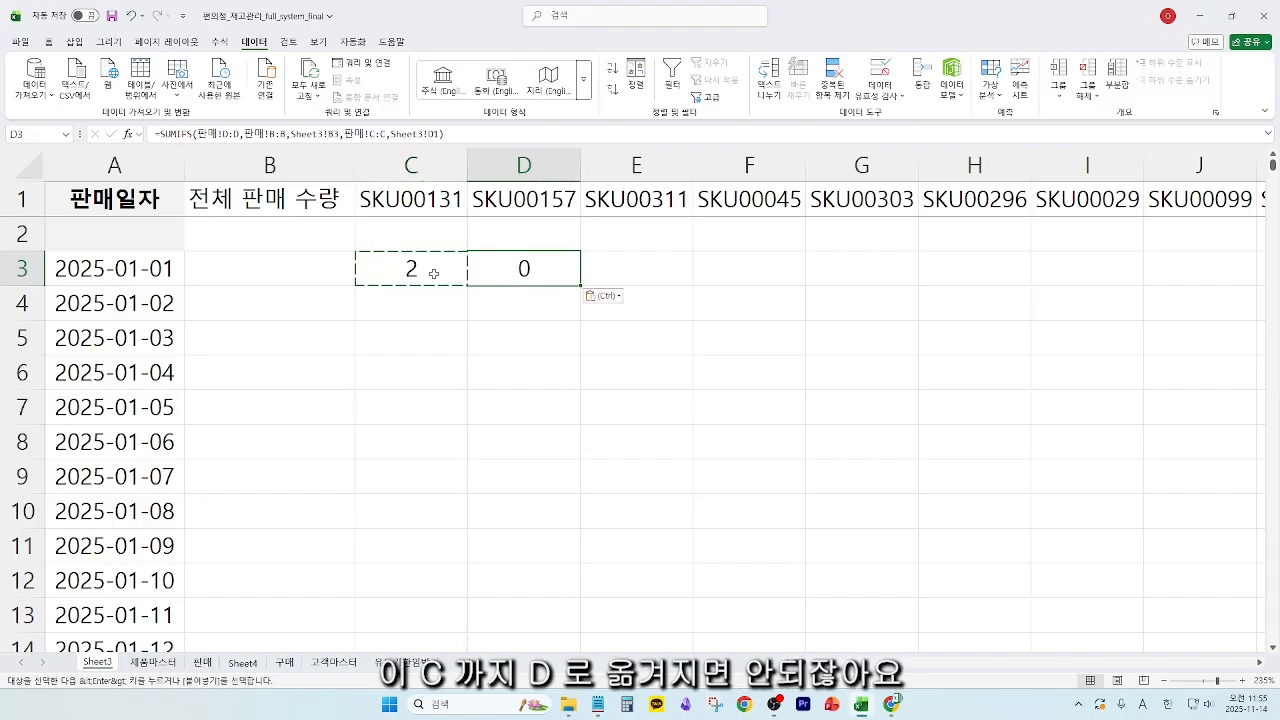
- Compare the 고객ID column D with the 수량 column C on the 판매 sheet
click(202, 662)
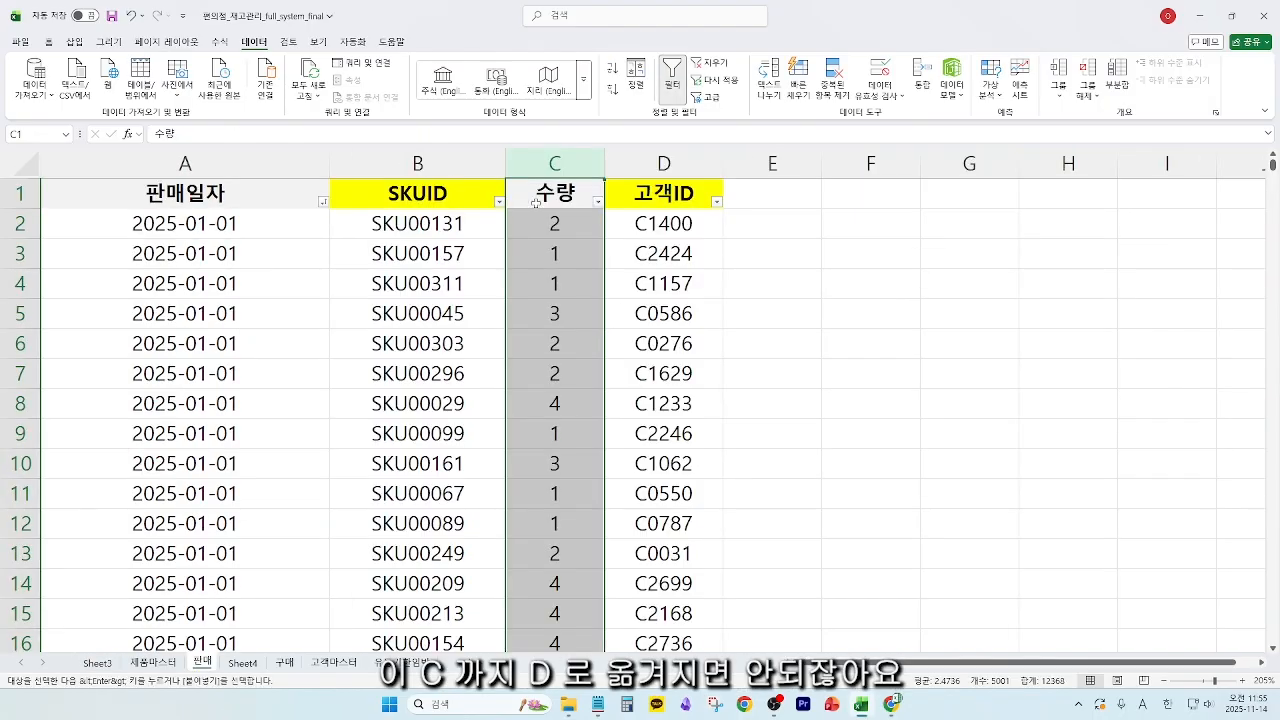
click(655, 165)
click(556, 165)
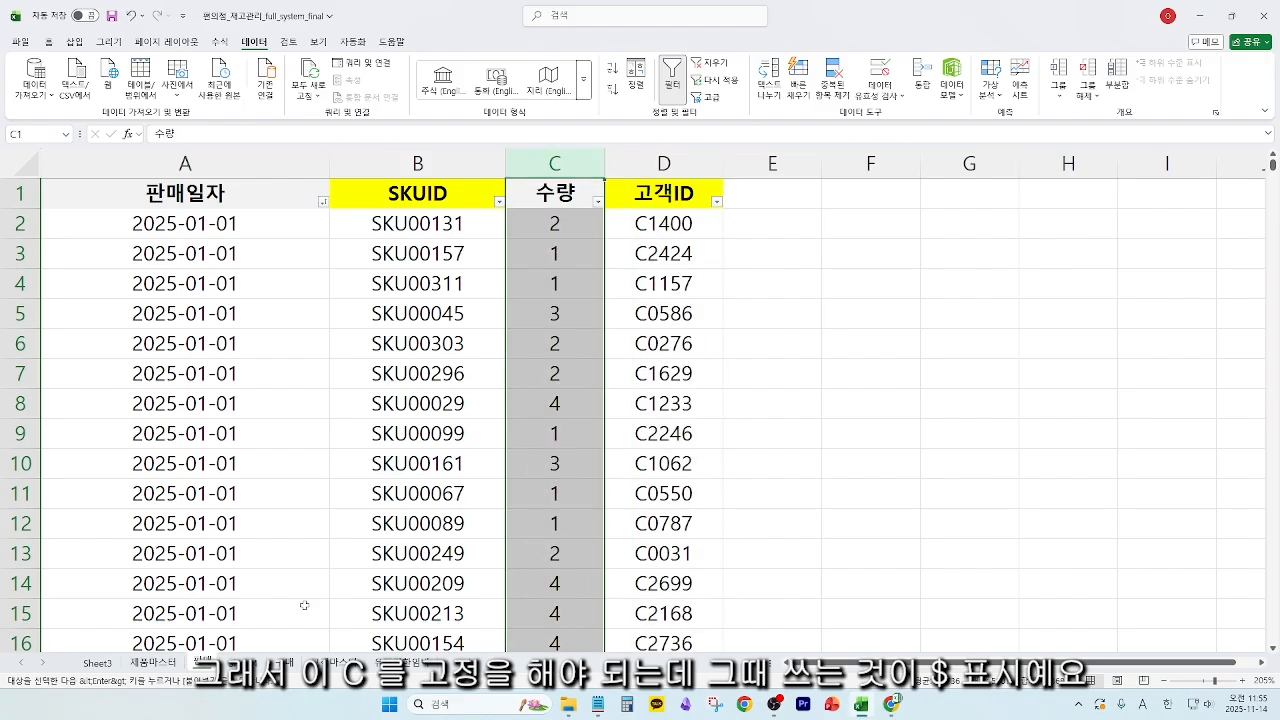
- Lock the sum range in Sheet3's C3 formula as 판매!$C:$C
click(98, 663)
click(526, 406)
double_click(403, 266)
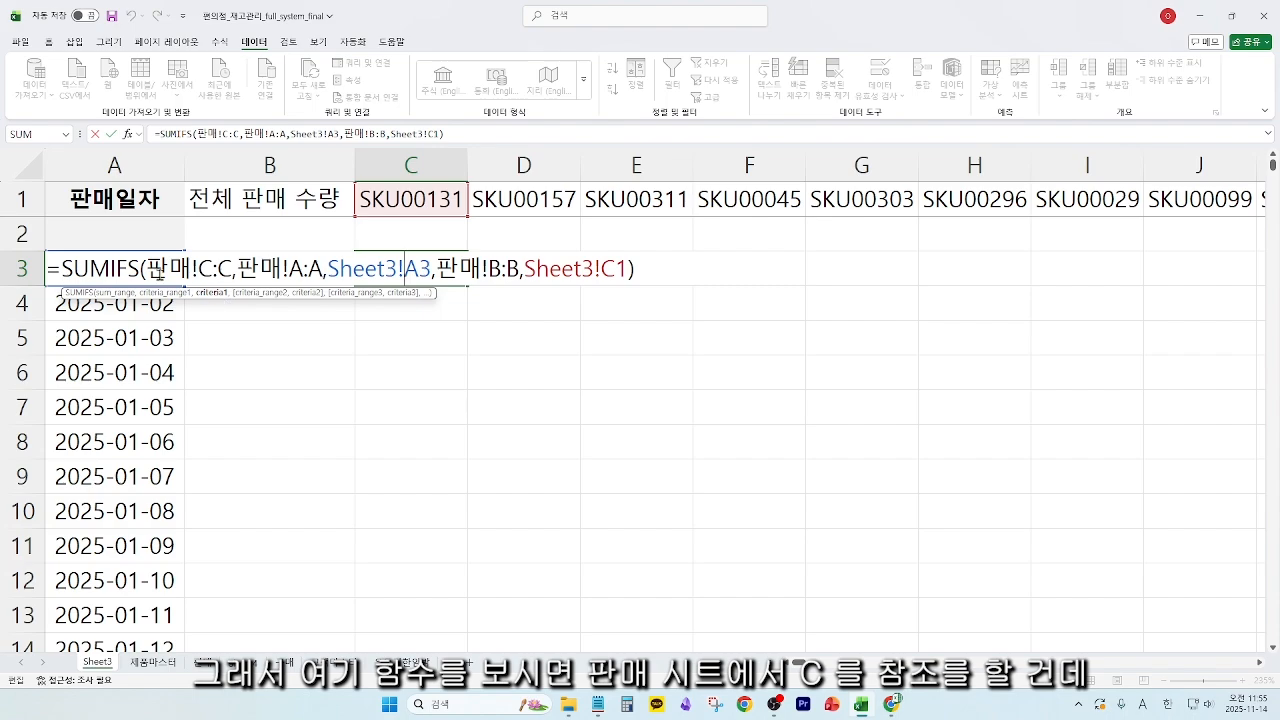
drag(152, 268, 237, 268)
double_click(222, 268)
click(205, 268)
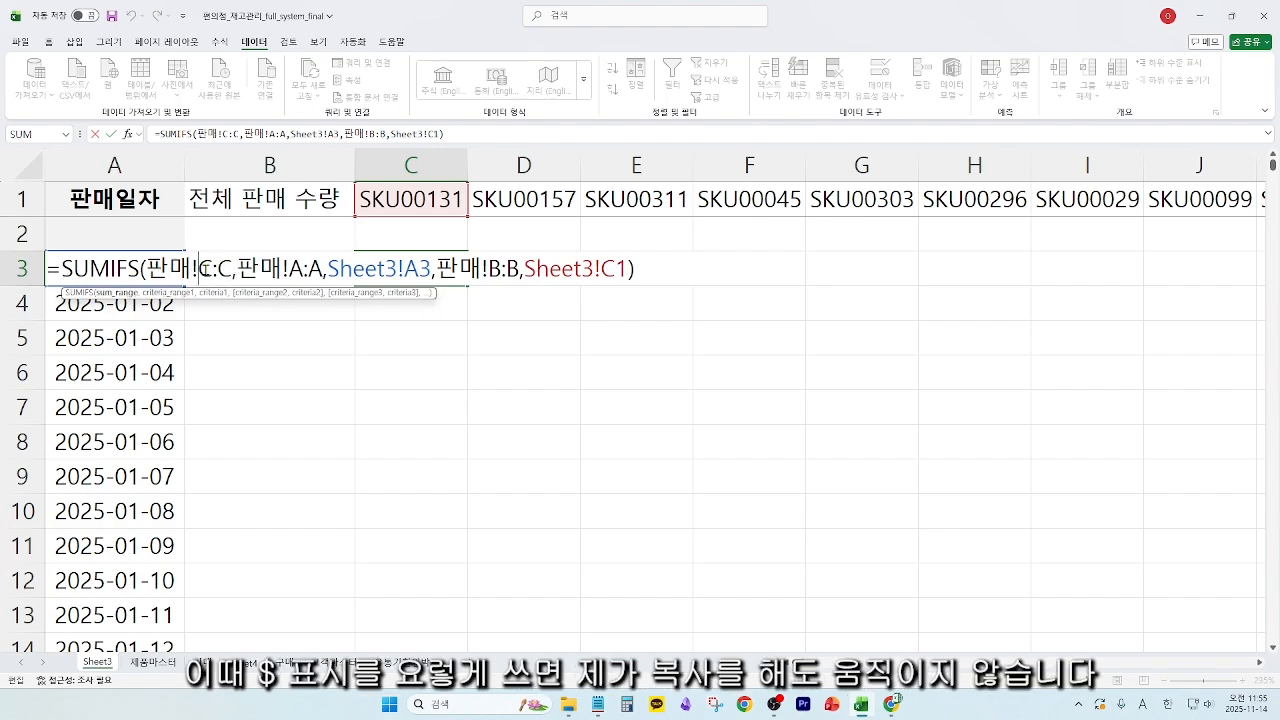
text($C:$)
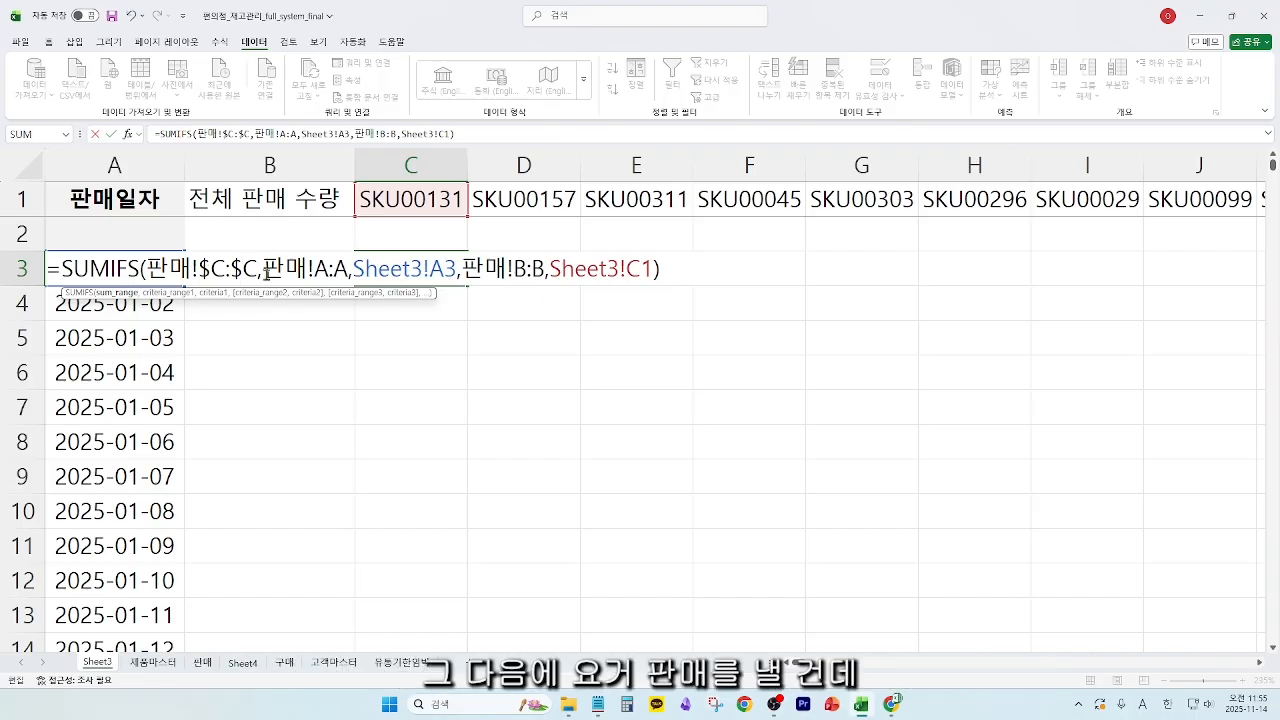
- Compare the 판매일자 column A with the SKUID column B on the 판매 sheet as the formula's criteria ranges
drag(264, 270, 146, 270)
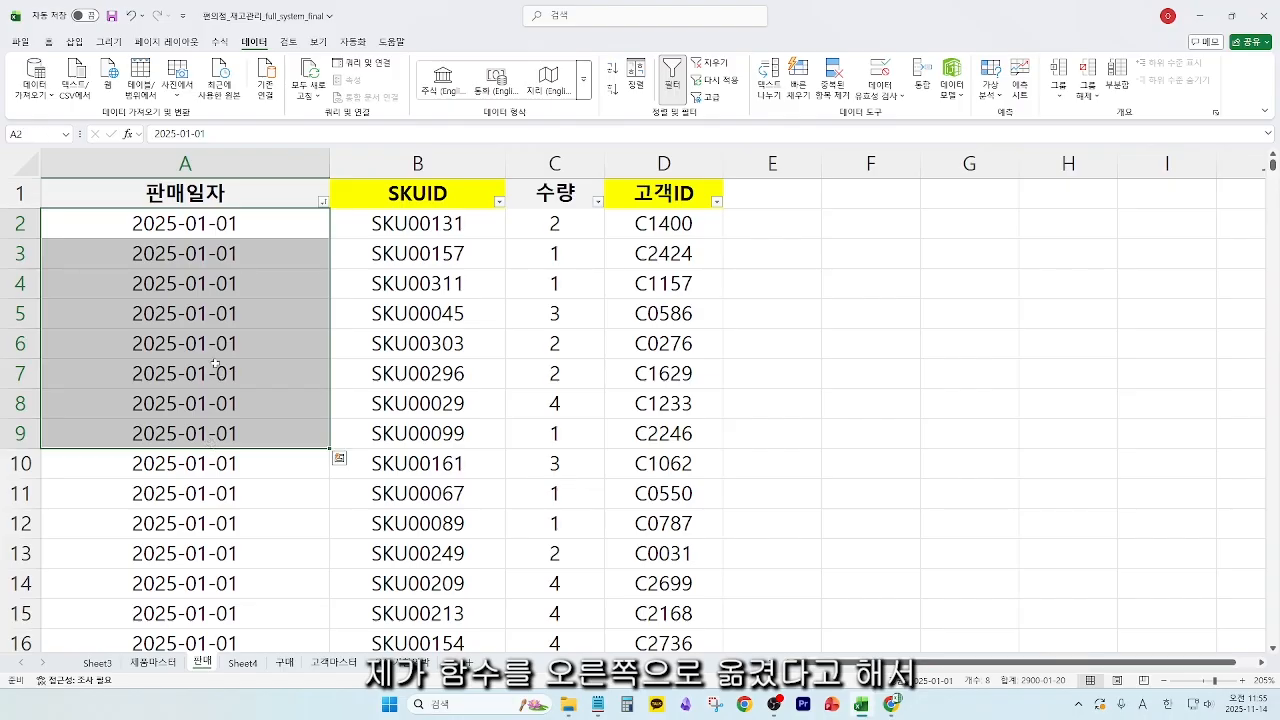
click(290, 165)
click(394, 160)
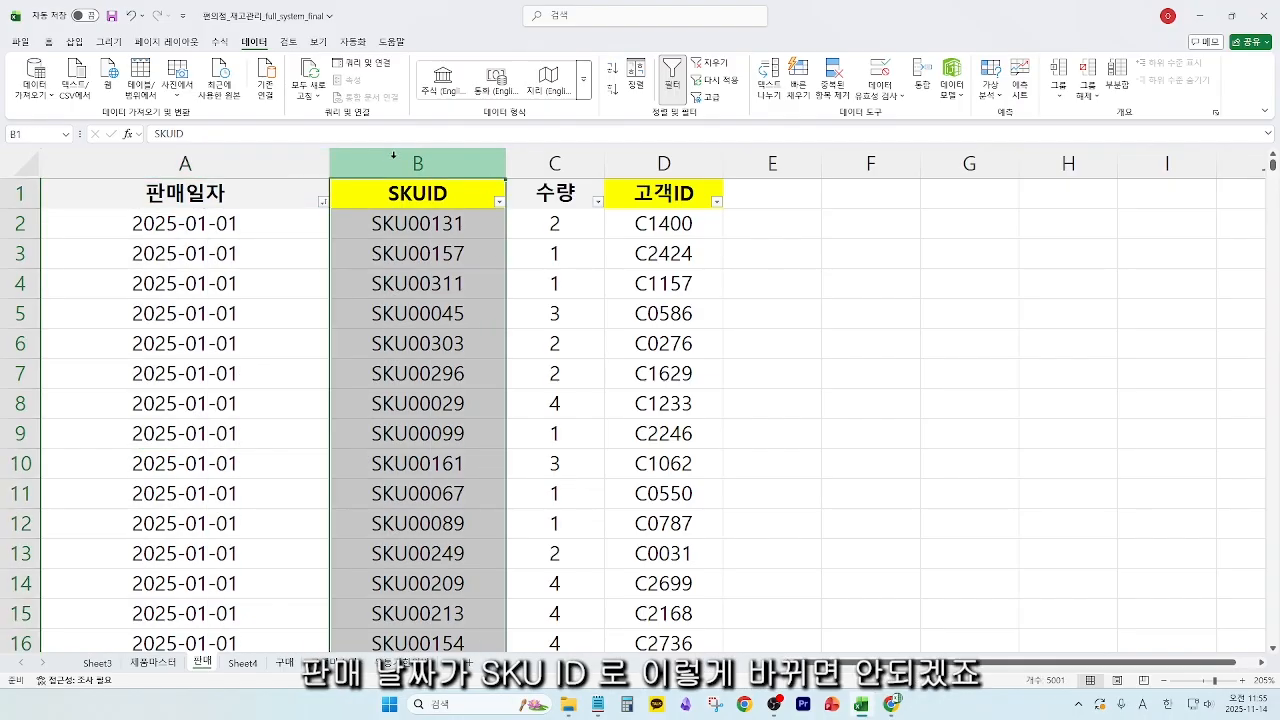
click(262, 166)
click(389, 167)
click(291, 166)
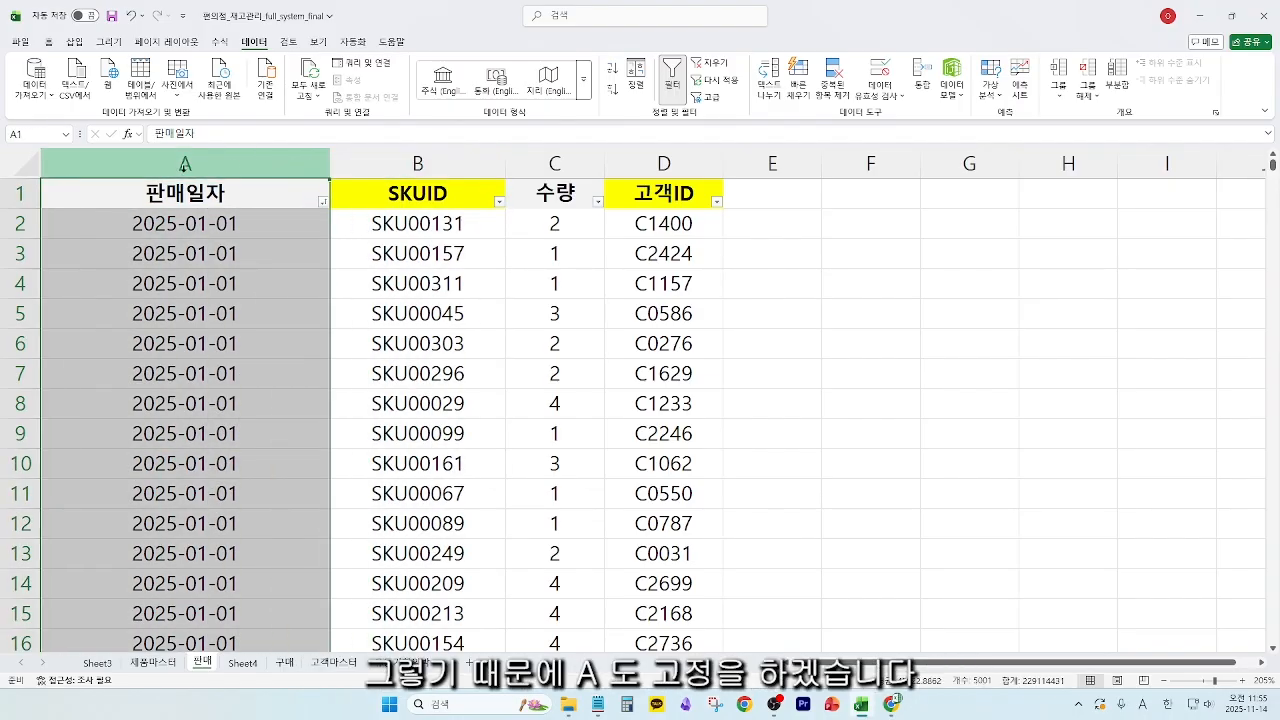
- Lock the date criteria range in Sheet3's C3 formula as 판매!$A:$A and confirm the formula
click(97, 664)
double_click(385, 270)
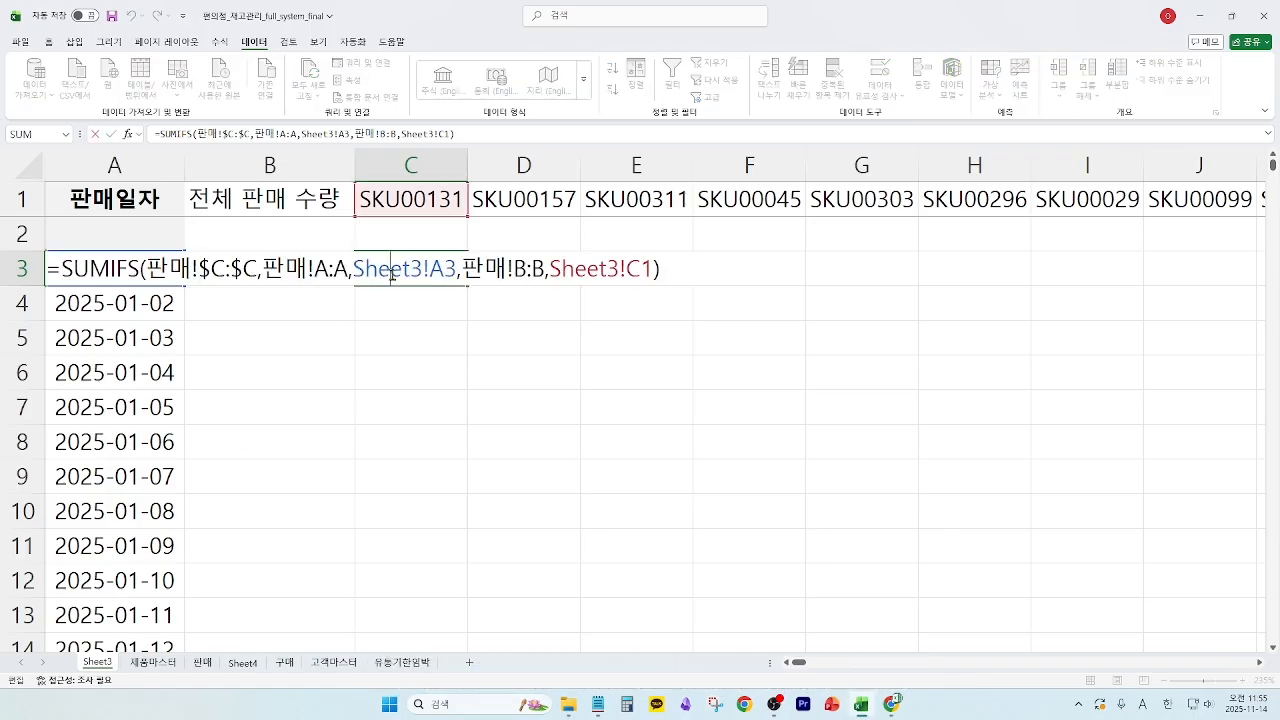
text($)
key(Right)
key(Right)
text($)
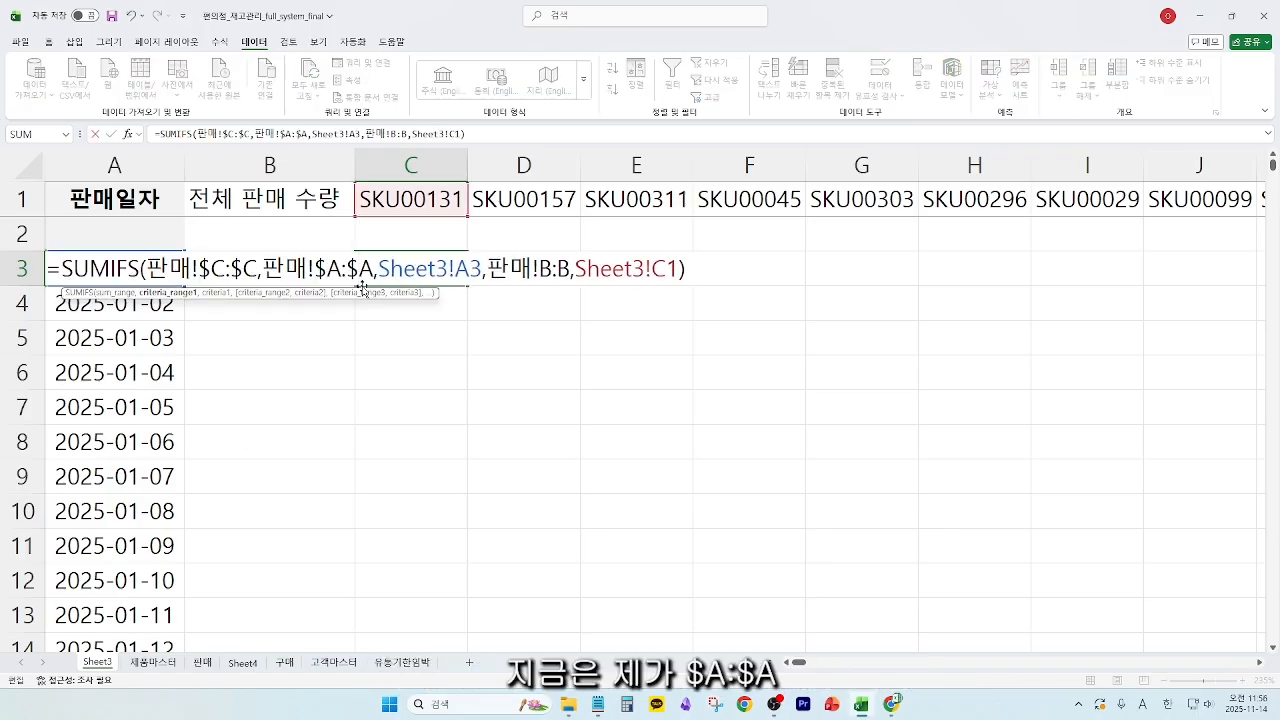
key(BackSpace)
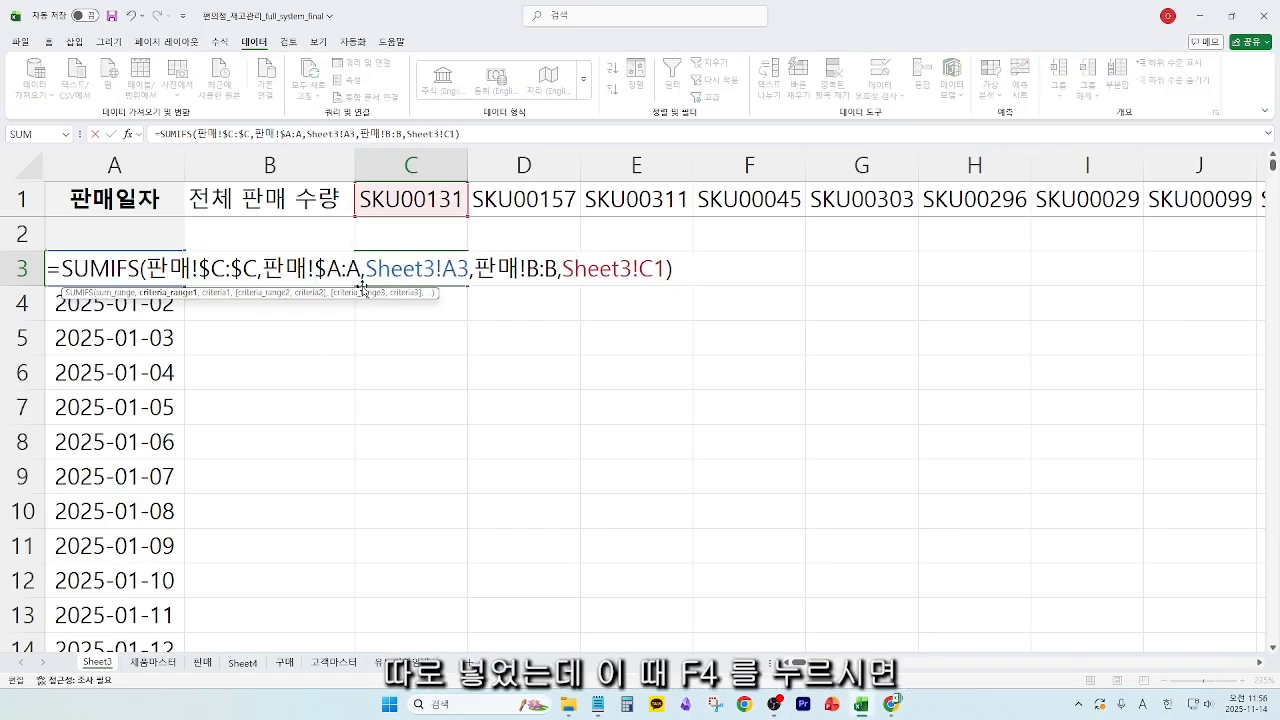
key(BackSpace)
key(F4)
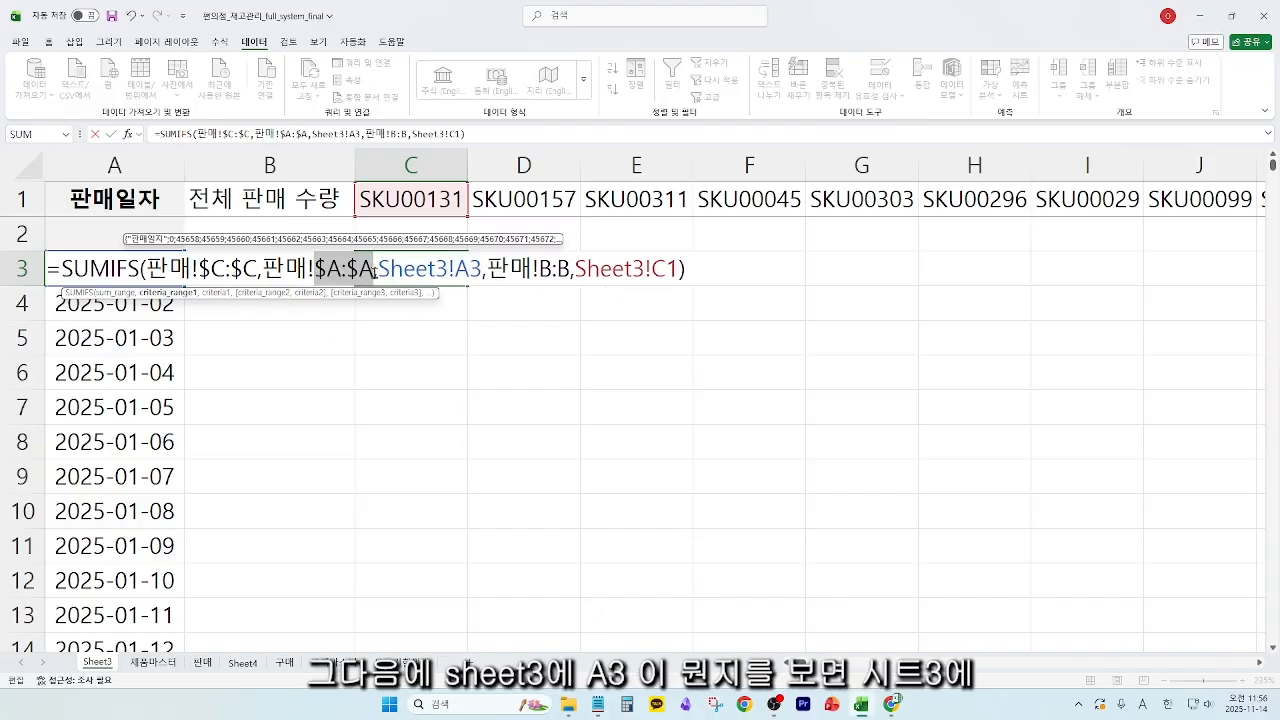
key(Return)
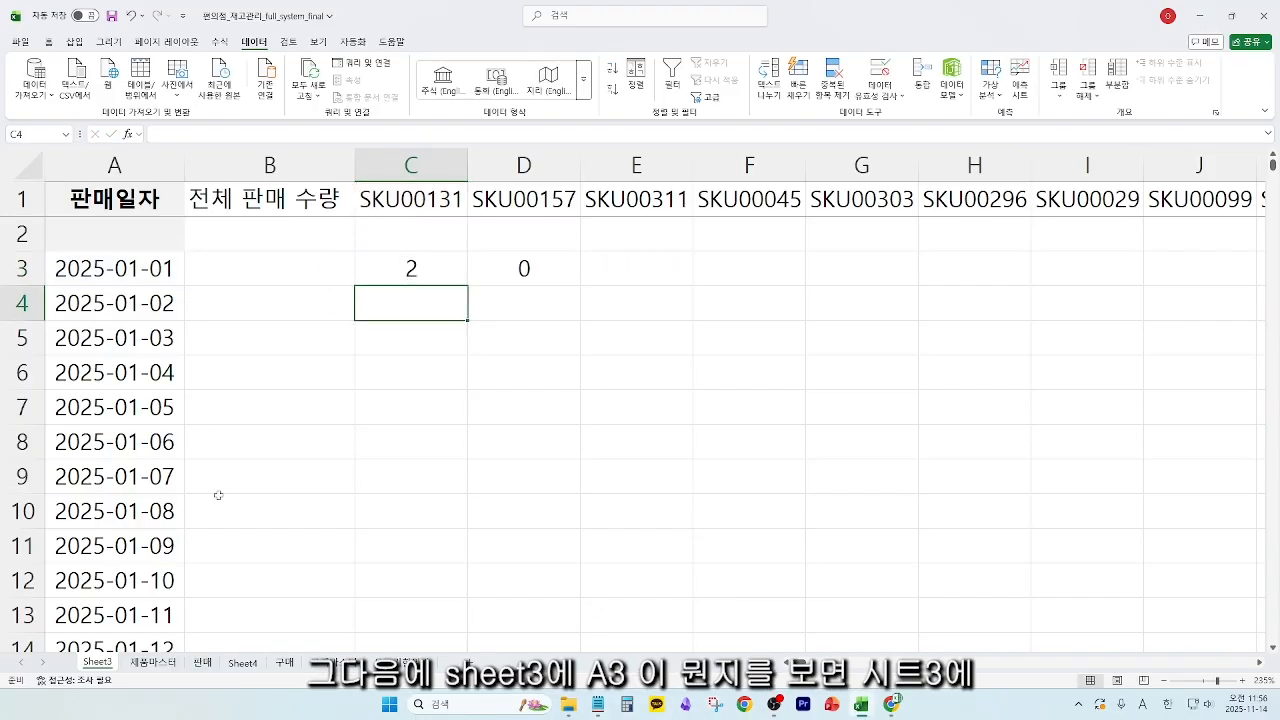
- Copy the SUMIFS formula from C3 into C4 and D4 to test how its date reference shifts
click(400, 266)
click(120, 270)
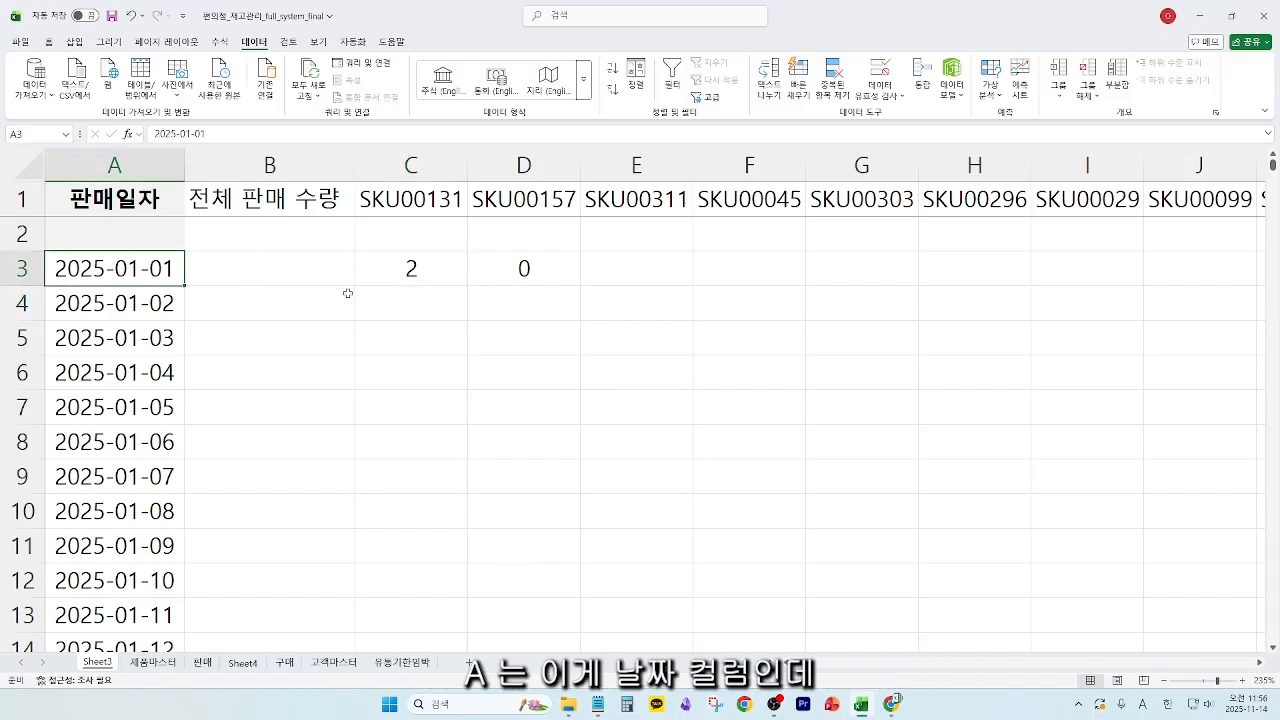
click(430, 268)
key(ctrl+c)
click(457, 305)
key(ctrl+v)
key(ctrl+c)
click(523, 303)
key(ctrl+v)
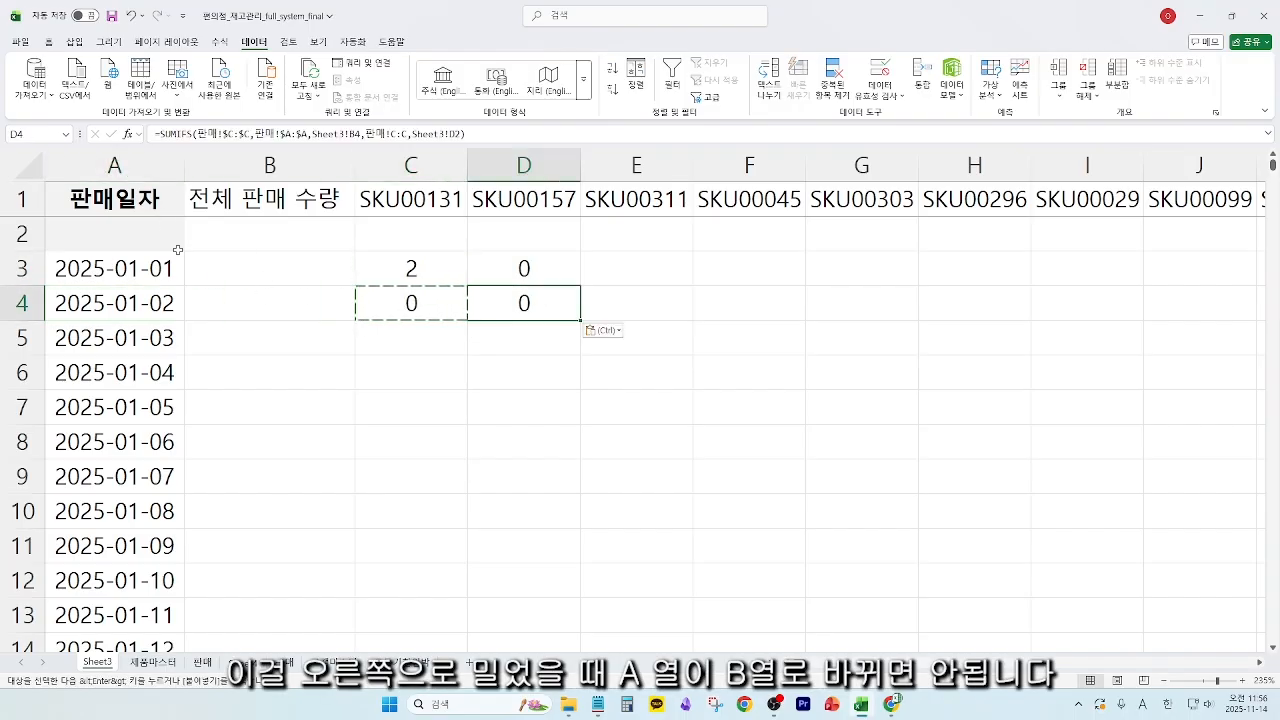
- Compare the 판매일자 column A with the neighbouring column B as the date reference, checking the dates down column A
click(114, 165)
drag(183, 168, 232, 163)
click(234, 163)
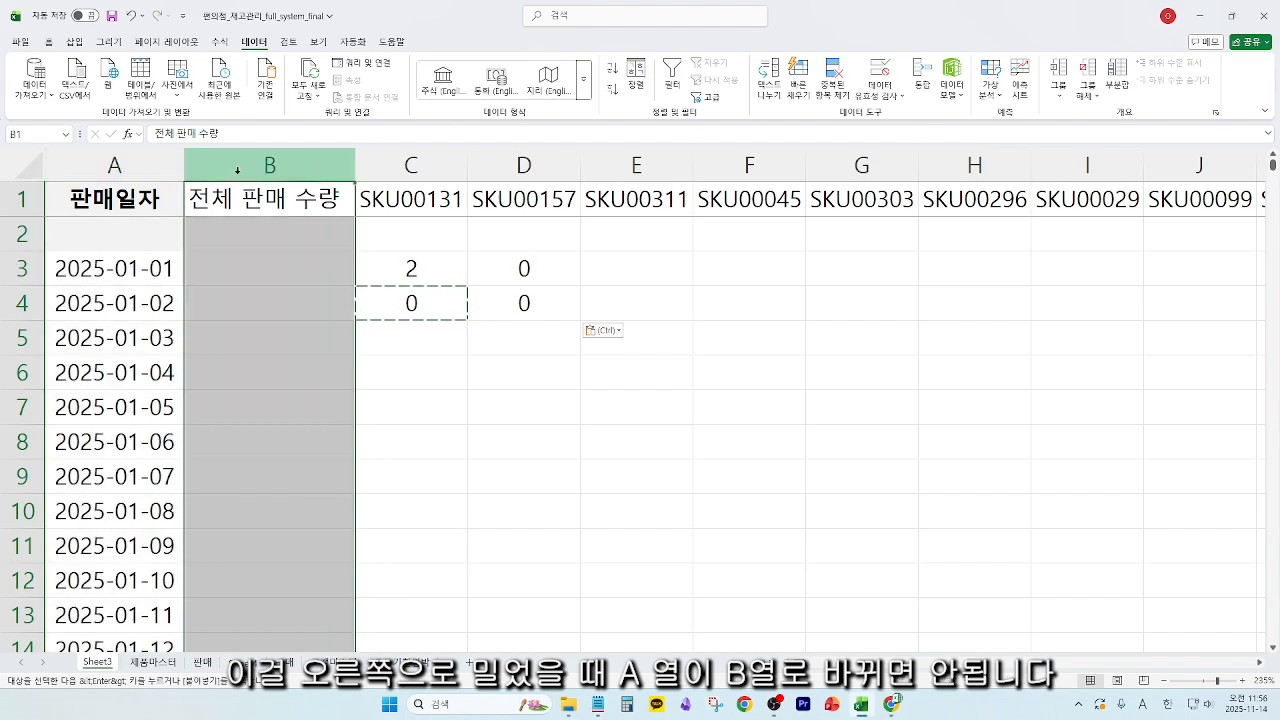
click(137, 305)
click(145, 163)
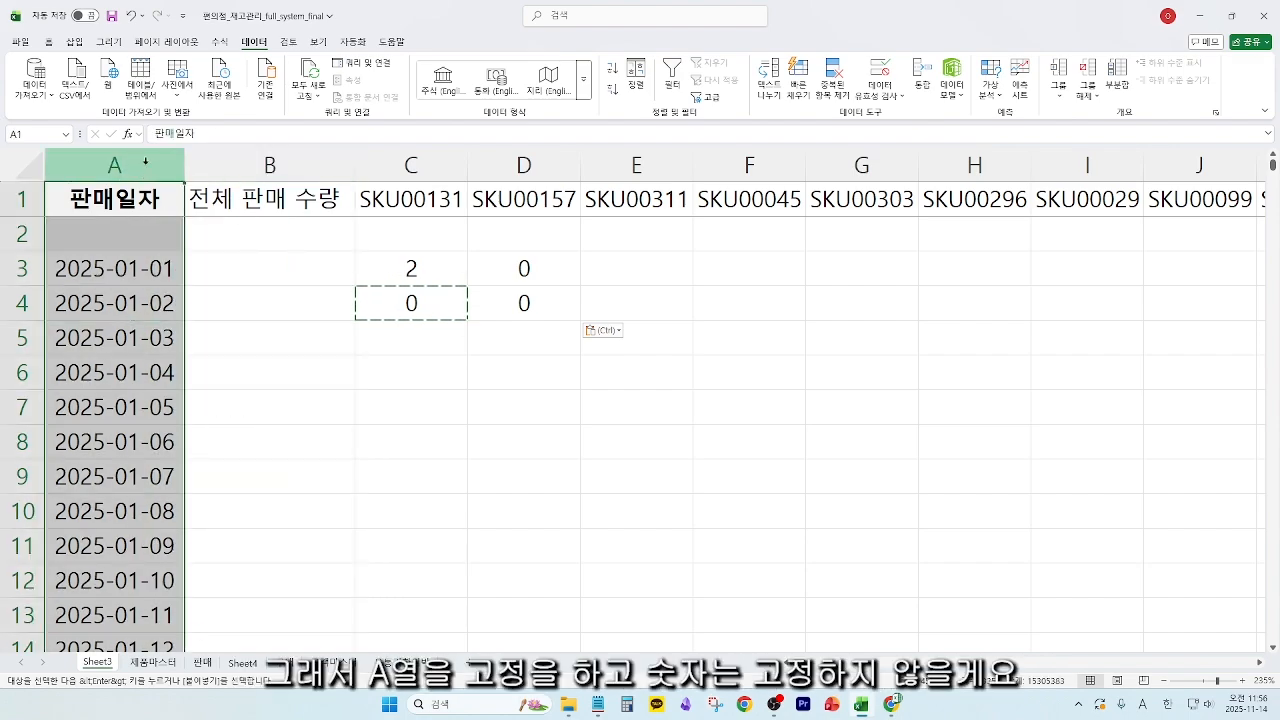
drag(104, 262, 108, 450)
click(126, 402)
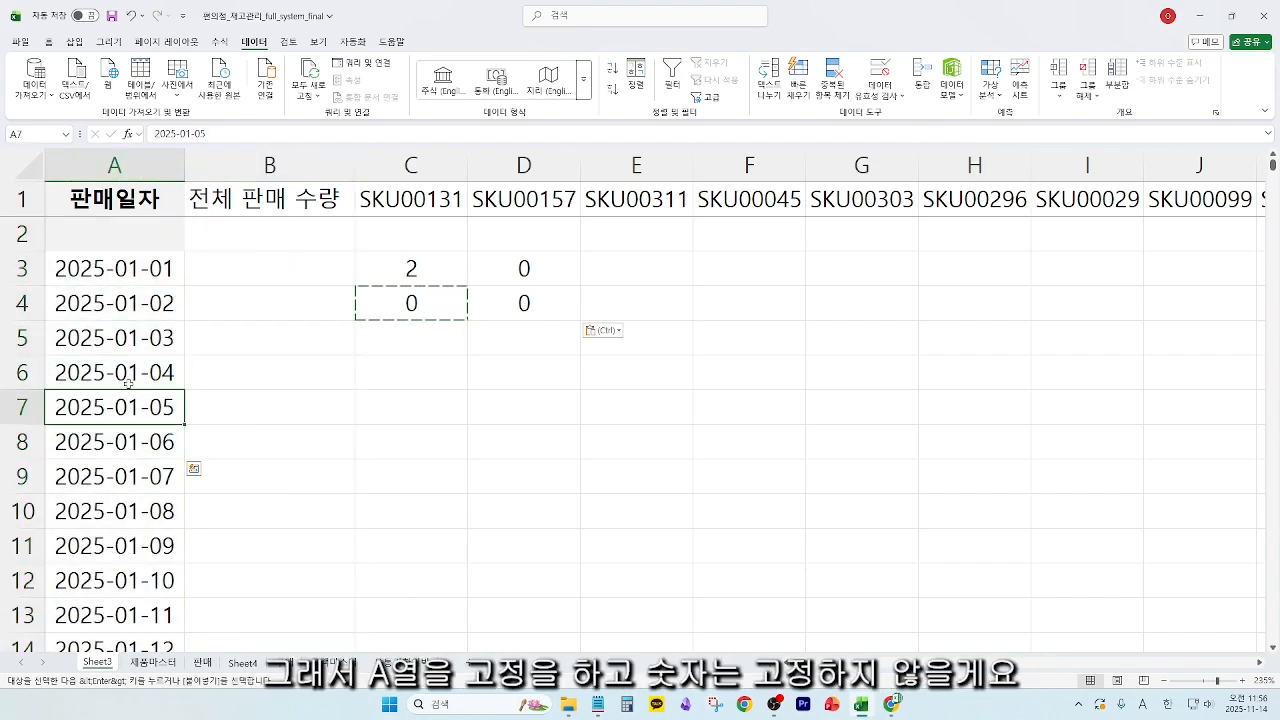
- Lock only the column of the date criterion in C4's formula as Sheet3!$A4
double_click(426, 296)
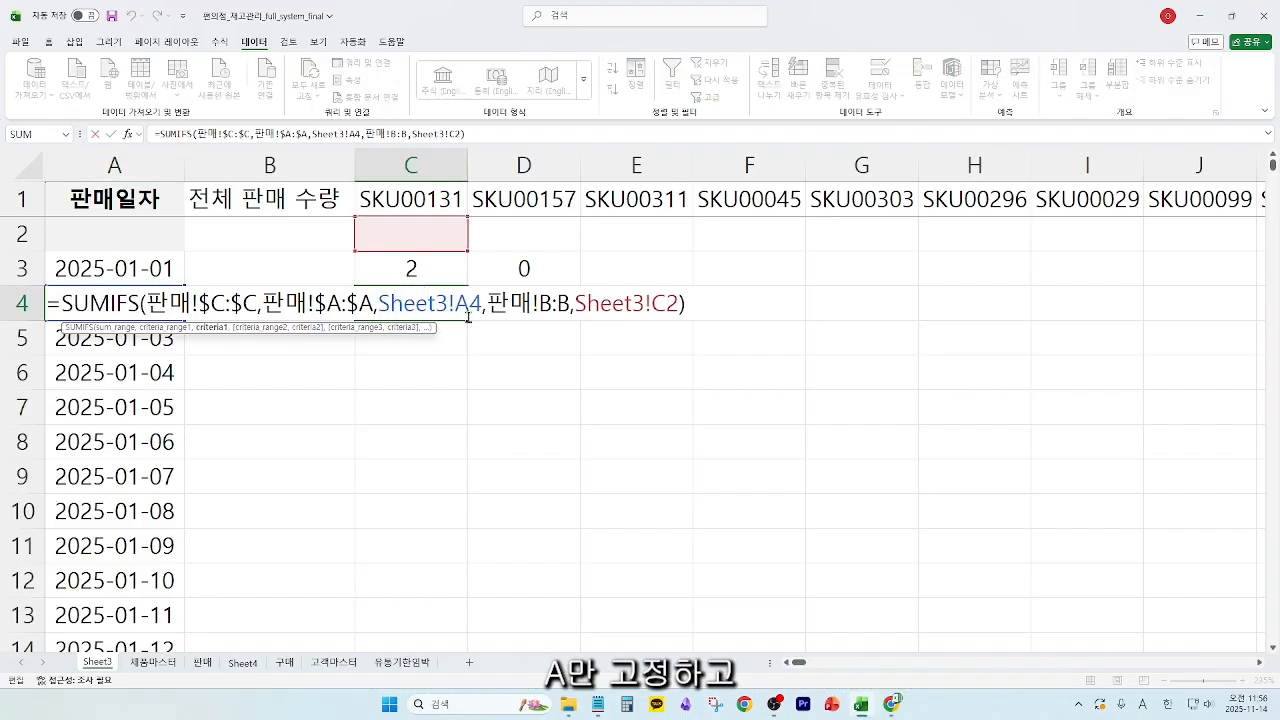
text($)
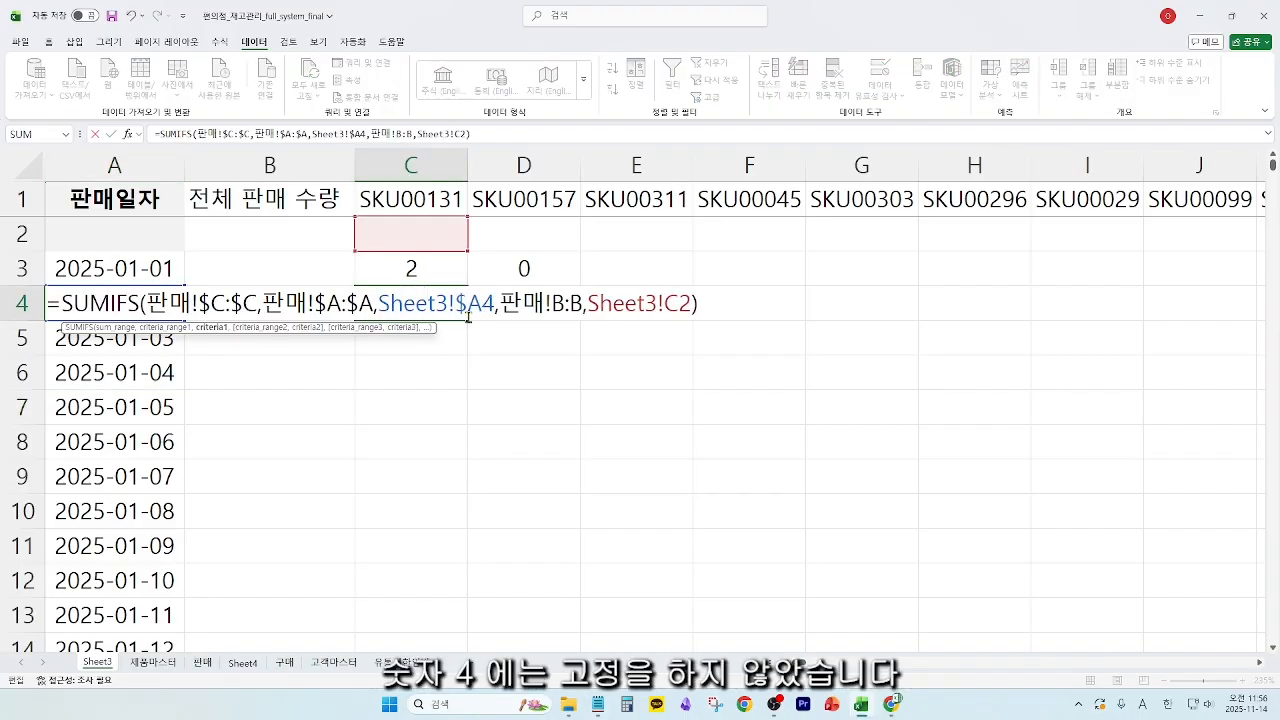
key(Return)
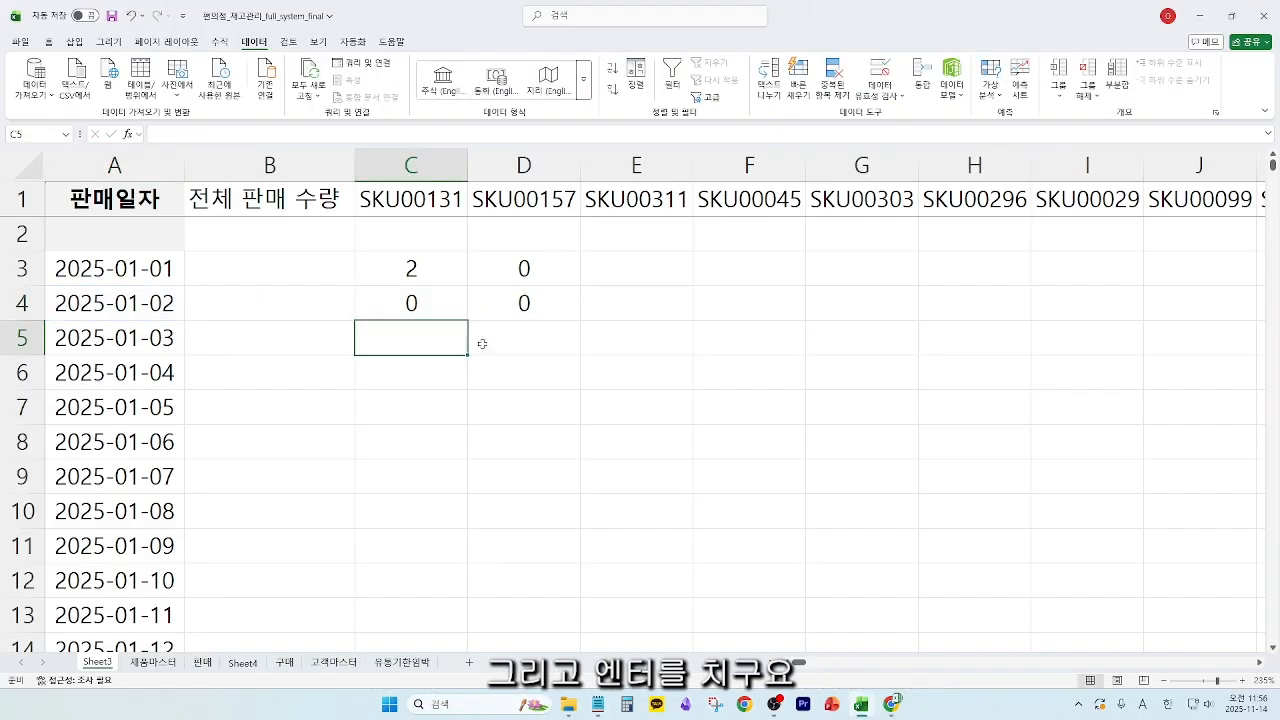
- Lock only the column of the date criterion in C3's formula as Sheet3!$A3
double_click(429, 271)
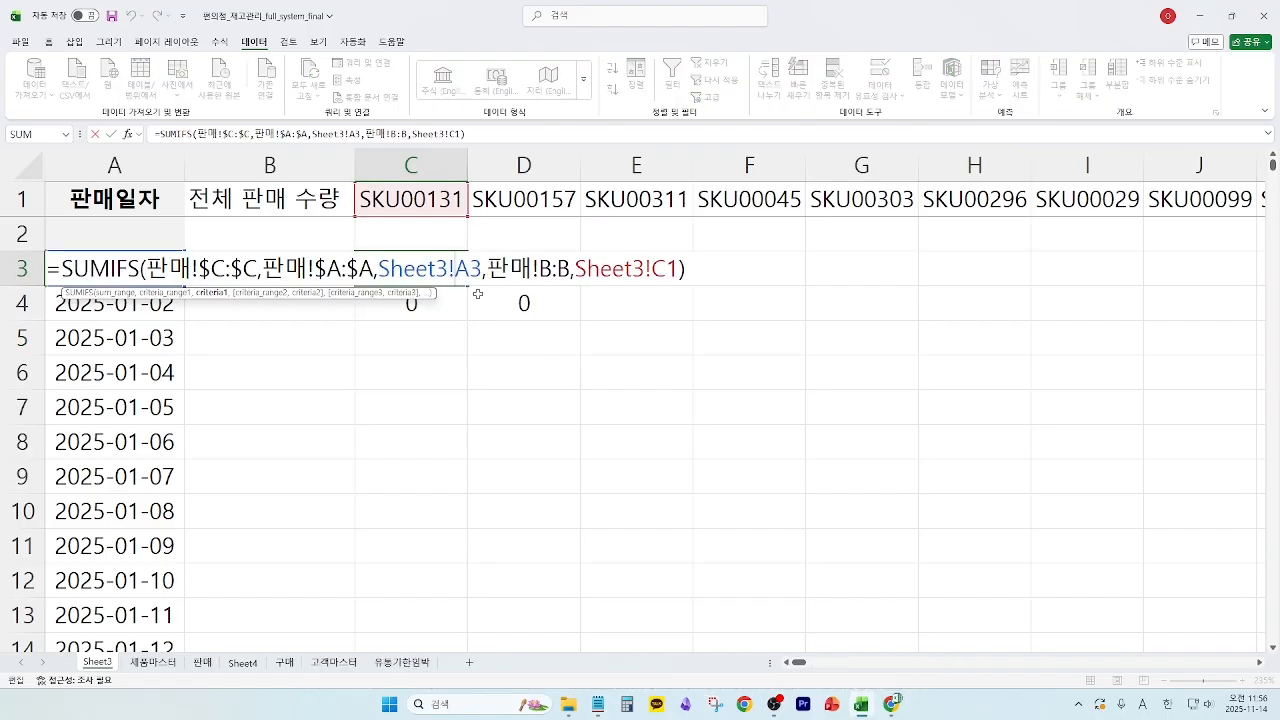
text($)
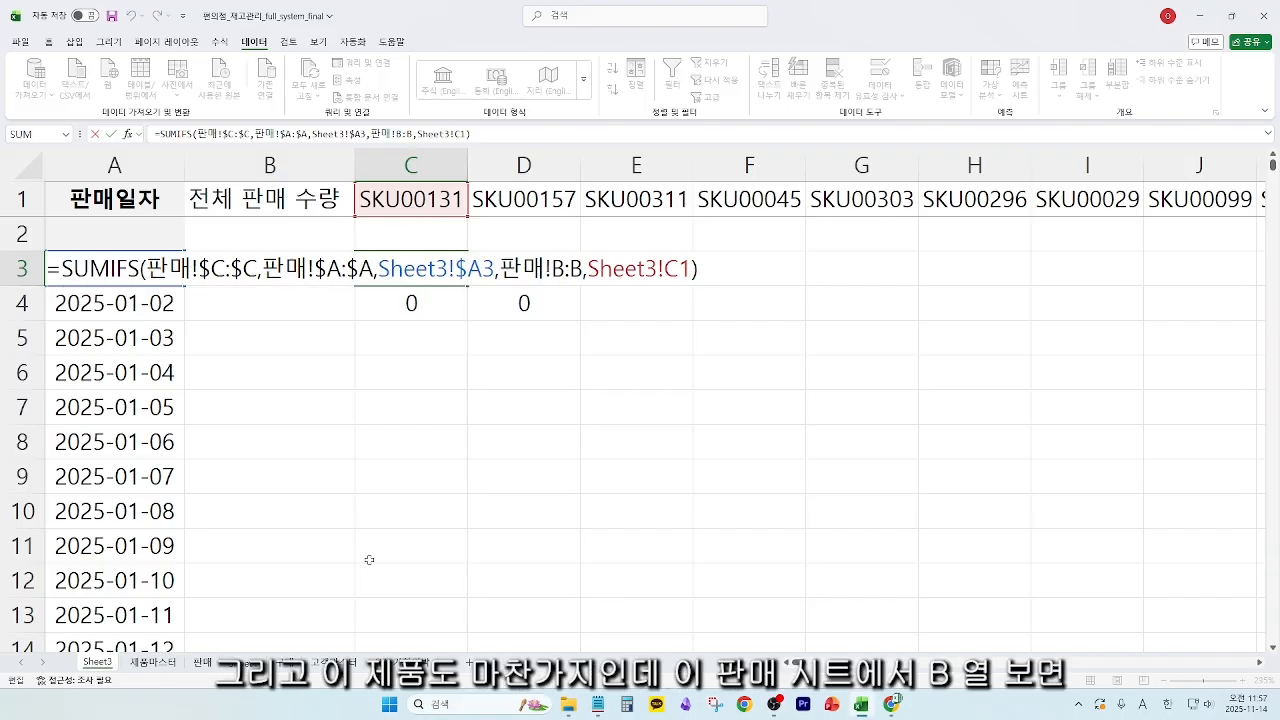
key(ctrl+Return)
- Compare the SKUID column B with the 수량 column C on the 판매 sheet
click(200, 662)
click(312, 340)
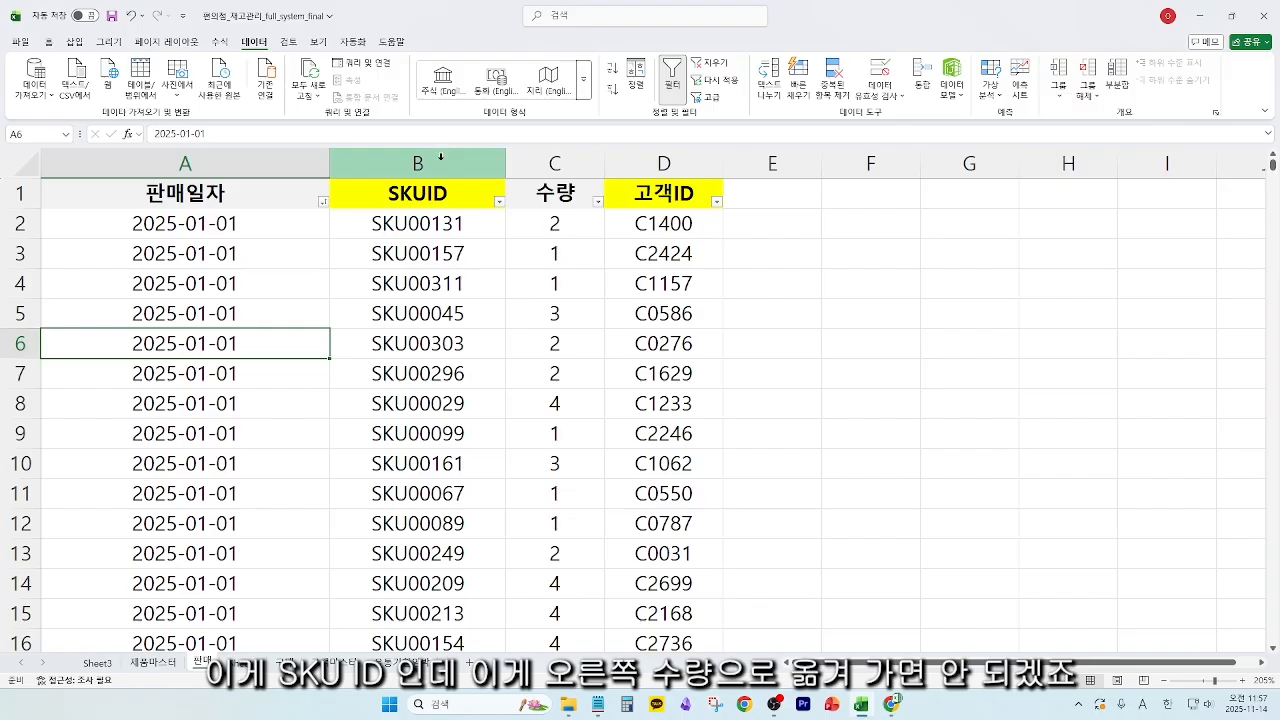
click(440, 157)
click(553, 164)
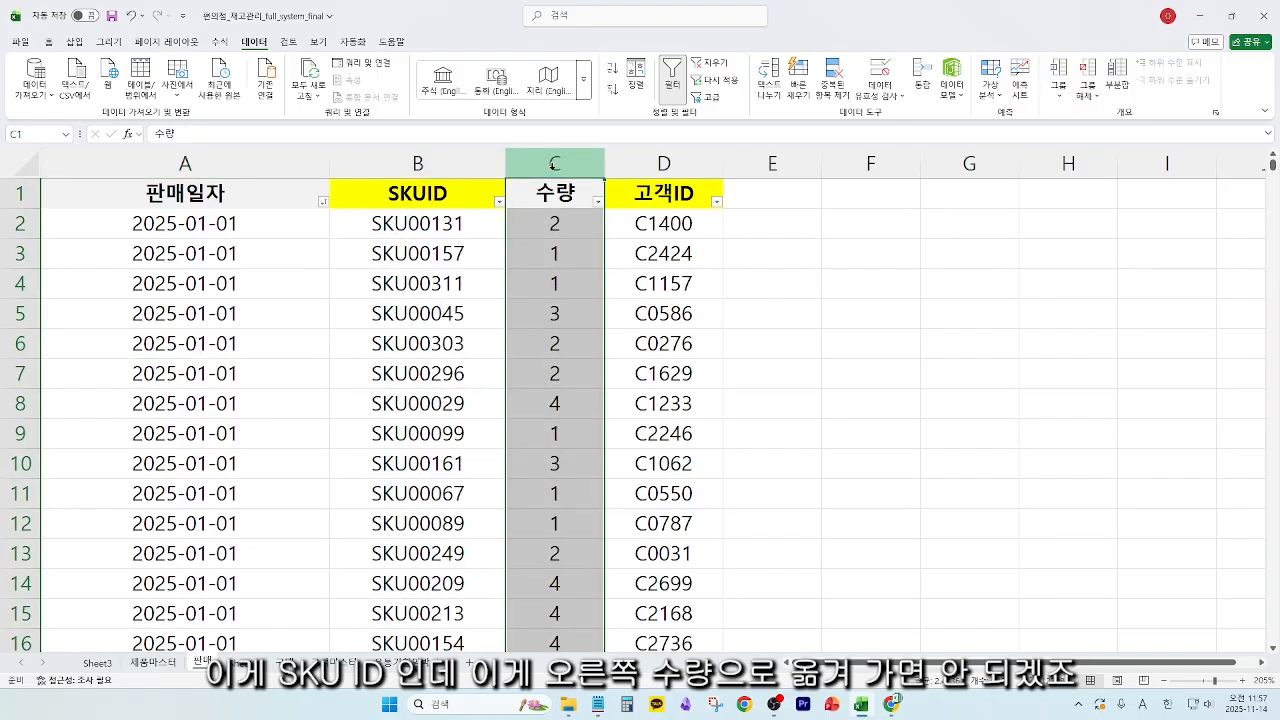
click(425, 161)
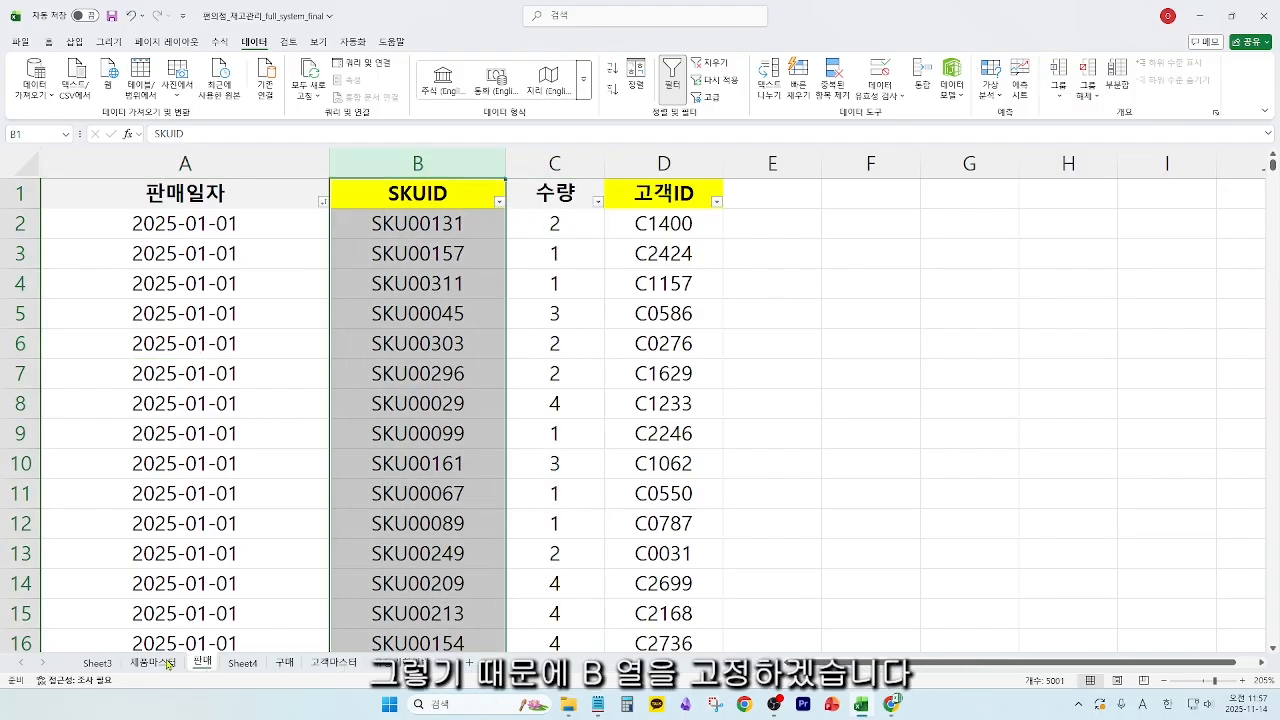
- Lock the SKU criteria range in Sheet3's C3 formula as 판매!$B:$B and confirm the formula
key(F2)
key(F4)
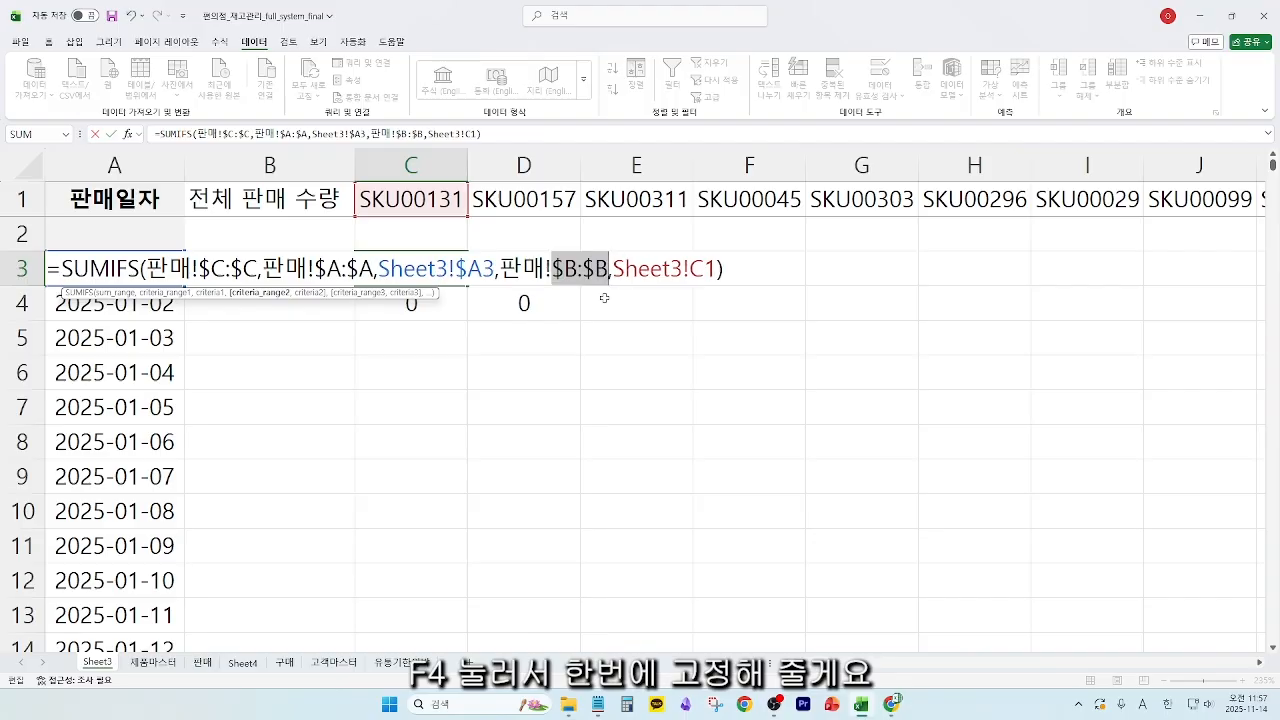
key(Return)
- Copy the C3 formula into D3 and check its SKU criterion against the D1 header
double_click(443, 277)
key(Escape)
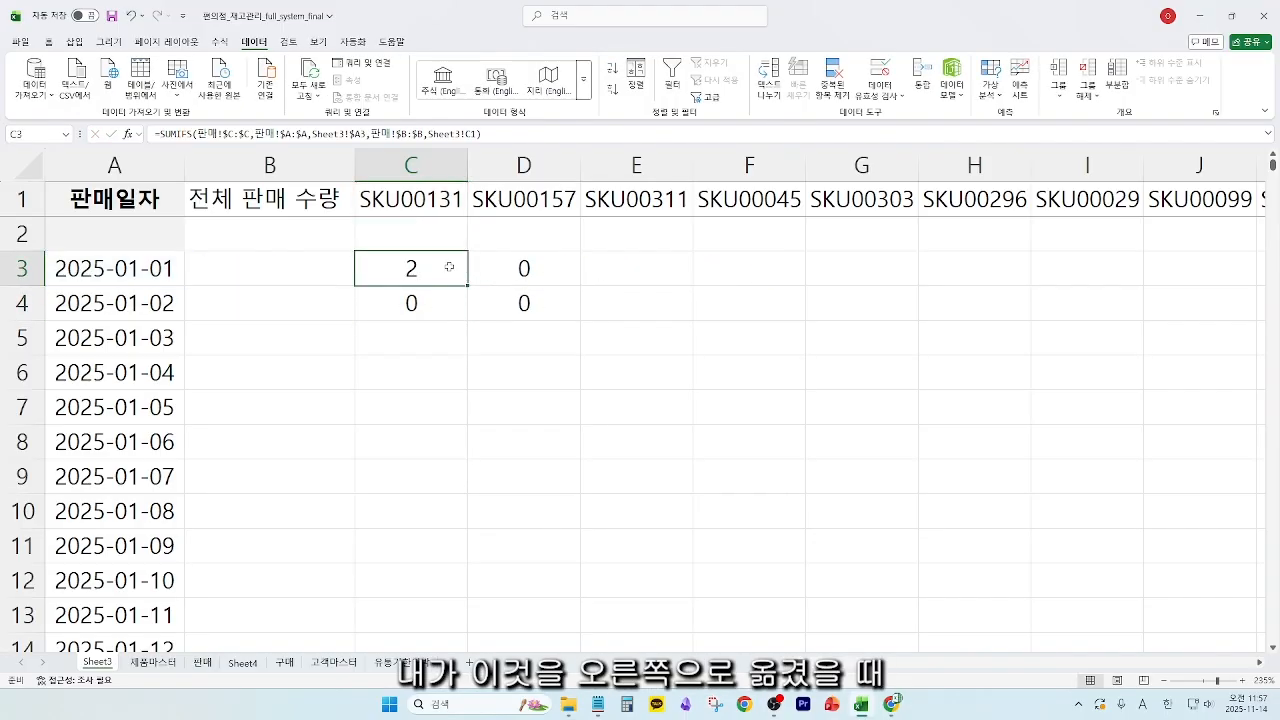
key(ctrl+c)
click(521, 272)
key(ctrl+v)
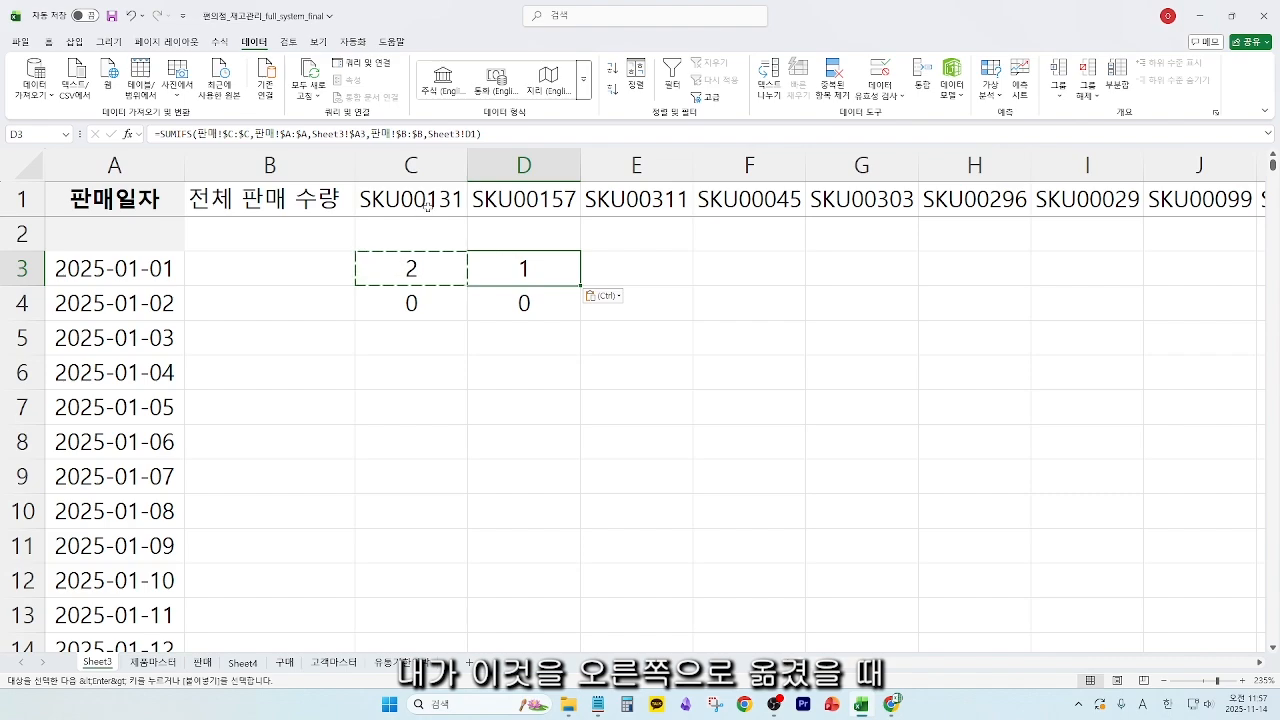
click(517, 201)
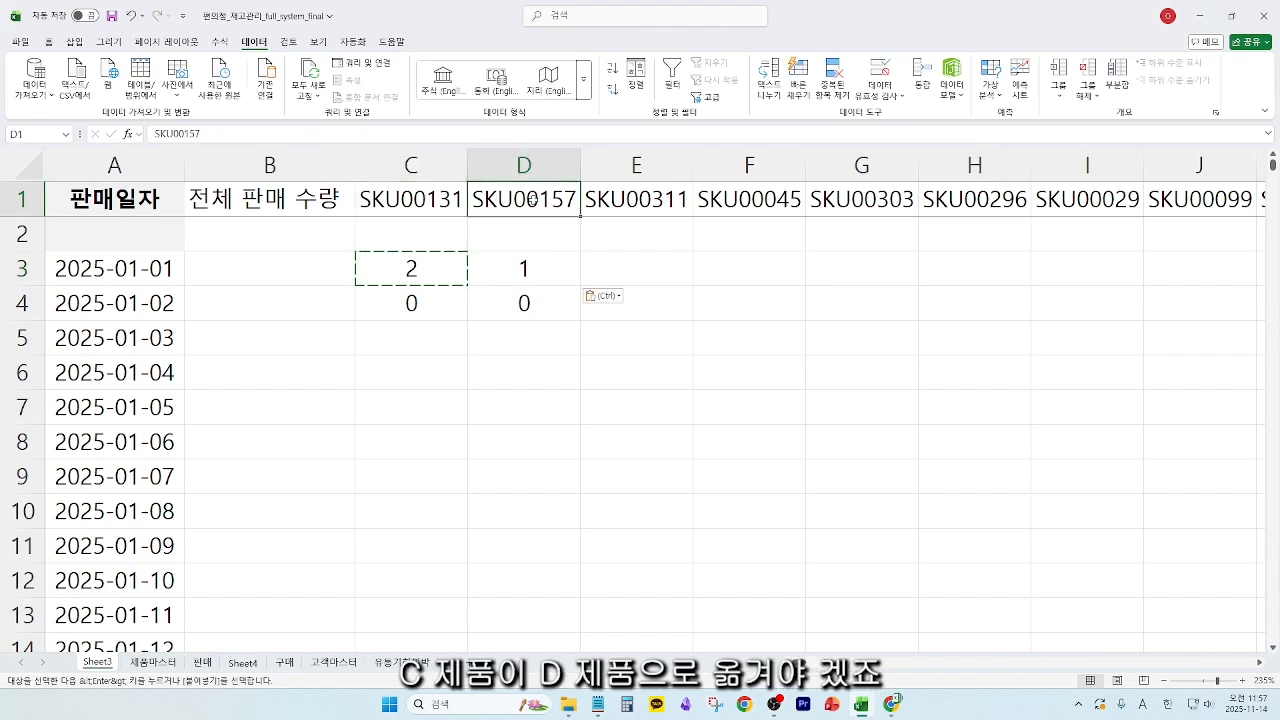
drag(441, 168, 975, 167)
- Copy the C3 formula into C4 and check its SKU criterion against cells C1, C2 and header row 1
double_click(455, 271)
key(Escape)
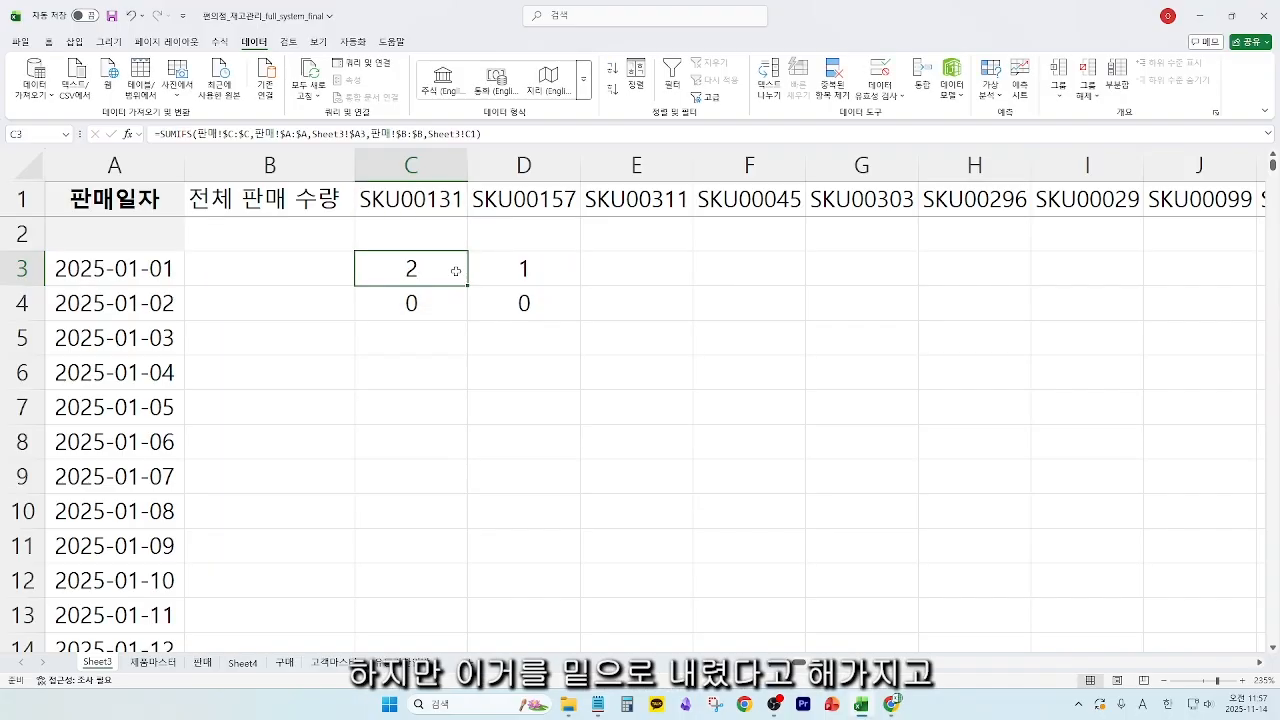
key(ctrl+c)
key(Down)
key(ctrl+v)
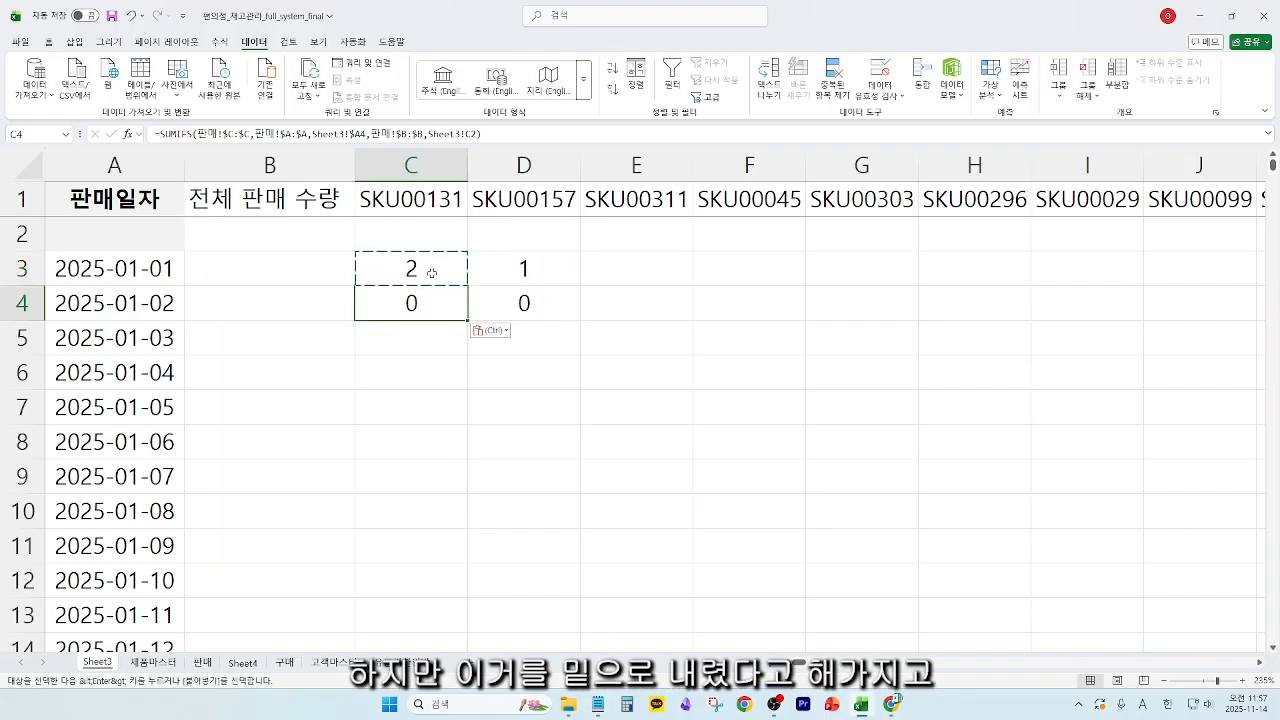
click(425, 203)
click(424, 230)
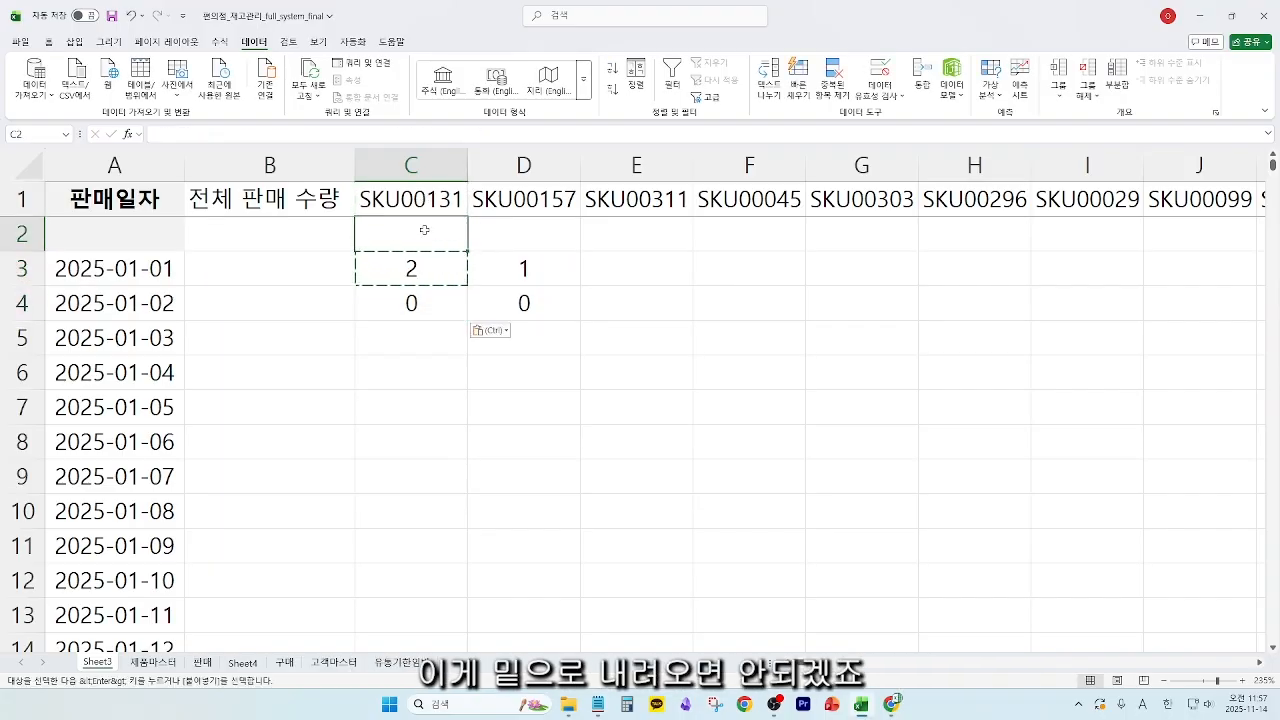
click(16, 200)
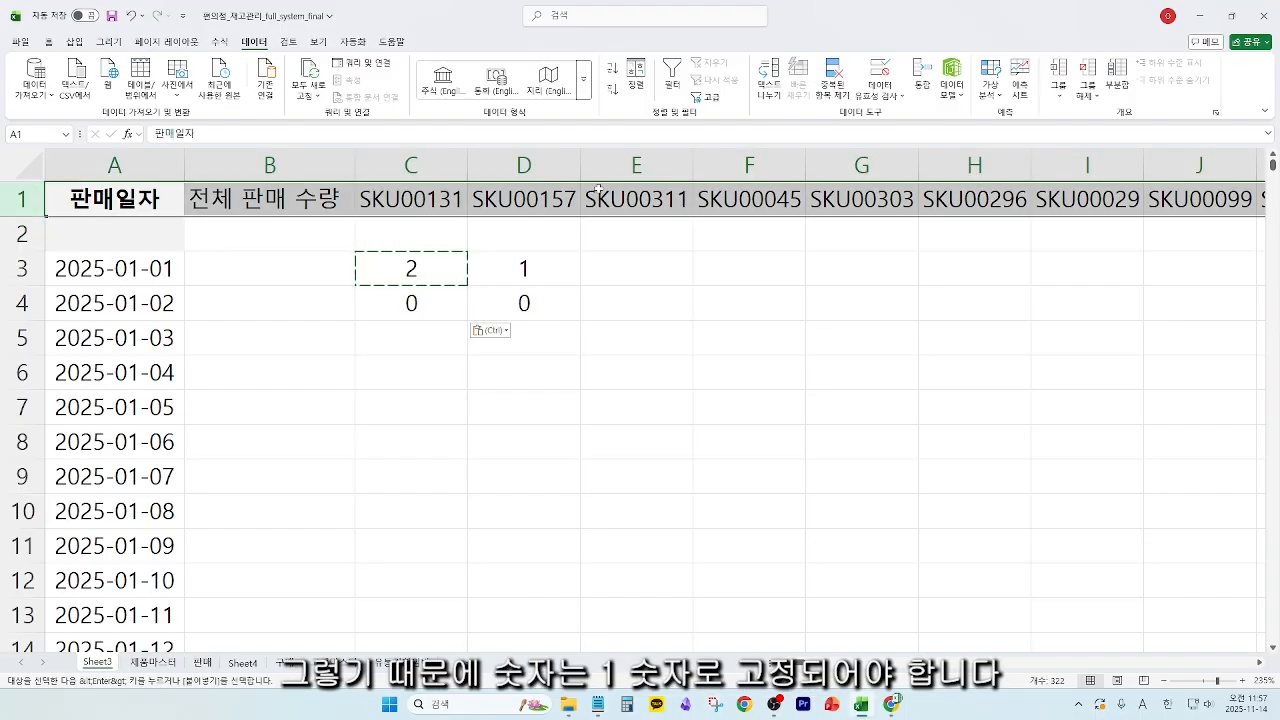
- Lock only the row of the SKU criterion in C3's formula as Sheet3!C$1
click(441, 265)
double_click(436, 267)
click(705, 270)
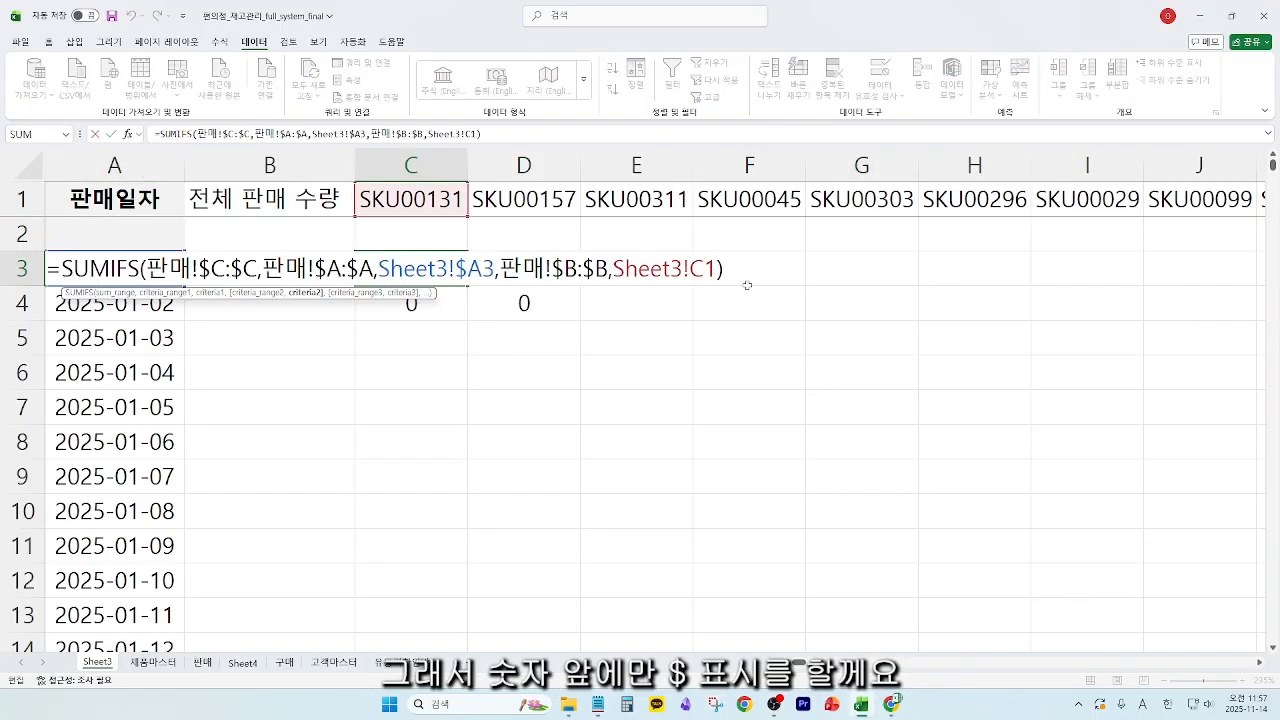
text($)
key(Return)
- Copy the C3 formula across the block C3:I9
key(Up)
key(ctrl+c)
key(shift+Right)
key(shift+Right)
key(shift+Right)
key(shift+Right)
key(shift+Down)
key(shift+Down)
key(shift+Down)
key(shift+Right)
key(shift+Right)
key(shift+Down)
key(shift+Down)
key(shift+Down)
key(ctrl+v)
- Check the date and SKU references in the copied formulas in C4, C5 and C6
double_click(426, 303)
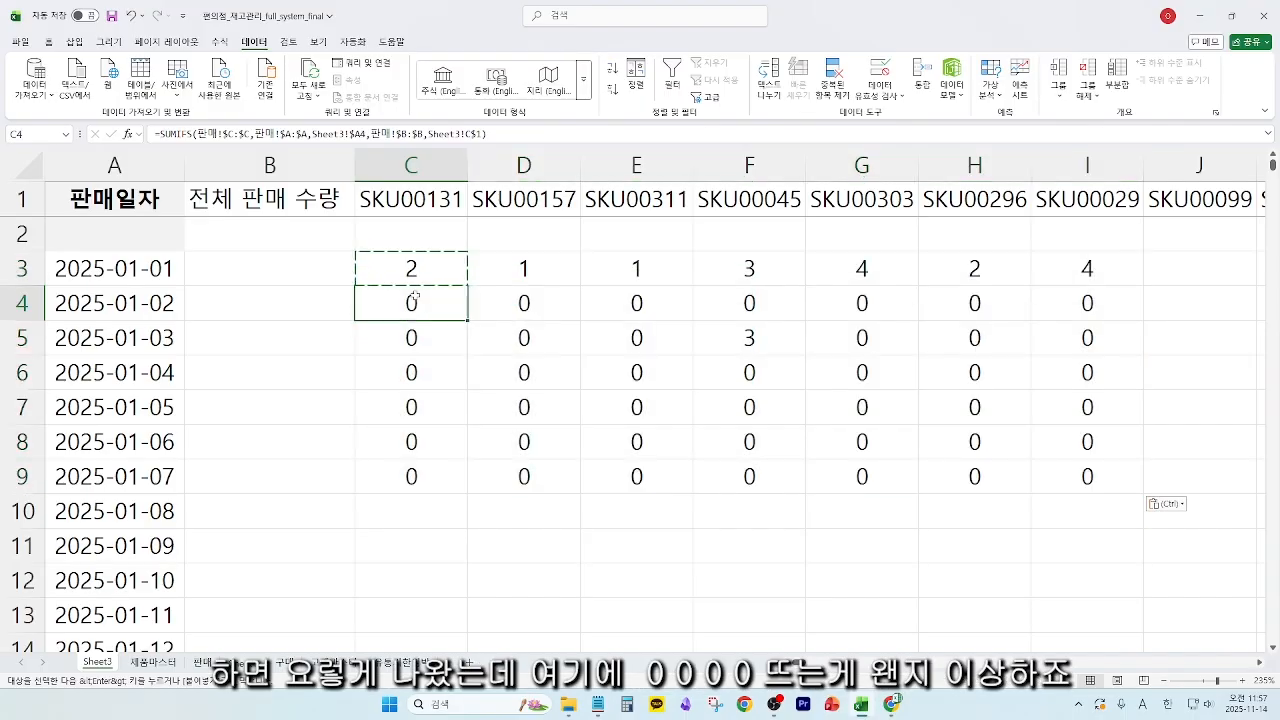
double_click(415, 338)
click(428, 381)
double_click(428, 381)
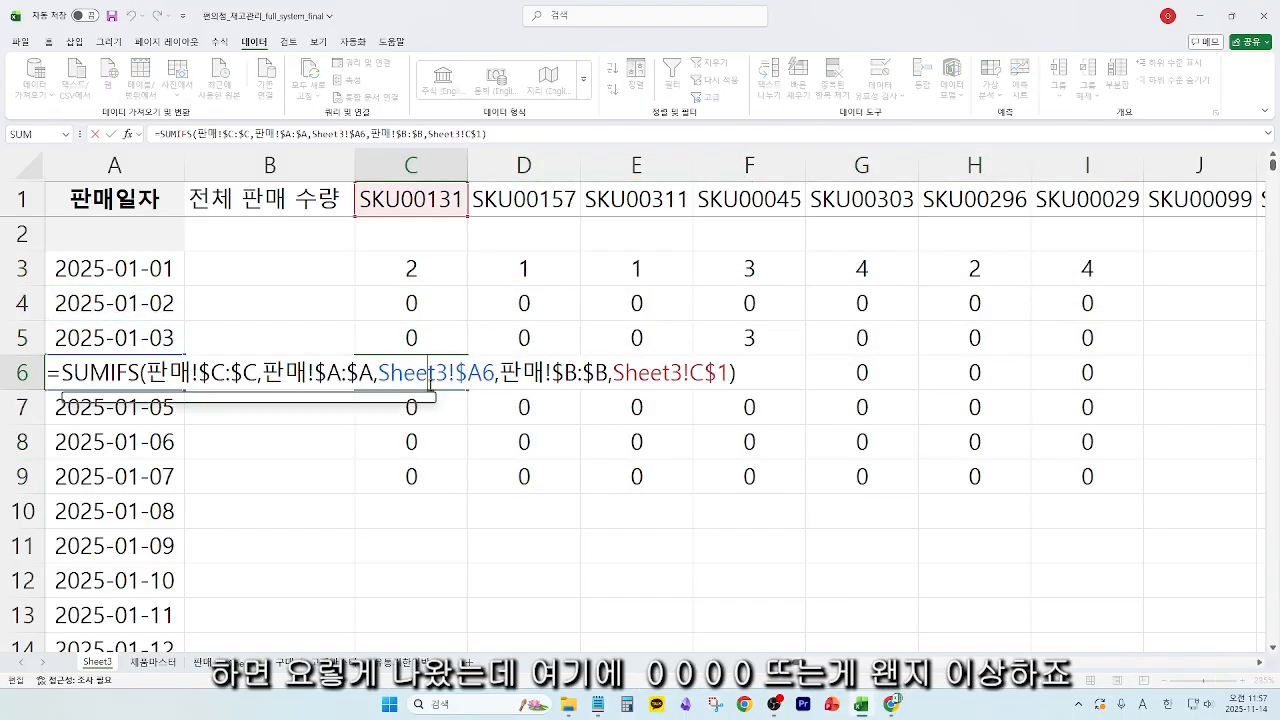
key(Escape)
key(Up)
key(Up)
key(Up)
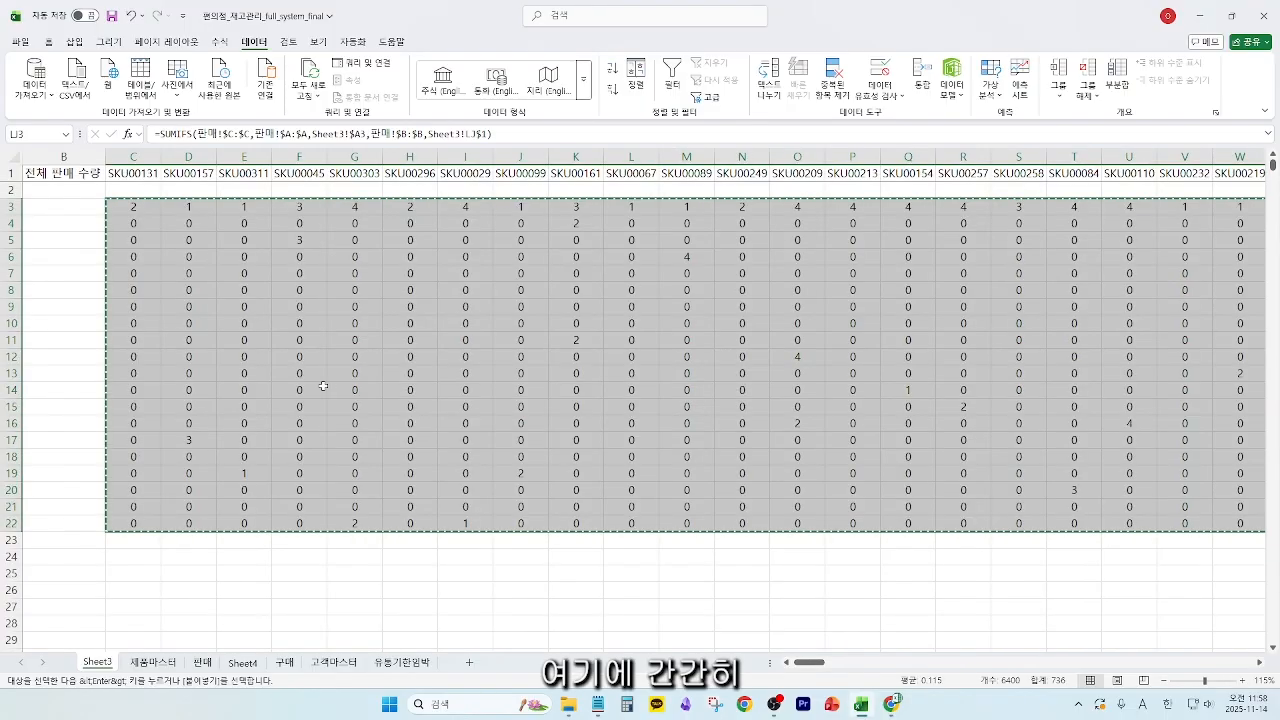
- Examine the nonzero quantities scattered through the filled rows, including D17, E19, G22 and I22
click(299, 390)
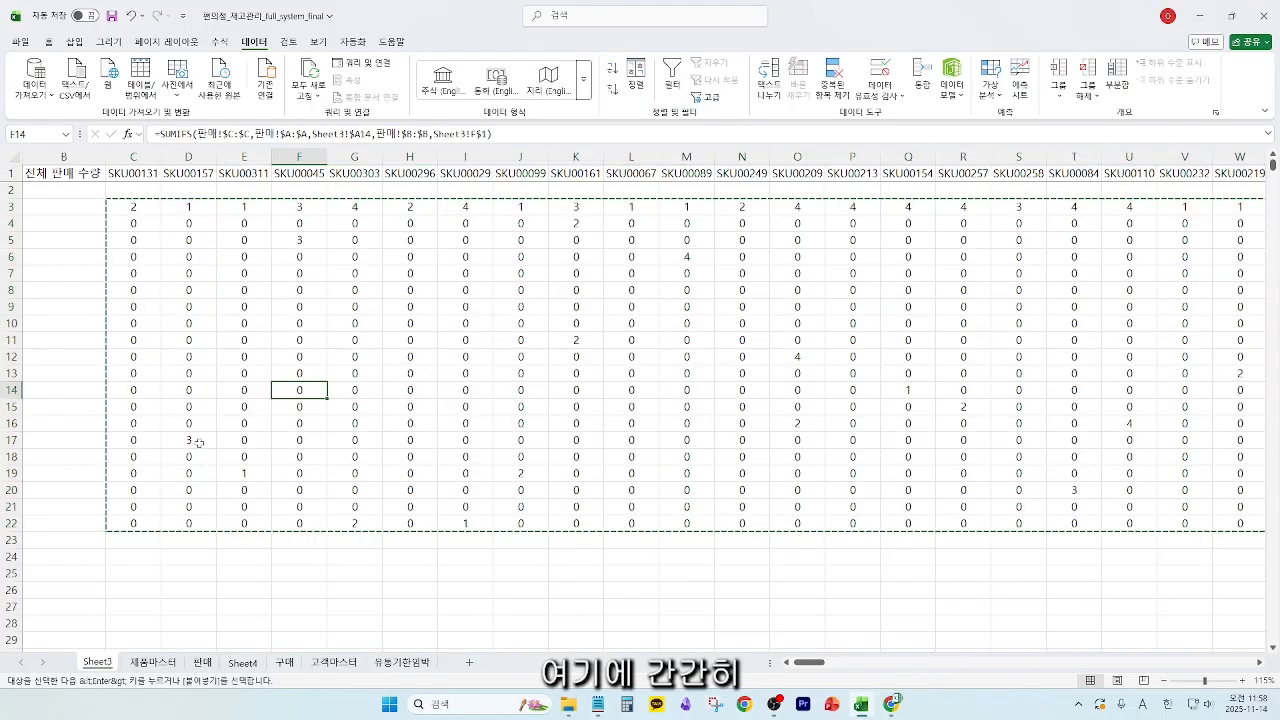
click(202, 442)
click(244, 473)
click(355, 523)
click(468, 523)
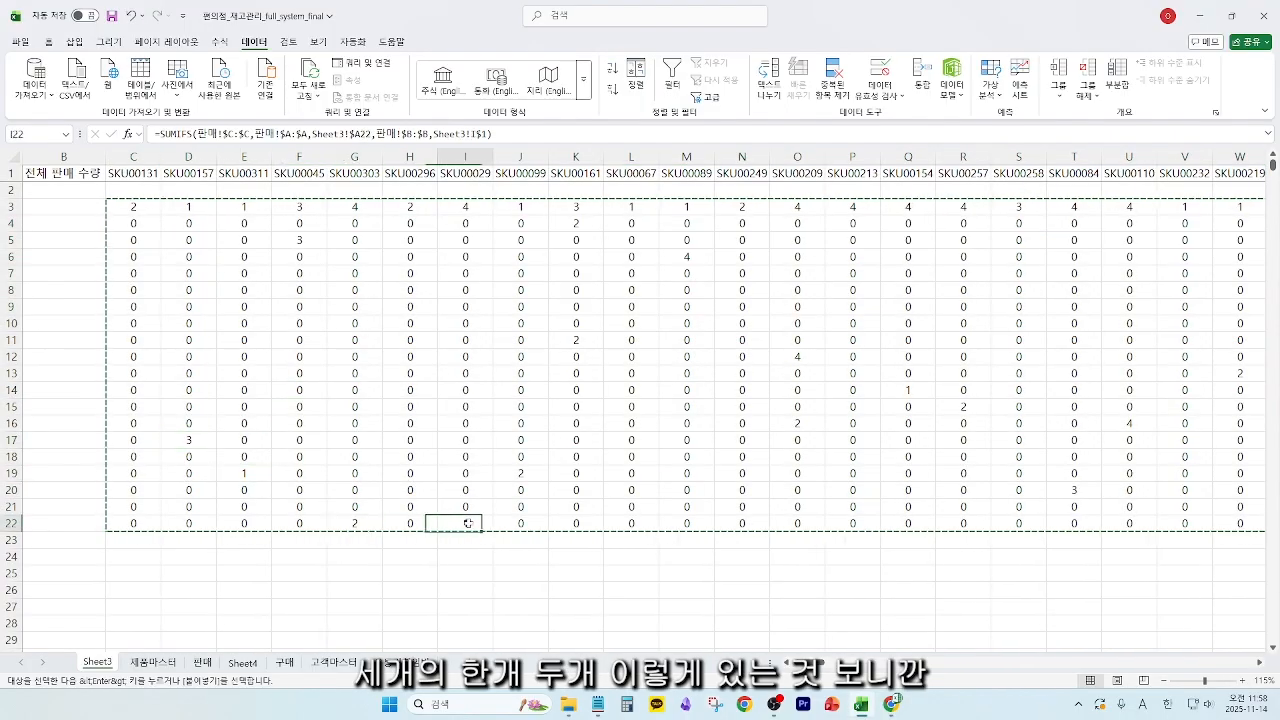
- Copy the row 3 formulas down all SKU columns through row 336
click(215, 345)
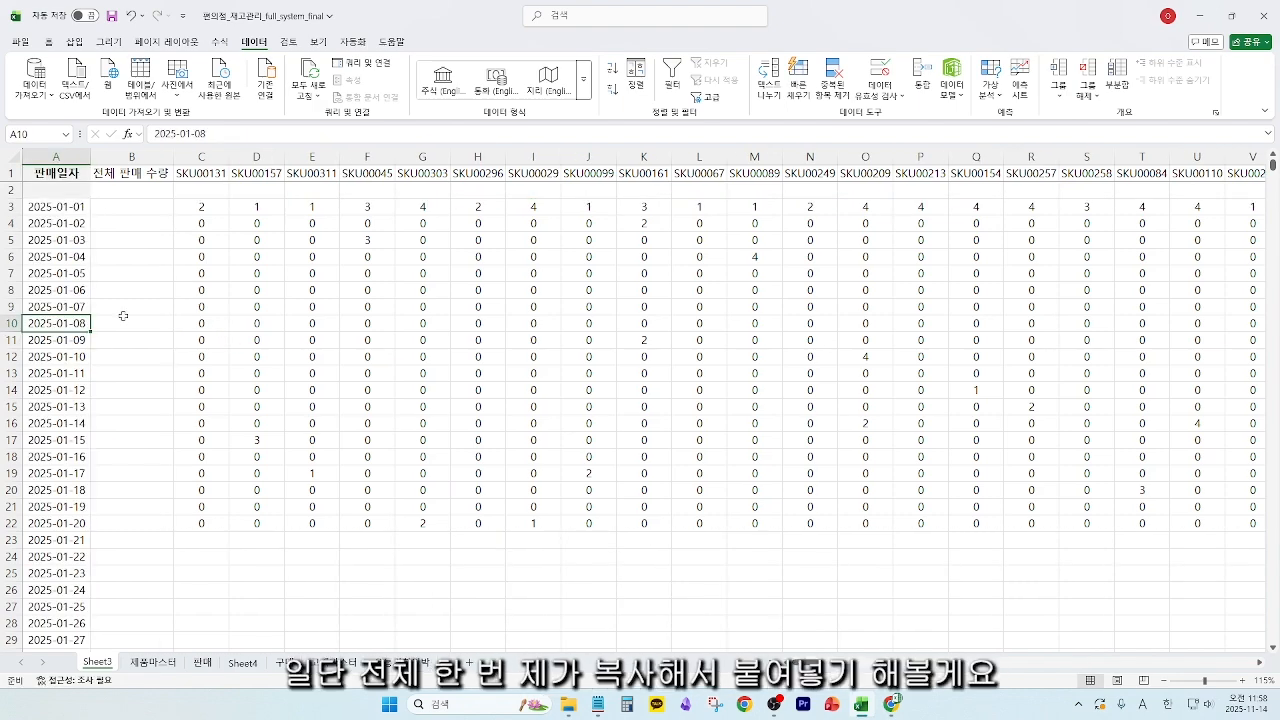
ctrl+scroll(171, 317, down, 3)
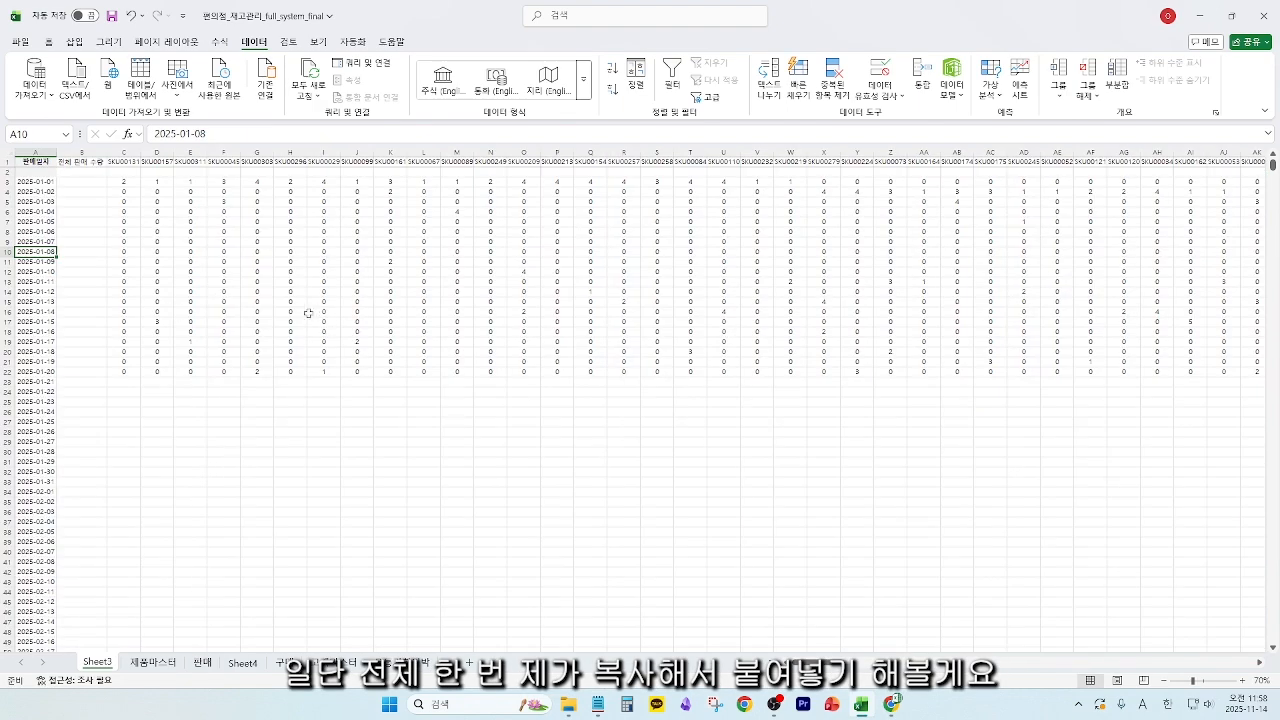
click(121, 185)
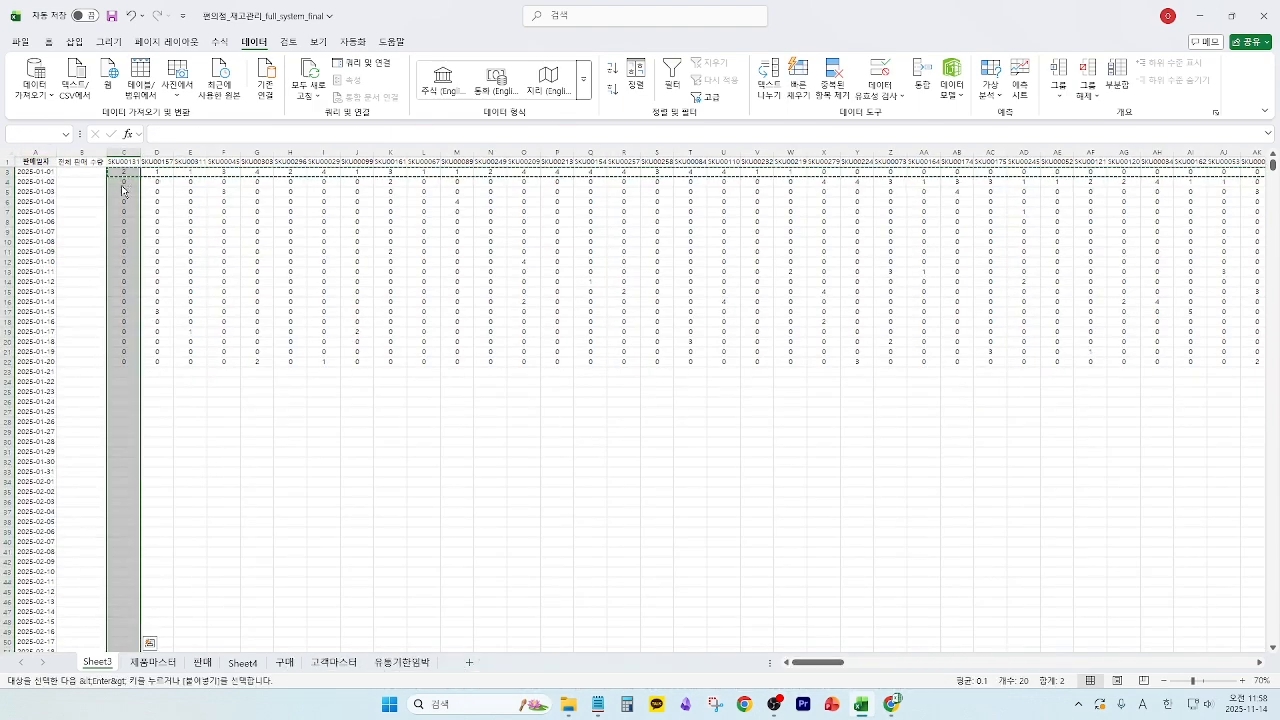
key(ctrl+v)
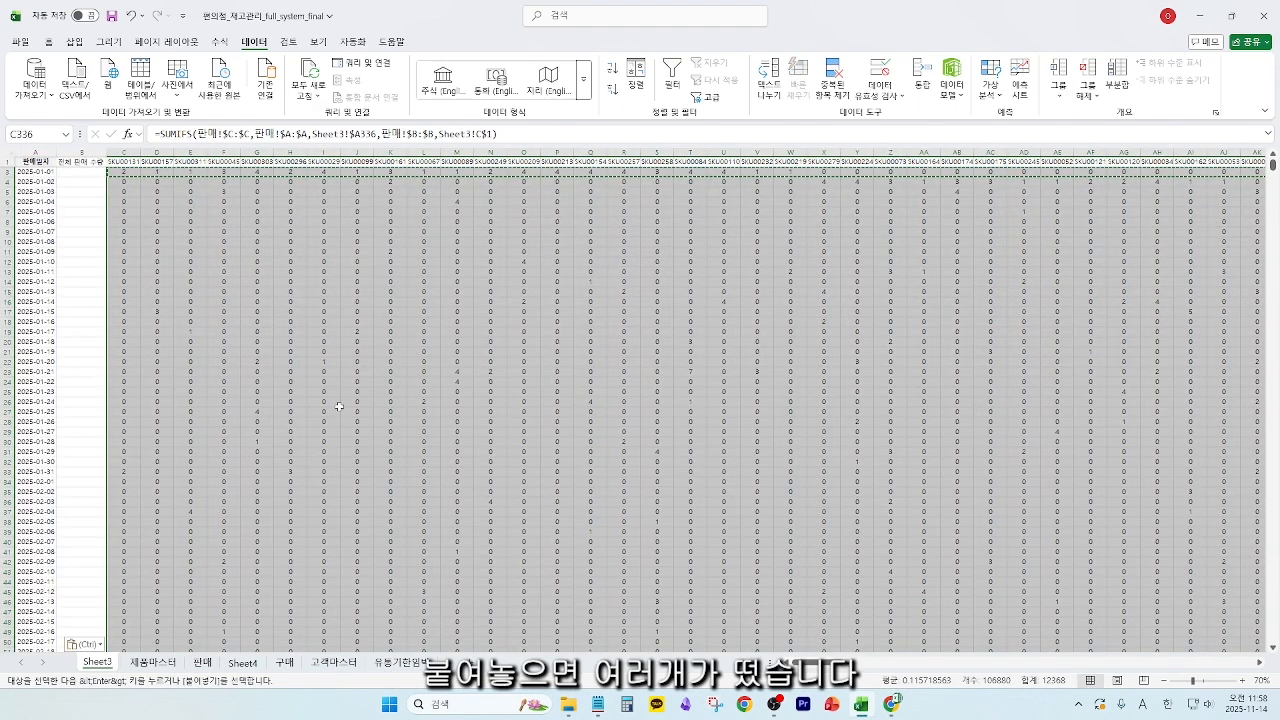
- Examine the filled quantities around C33, H33 and G30 and compare the 2025-01-01 and 2025-01-02 rows
ctrl+scroll(764, 517, up, 5)
click(241, 522)
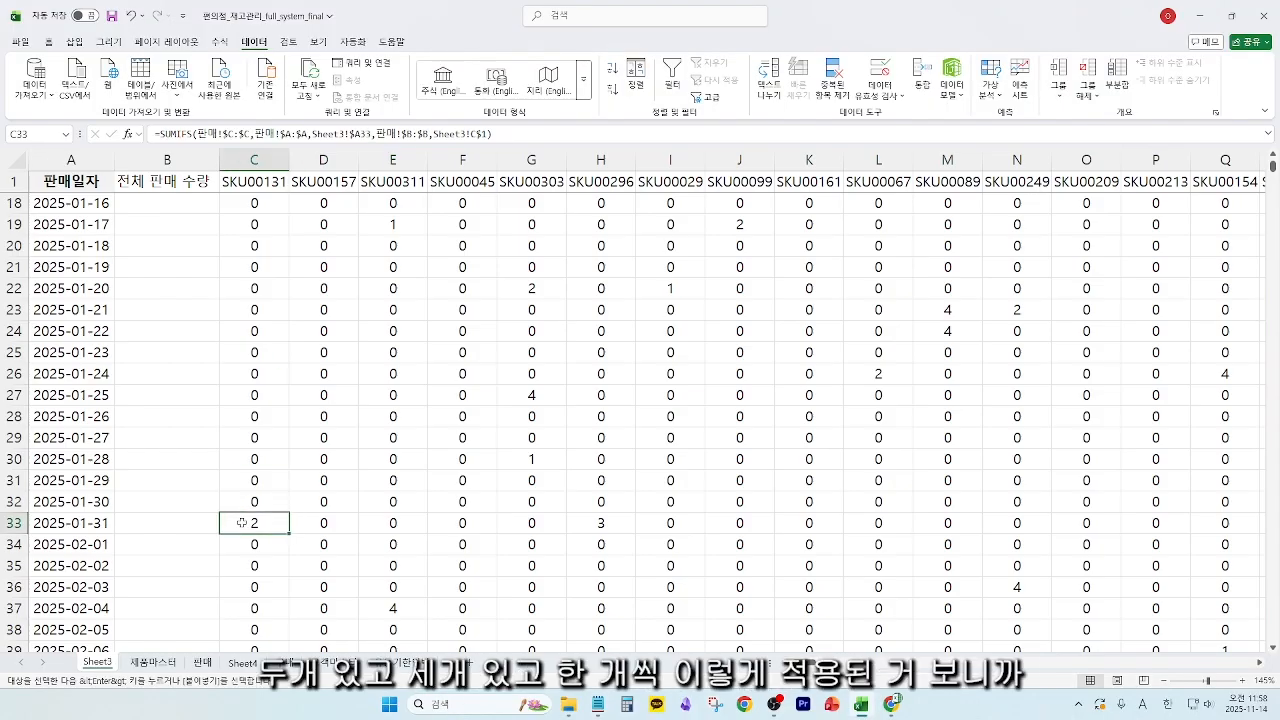
click(603, 513)
click(539, 460)
scroll(522, 475, up, 2)
scroll(522, 475, up, 4)
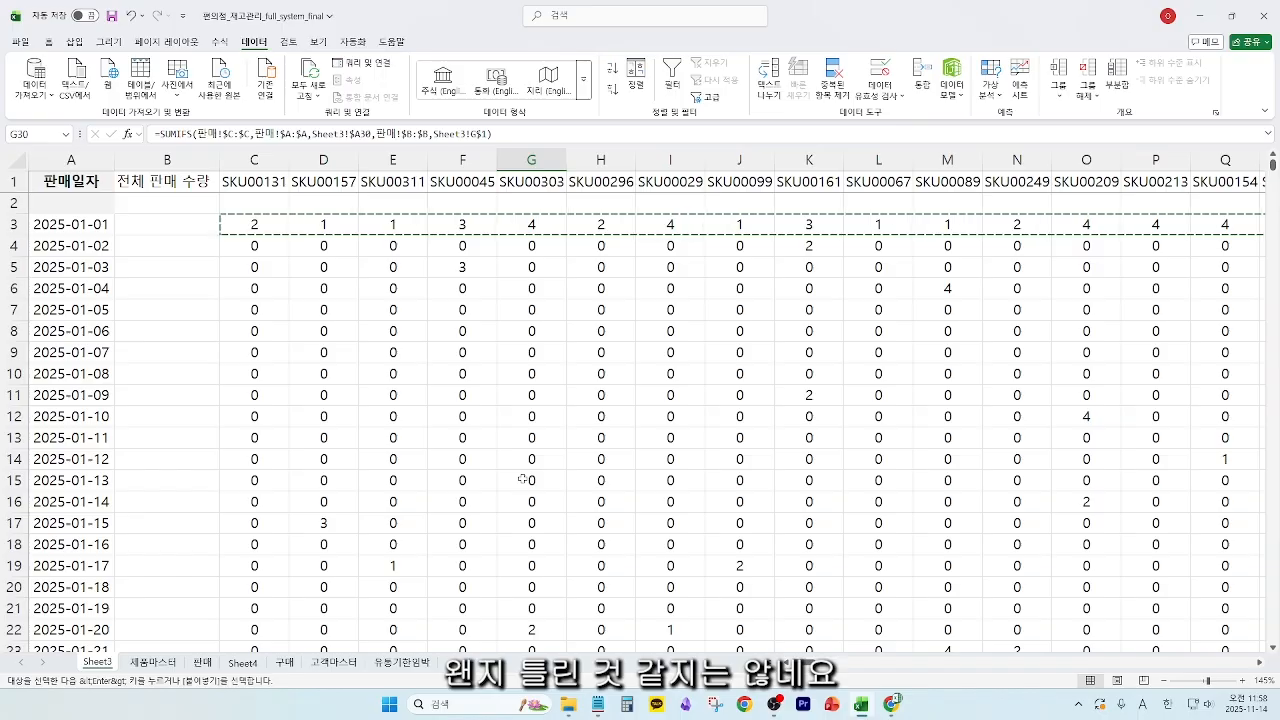
drag(255, 225, 1180, 248)
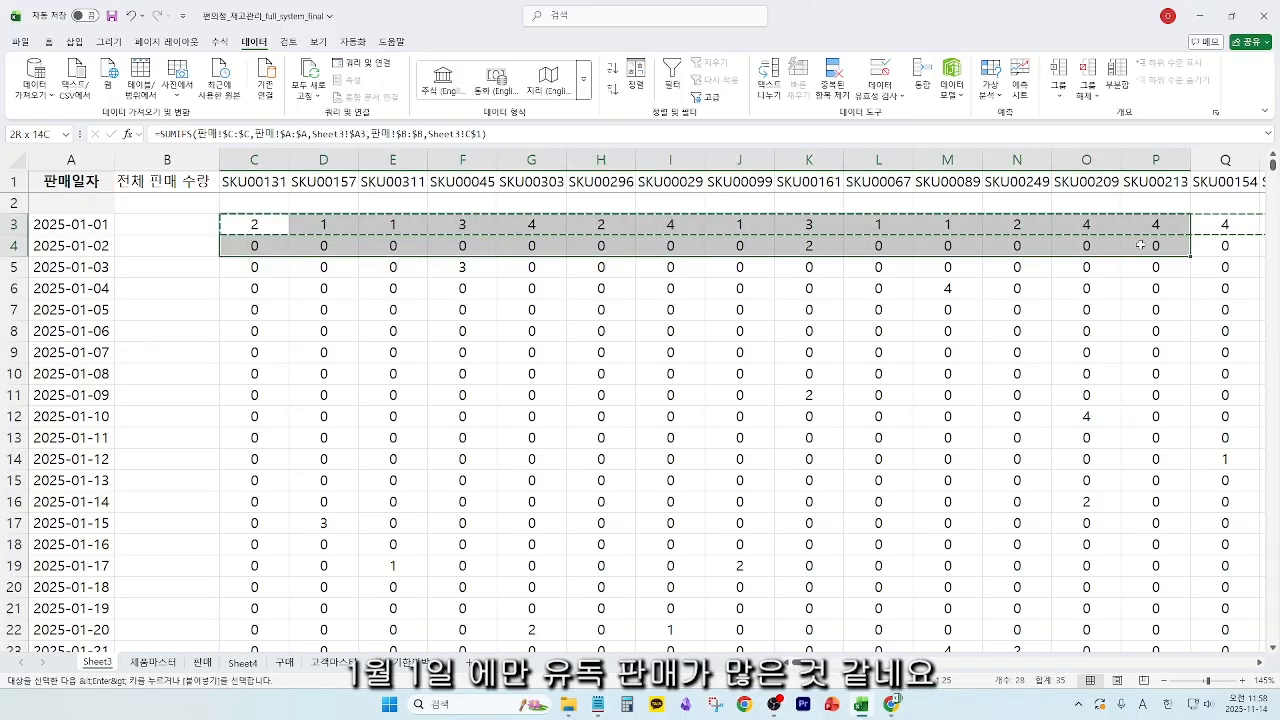
click(541, 372)
- Total the 2025-01-01 quantities across all SKU columns in B3 with =SUM(C3:LJ3)
key(Escape)
click(200, 221)
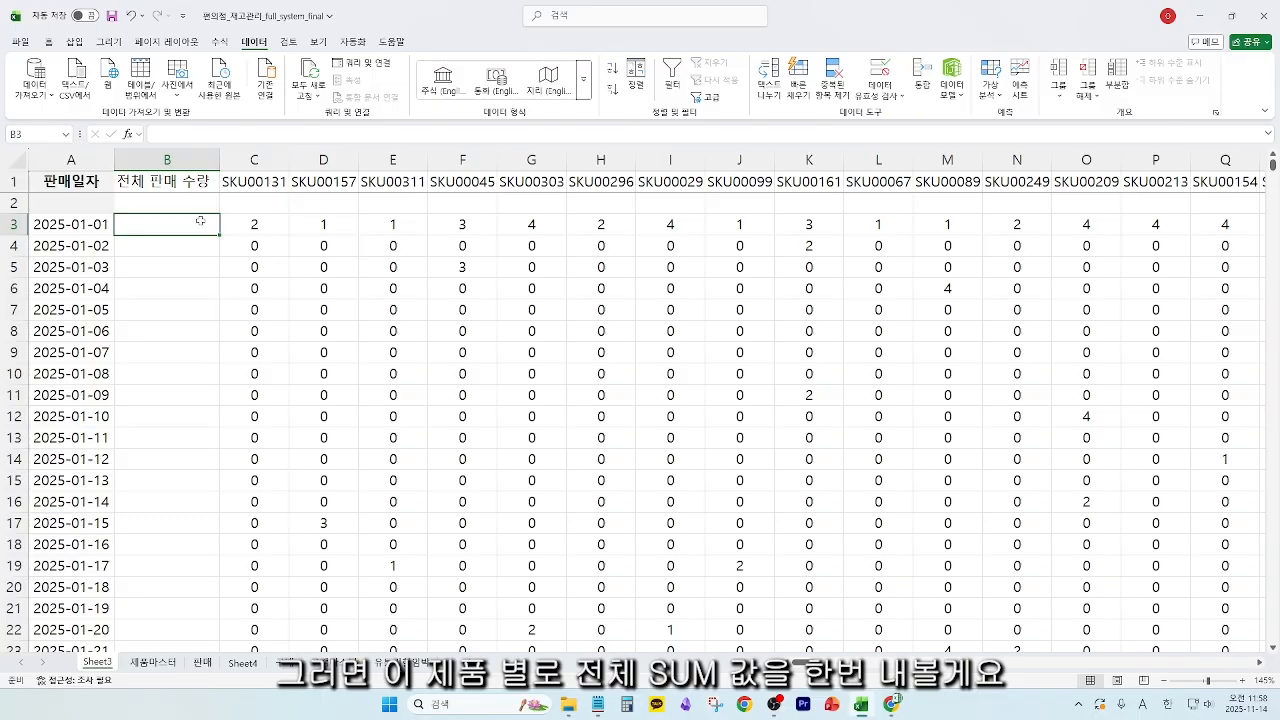
text(=sum(C3)
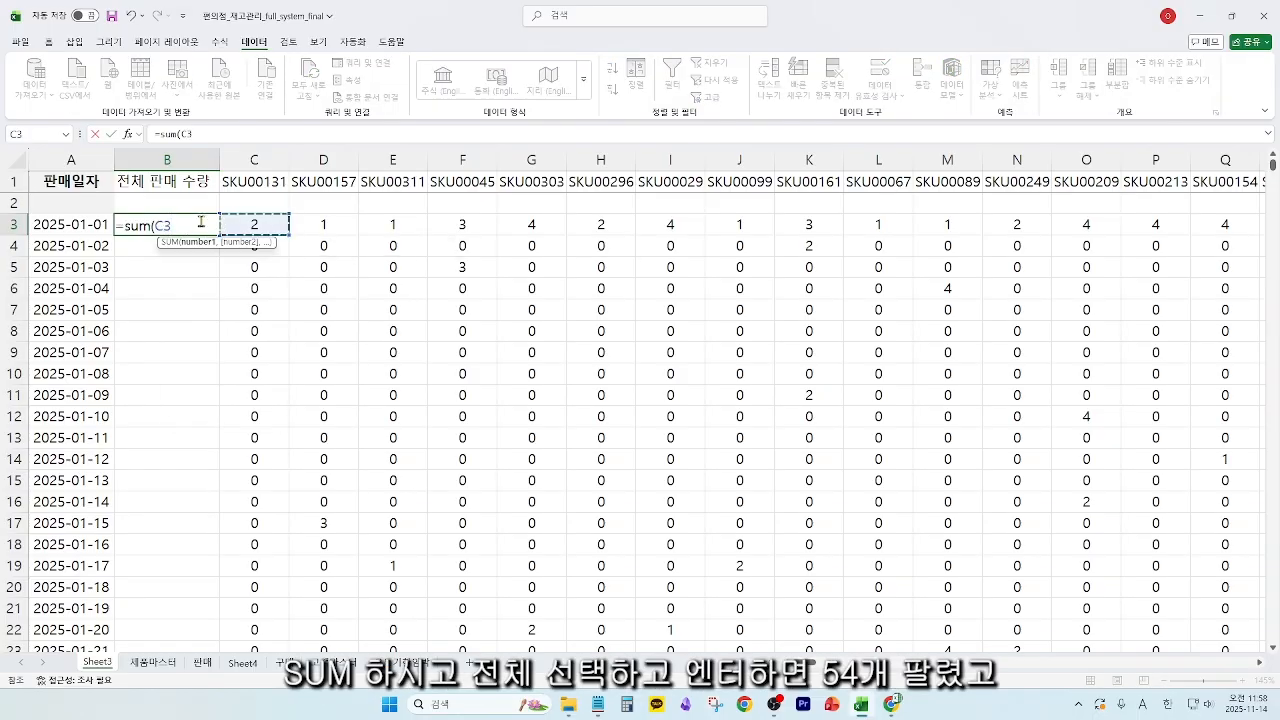
key(ctrl+shift+Right)
key(Return)
- Copy the B3 total formula down column B through row 336
click(200, 221)
key(ctrl+c)
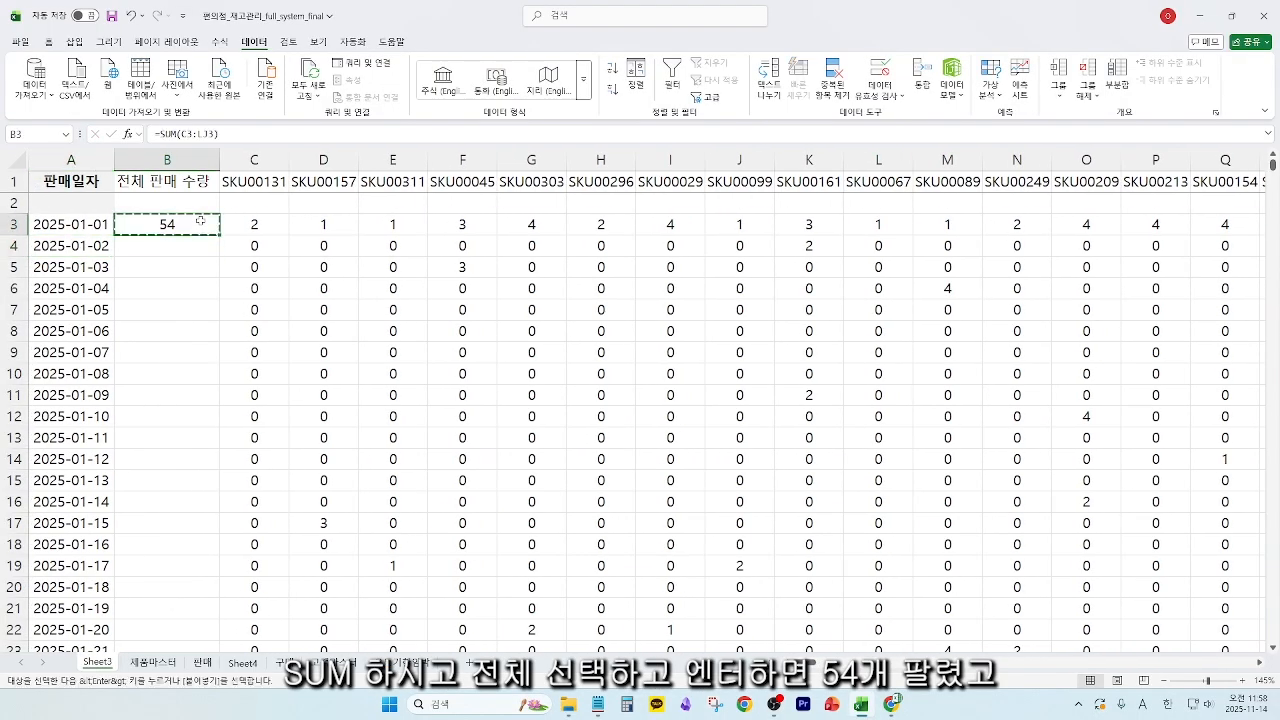
key(Left)
key(ctrl+Down)
key(Right)
key(ctrl+shift+Up)
key(ctrl+v)
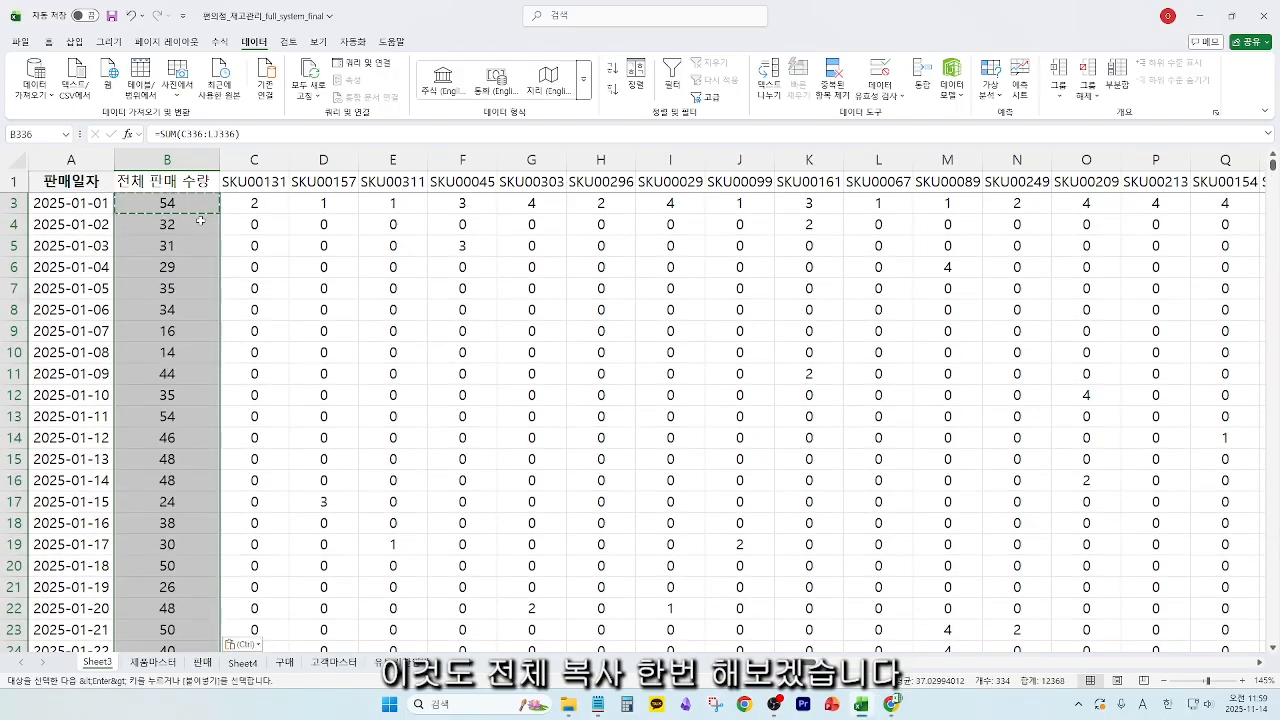
- Examine the daily totals in column B, checking the copied SUM formulas in the first rows
key(Up)
key(Escape)
key(Up)
key(Up)
key(ctrl+Up)
key(ctrl+Up)
key(Down)
key(Down)
key(Down)
key(Down)
key(Down)
key(Down)
key(Down)
key(Down)
key(Down)
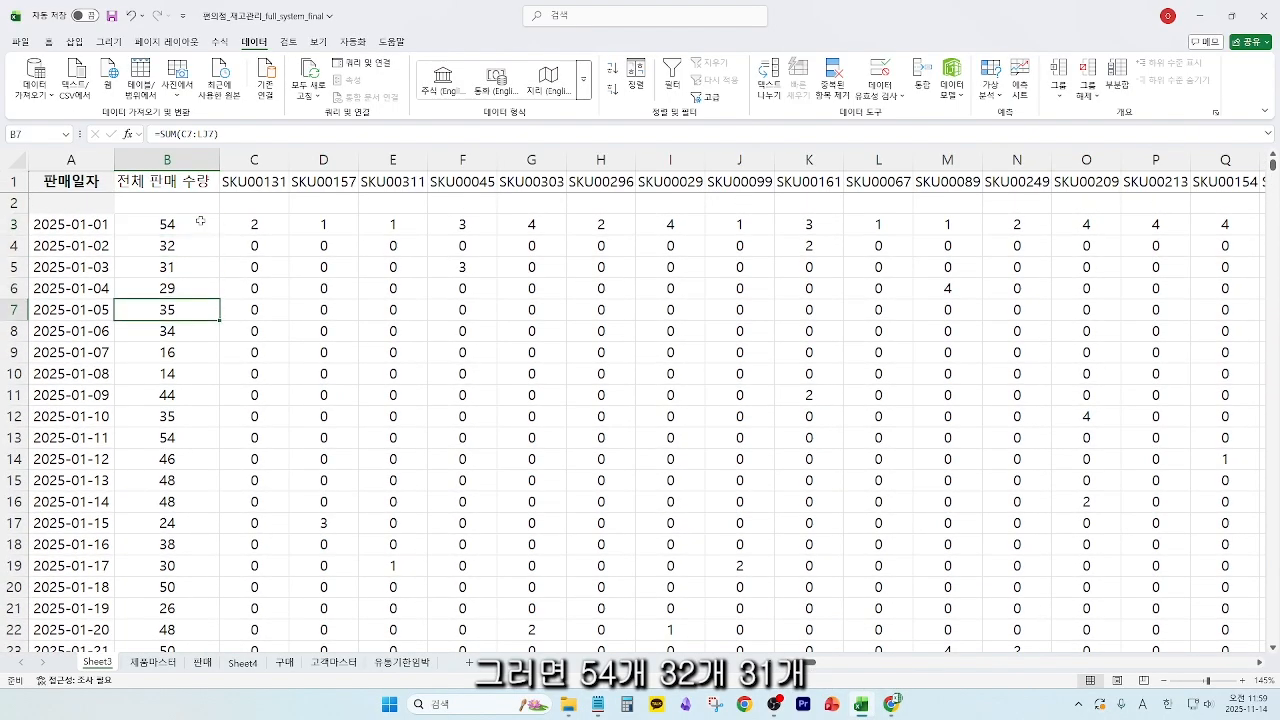
key(Up)
key(Up)
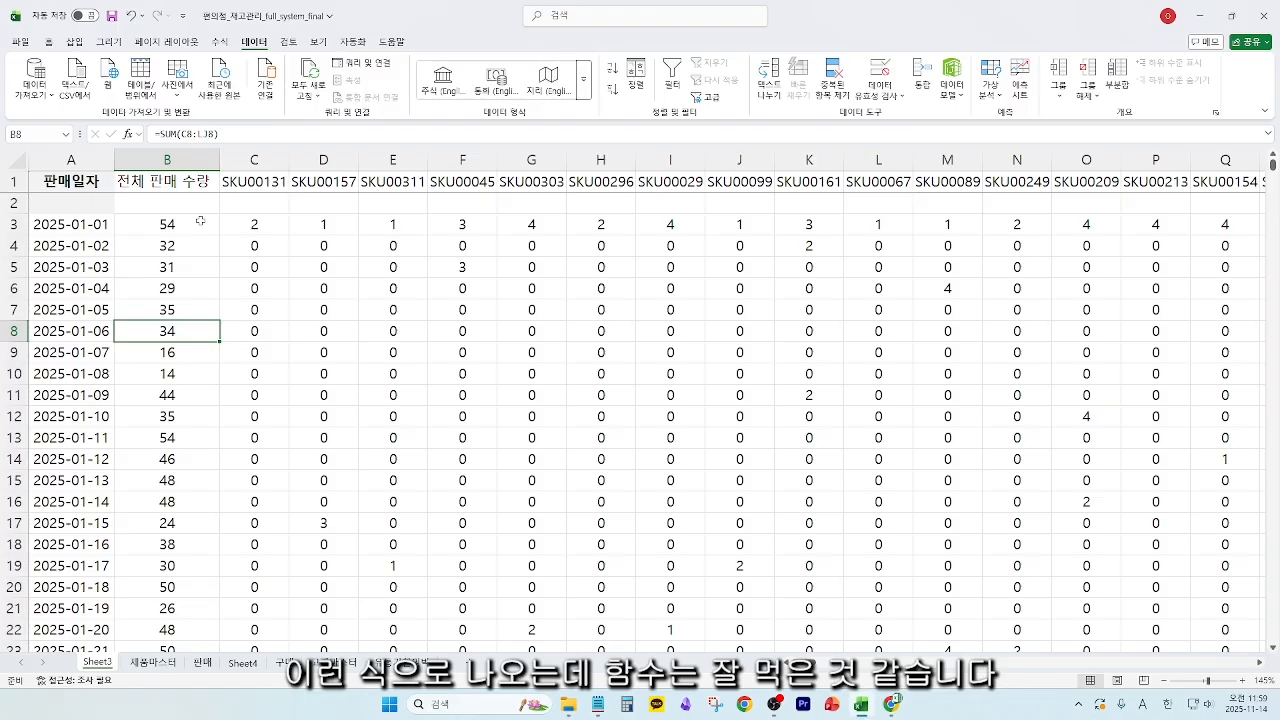
- Total the SKU00131 quantities over all dates in C2 with =SUM(C3:C336)
key(Up)
key(Up)
key(Up)
key(Up)
key(Up)
key(Up)
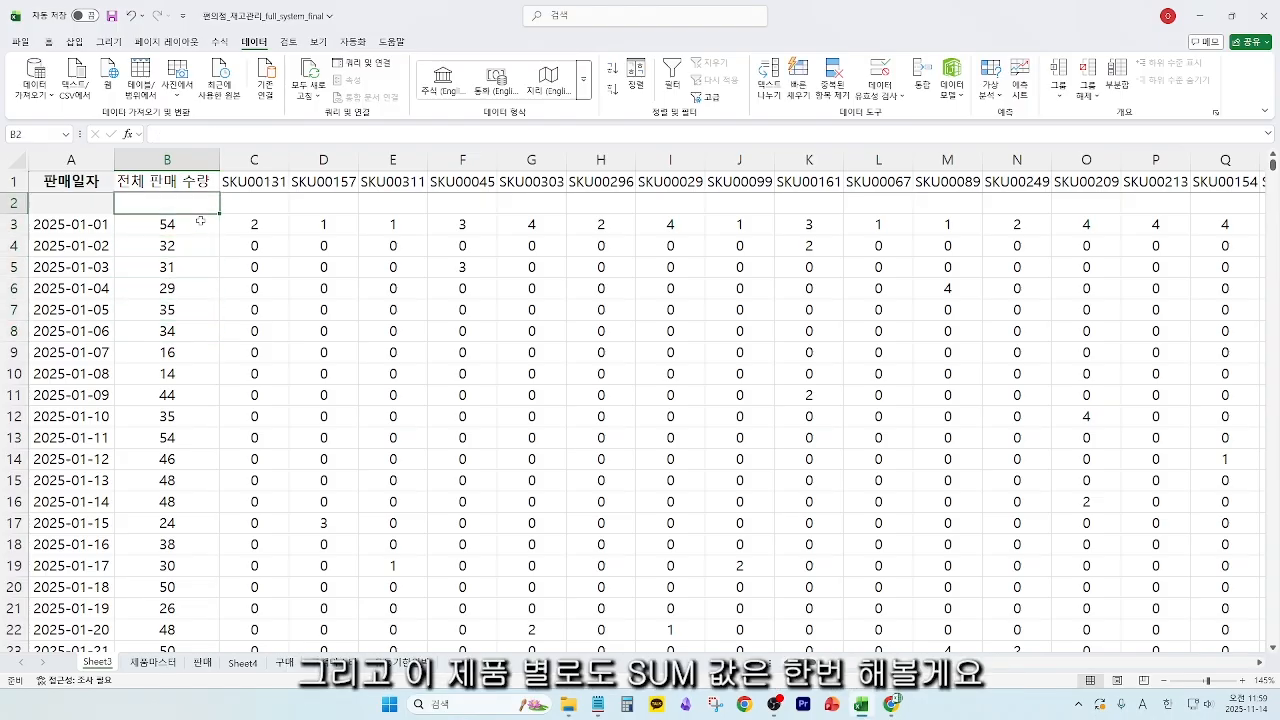
key(Right)
text(=sum()
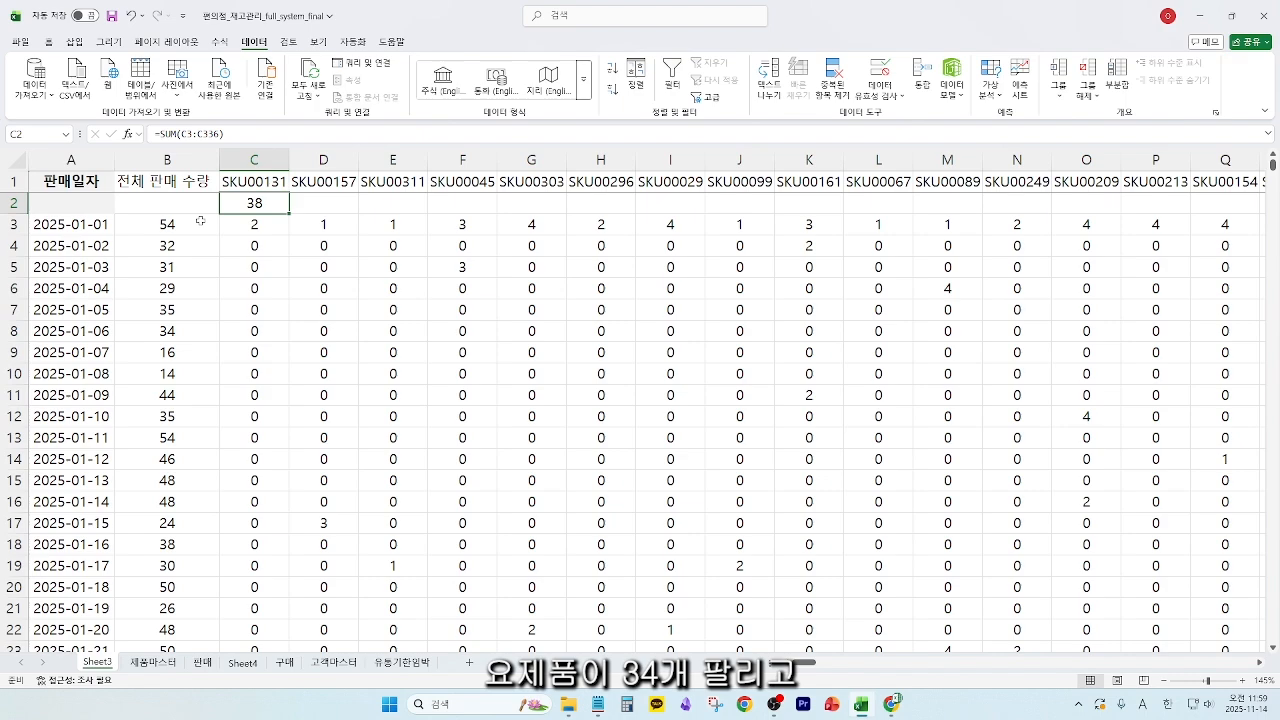
- Copy the C2 total formula across row 2 for every SKU through LJ2
key(ctrl+c)
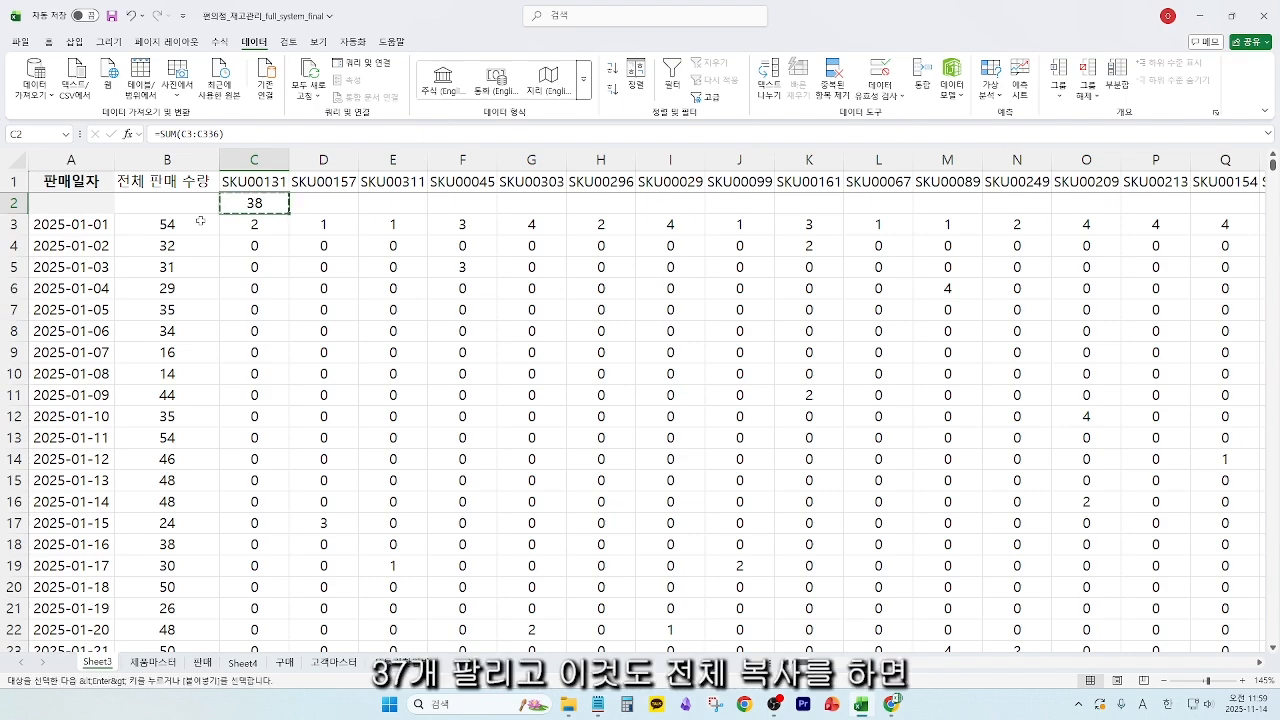
key(Right)
key(ctrl+v)
key(ctrl+c)
key(Up)
key(ctrl+Right)
key(Down)
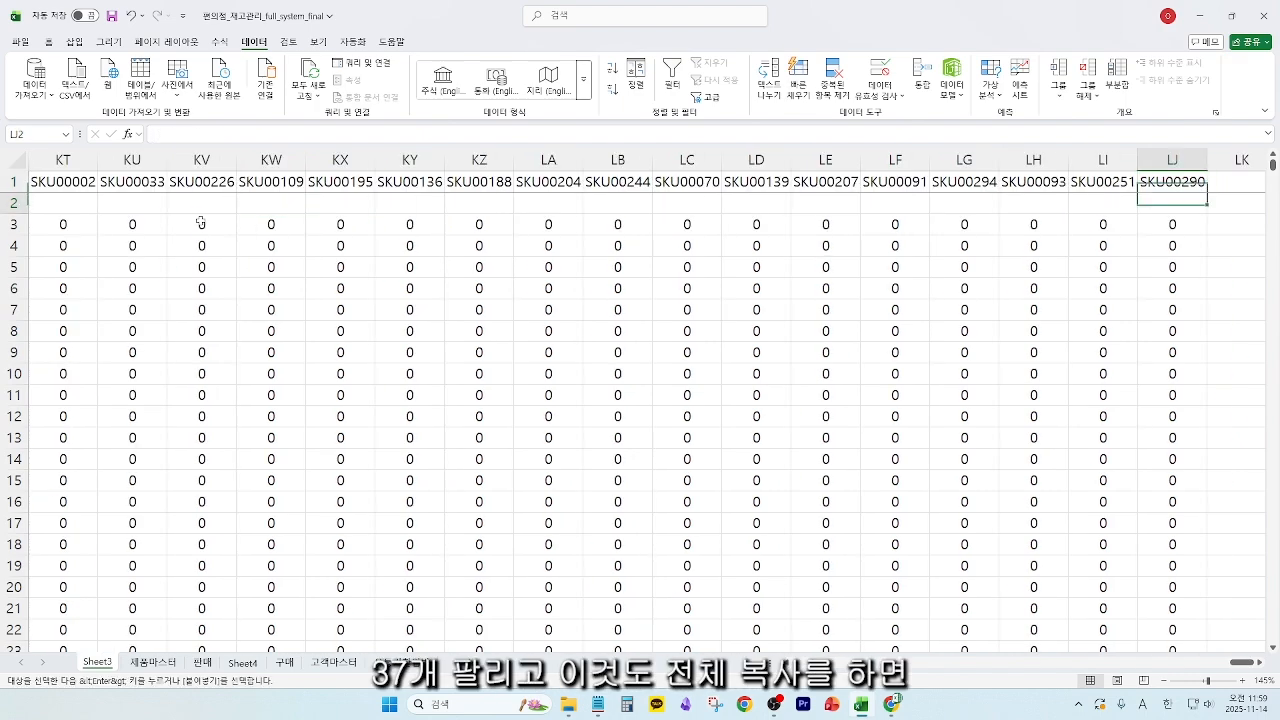
key(ctrl+shift+Left)
key(ctrl+v)
- Apply the comma number format without decimals to the totals and quantities in B2:LJ336
key(Home)
key(Escape)
key(Right)
key(Right)
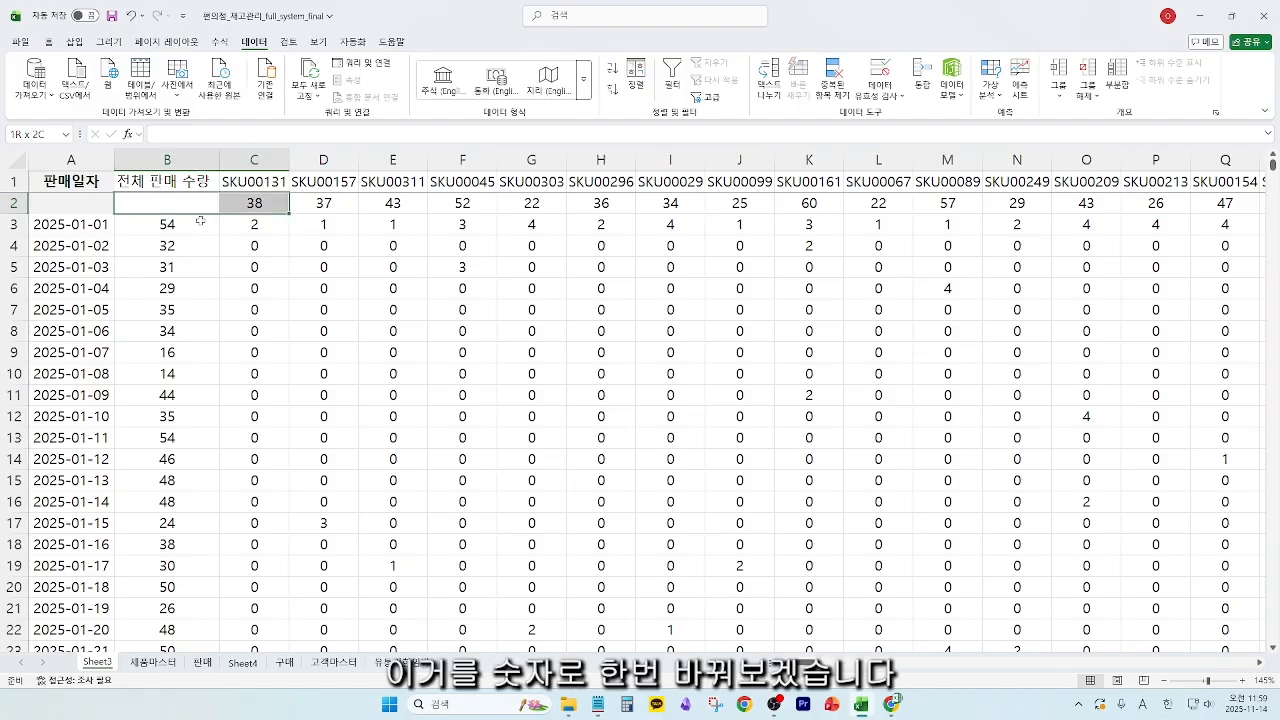
key(ctrl+shift+Right)
key(shift+Down)
key(ctrl+shift+Down)
click(48, 42)
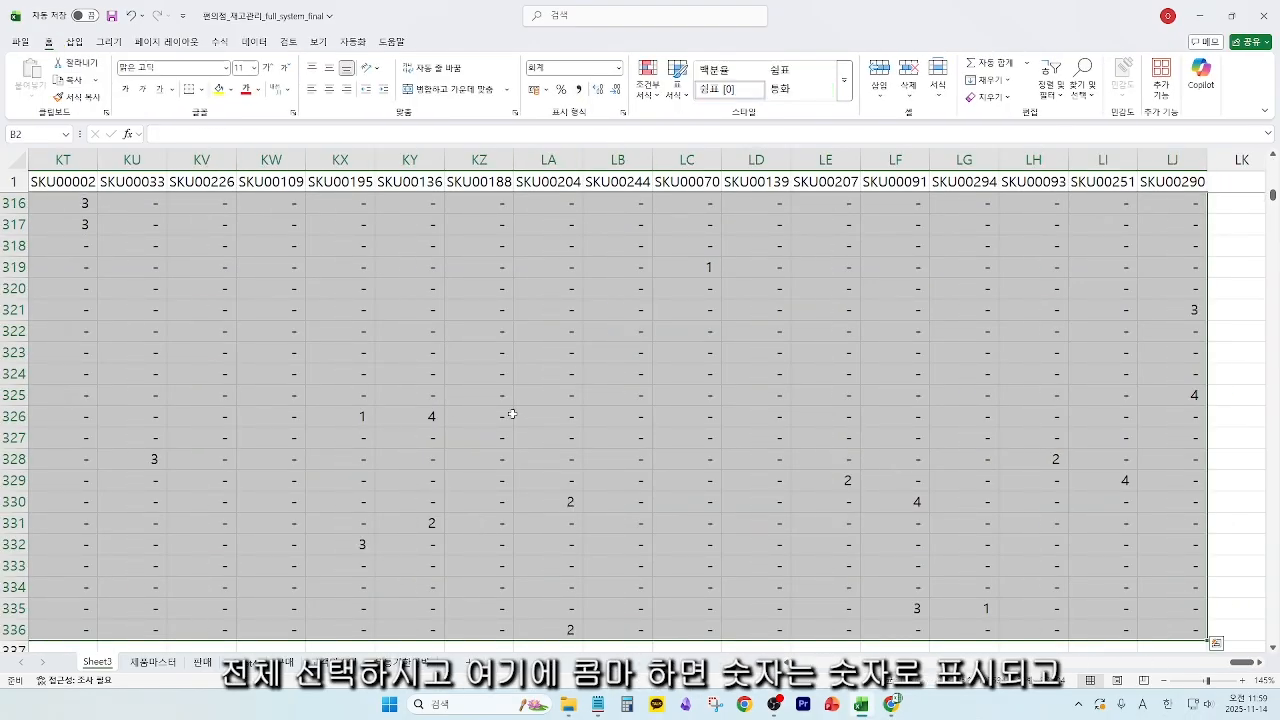
- Examine how zero and nonzero quantities are displayed in the last SKU columns and in the first rows
click(434, 418)
ctrl+scroll(703, 319, up, 3)
click(673, 303)
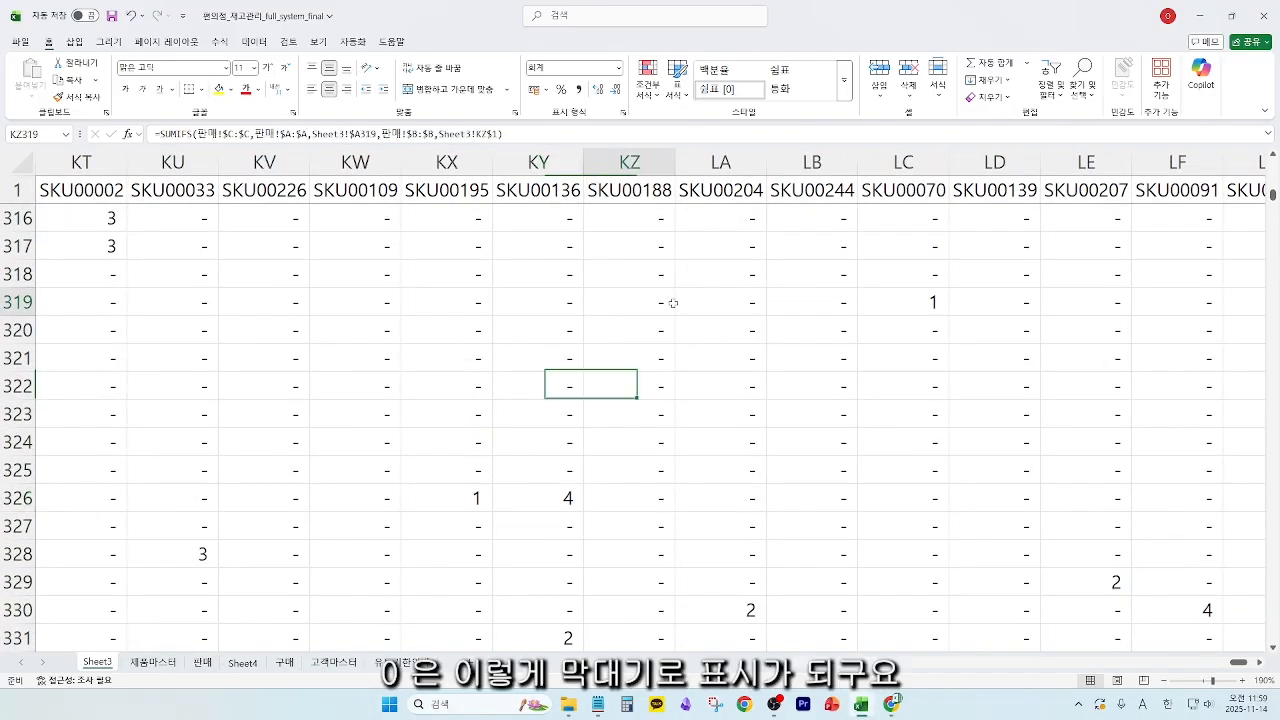
ctrl+scroll(621, 438, down, 6)
click(480, 331)
click(529, 362)
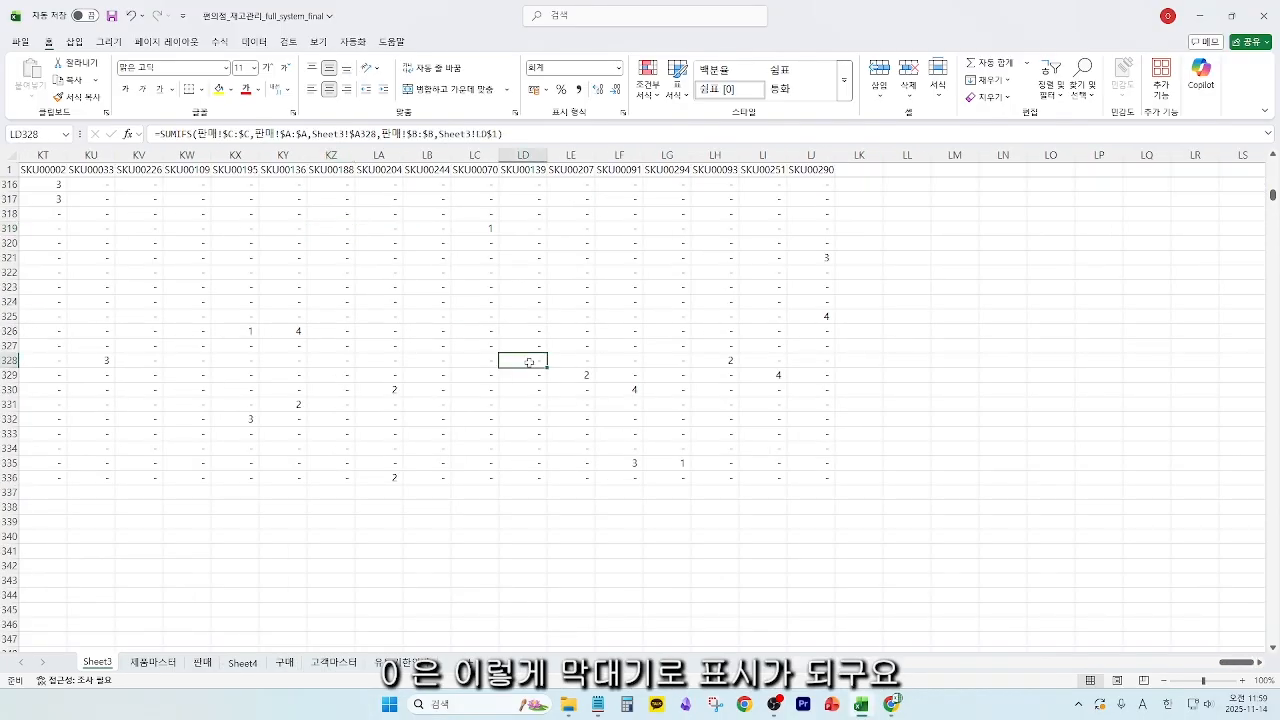
key(ctrl+Up)
key(ctrl+Left)
key(Down)
key(Right)
key(Right)
key(Down)
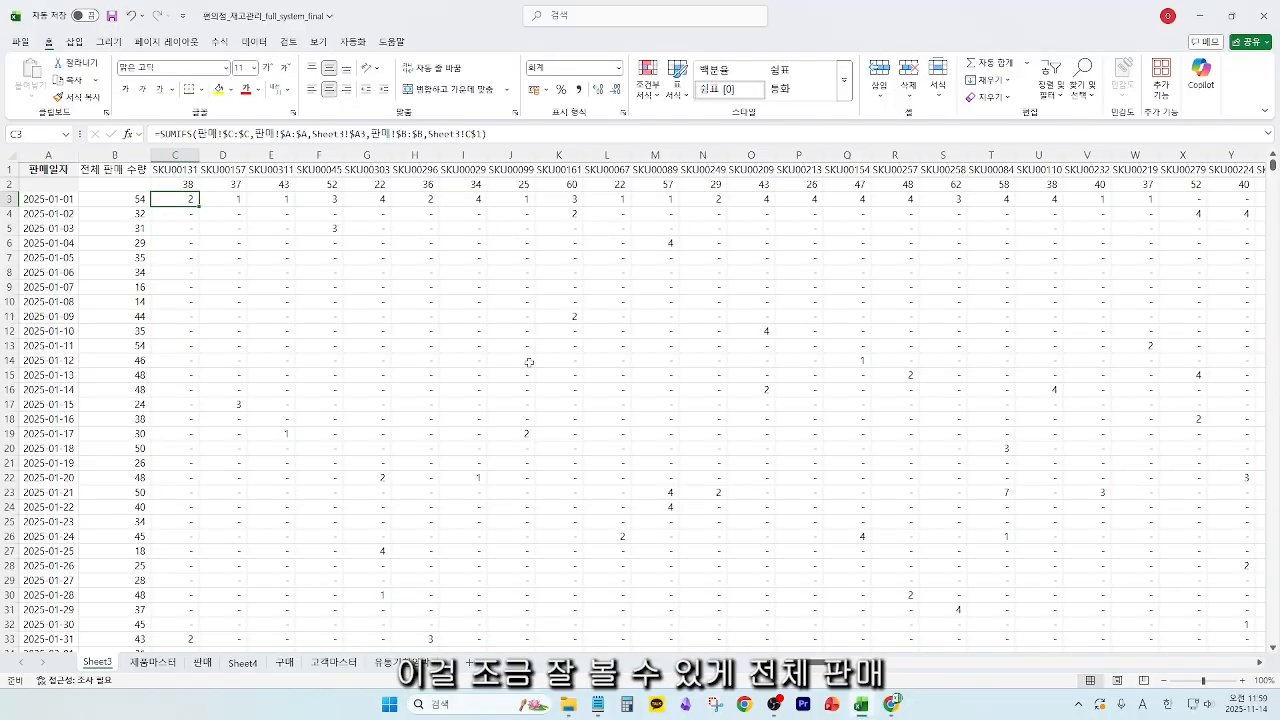
- Apply blue gradient data bars to the daily SKU quantities in C3:LJ336, leaving out the totals
click(131, 172)
click(195, 198)
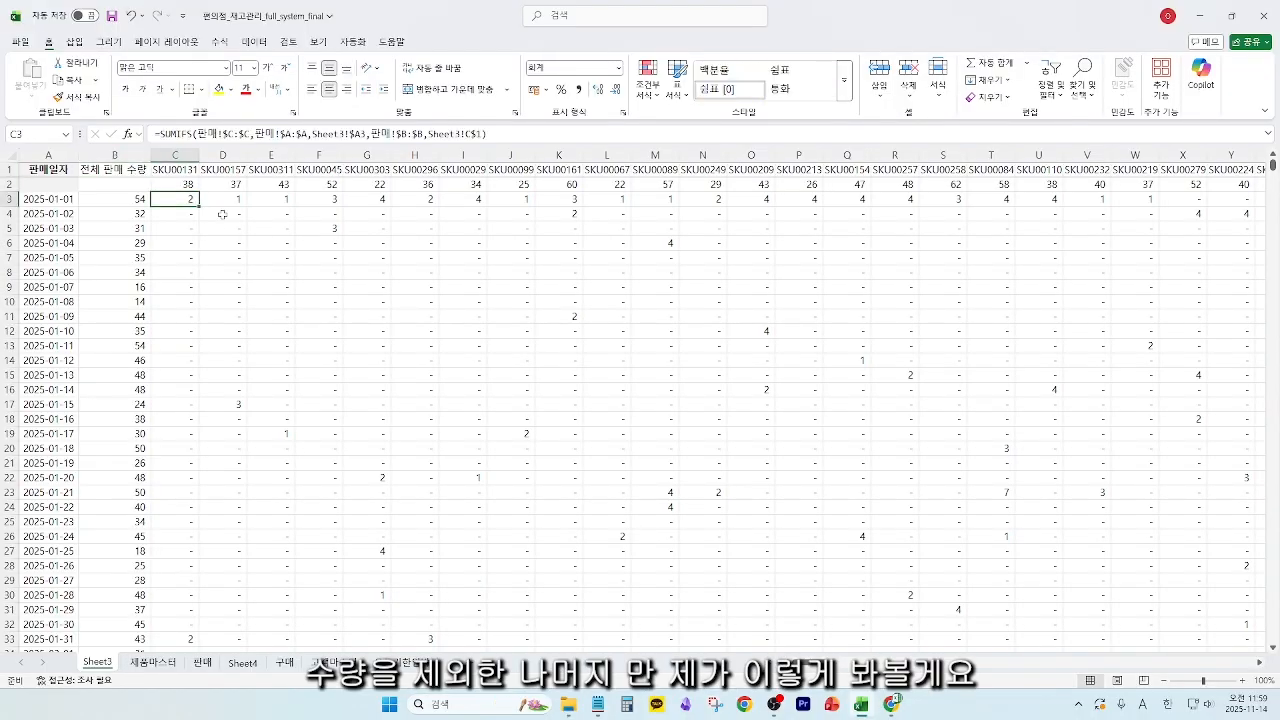
key(ctrl+shift+End)
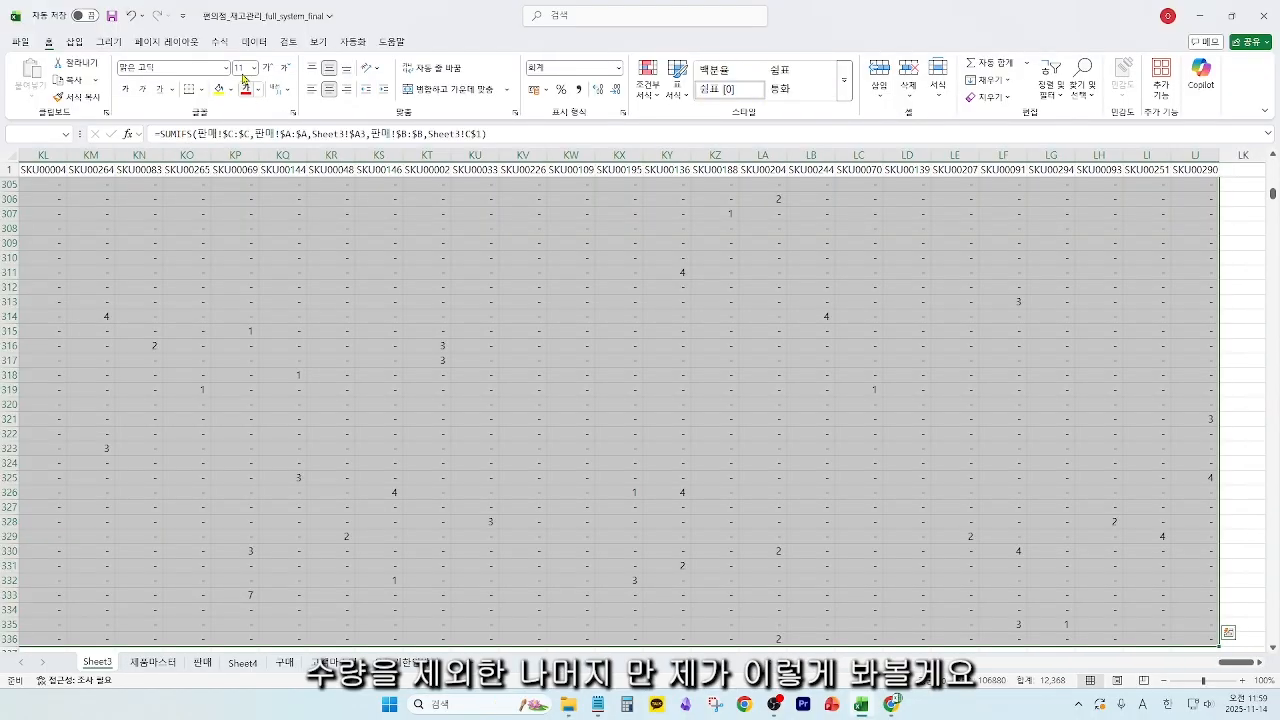
click(649, 88)
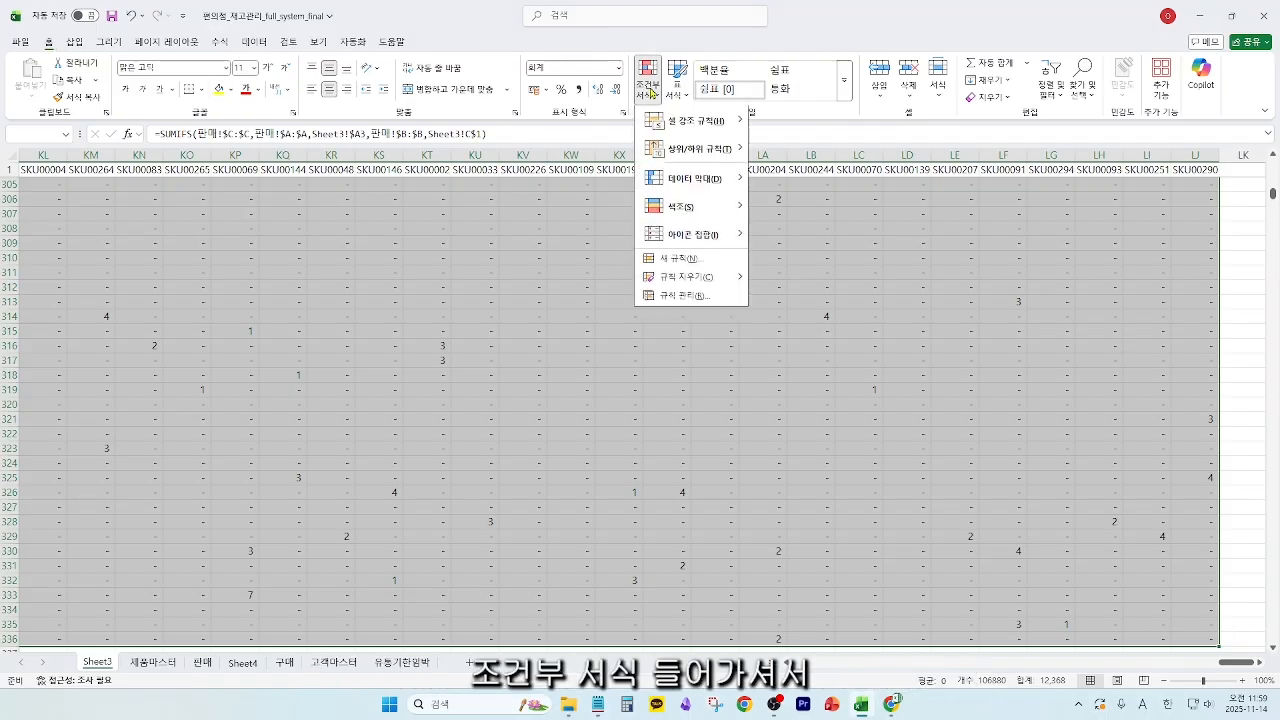
mouse_move(700, 180)
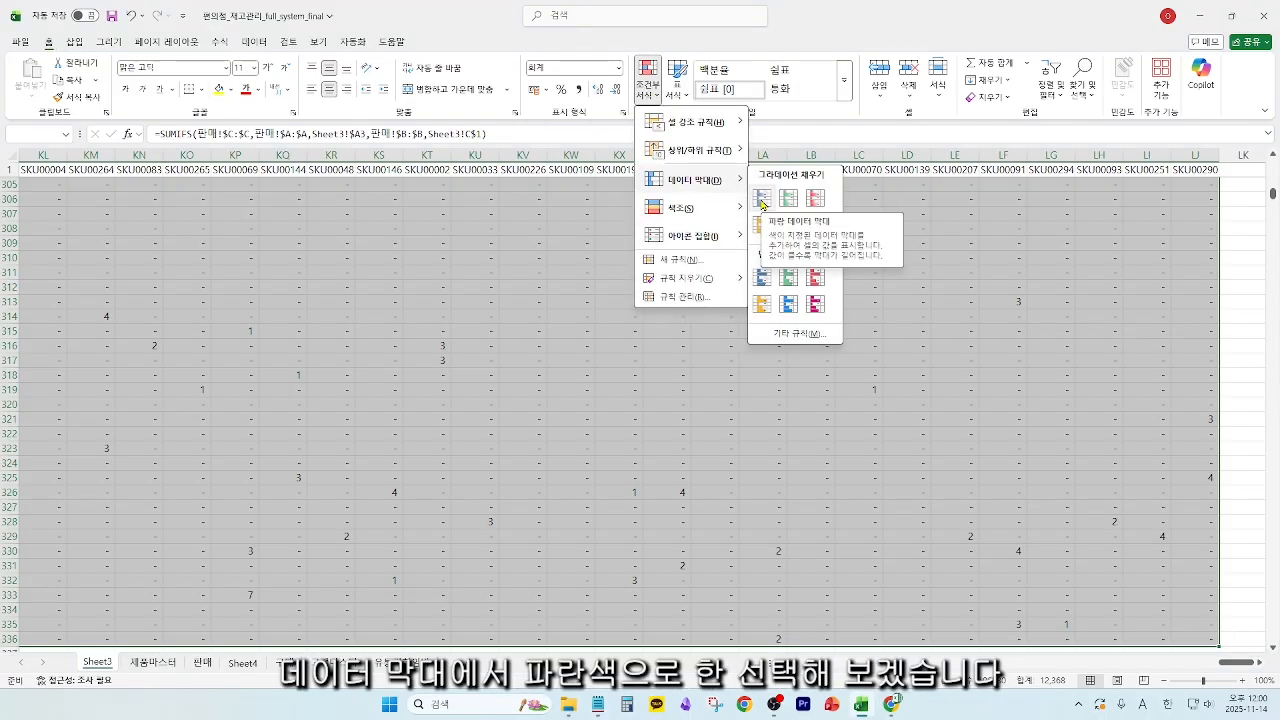
click(761, 200)
- Review the blue data bars across the whole date-by-SKU grid as an overview map of sales
ctrl+scroll(357, 385, down, 5)
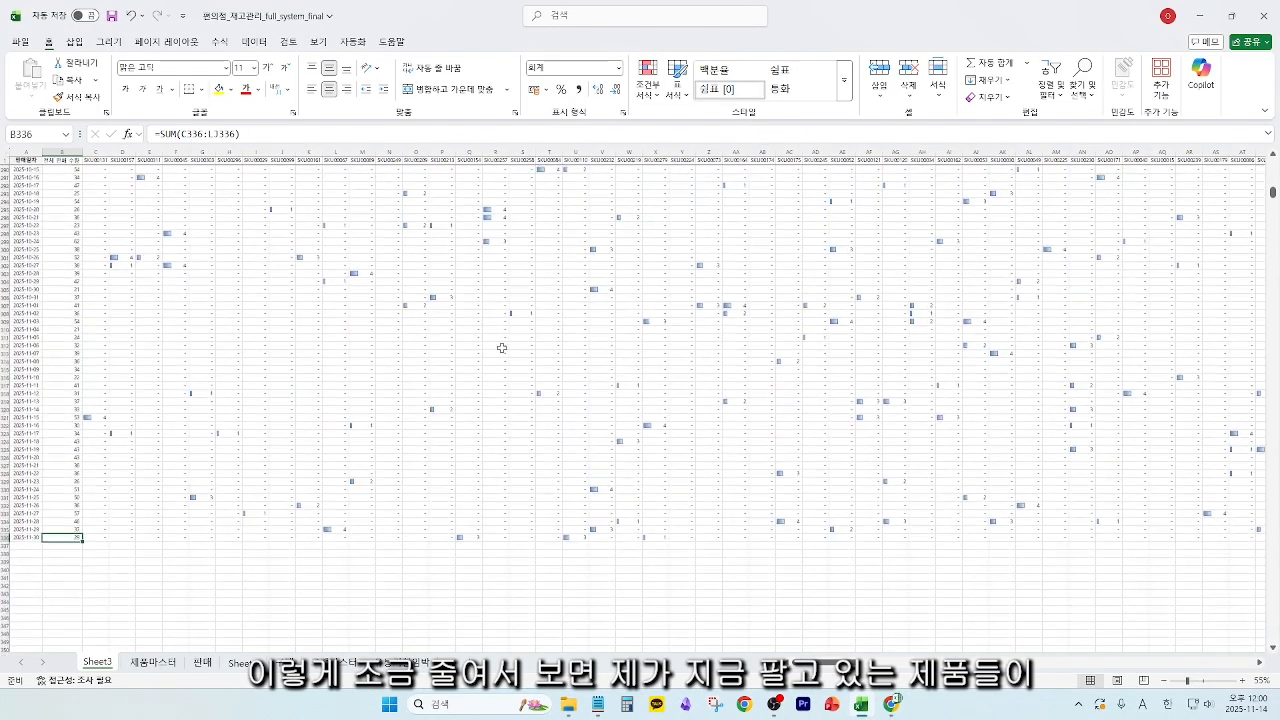
scroll(464, 330, up, 20)
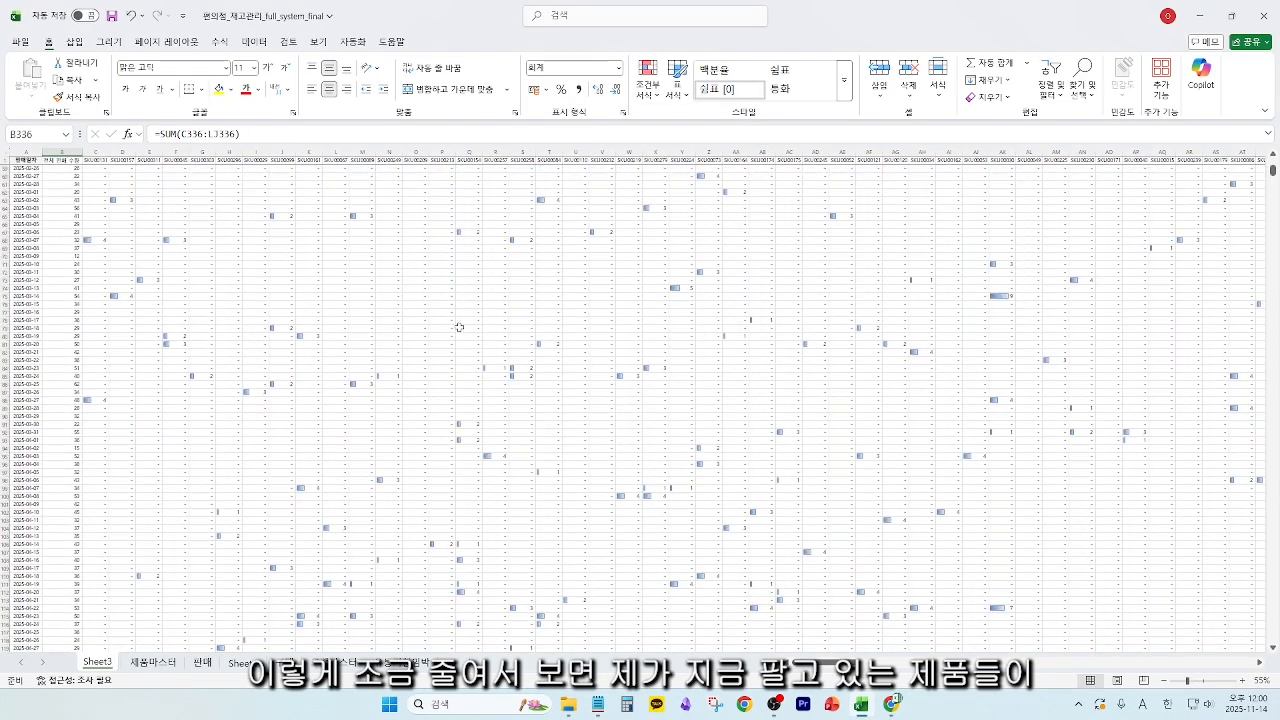
click(411, 299)
key(ctrl+Up)
key(ctrl+Home)
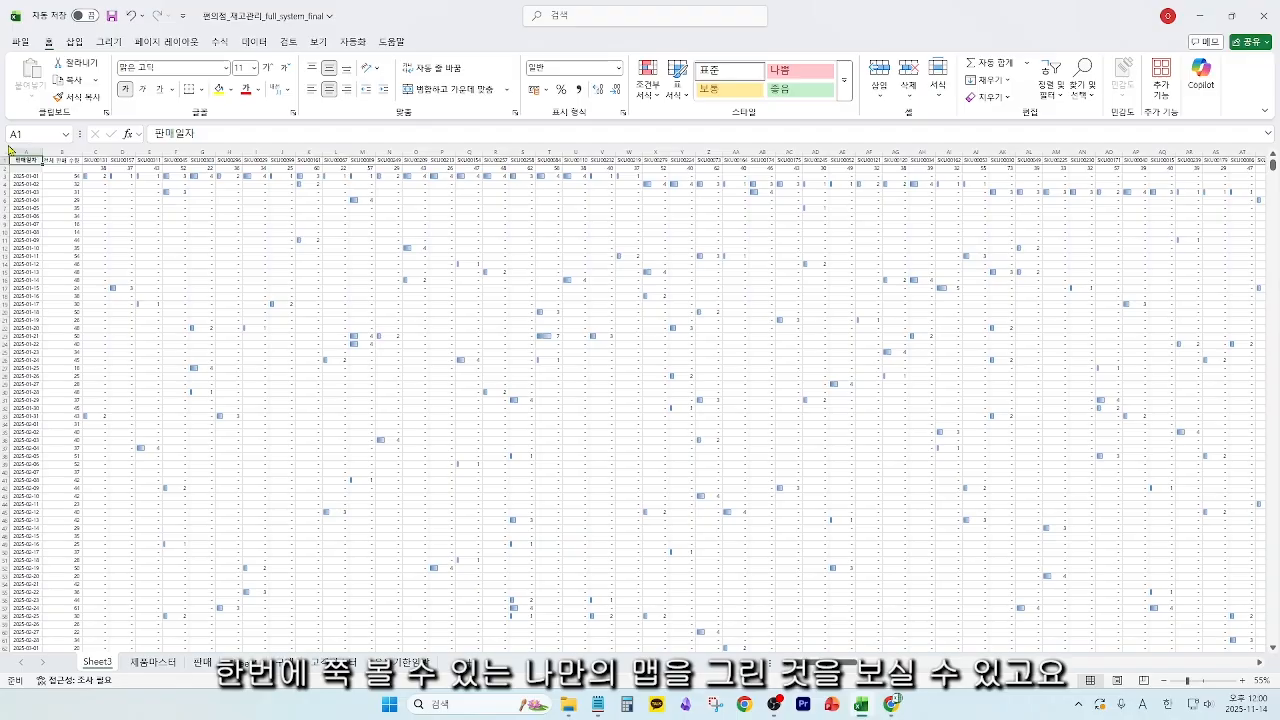
click(92, 248)
- Apply magenta gradient data bars to the daily totals in B3:B336
click(69, 177)
scroll(86, 228, up, 6)
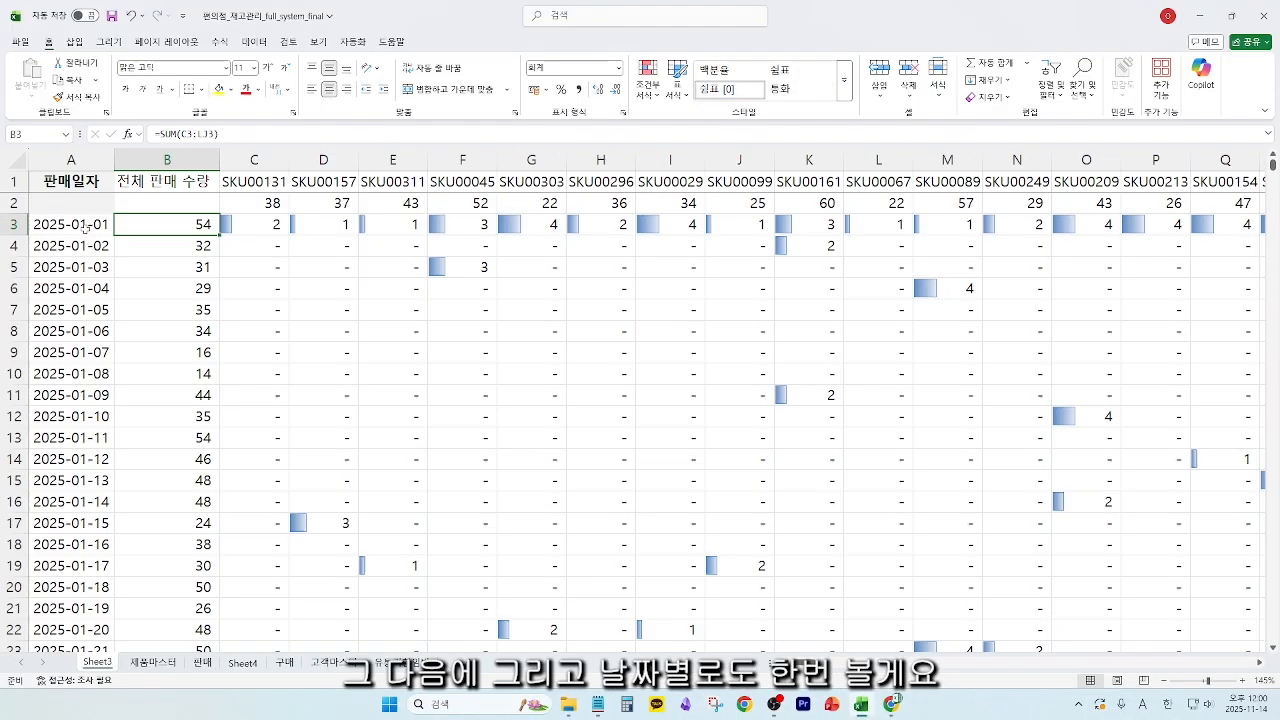
key(ctrl+shift+Down)
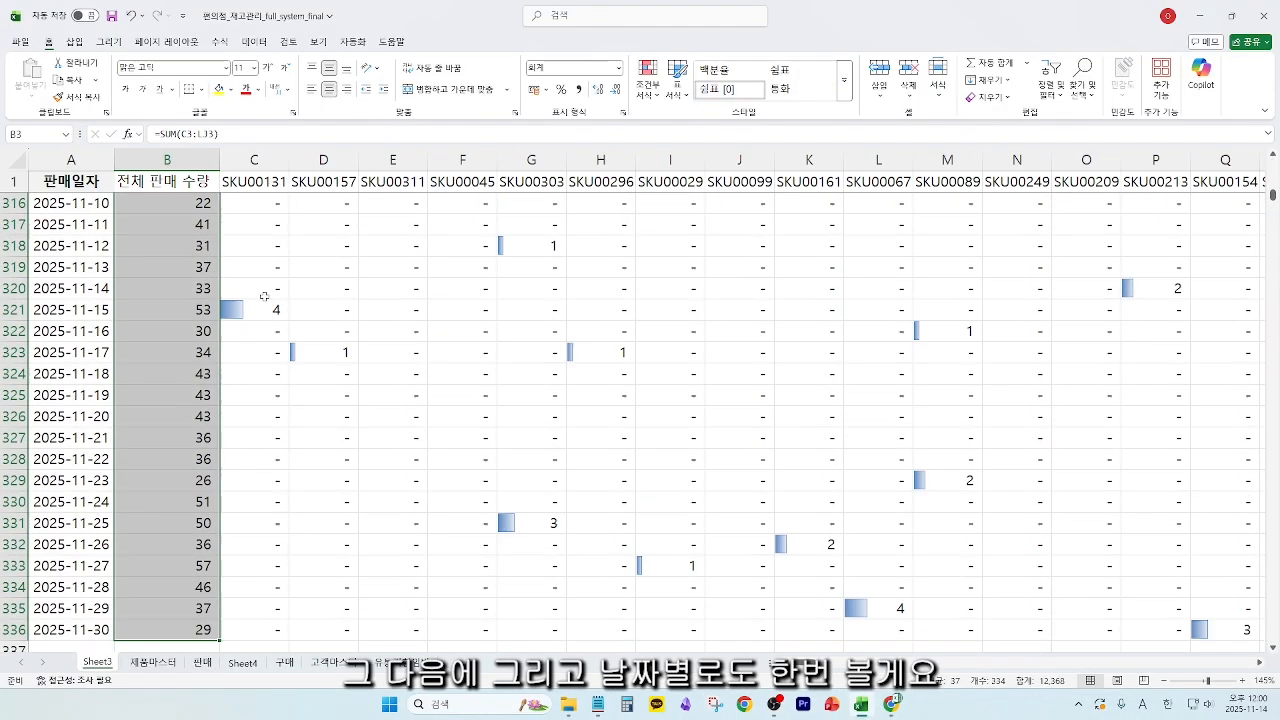
click(647, 80)
mouse_move(695, 180)
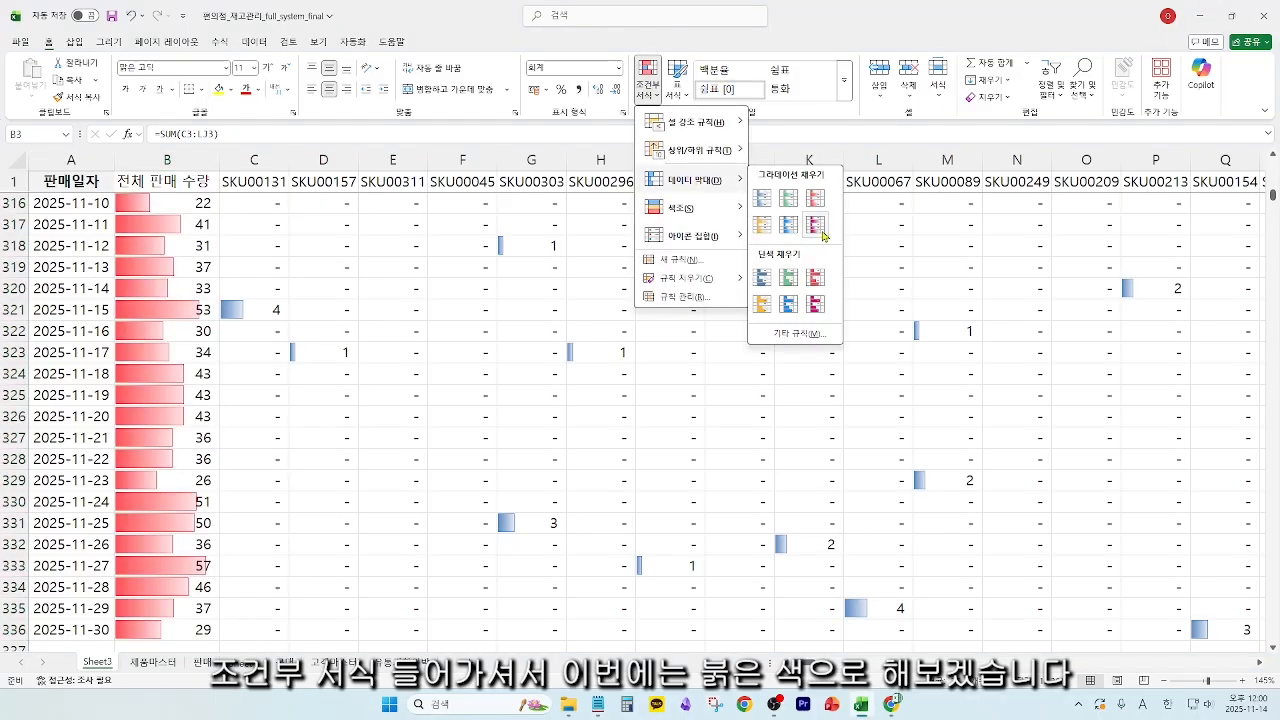
click(815, 226)
- Compare the daily total bars in column B across the January dates for sales fluctuations
scroll(173, 357, down, 4)
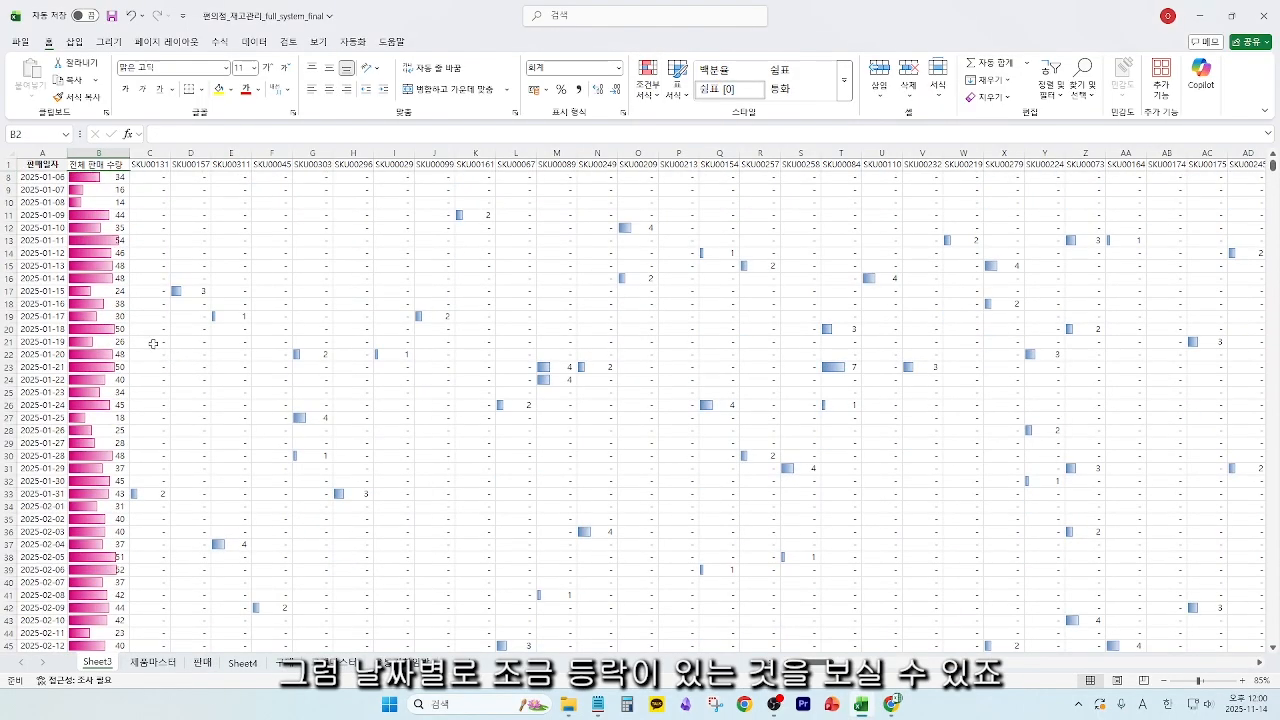
click(99, 252)
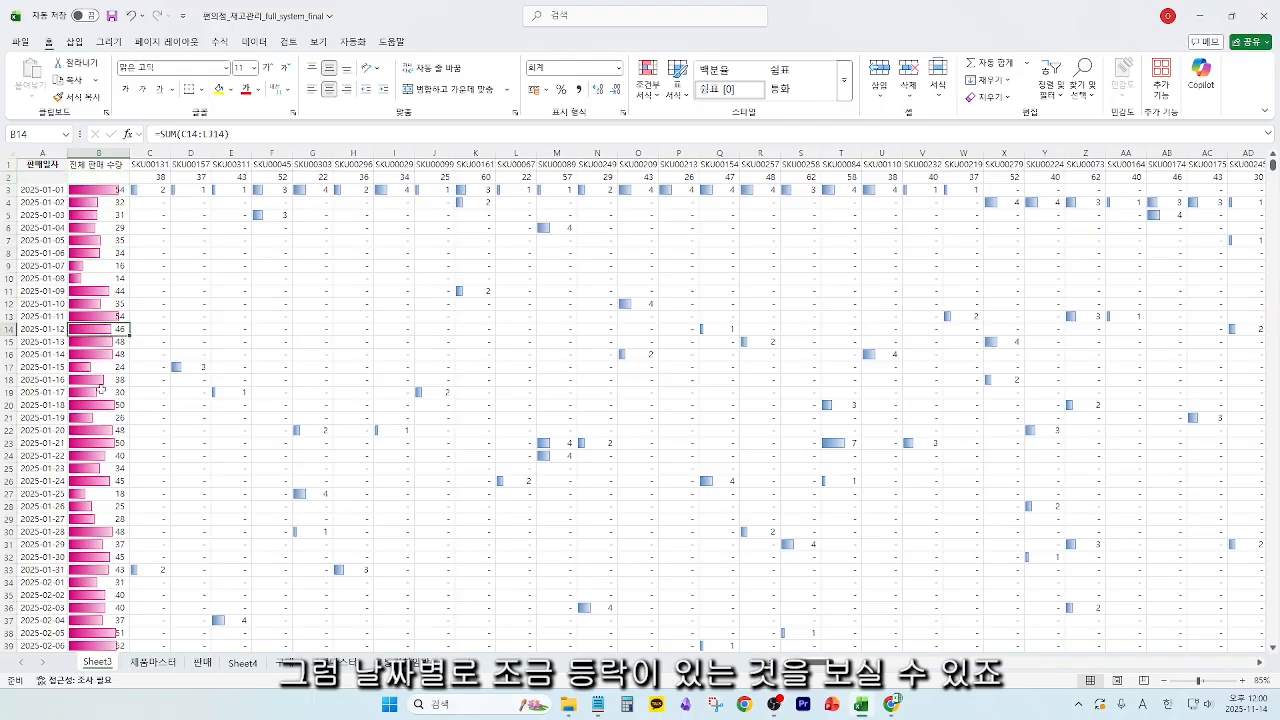
click(42, 213)
drag(42, 212, 46, 328)
click(92, 291)
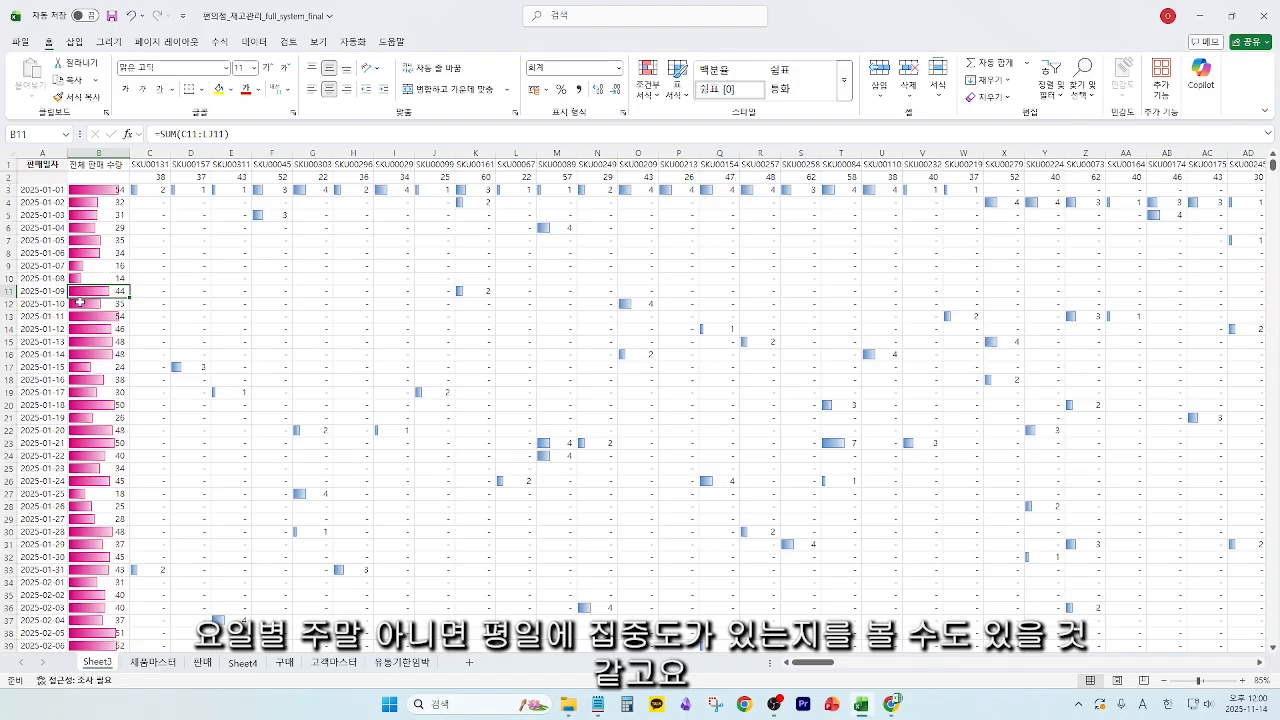
- Apply green gradient data bars to the SKU totals in C2:LJ2
click(161, 282)
click(150, 178)
key(ctrl+shift+Right)
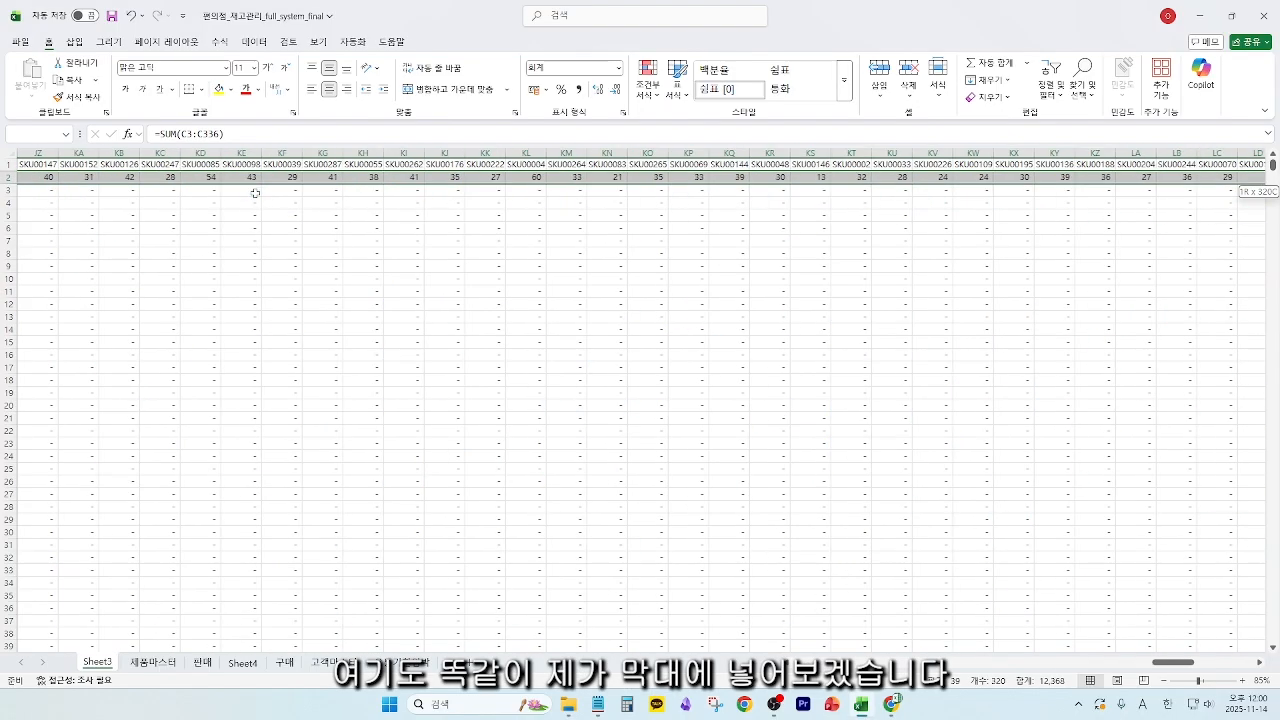
click(647, 80)
mouse_move(695, 180)
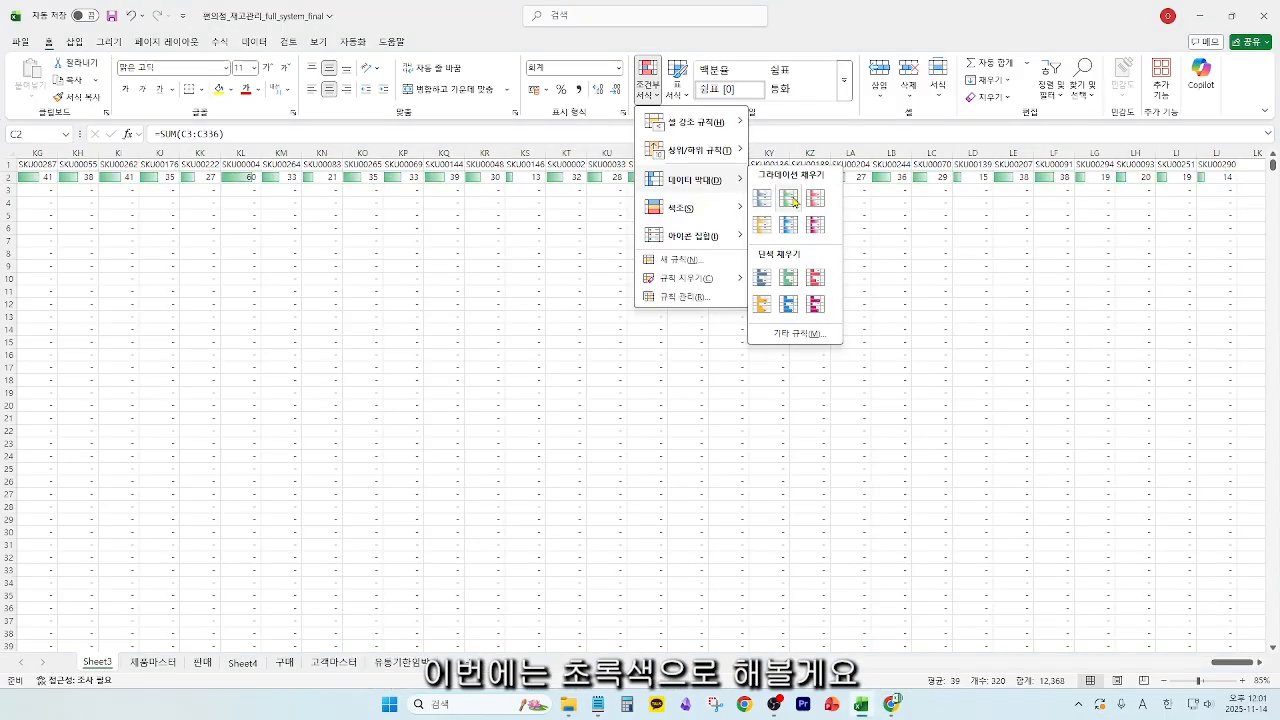
click(791, 201)
- Compare the SKU total bars in row 2, checking SKU00161 in K2 and SKU00303 in G2 as samples
click(430, 195)
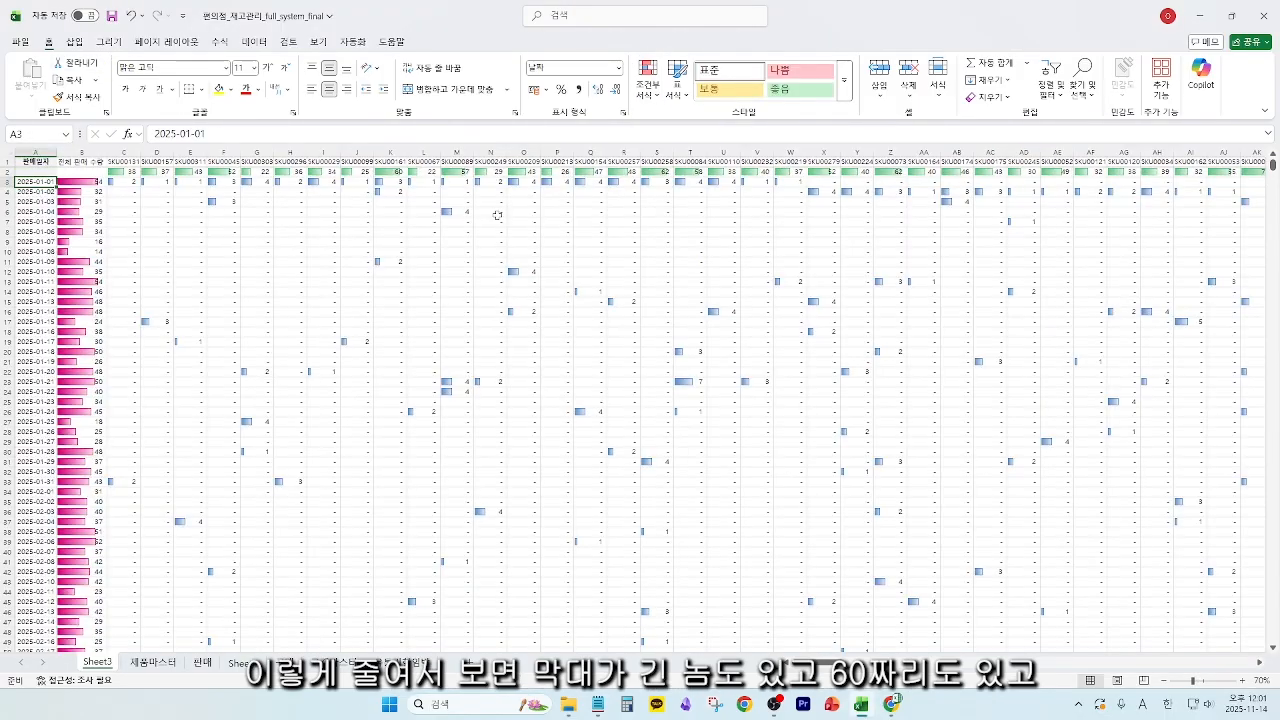
scroll(495, 214, down, 1)
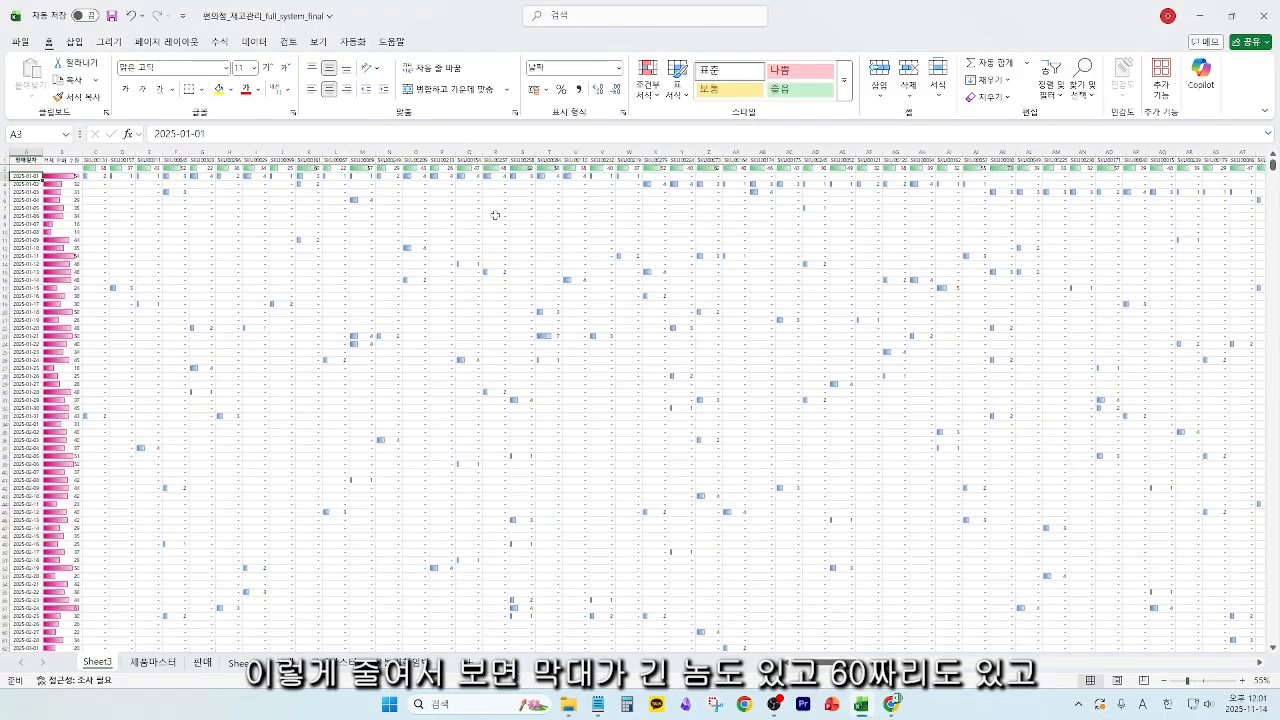
scroll(409, 238, up, 5)
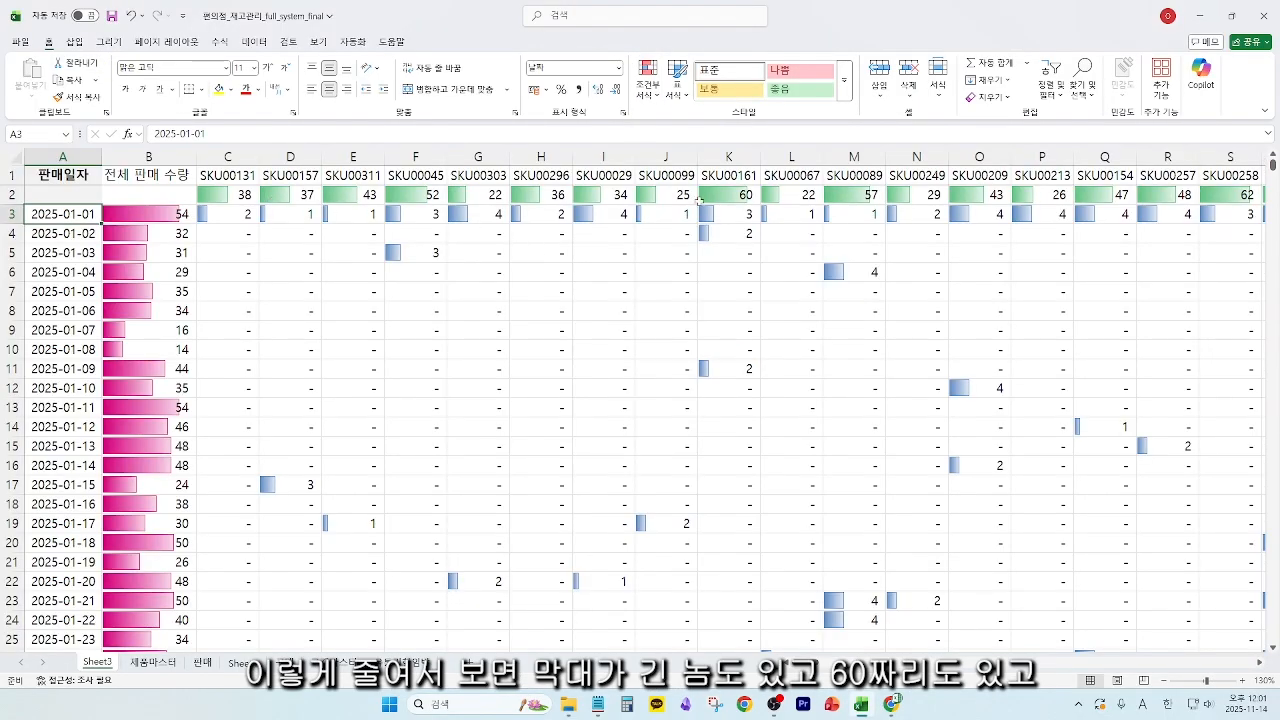
click(740, 192)
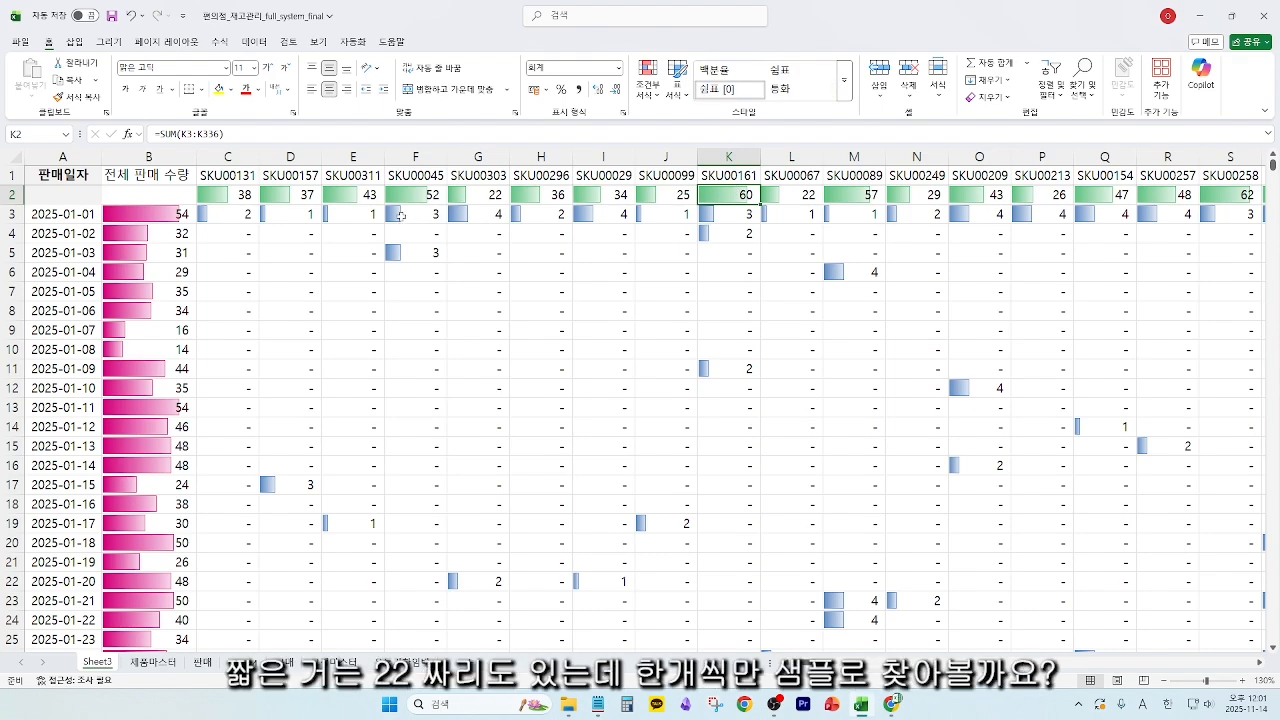
click(498, 198)
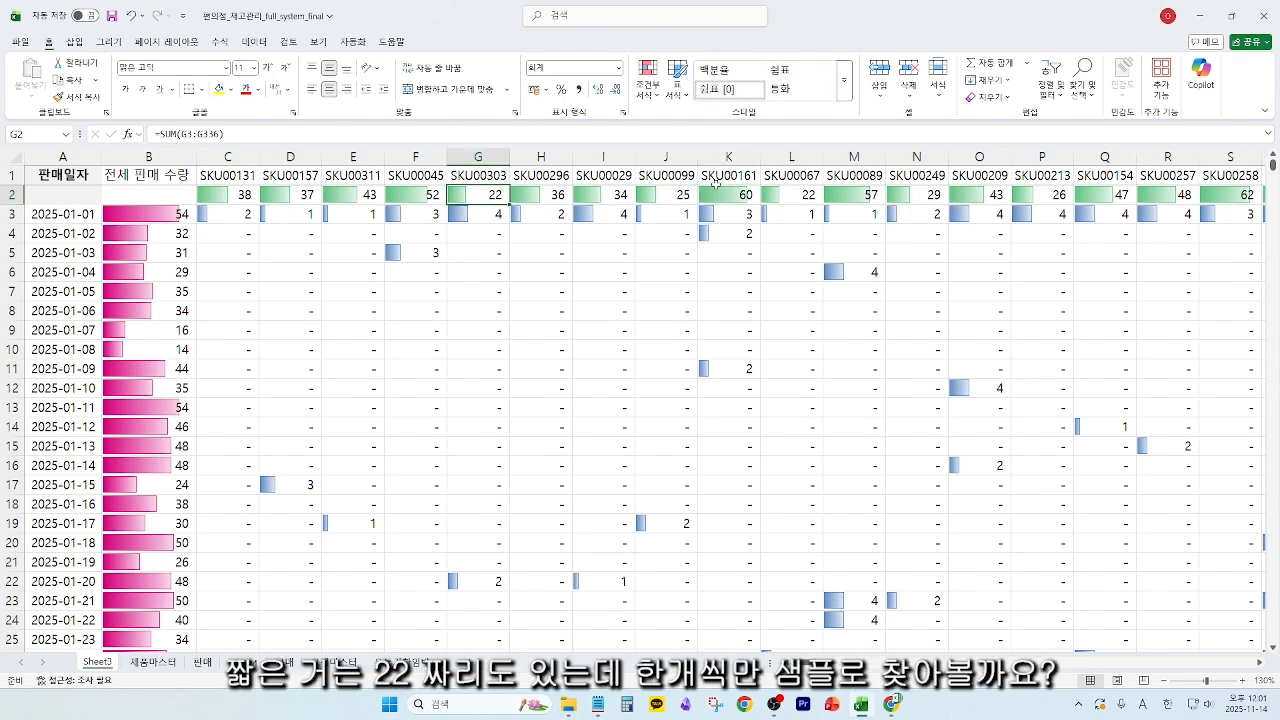
- Look up SKU00161 from K1 in the 제품마스터 sheet to identify the strong-selling product
click(746, 173)
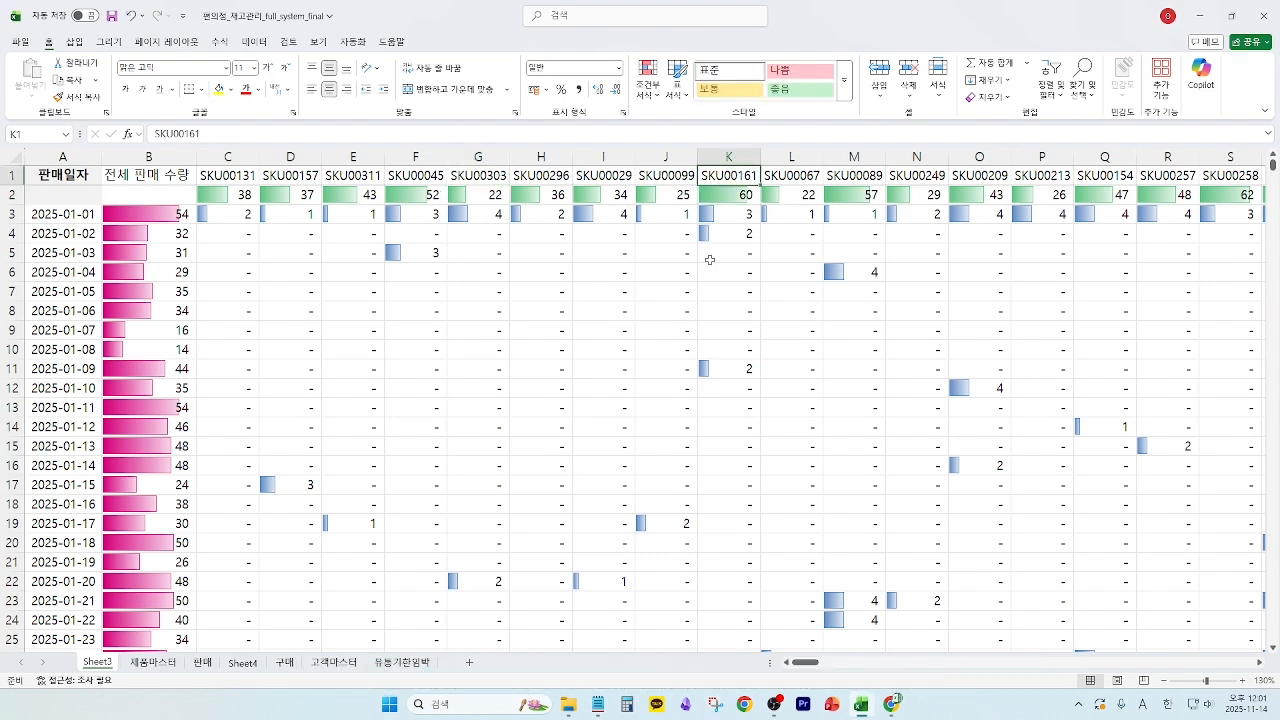
key(ctrl+c)
click(152, 662)
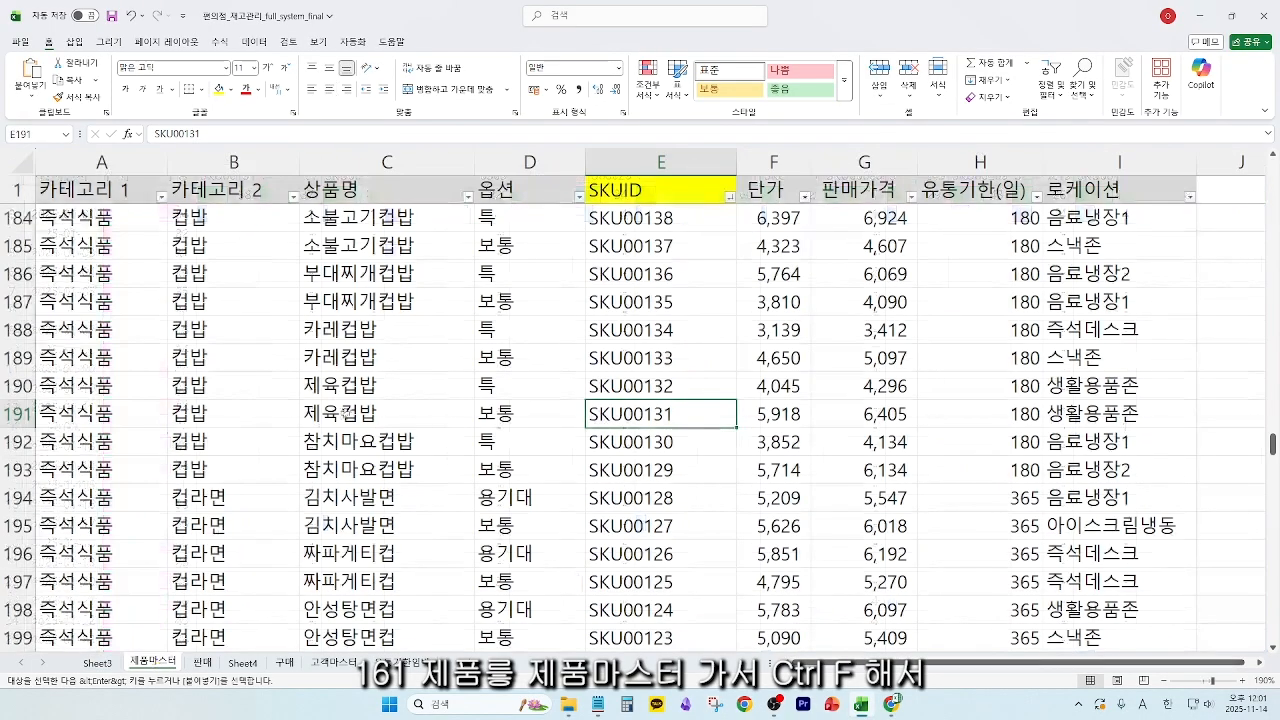
click(482, 356)
key(ctrl+f)
key(ctrl+v)
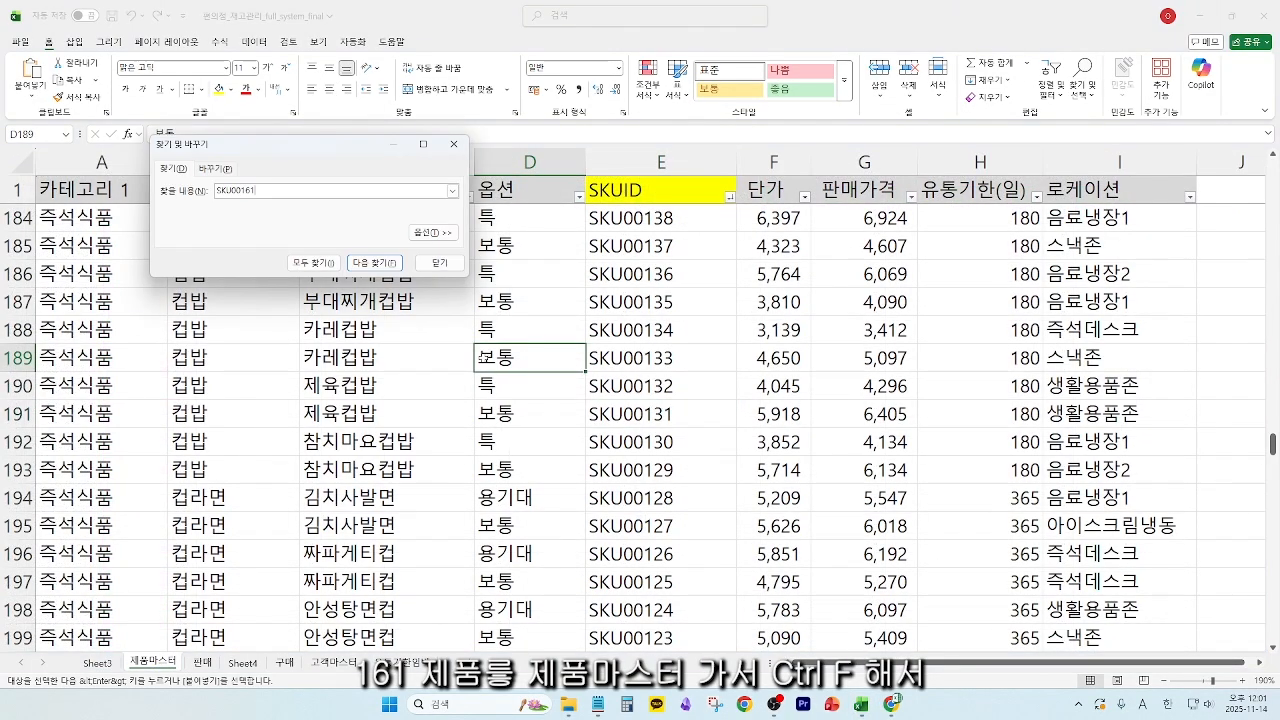
key(Return)
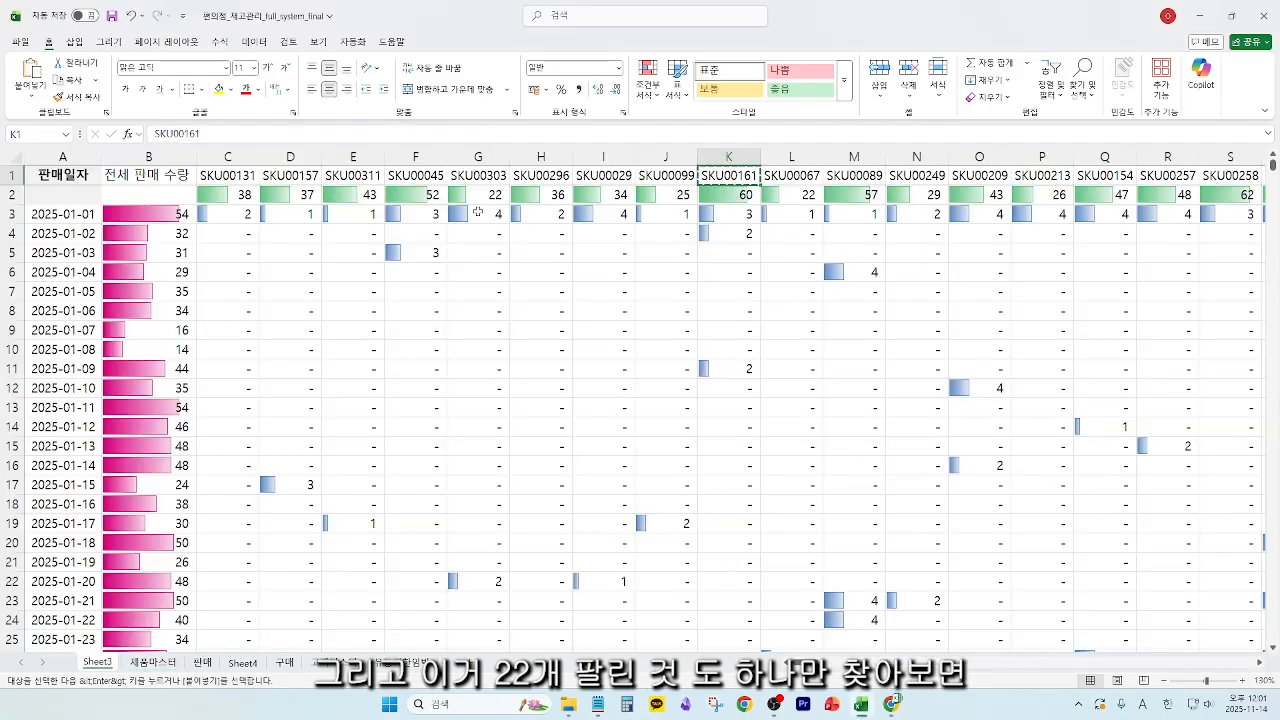
- Check the total for SKU00303 in G2 and copy its SKU code from G1 for a product lookup
click(482, 196)
click(490, 177)
click(499, 194)
click(495, 176)
key(ctrl+c)
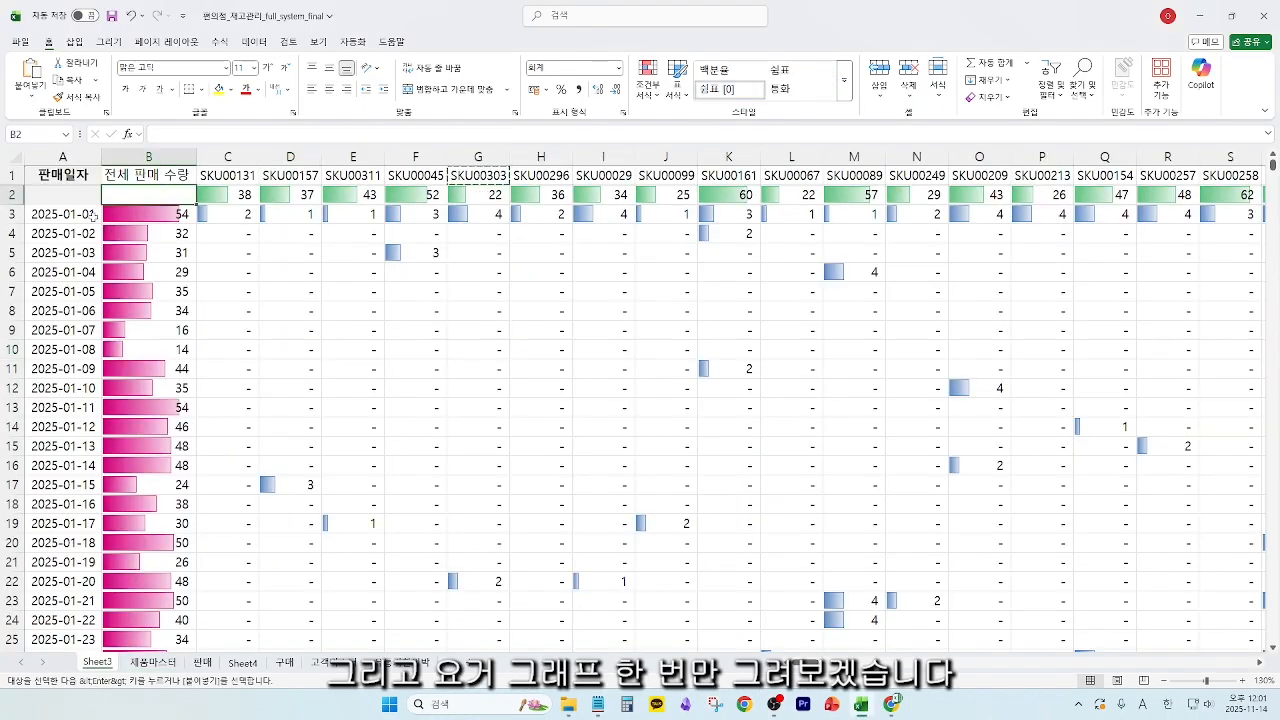
- Enter the heading 수량 in B2 above the daily totals
click(77, 216)
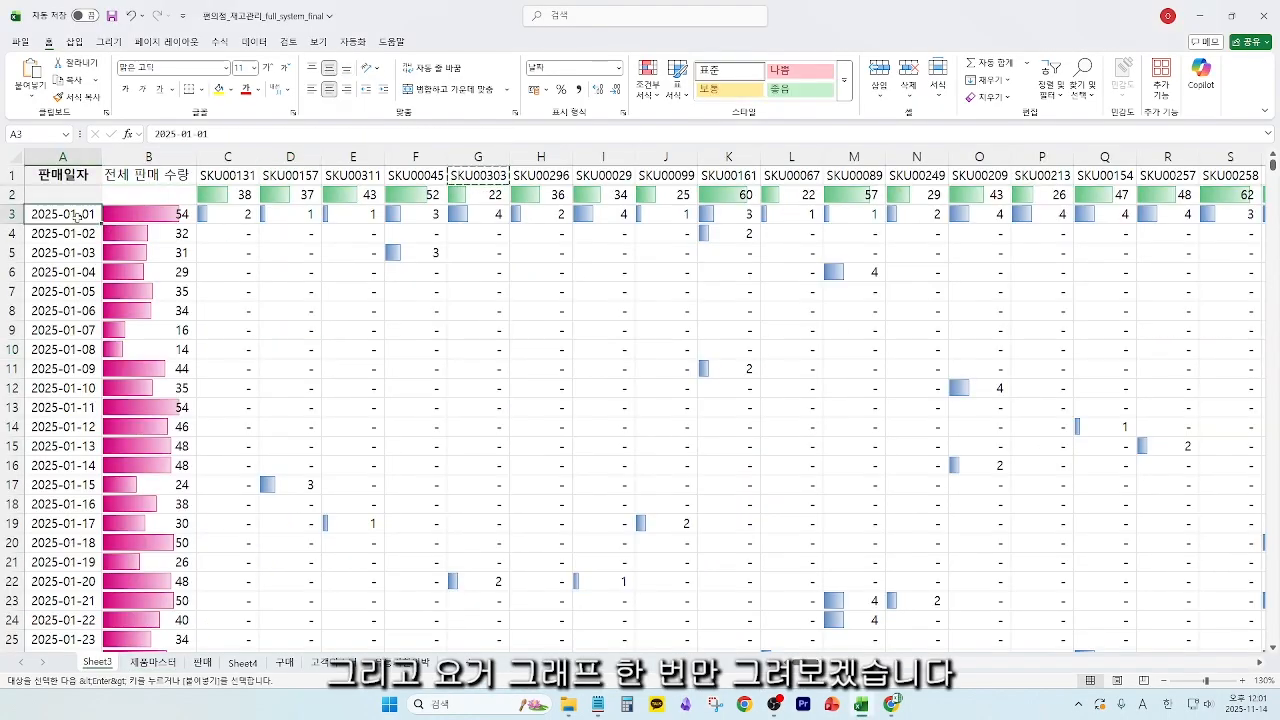
key(Right)
key(Up)
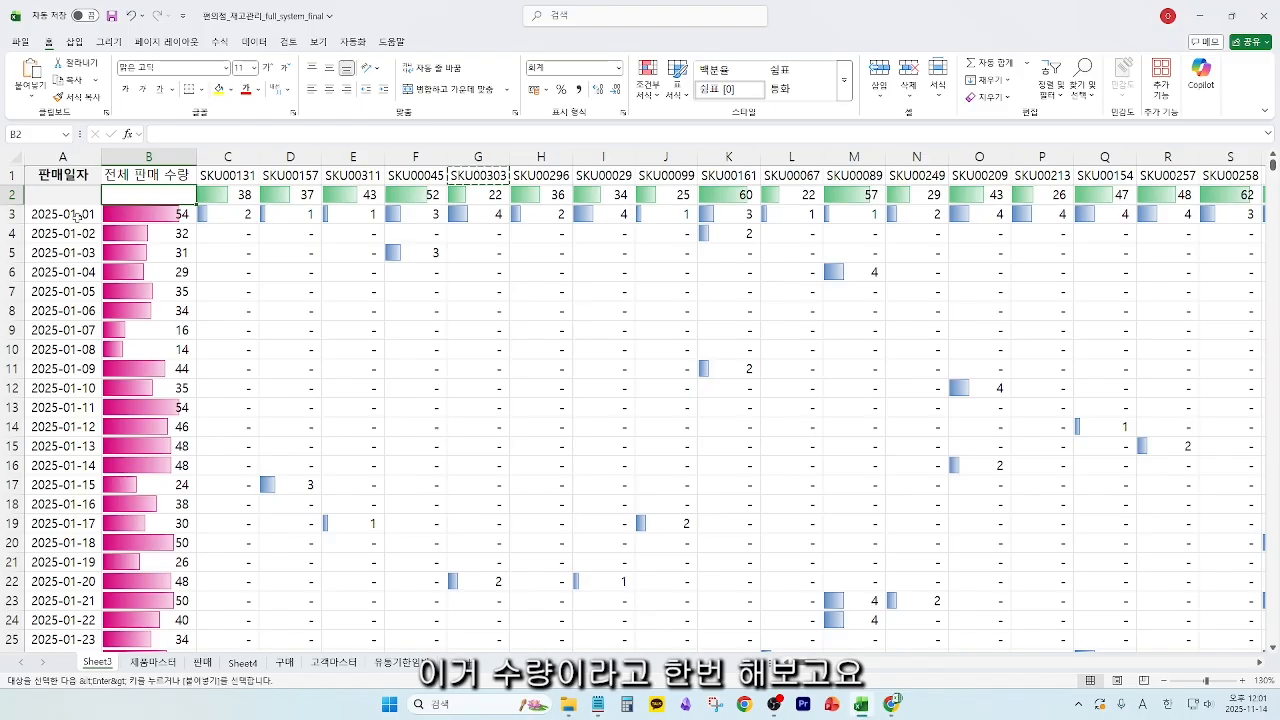
text(수량)
key(Left)
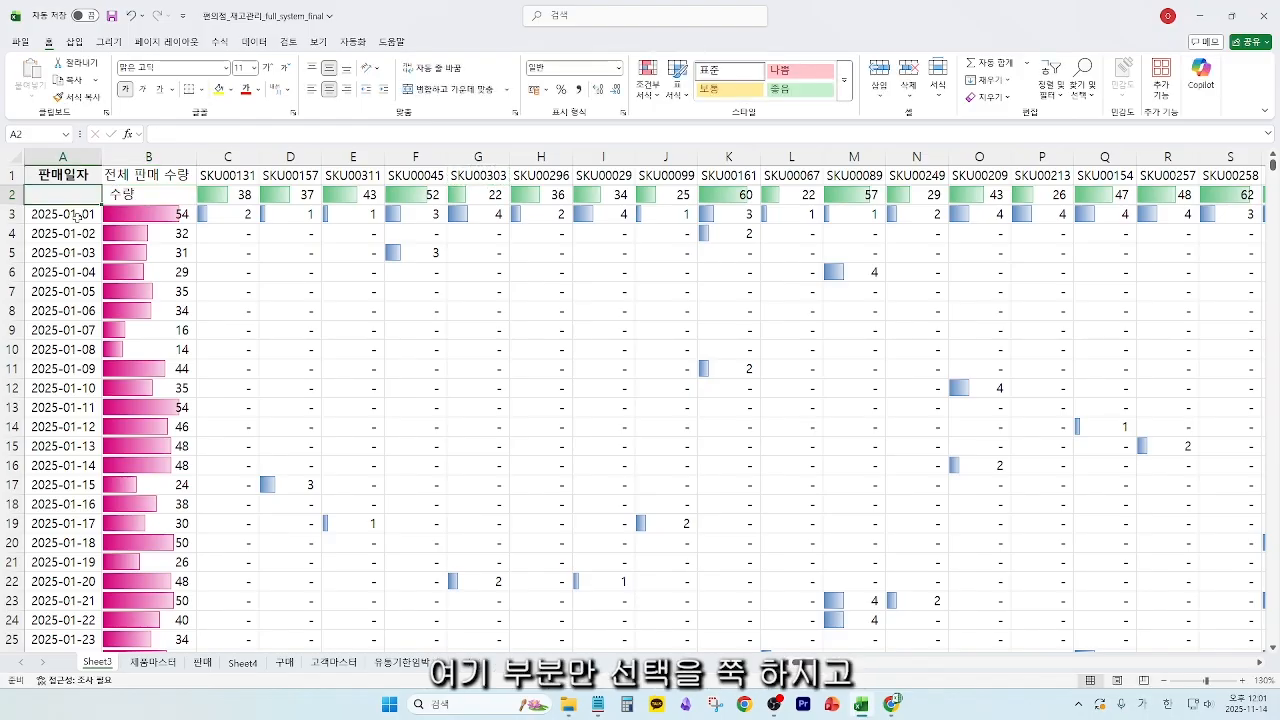
- Insert a 2-D clustered column chart of the daily sales quantities from A2:B336
key(shift+Right)
key(shift+Down)
key(ctrl+shift+Down)
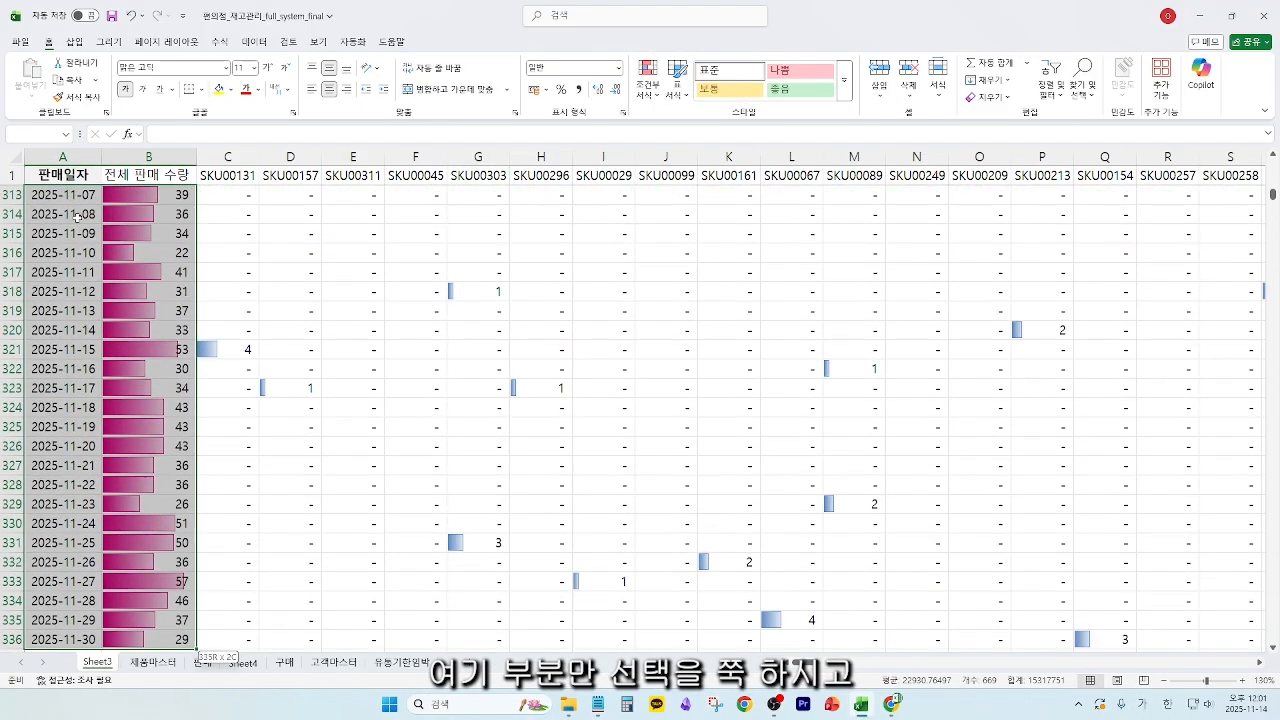
click(74, 42)
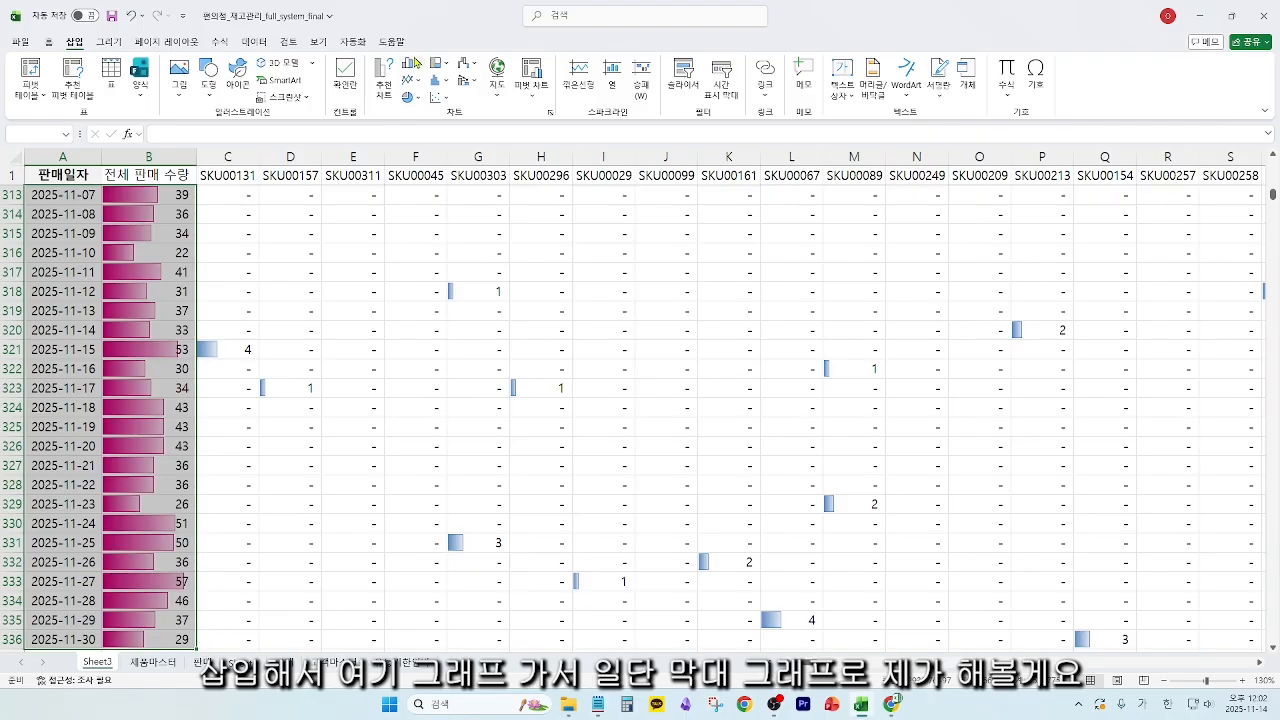
click(414, 64)
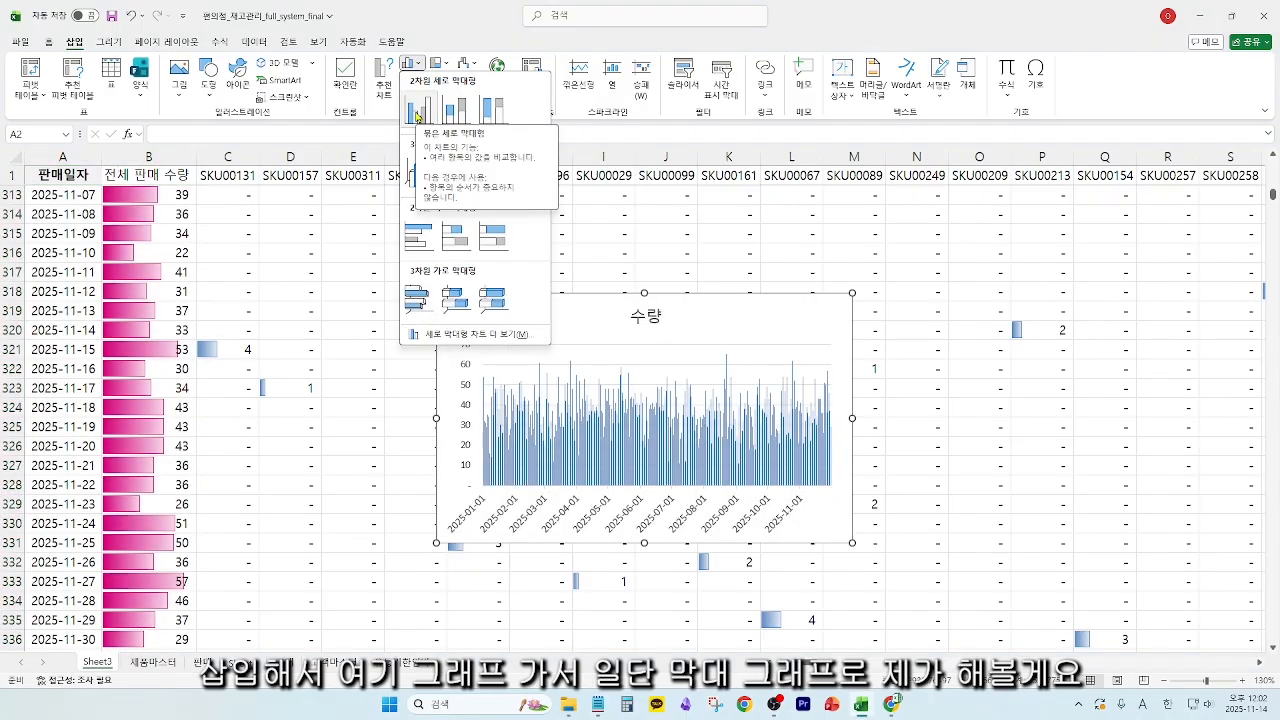
click(417, 112)
scroll(700, 455, up, 1)
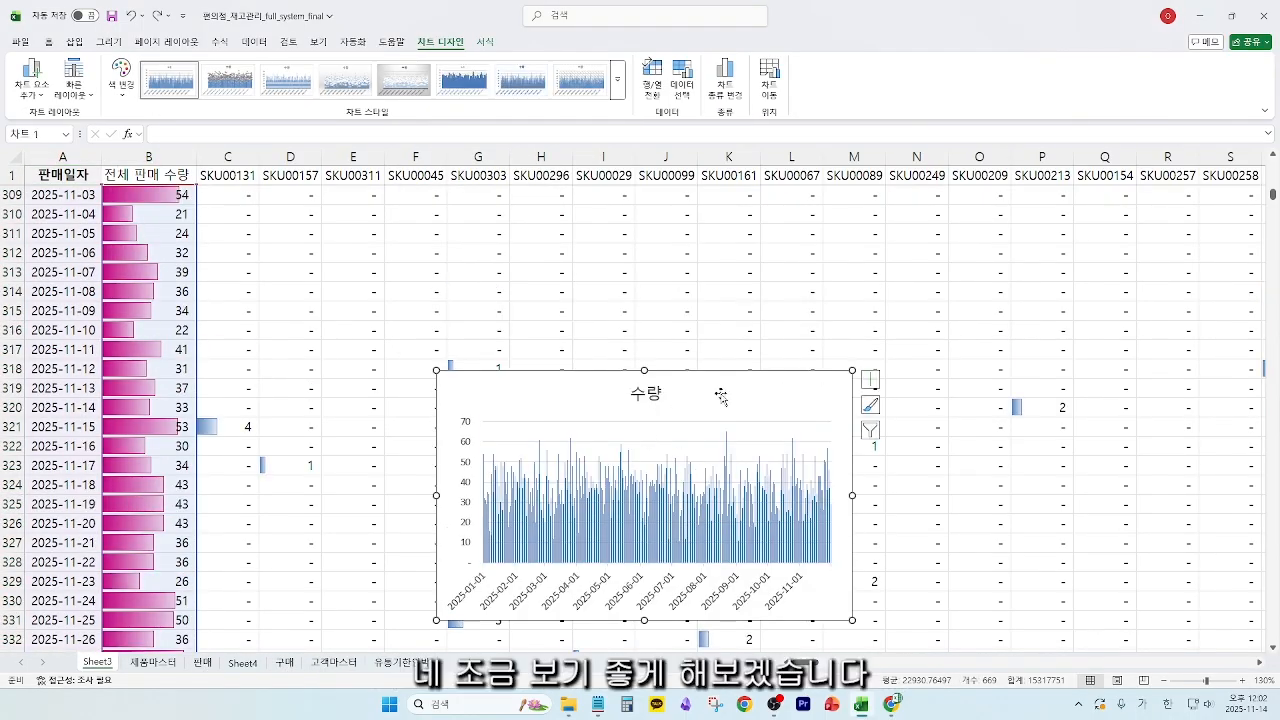
- Delete the chart's 수량 title and enlarge the chart to span about columns E to P
click(651, 395)
key(Delete)
drag(852, 370, 1086, 252)
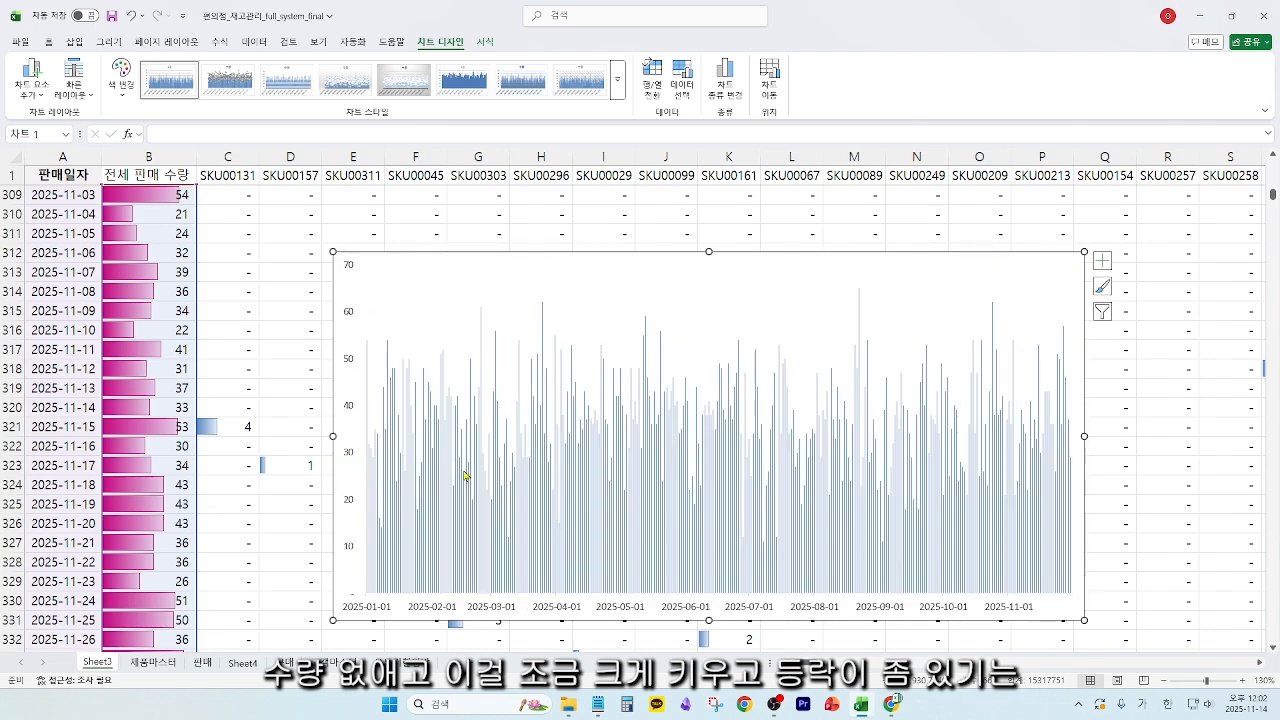